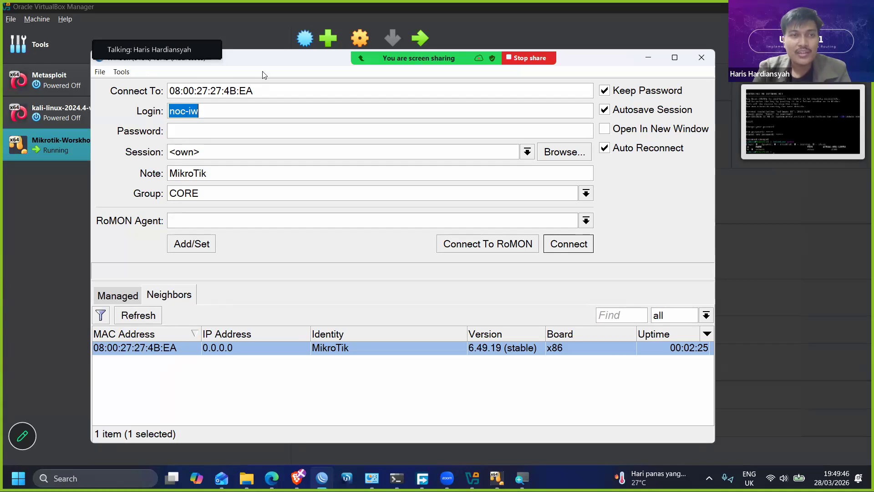
- Select the neighbor router with MAC address 08:00:27:27:4B:EA and set the login name to admin
left_click_drag(267, 58, 272, 41)
key("BackSpace")
type("admin")
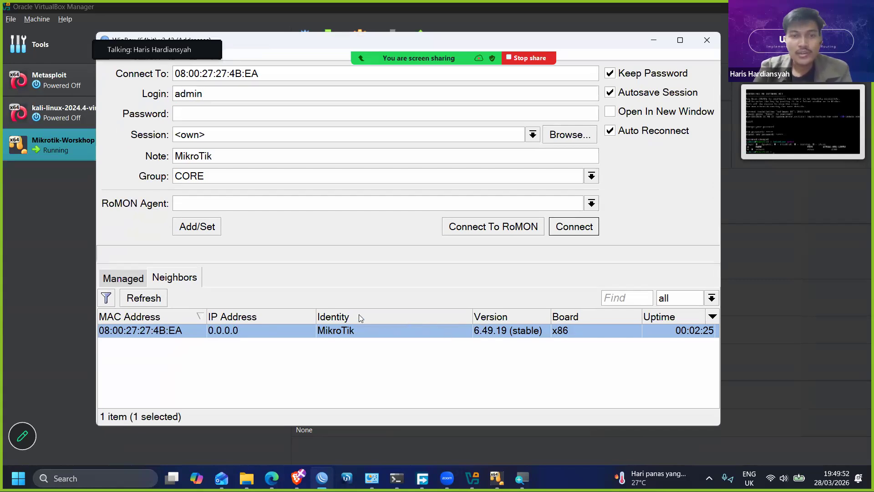
left_click(159, 331)
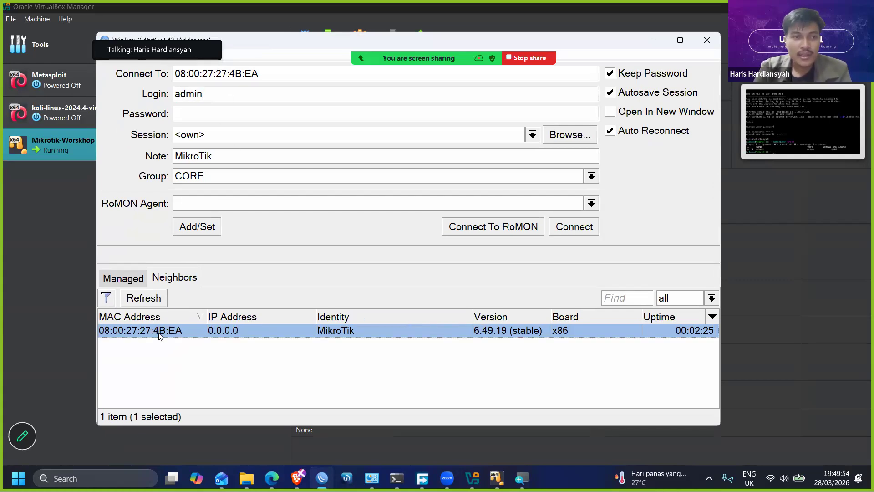
left_click(144, 330)
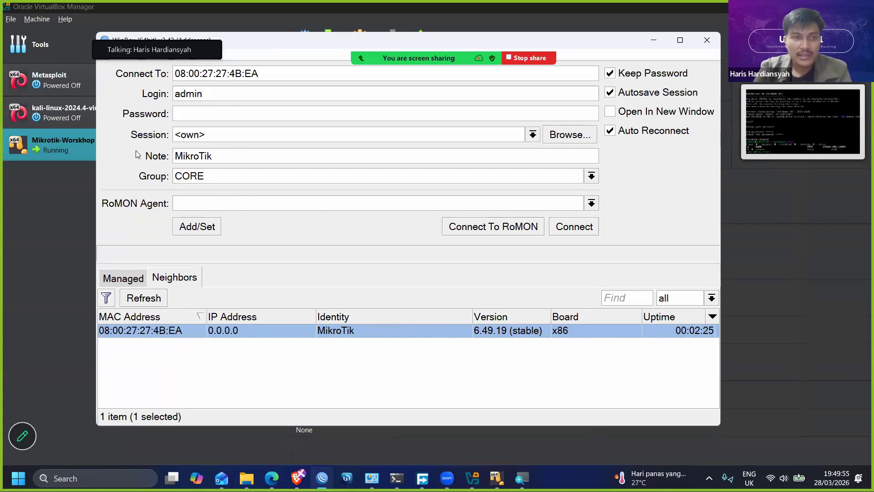
left_click(135, 85)
mouse_move(255, 41)
left_mouse_down()
mouse_move(264, 72)
mouse_move(227, 72)
mouse_move(245, 52)
left_mouse_up()
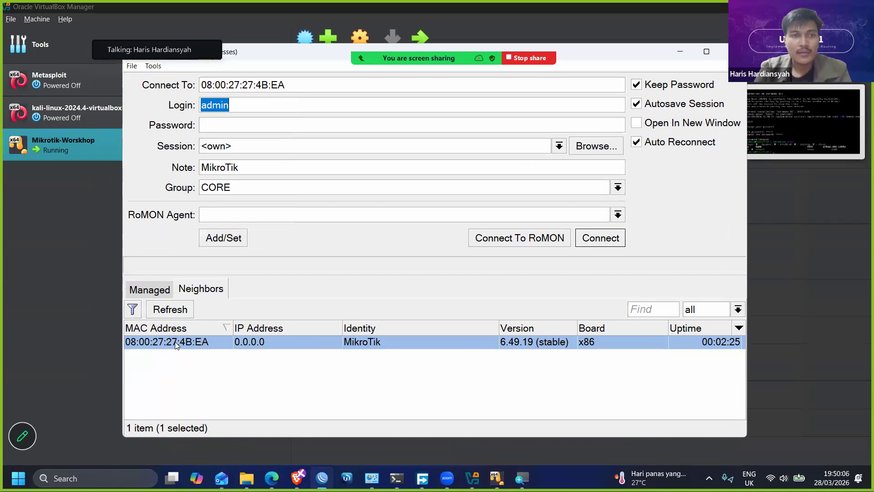
- Enter the router's account password and connect to the selected router
left_click(232, 124)
type("*****")
key("Return")
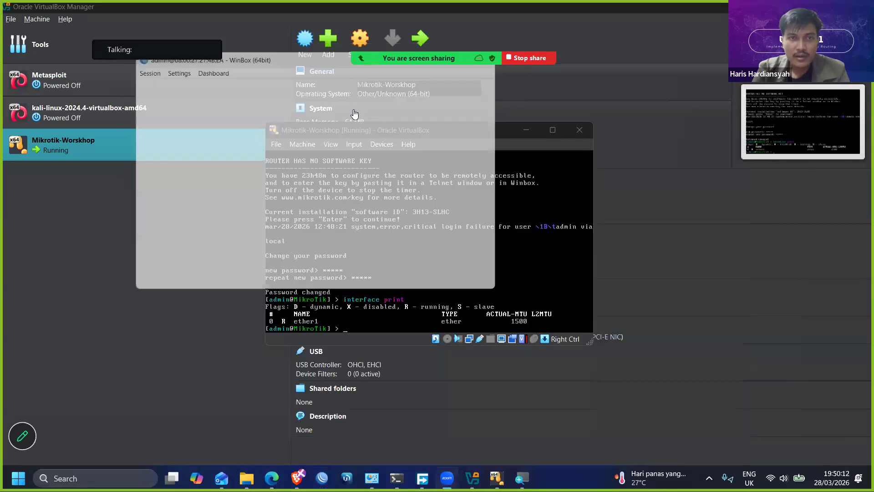
left_click(452, 270)
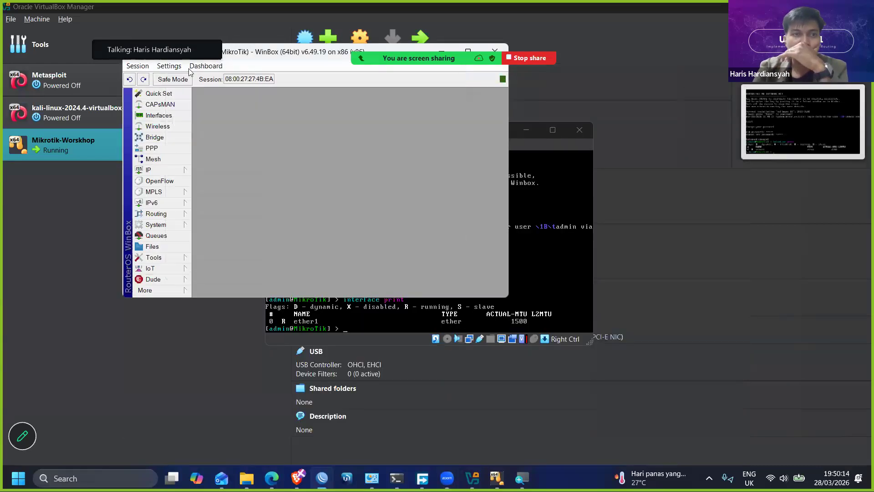
- Zoom in the WinBox interface so its menu text is larger and easier to read
left_click(169, 65)
left_click(214, 107)
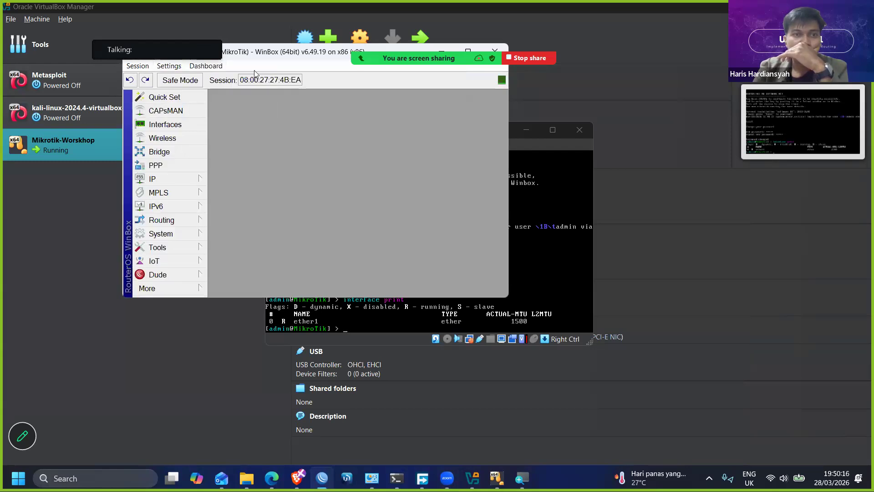
left_click(187, 99)
left_click(191, 141)
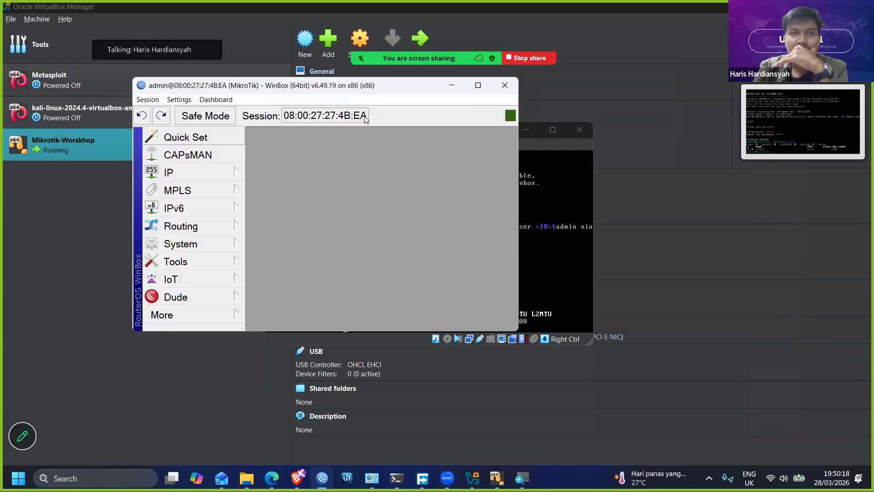
- Enlarge the WinBox session window while keeping it unmaximized, and move it slightly higher on the desktop
left_click(476, 86)
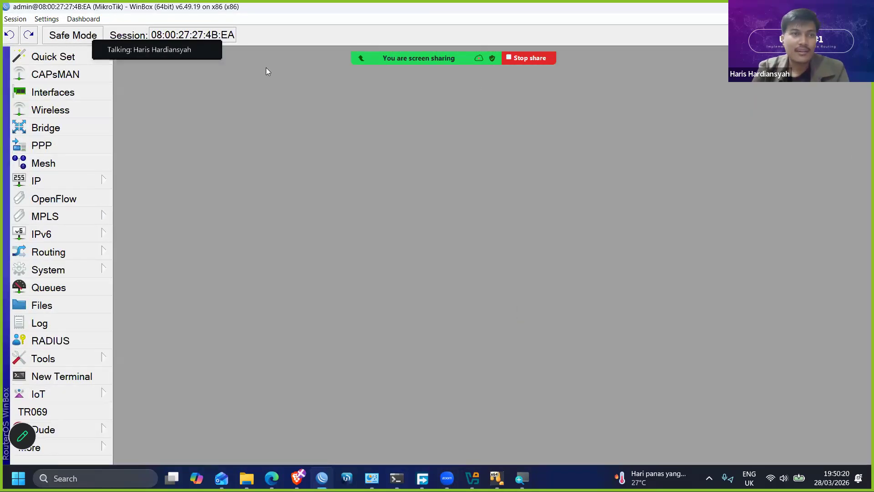
left_click(833, 7)
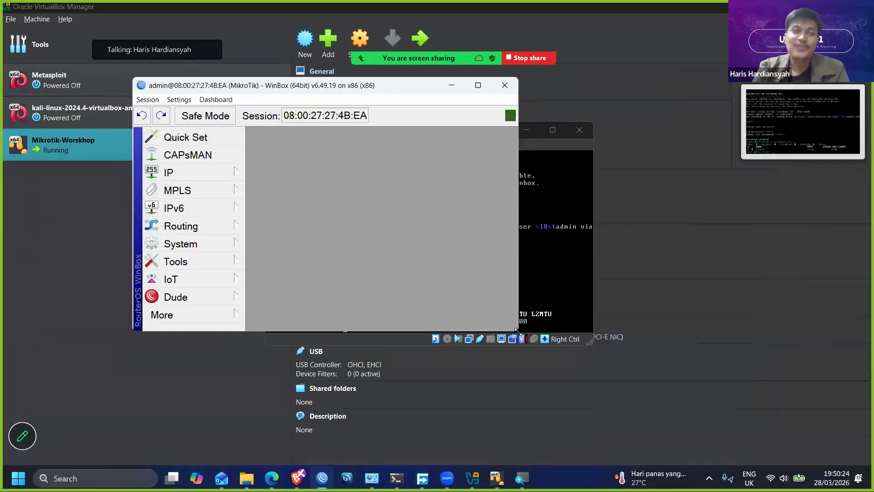
left_click_drag(517, 332, 746, 426)
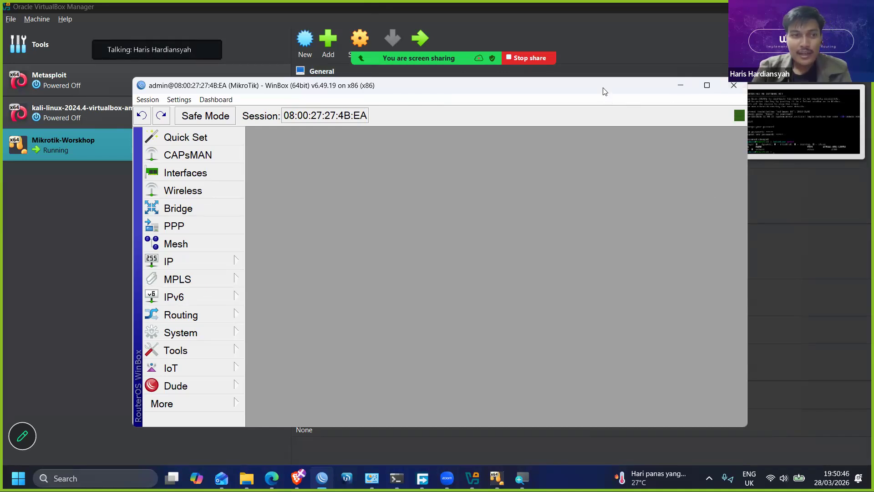
left_click_drag(604, 91, 609, 75)
- View the router's interface list, checking the ether1 entry, and close the list
left_click(206, 160)
left_click(362, 192)
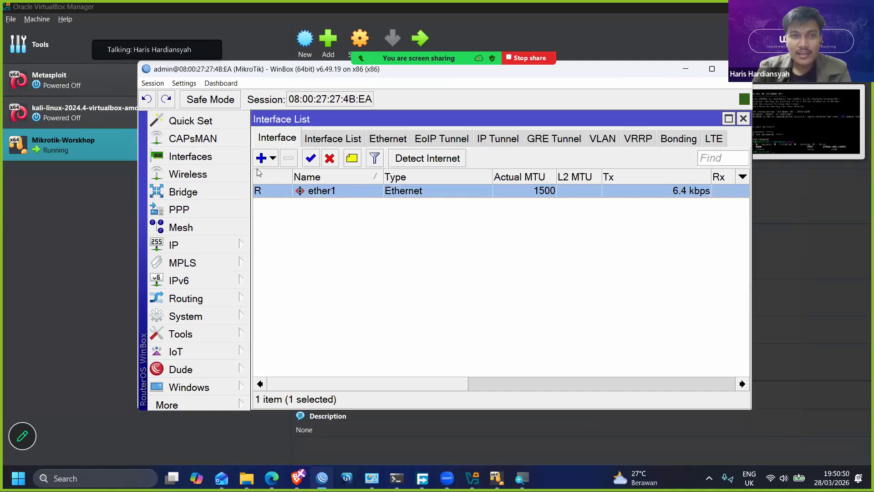
left_click_drag(355, 384, 329, 377)
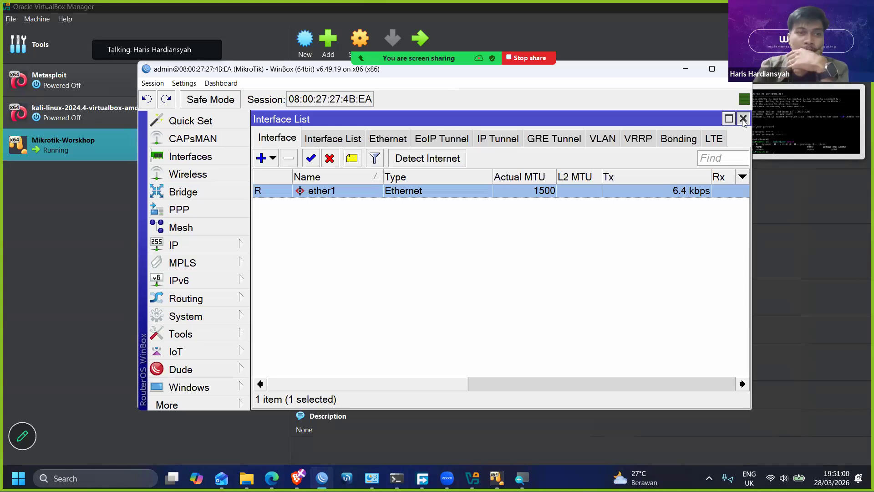
left_click(743, 119)
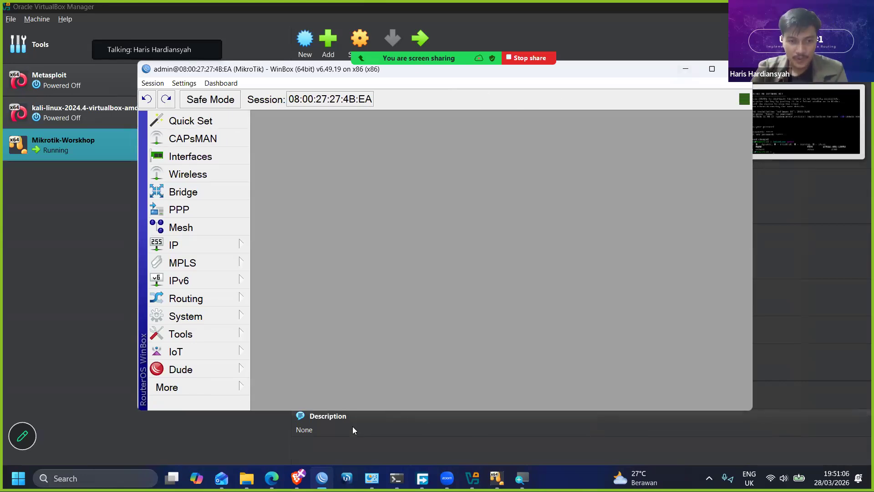
- Switch to the Brave browser and open the Network Engineer Materi presentation in Canva
mouse_move(298, 477)
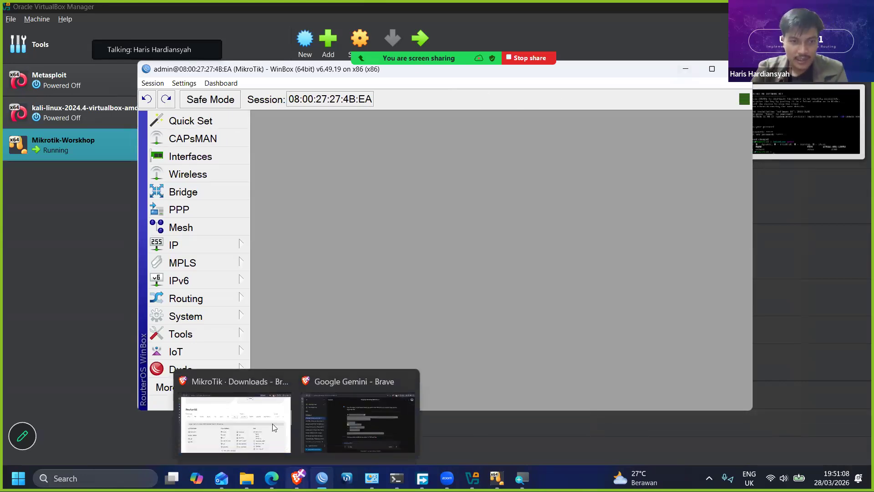
left_click(234, 423)
mouse_move(35, 131)
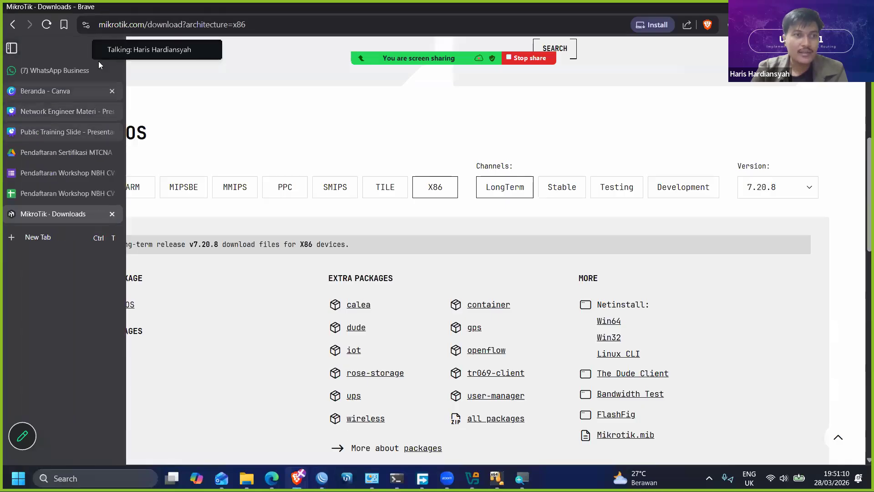
left_click(59, 135)
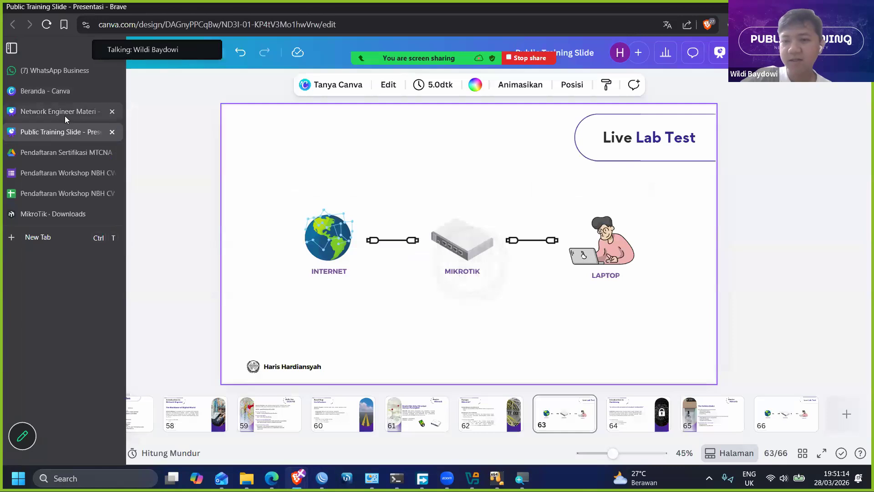
left_click(64, 117)
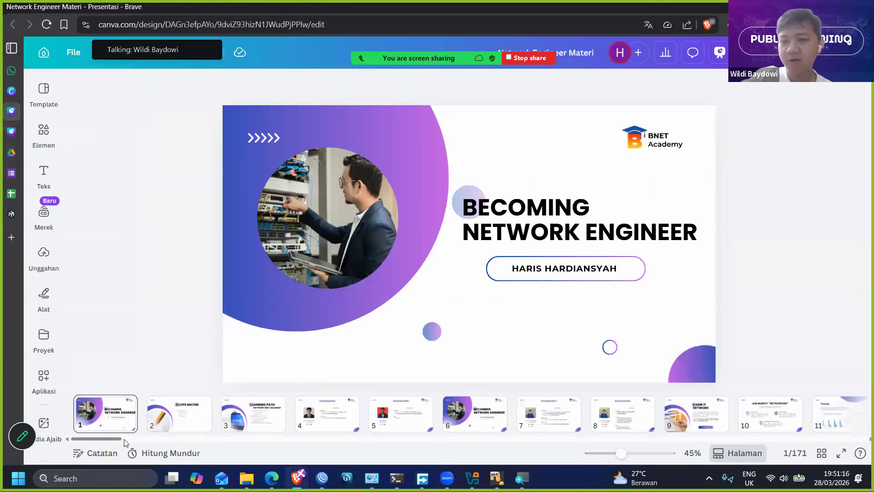
- Skip ahead in the presentation to the System - User slides on pages 74 and 73
left_click_drag(124, 439, 238, 439)
left_click(253, 413)
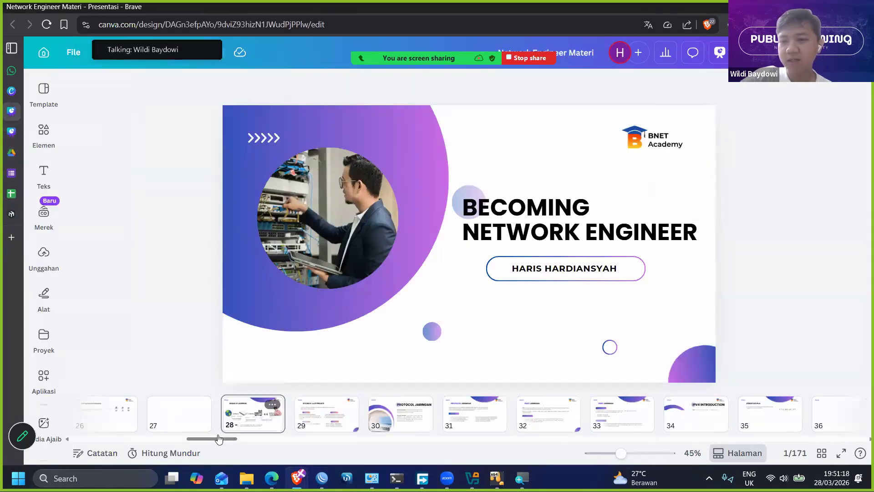
scroll(285, 442, "down", 10)
left_click(437, 417)
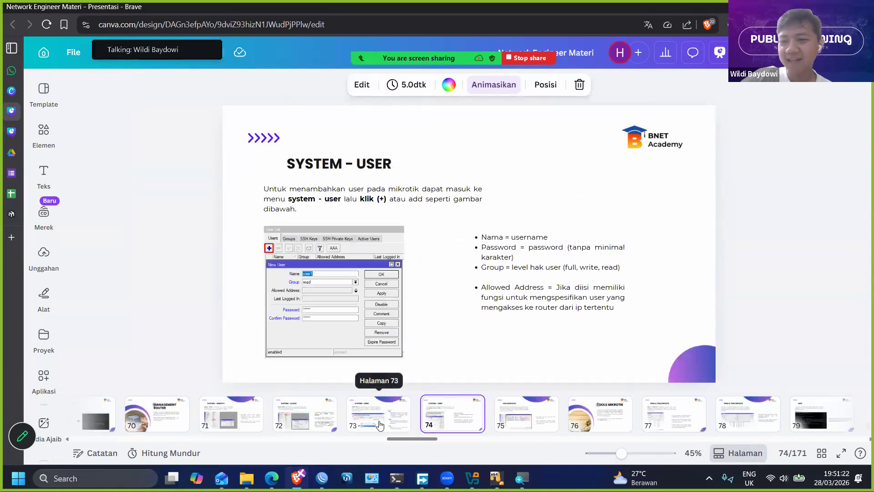
left_click(378, 424)
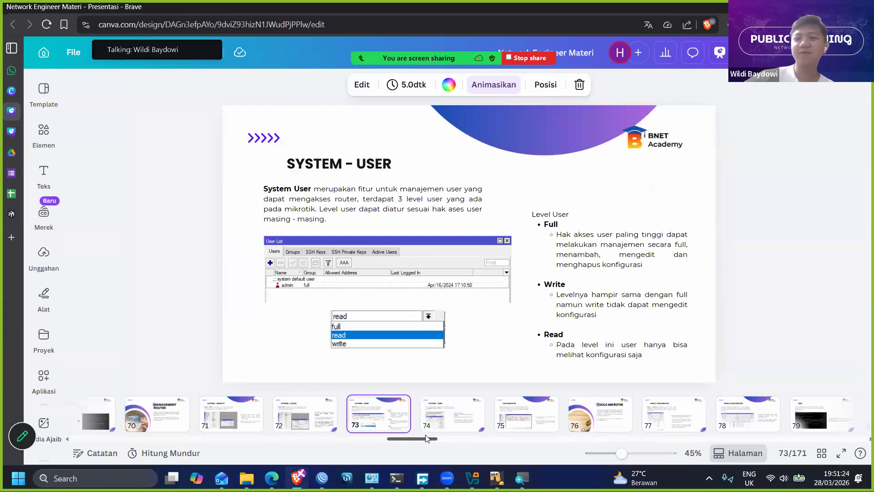
- Look through the slides from Tools Mikrotik on page 76 forward to the Virtual LAN section
scroll(409, 426, "down", 5)
left_click(315, 419)
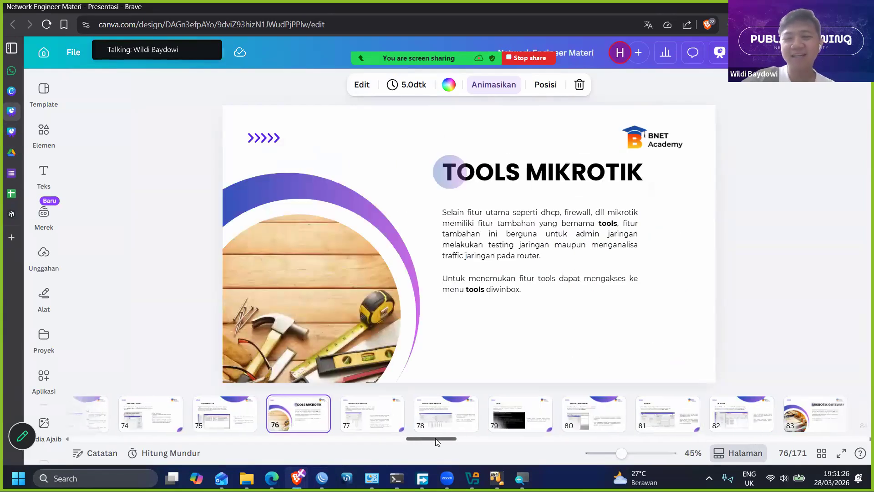
scroll(484, 421, "down", 5)
left_click_drag(462, 436, 485, 441)
left_click(595, 423)
left_click(450, 422)
- Go back through the slides from the Virtual LAN section to the Torch slide on page 81
key("Left")
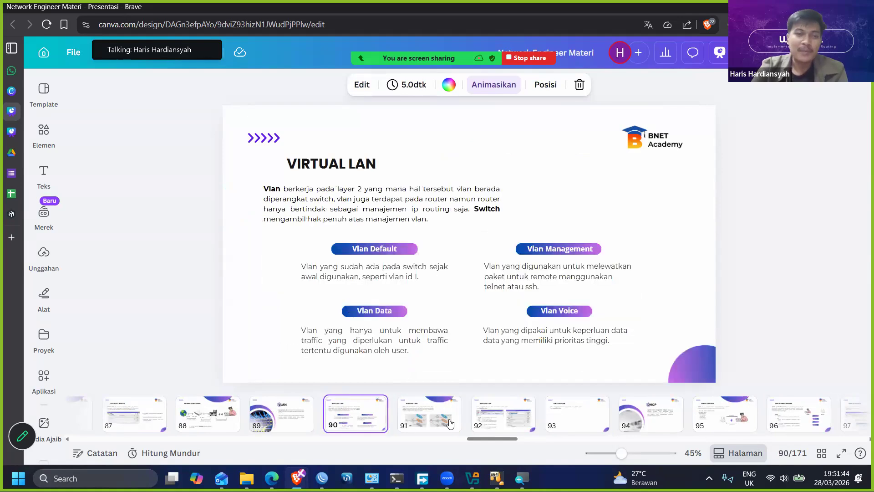
key("Left")
key("Left")
key("Left")
key("Left")
key("Left")
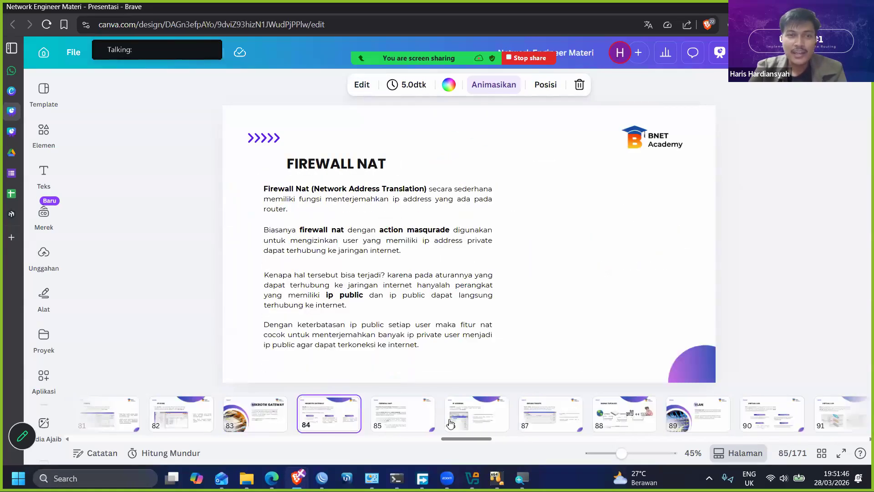
key("Left")
key("Left")
key("Left")
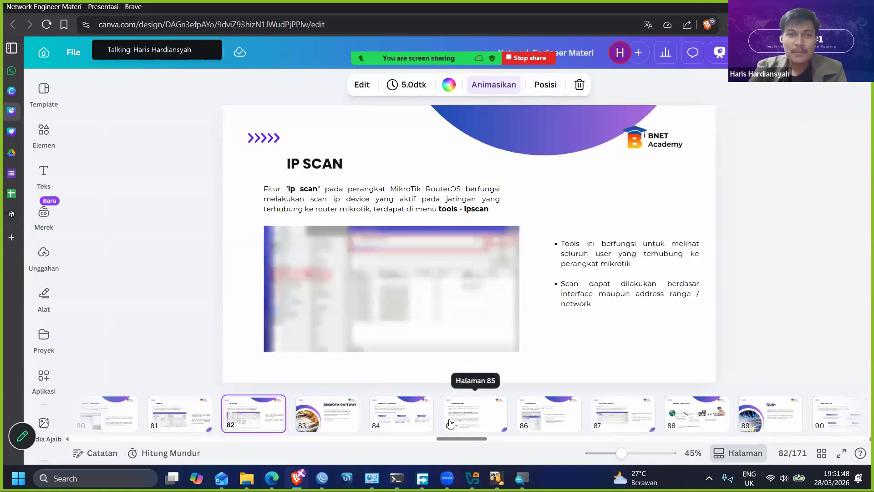
key("Right")
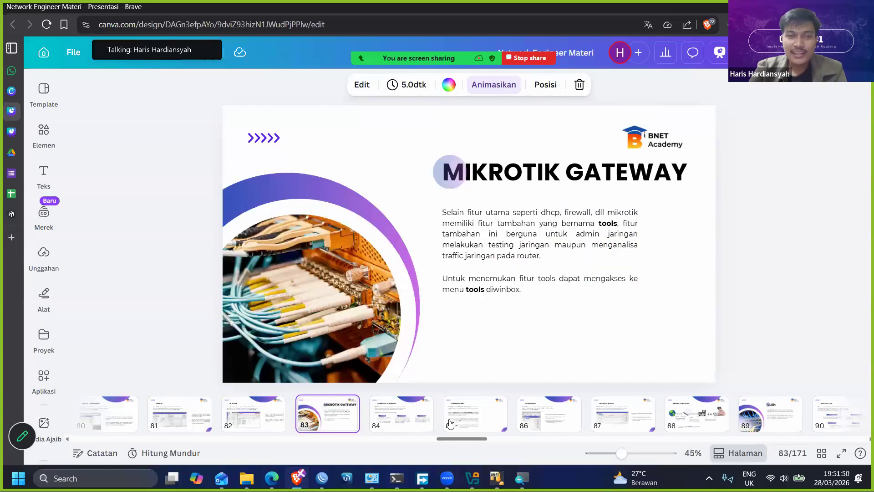
key("Left")
key("Left")
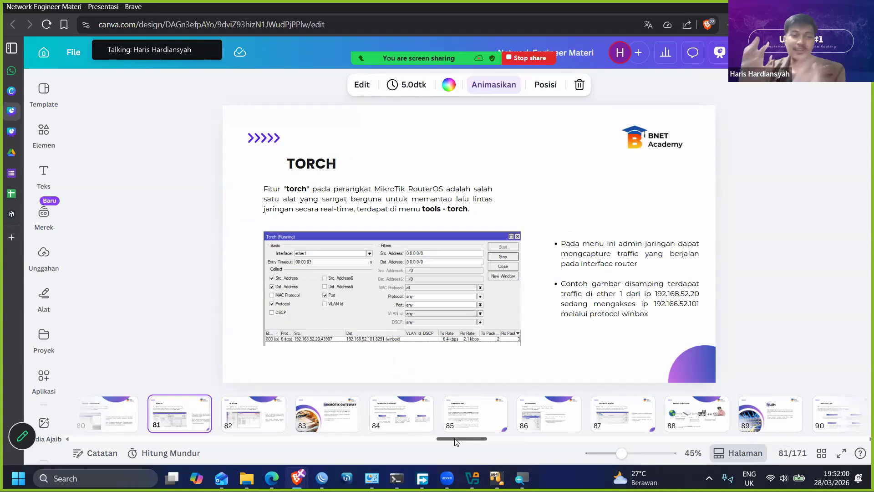
- Review the slides from Firewall NAT on page 85 forward to Virtual LAN on page 90
left_click(463, 420)
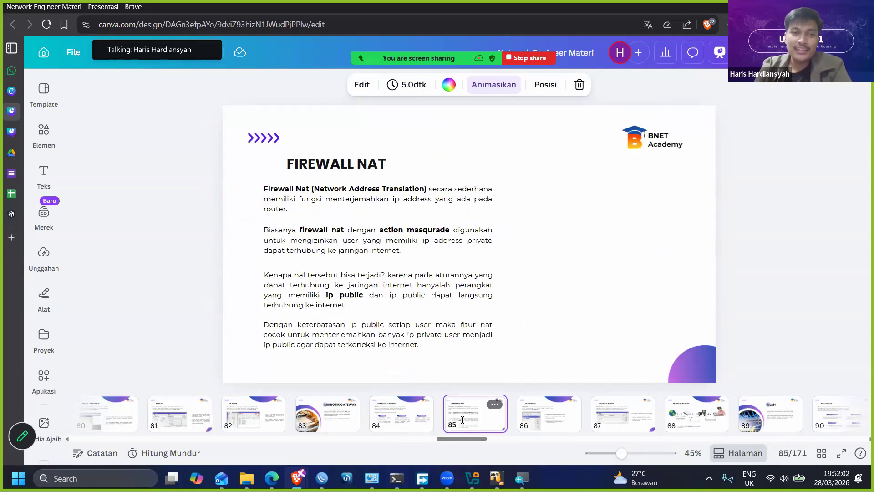
key("Right")
key("Right")
key("Right")
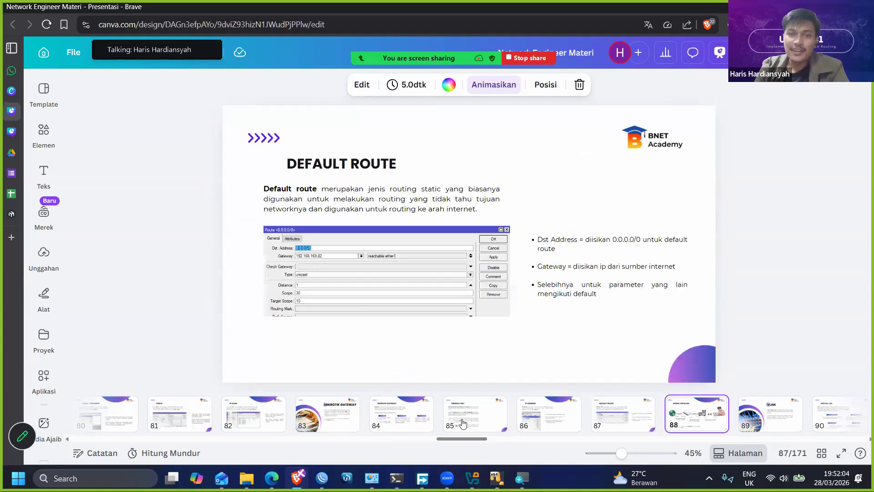
key("Right")
key("Right")
- Return to the Download Router OS slide on page 59 and show the presentation in full screen
left_click_drag(461, 439, 415, 444)
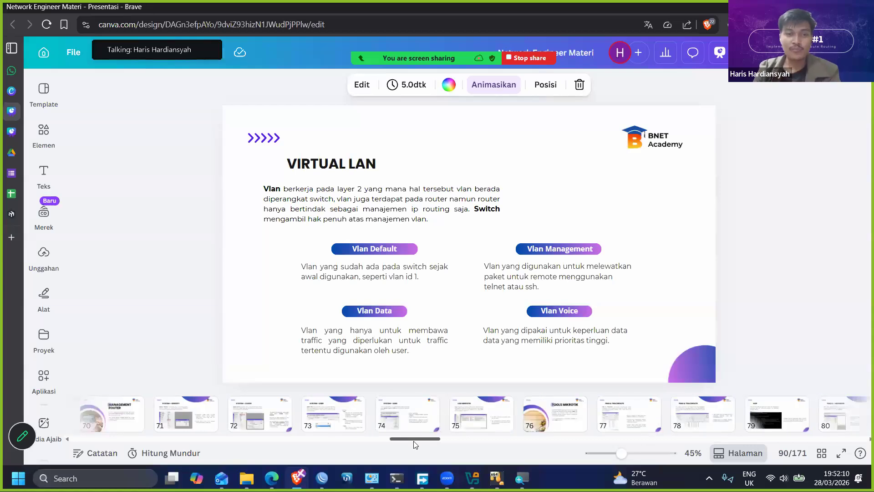
left_click(409, 424)
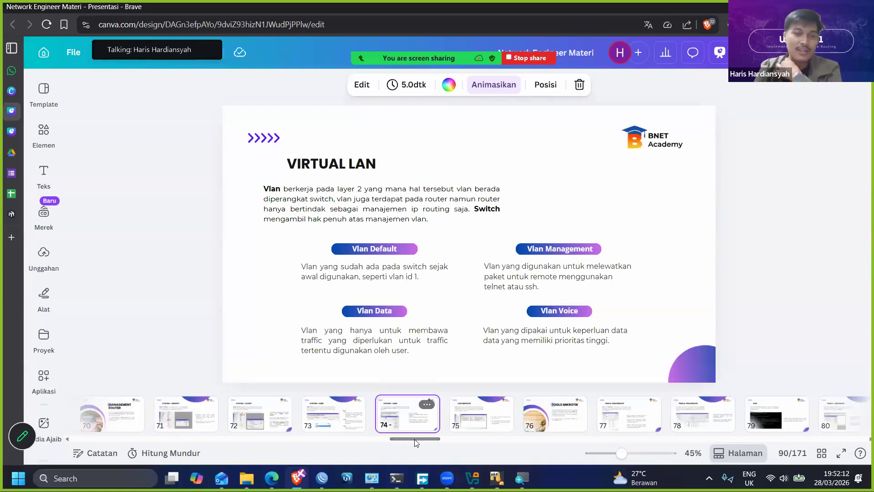
left_click_drag(410, 440, 405, 441)
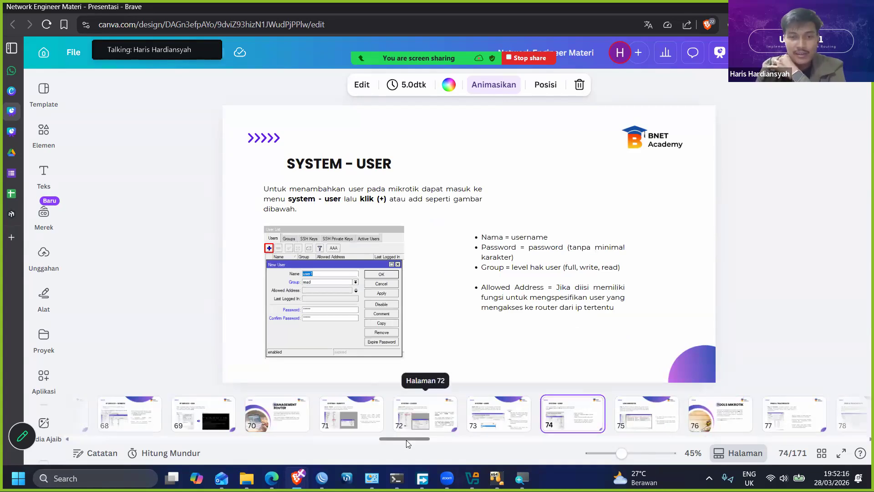
left_click_drag(409, 442, 367, 440)
left_click(287, 424)
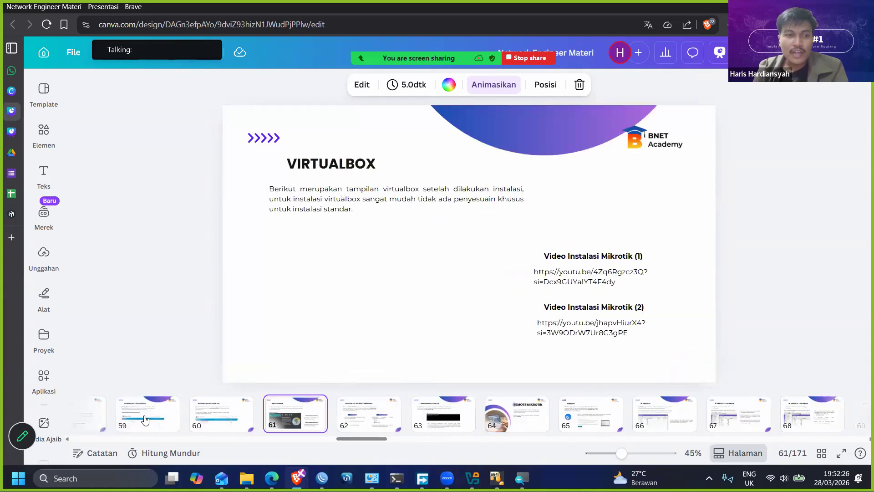
left_click(147, 415)
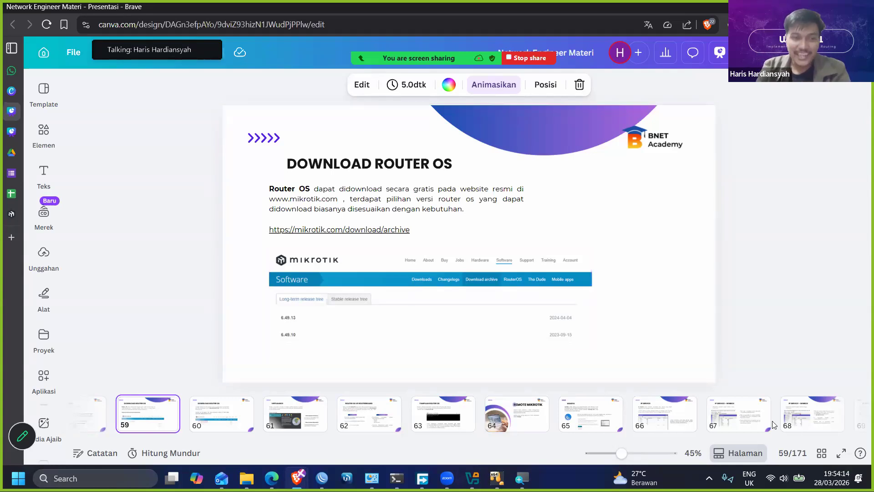
left_click(844, 453)
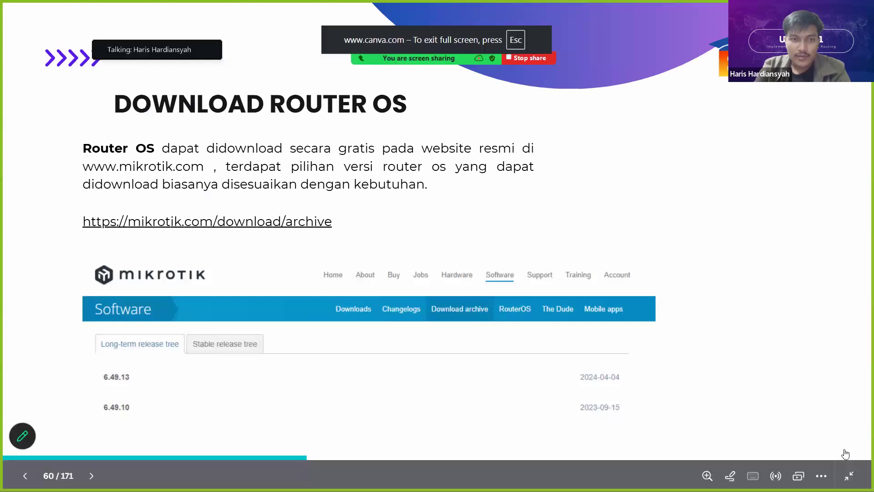
- Advance the presentation to the Remote Mikrotik slide on page 64 and show it in full screen
key("Right")
key("Right")
key("Escape")
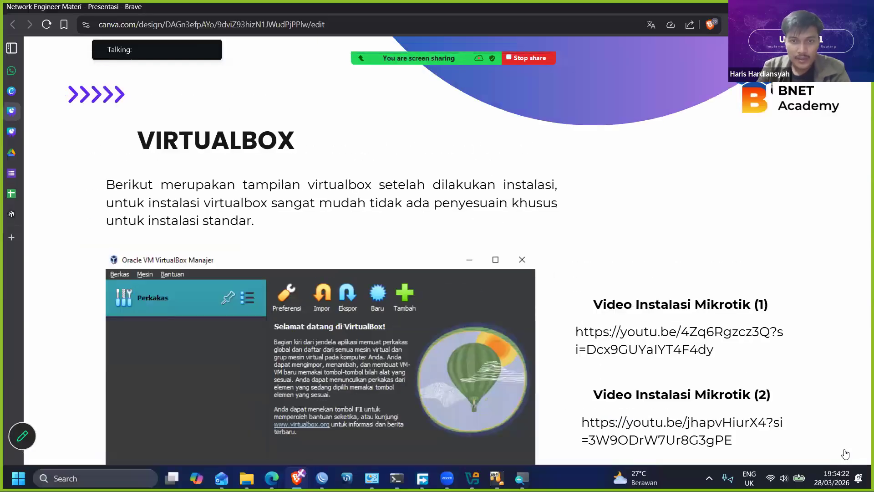
key("Right")
key("Escape")
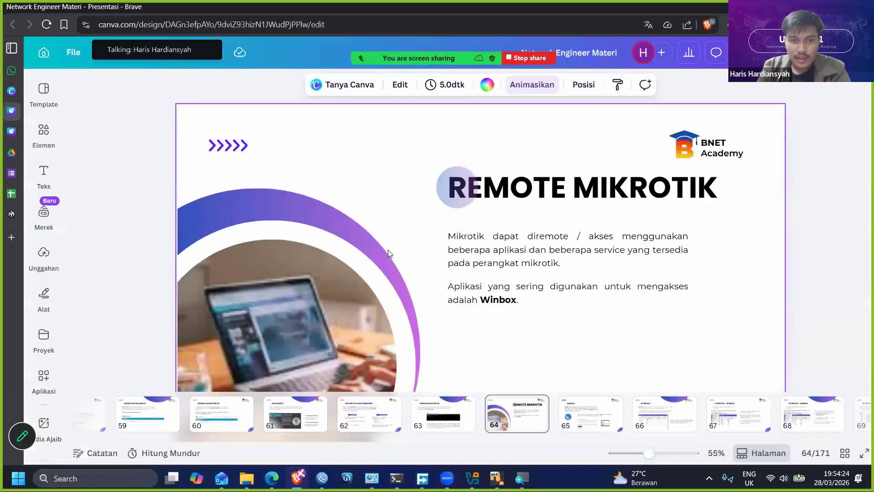
left_click(589, 426)
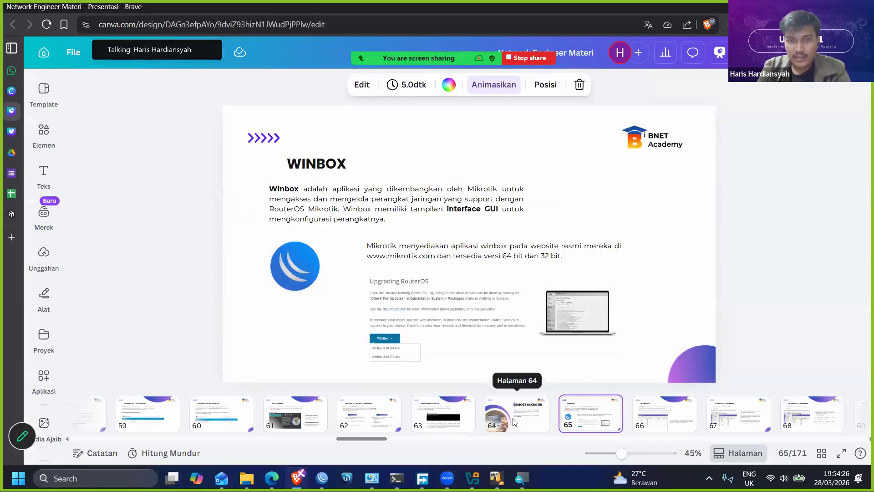
left_click(514, 421)
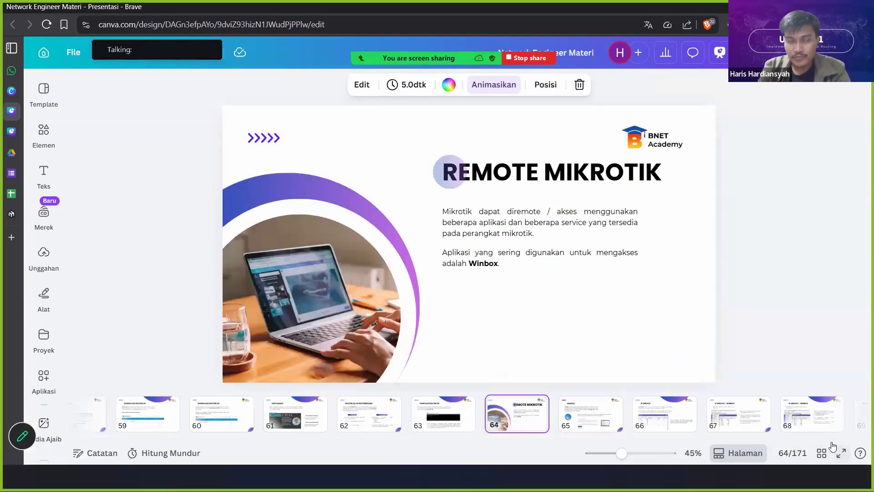
left_click(840, 453)
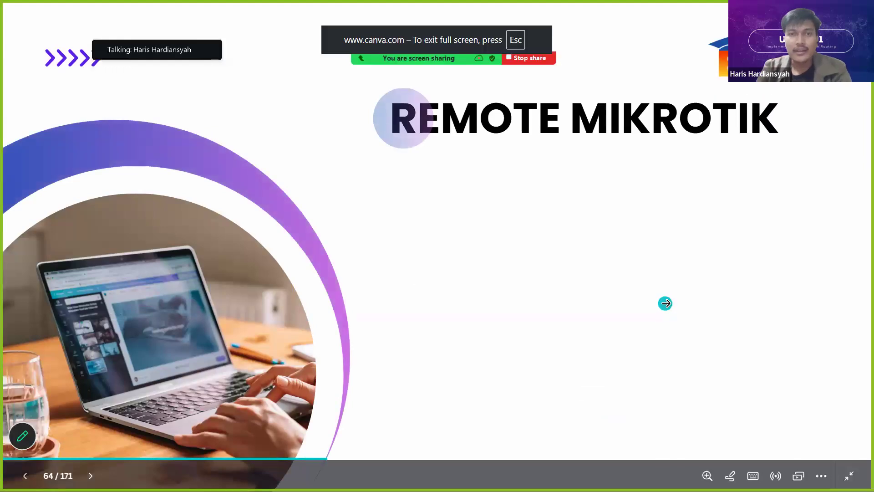
- Present the Winbox and IP Service slides, mark the www service with a red check, and exit full screen
left_click(665, 303)
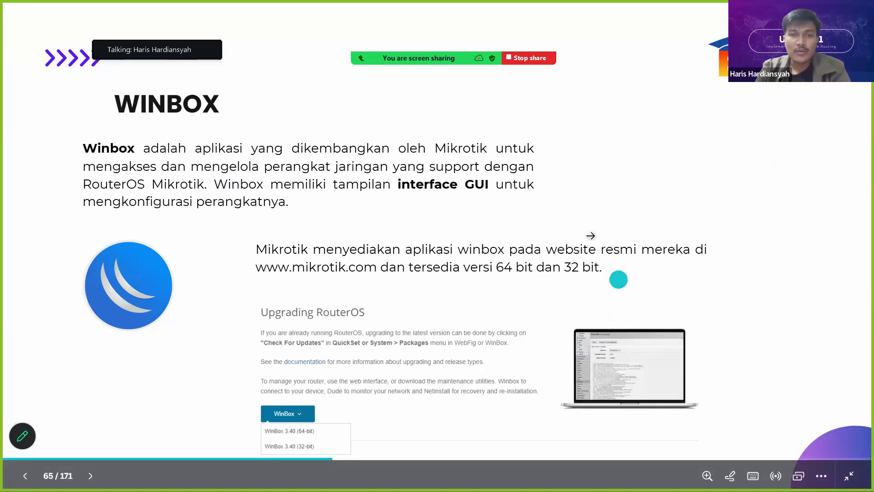
key("Right")
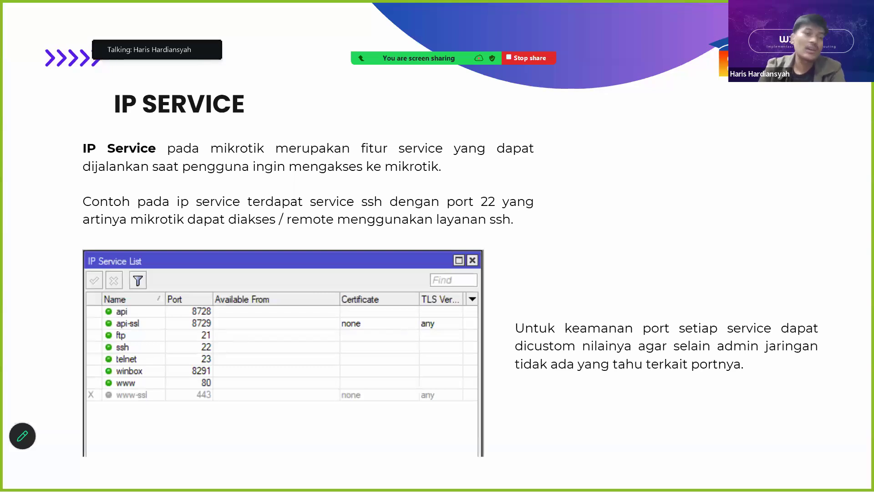
left_click_drag(141, 381, 156, 379)
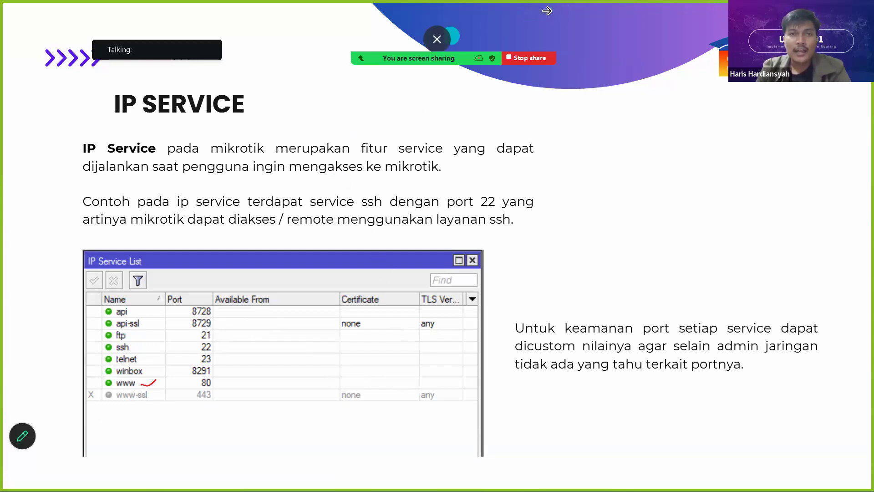
key("Escape")
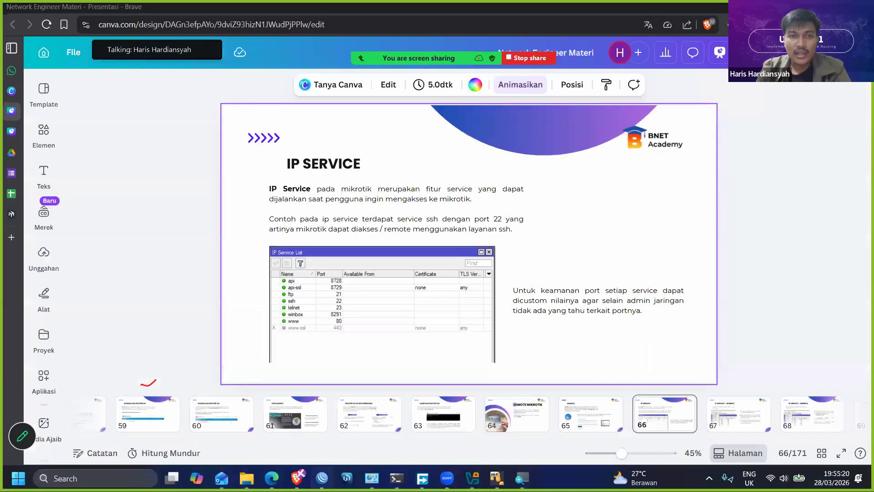
- Switch to WinBox, disconnect the current router session, and clear the red annotation mark from the screen
left_click(335, 452)
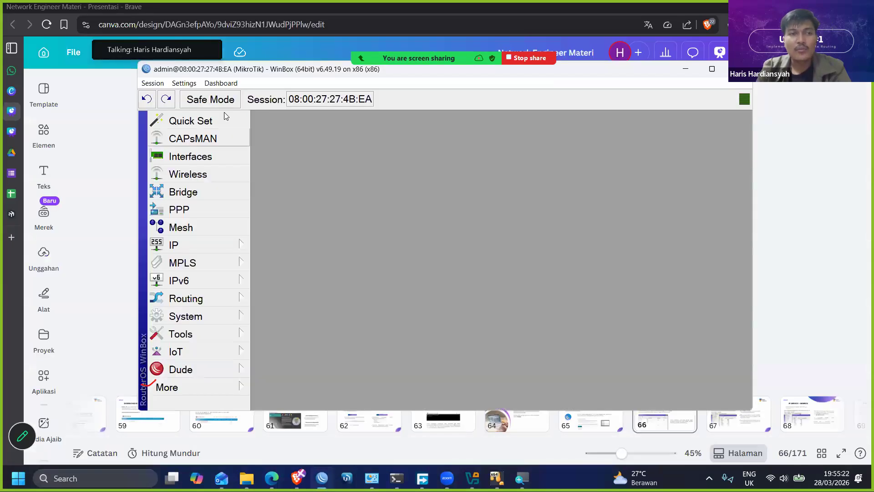
left_click(159, 86)
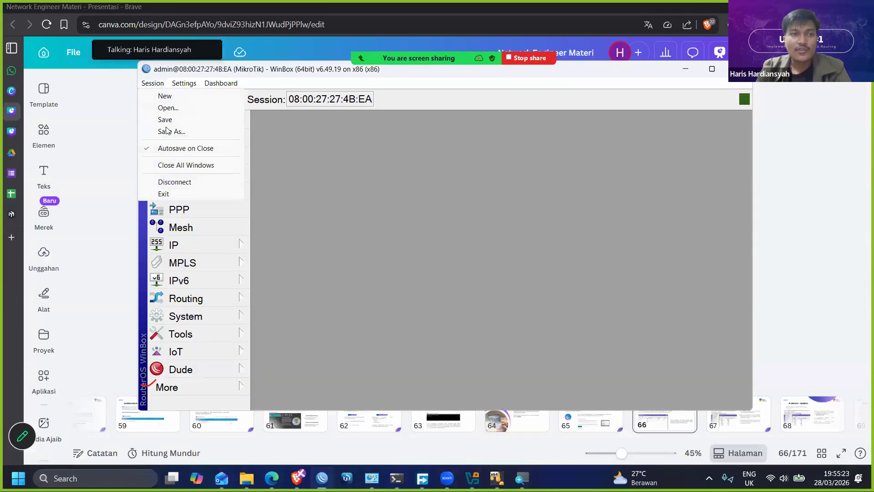
left_click(184, 182)
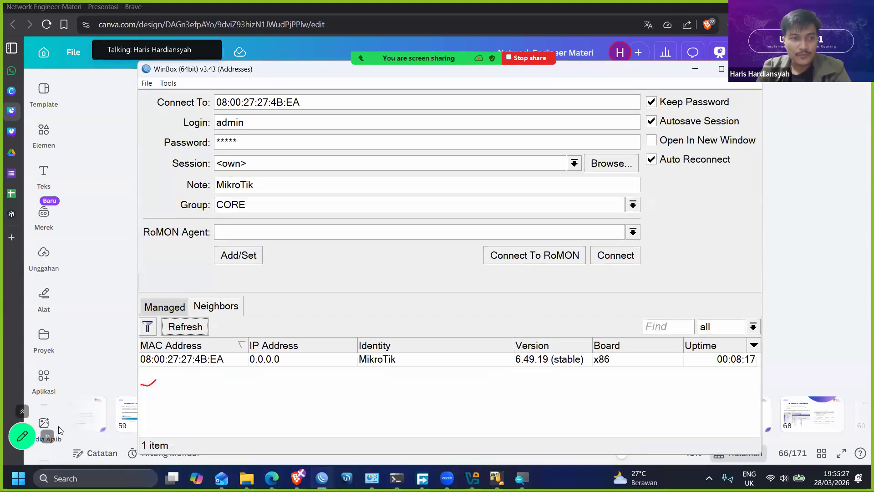
left_click(23, 436)
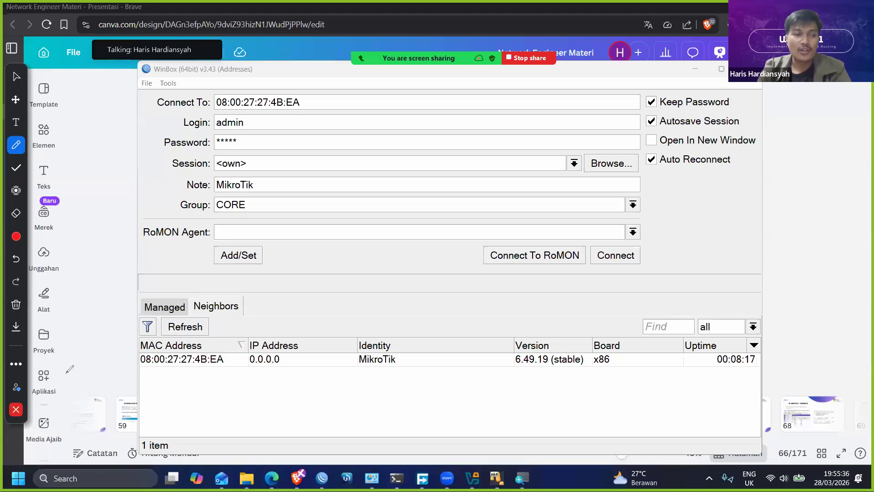
key("Escape")
- Reconnect to the MikroTik router with the saved login and dismiss the RouterOS Welcome notice
left_click(621, 255)
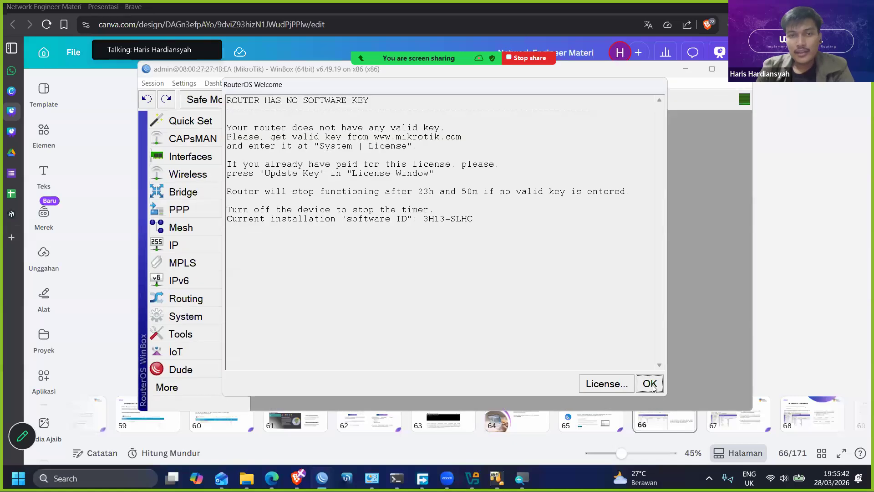
left_click(650, 382)
mouse_move(427, 80)
left_mouse_down()
mouse_move(466, 89)
mouse_move(422, 90)
left_mouse_up()
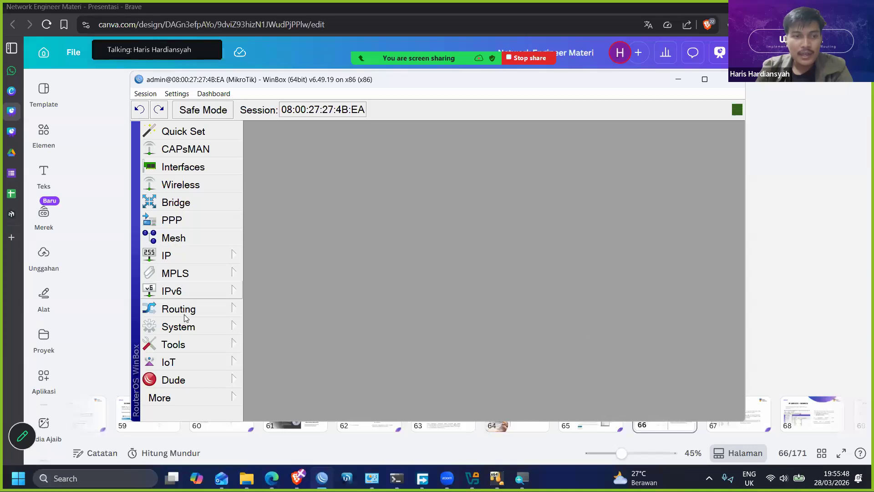
- Enter "MikroTik-" followed by the presenter's first name as the router's system identity
left_click(177, 332)
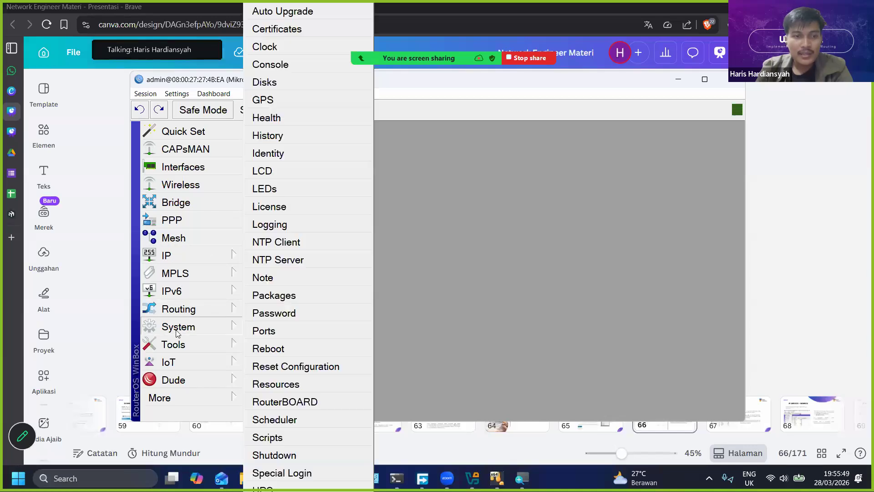
left_click(285, 153)
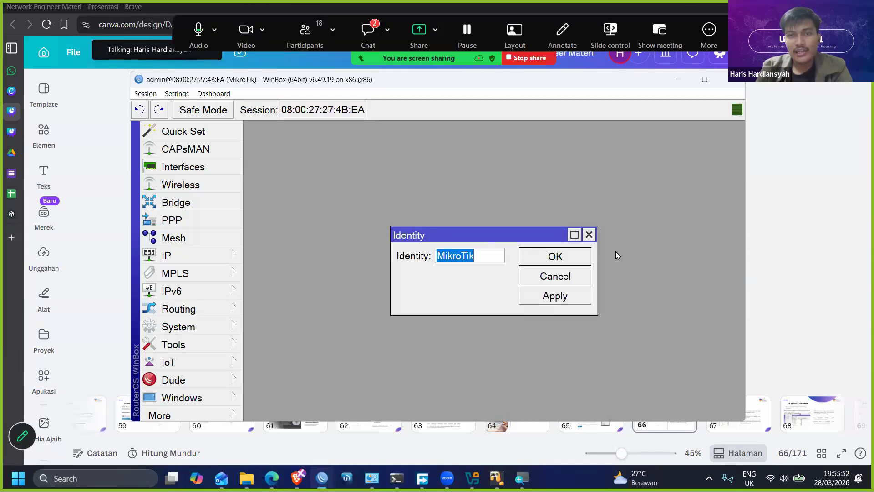
left_click_drag(593, 250, 622, 250)
left_click_drag(530, 236, 484, 214)
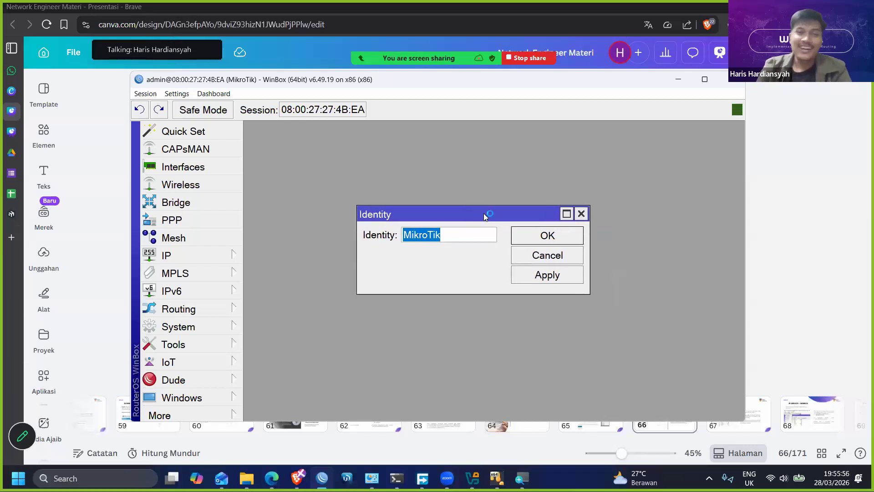
key("Right")
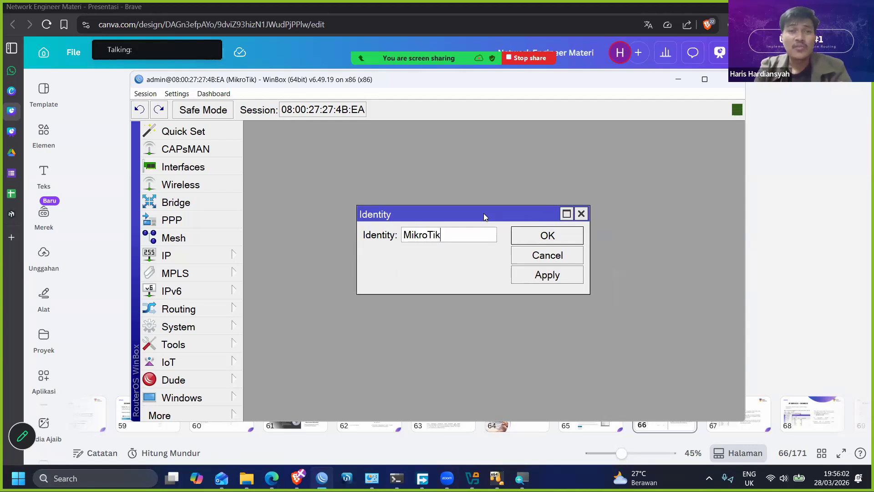
key("BackSpace")
key("BackSpace")
key("BackSpace")
type("tik")
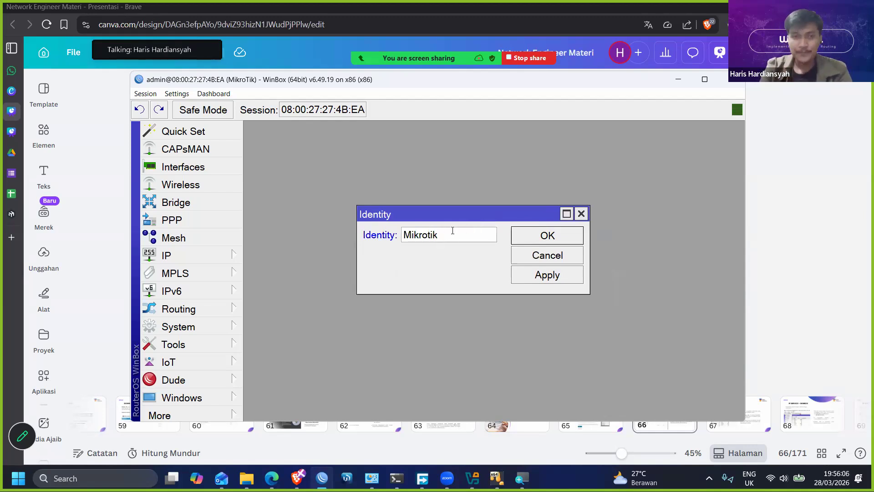
key("BackSpace")
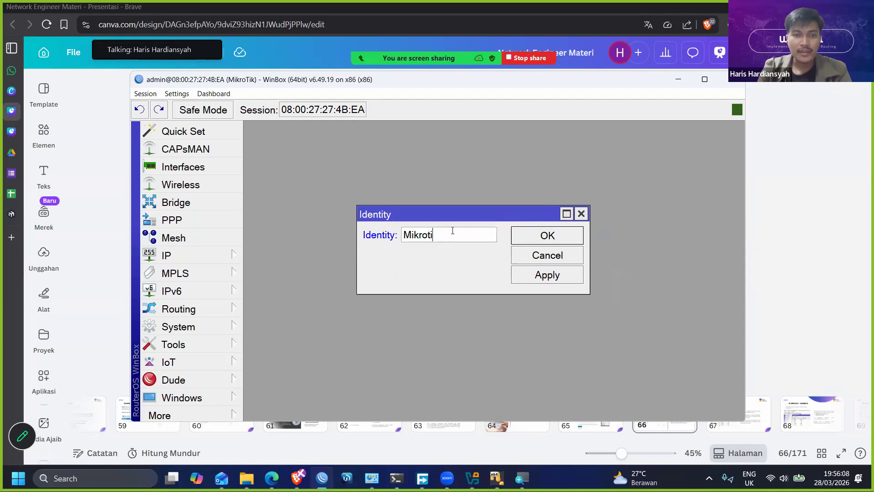
key("BackSpace")
key("BackSpace")
type("Ti")
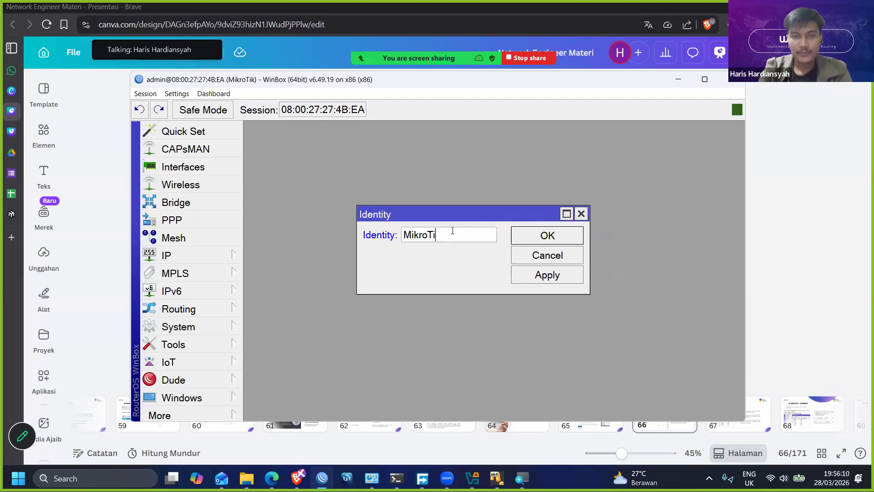
type("k-Haris")
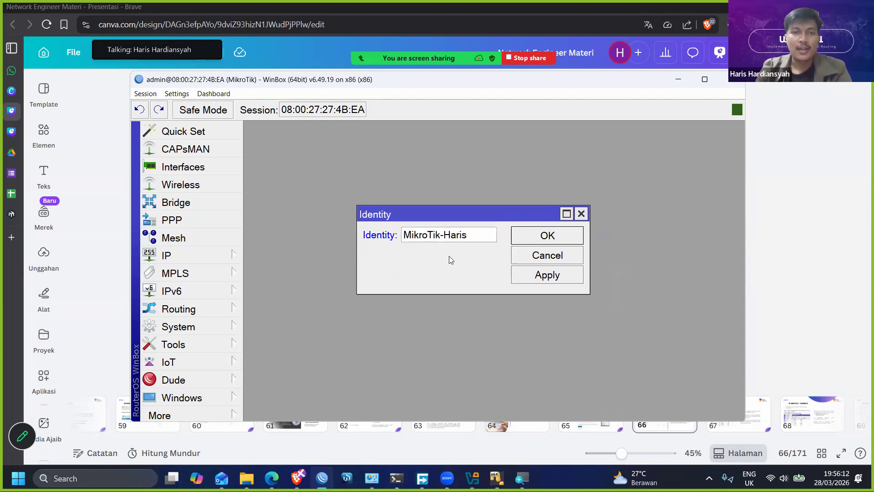
- Bring up the Magnifier, then apply the new router identity and close the Identity dialog
left_click_drag(478, 233, 394, 233)
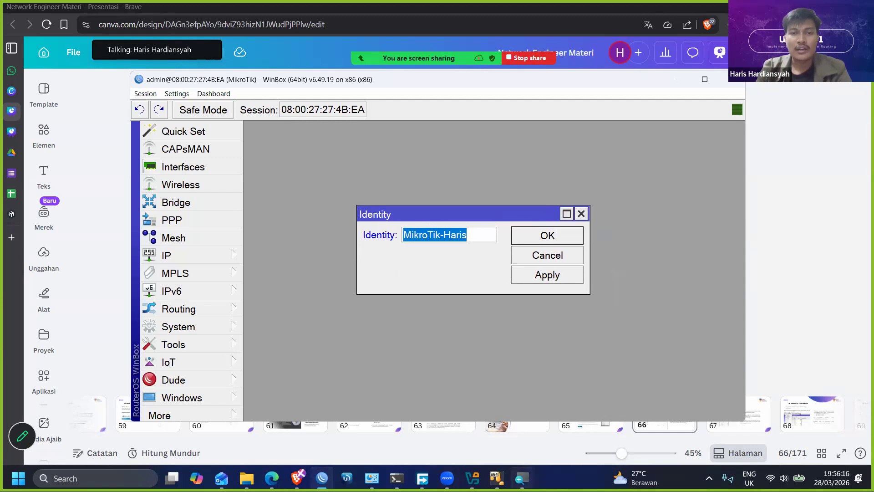
mouse_move(522, 476)
left_click(529, 449)
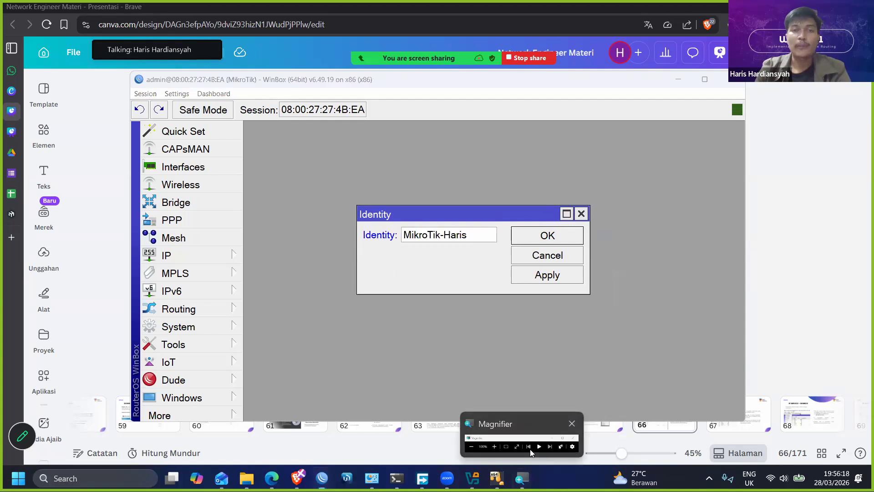
left_click_drag(518, 212, 516, 180)
left_click(541, 243)
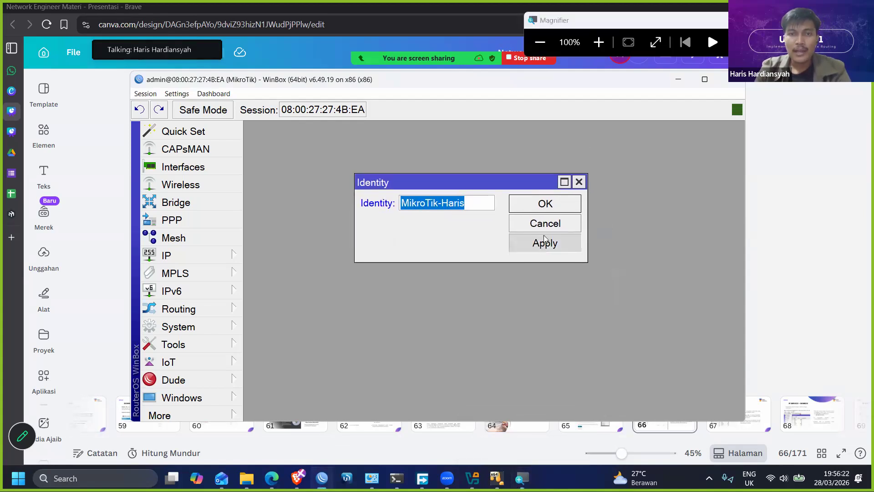
left_click(542, 204)
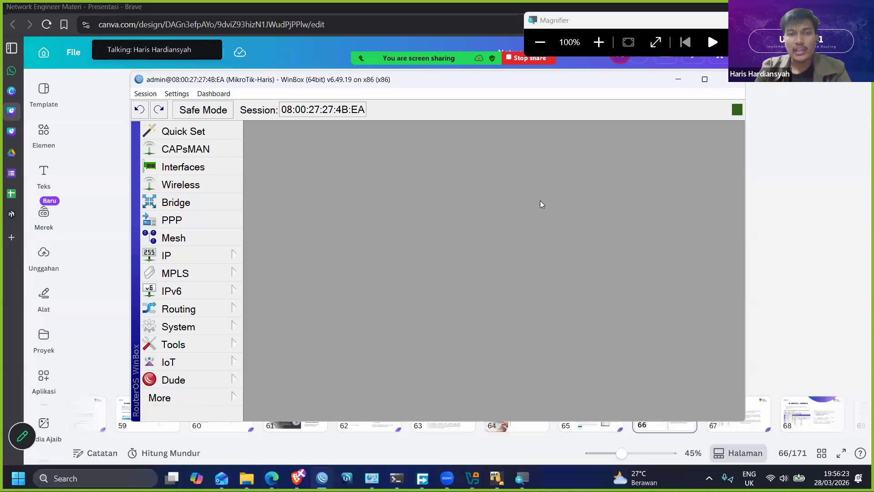
- Append "-1" to the router's system identity and save it
left_click(200, 254)
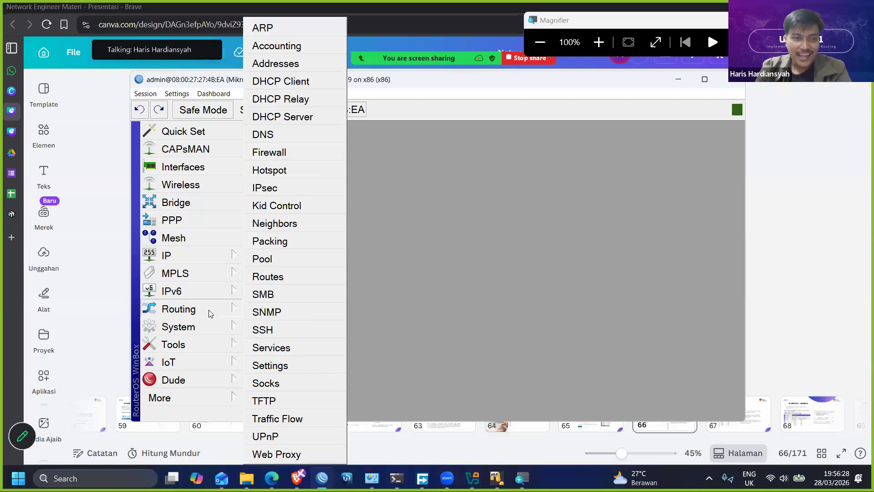
mouse_move(209, 328)
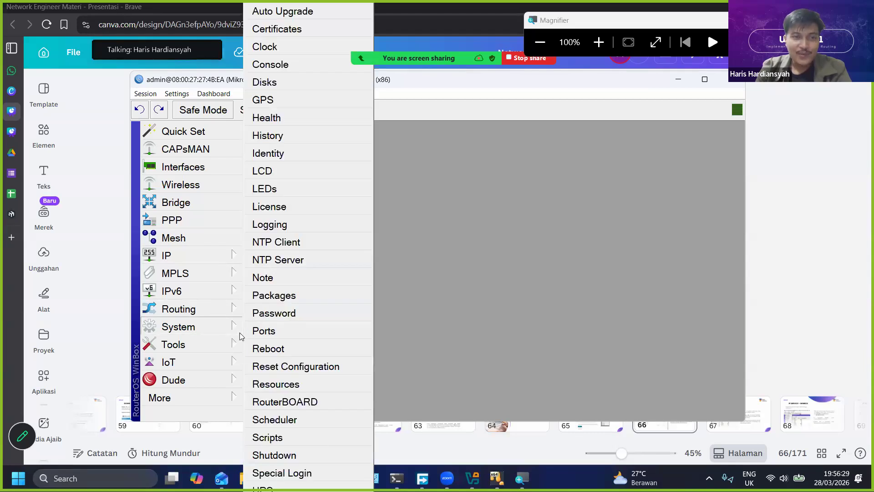
left_click(292, 154)
left_click(479, 204)
key("BackSpace")
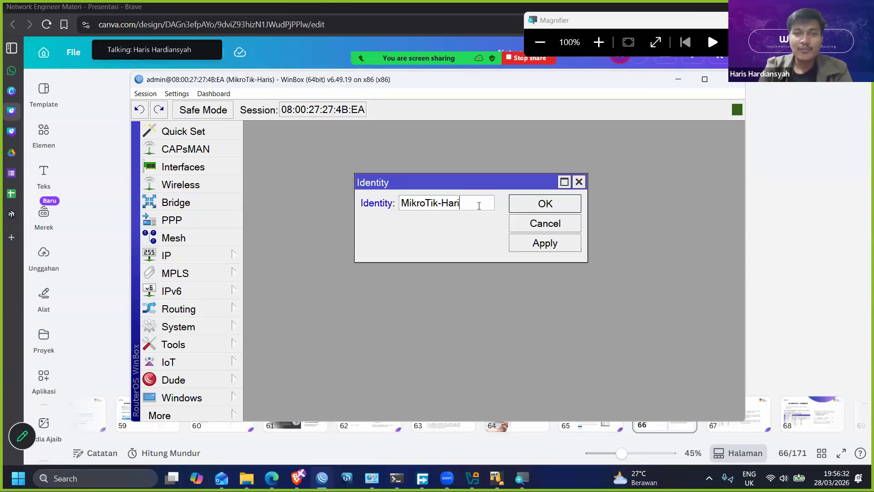
type("s-1")
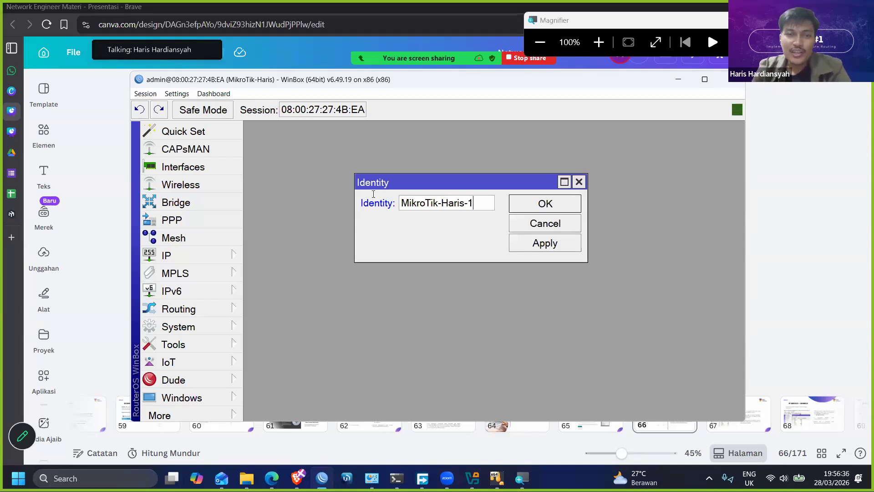
key("ctrl+a")
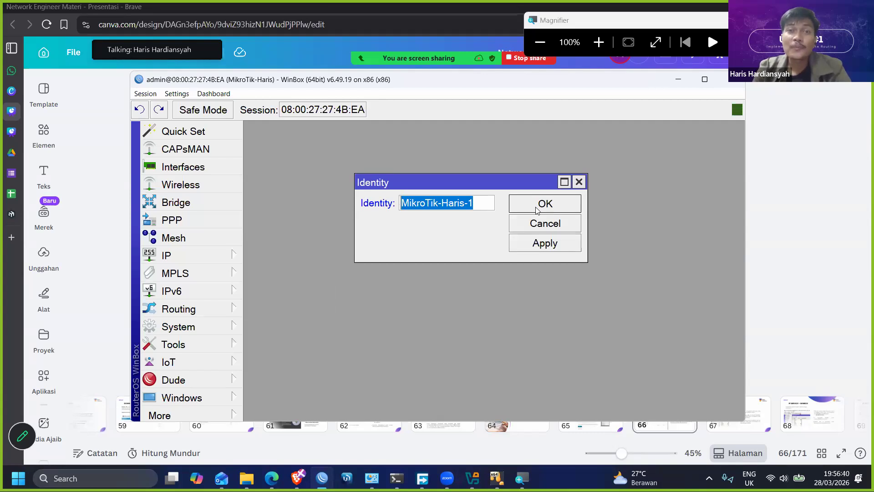
left_click(535, 209)
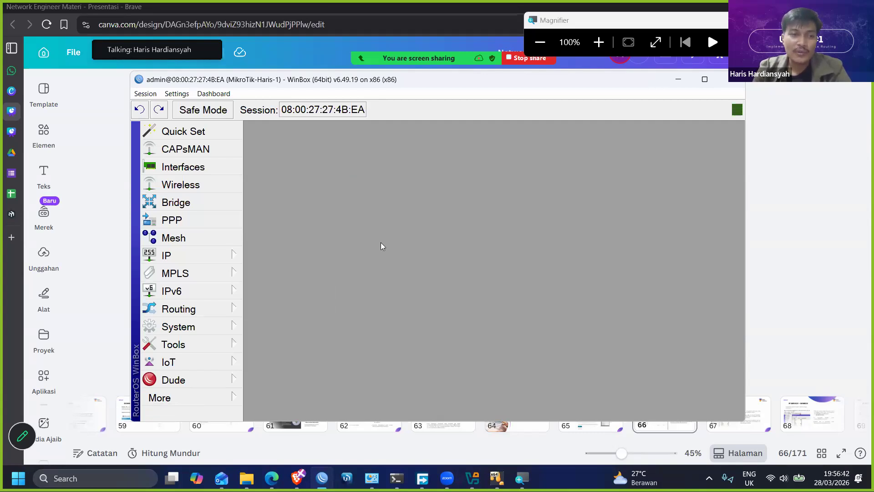
- Remove the "-1" suffix from the router's system identity and save the change
left_click(201, 327)
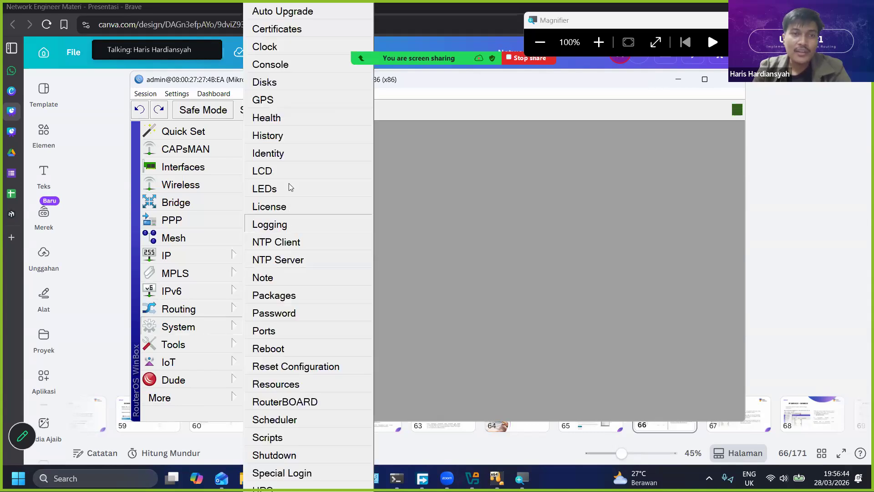
left_click(269, 153)
left_click(481, 203)
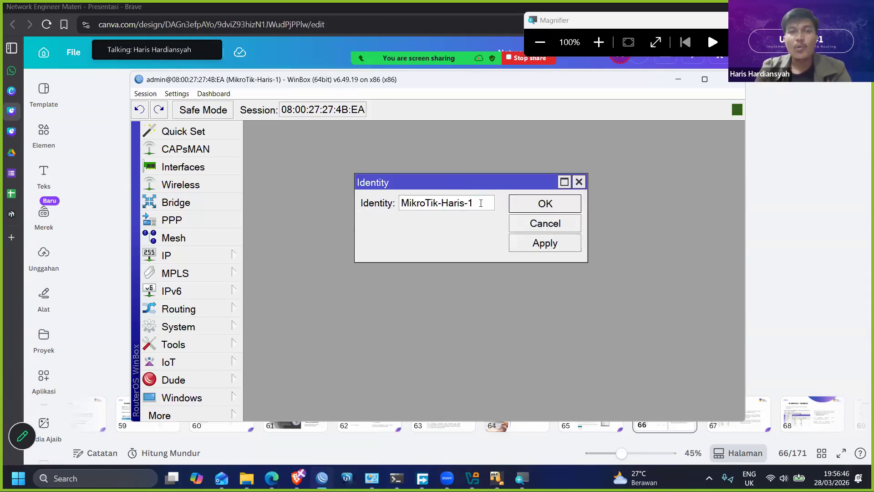
key("BackSpace")
key("BackSpace")
key("BackSpace")
type("s")
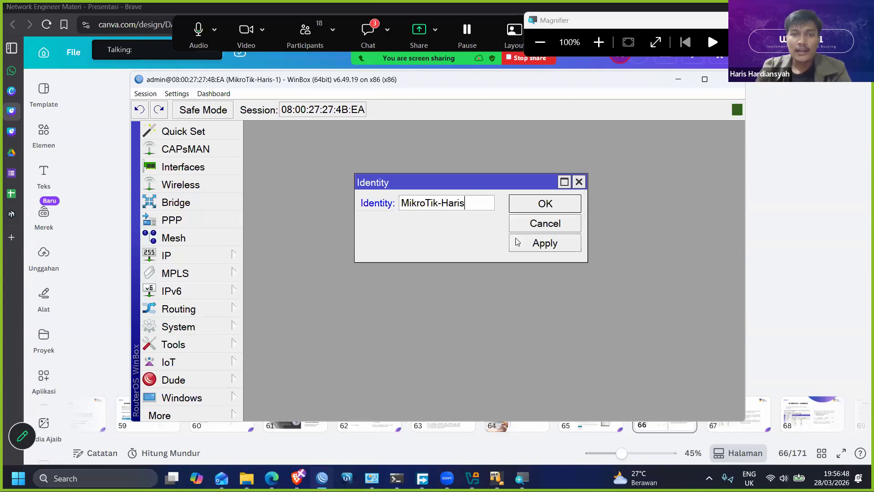
left_click(519, 242)
left_click(526, 210)
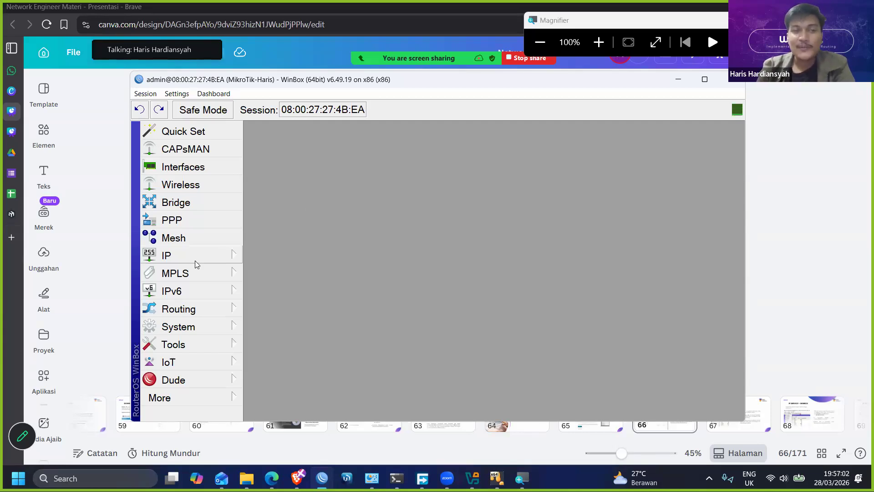
- Set the router's system clock time to 19:57:50, apply it and close the Clock settings
left_click(206, 320)
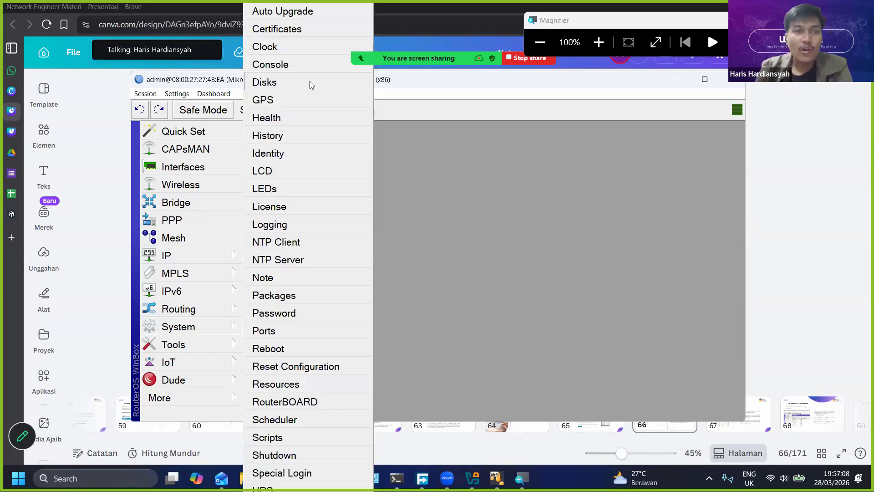
left_click(309, 45)
left_click_drag(471, 198, 467, 188)
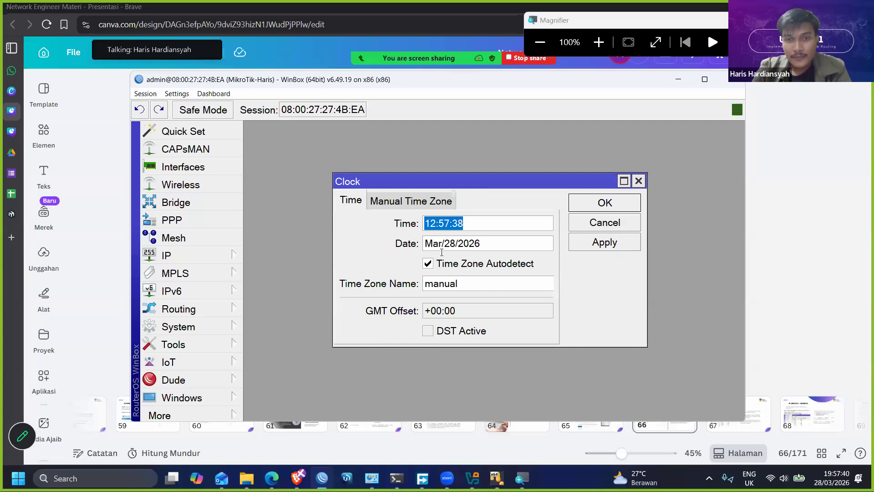
left_click(428, 216)
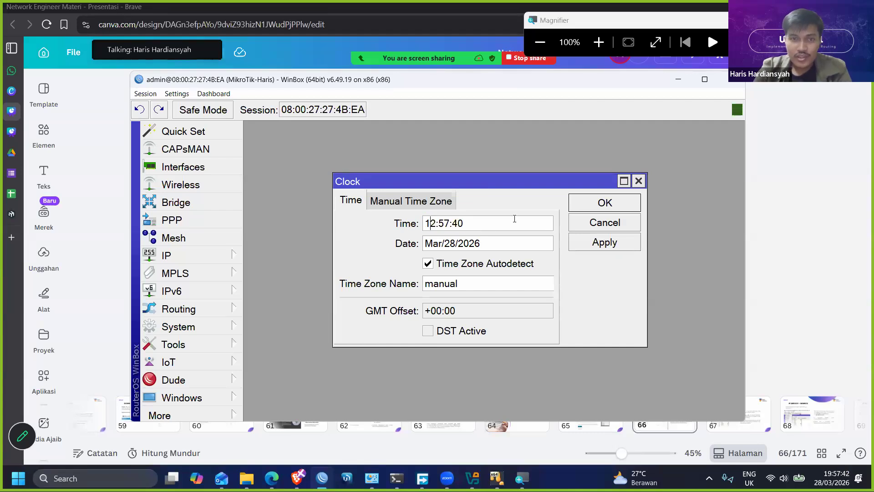
key("BackSpace")
type("9")
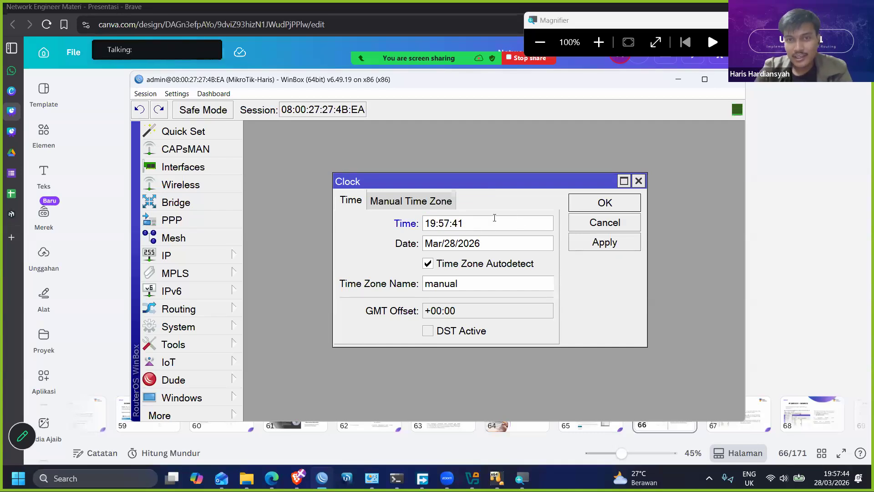
key("BackSpace")
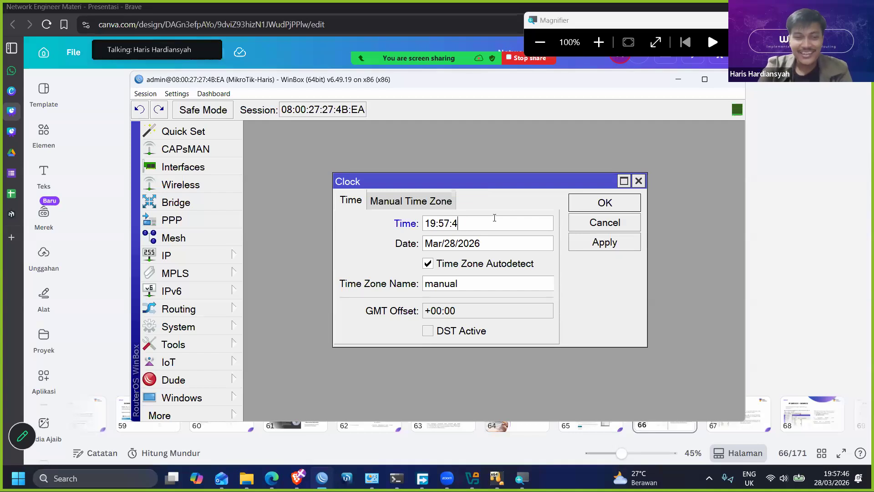
key("BackSpace")
type("50")
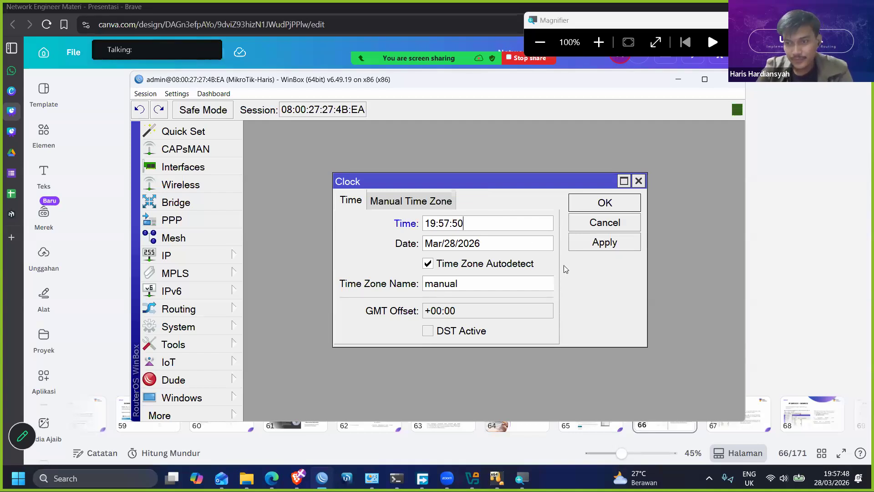
left_click(589, 245)
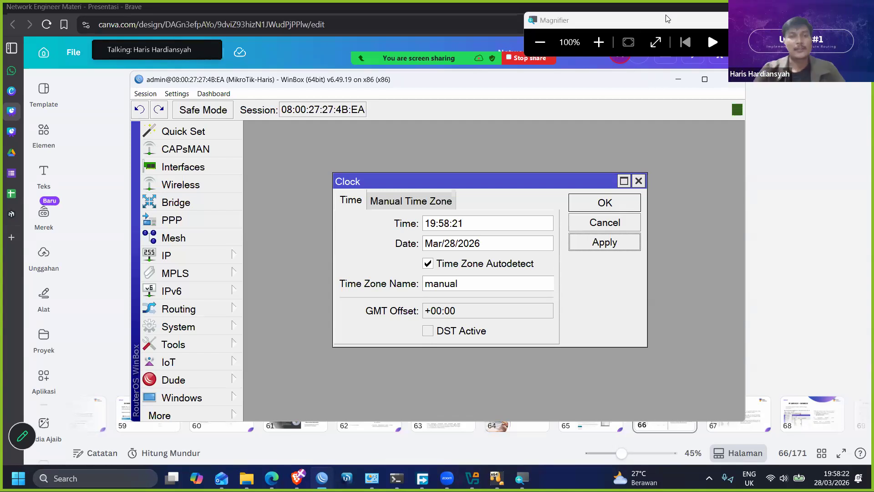
left_click(606, 244)
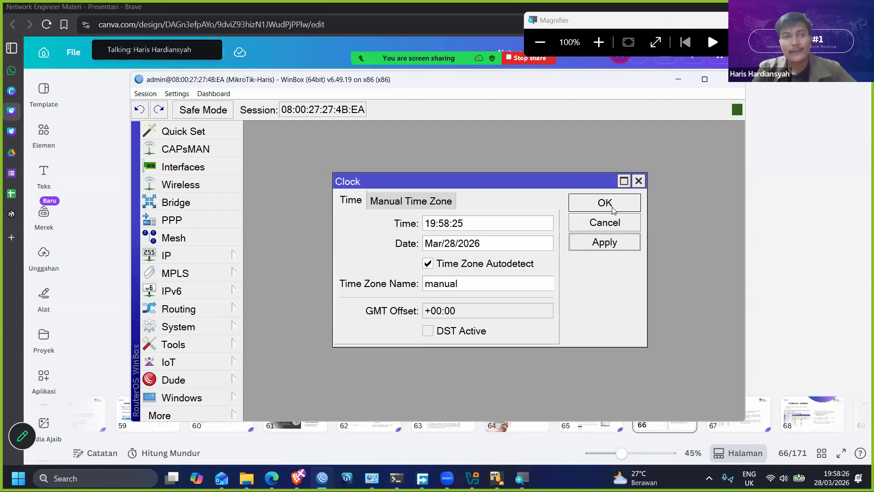
left_click(614, 210)
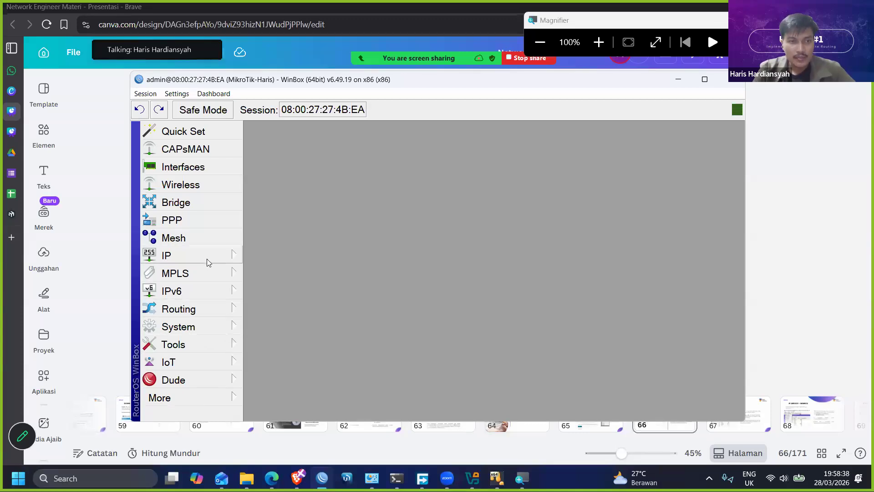
- Maximize the WinBox window and open the router's Log
left_click(207, 398)
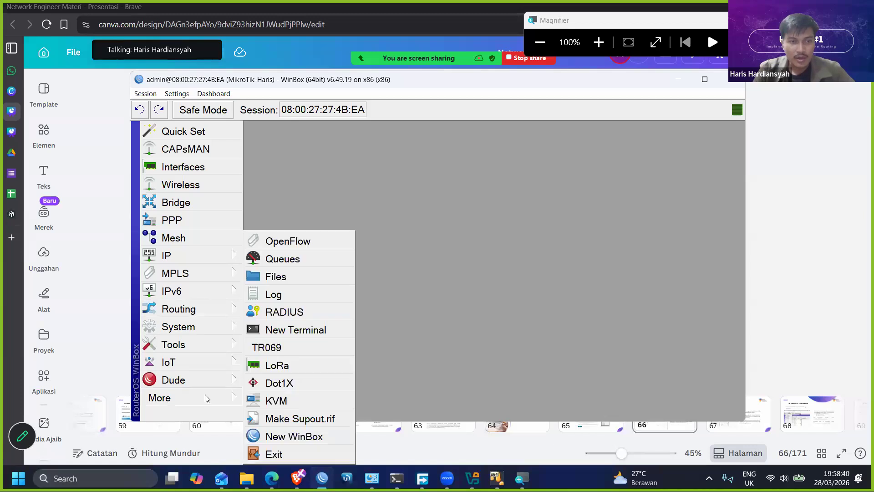
left_click(369, 248)
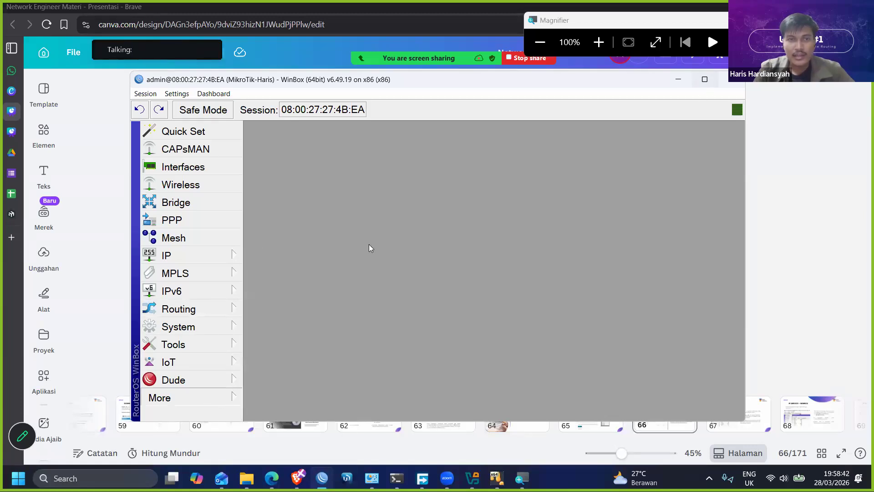
key("super+Up")
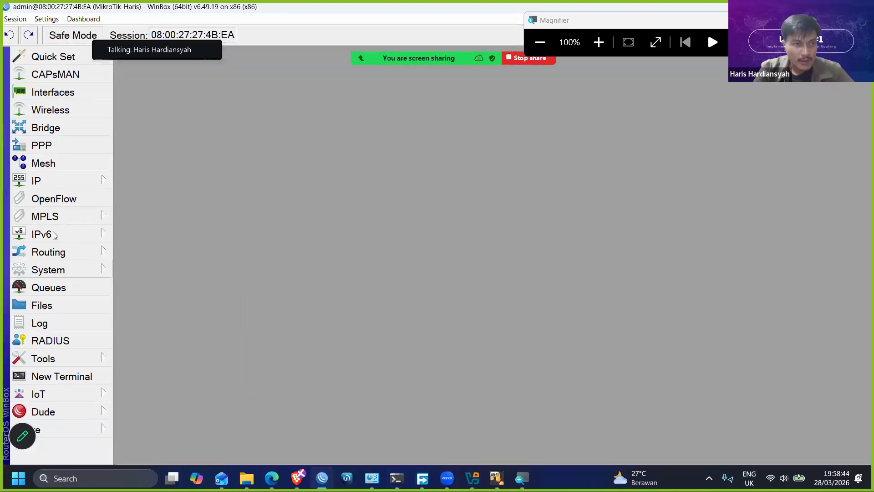
left_click(68, 323)
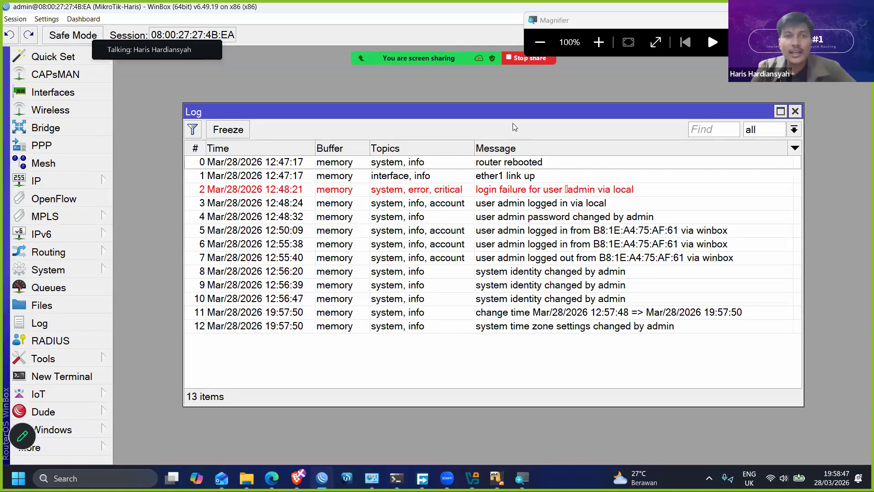
left_click_drag(518, 112, 503, 99)
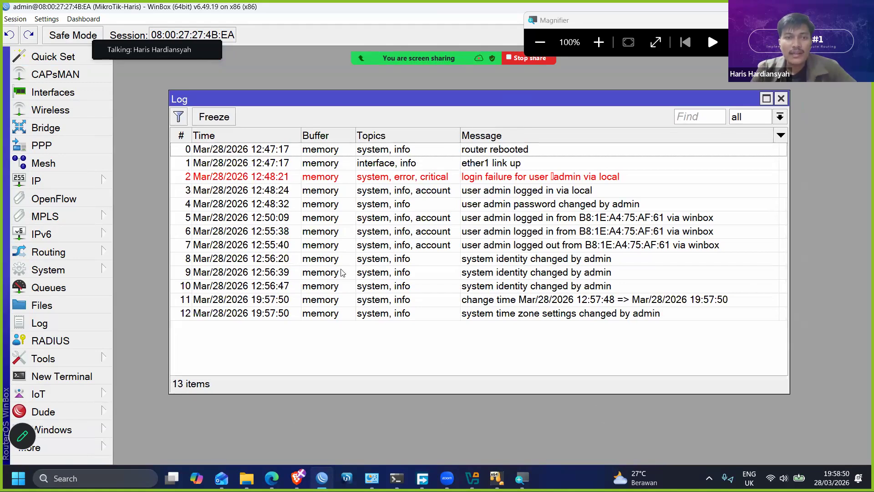
- Examine the log entries for the admin login, identity, time and time zone changes
left_click(325, 273)
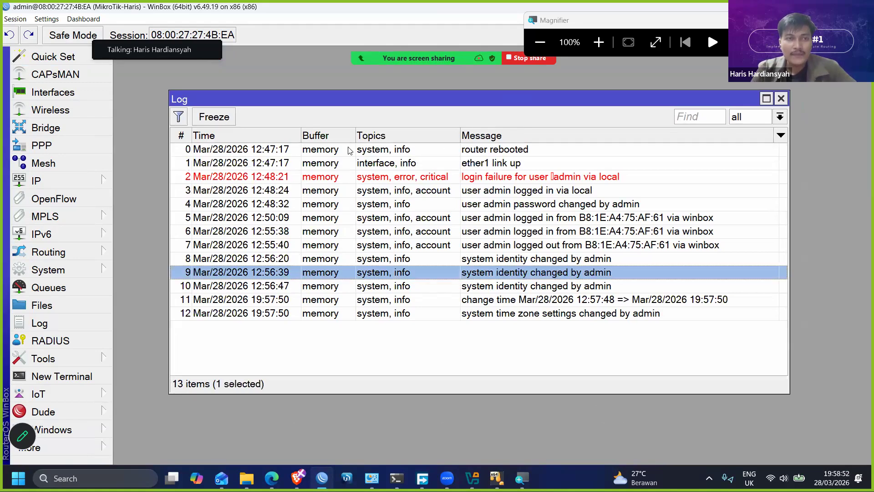
left_click_drag(389, 90, 393, 67)
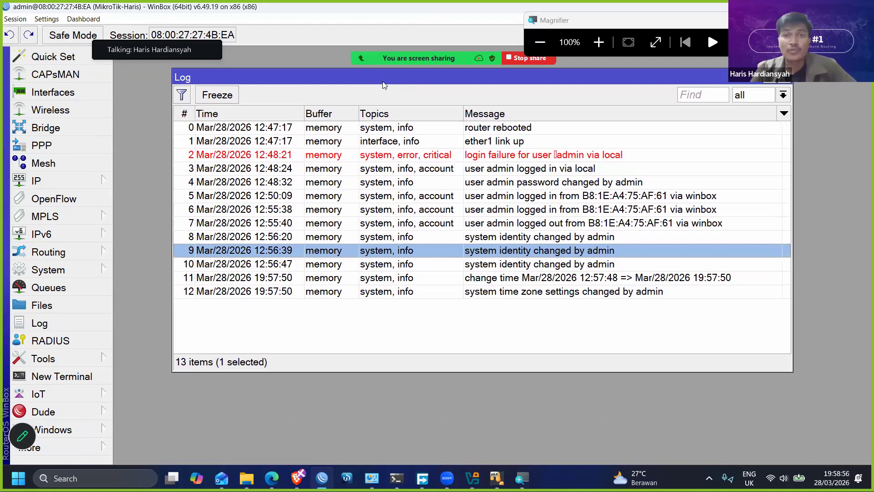
left_click(333, 236)
left_click(330, 276)
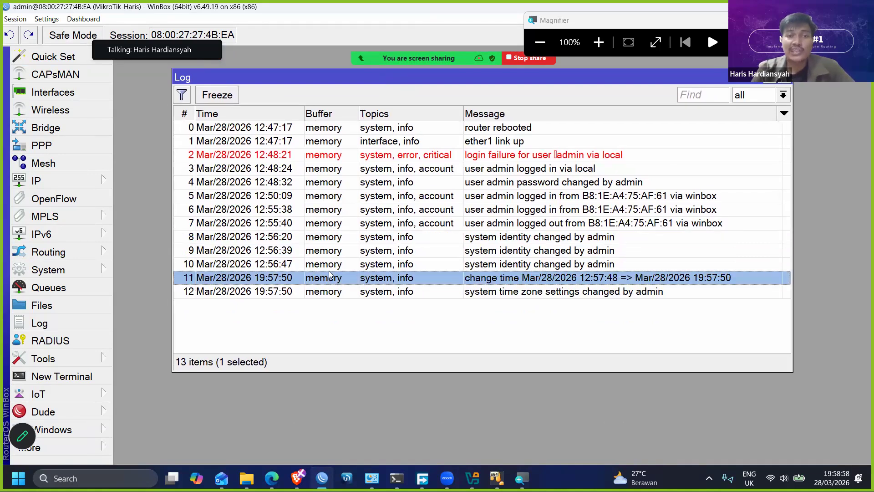
left_click(339, 252)
left_click(337, 265)
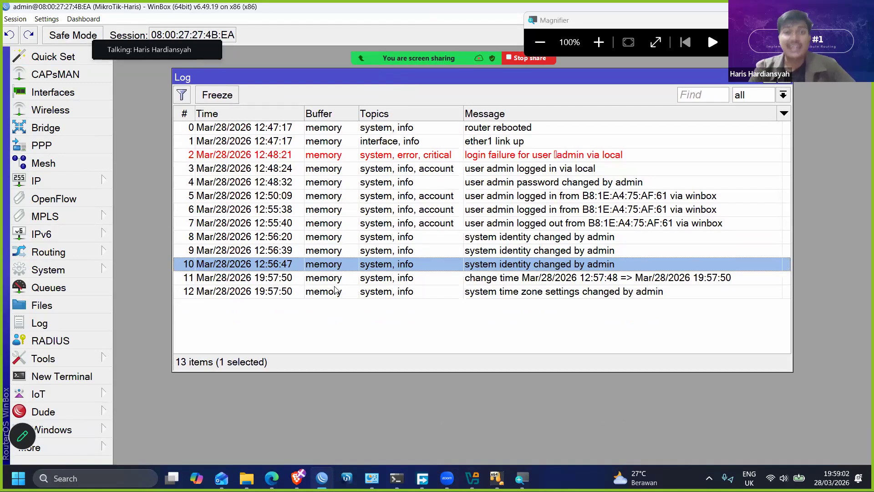
left_click(336, 291)
left_click(339, 278)
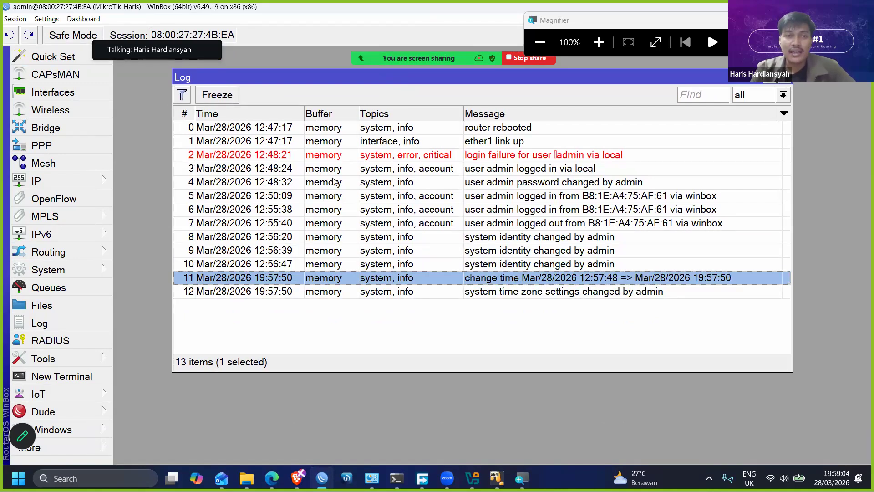
left_click(332, 222)
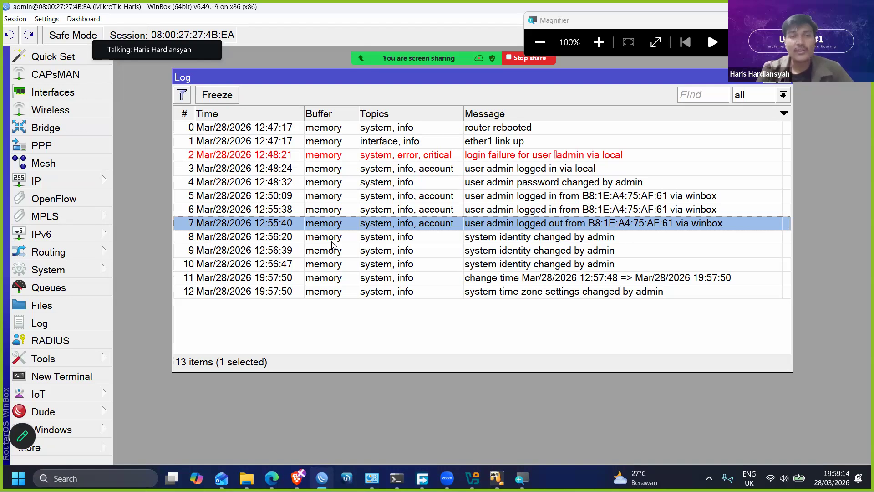
left_click_drag(456, 78, 440, 77)
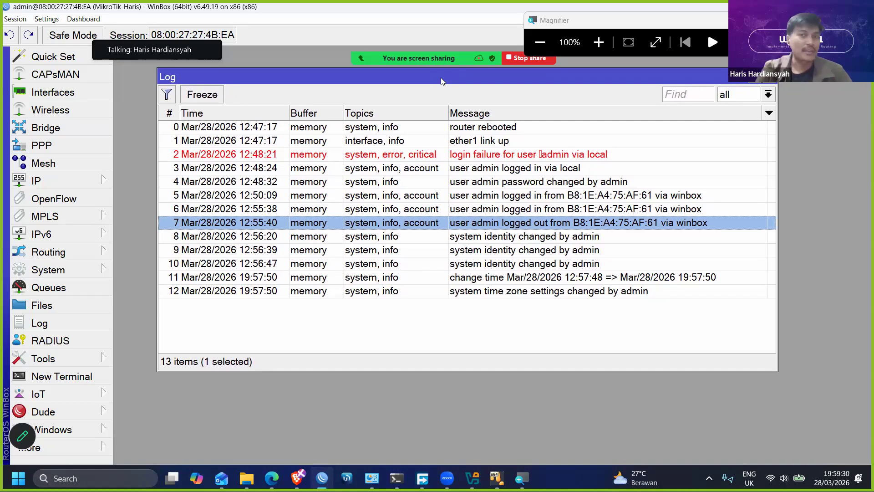
left_click_drag(357, 82, 350, 72)
left_click(312, 286)
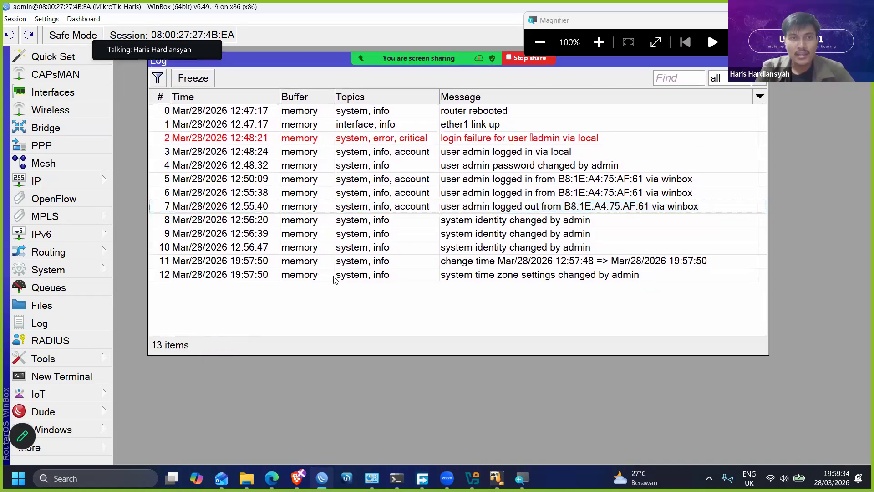
left_click(334, 277)
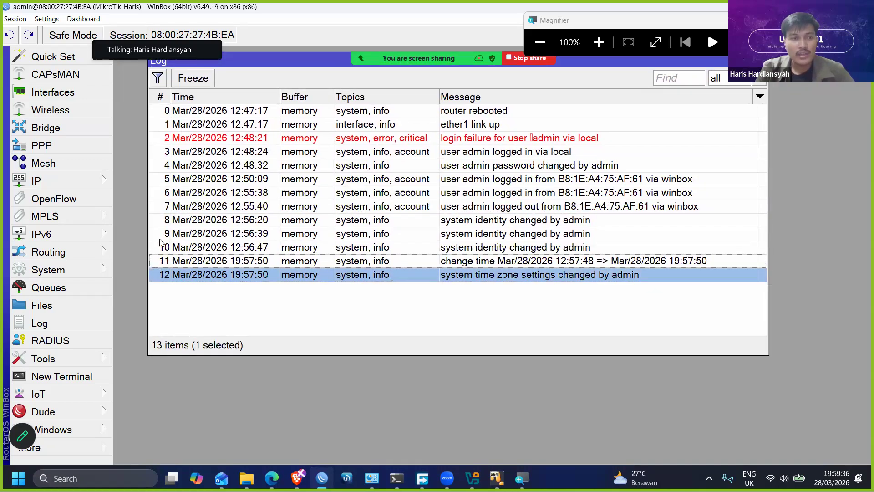
- Open the system Logging rules and set the info rule's action to disk
left_click(98, 268)
left_click(140, 224)
left_click_drag(396, 103, 575, 192)
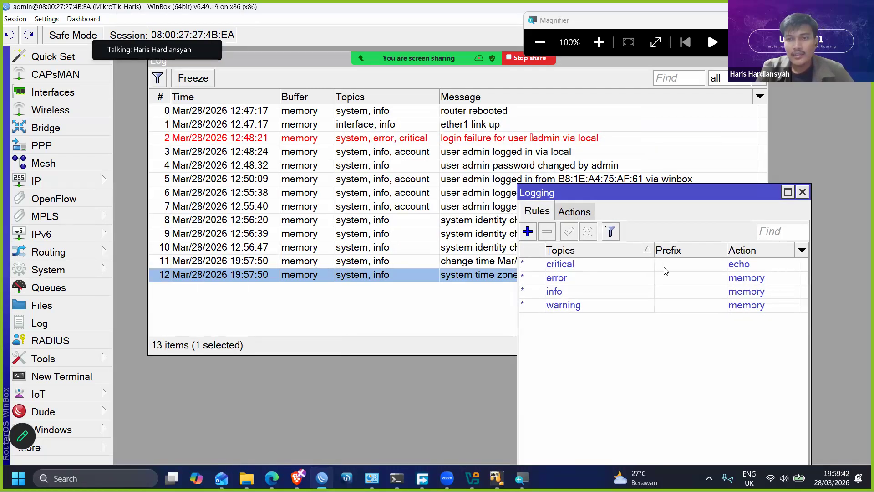
double_click(582, 294)
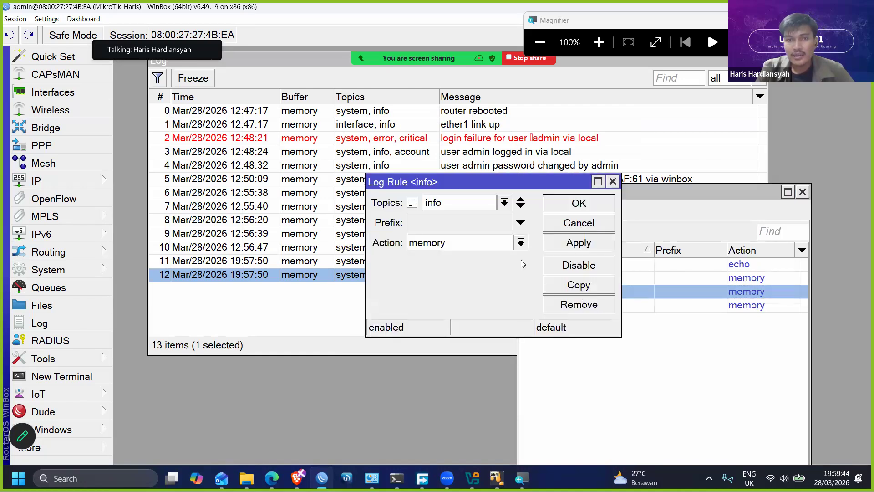
left_click(505, 244)
left_click(449, 258)
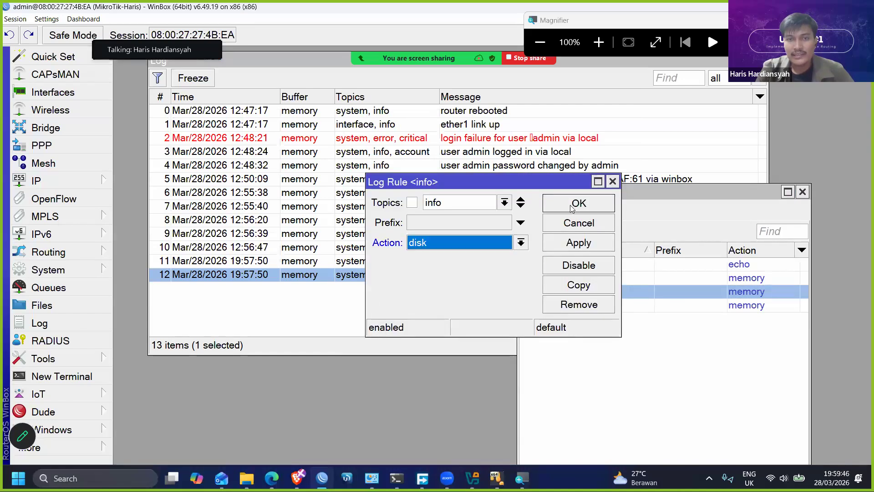
left_click(575, 207)
- Set the warning log rule's action to disk and save it
double_click(590, 309)
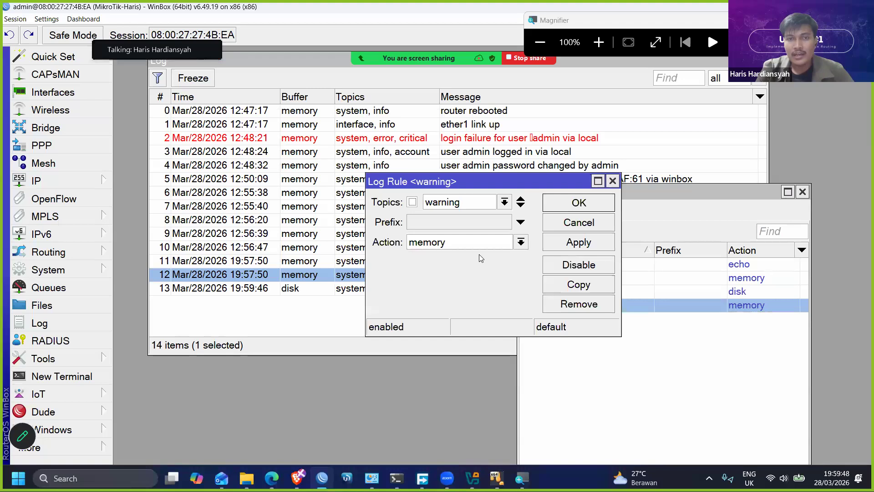
left_click(460, 242)
left_click(444, 254)
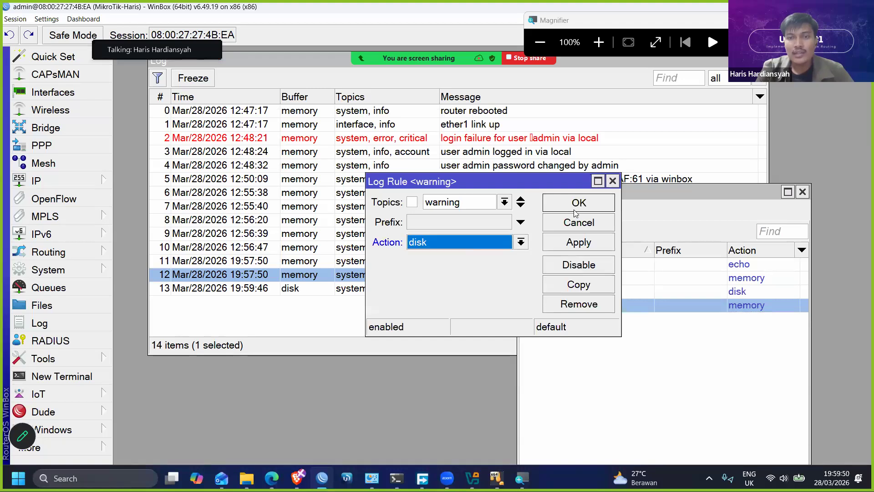
left_click(576, 205)
- Set the error log rule's action to disk and save it
double_click(574, 279)
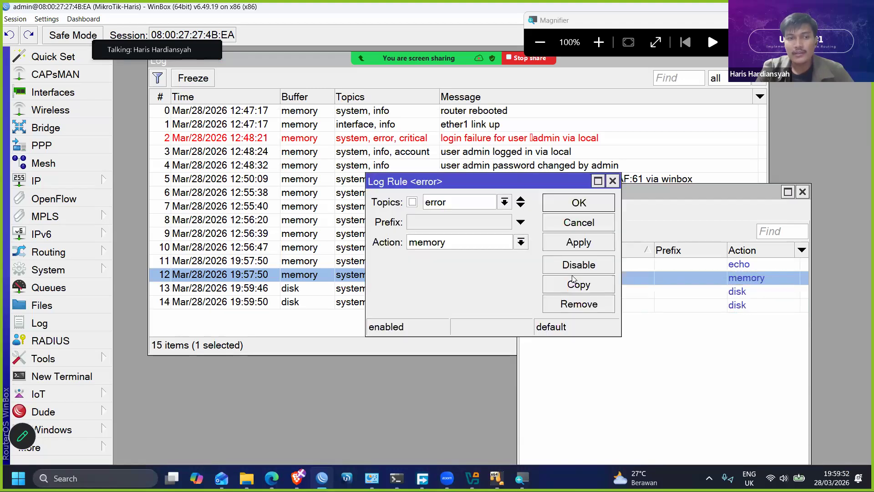
left_click(492, 244)
left_click(446, 257)
left_click(560, 209)
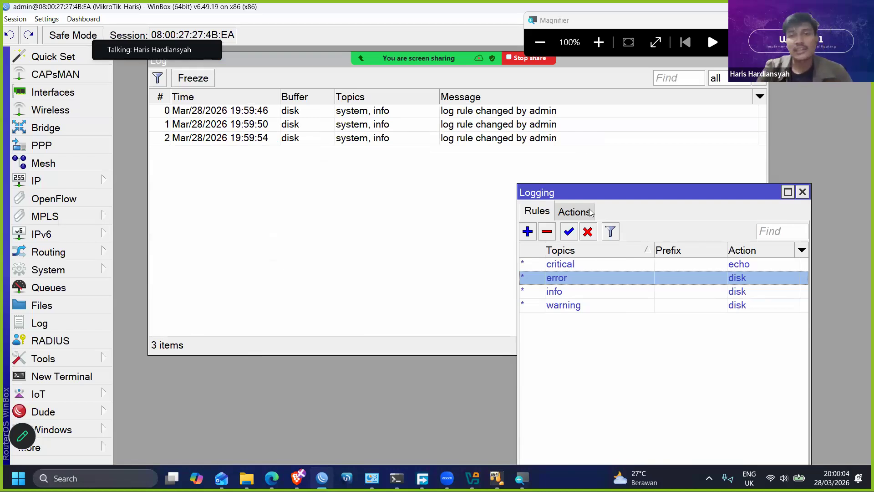
- Check the error log rule's settings, close the rule unchanged and move the Logging window aside
double_click(592, 276)
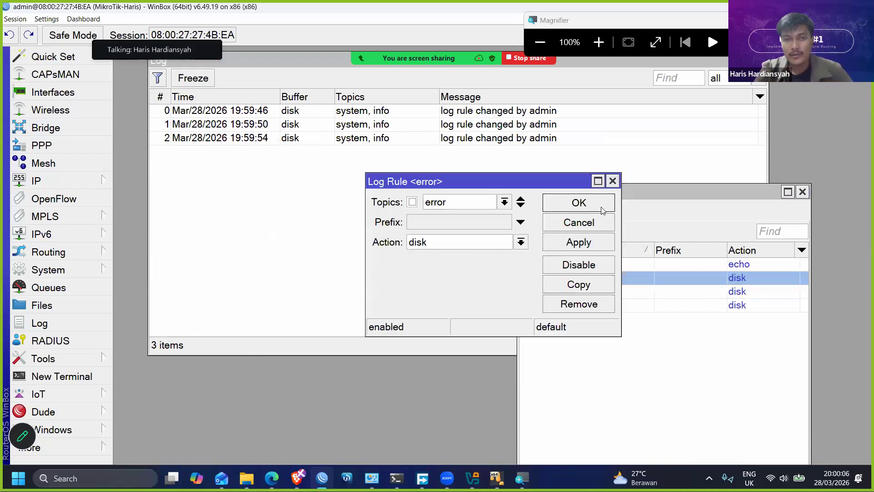
left_click(613, 181)
left_click_drag(624, 191, 658, 170)
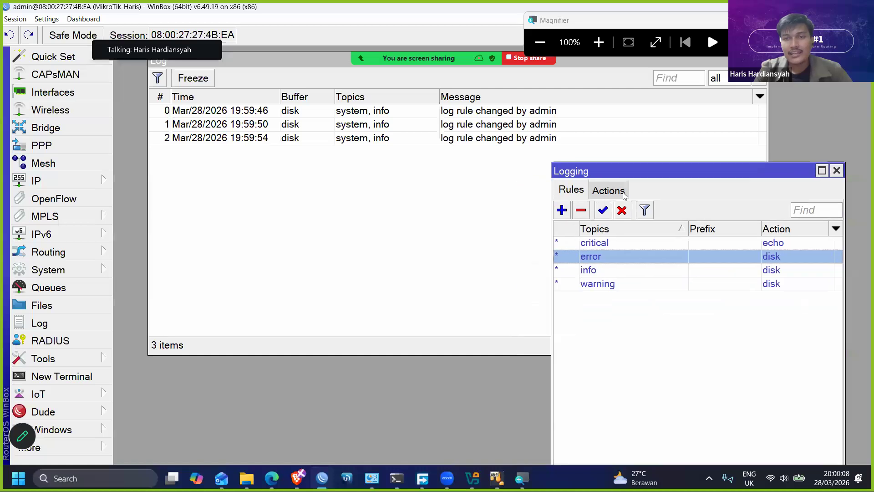
- Open the disk log action and examine its type, file name and lines per file settings
left_click(608, 192)
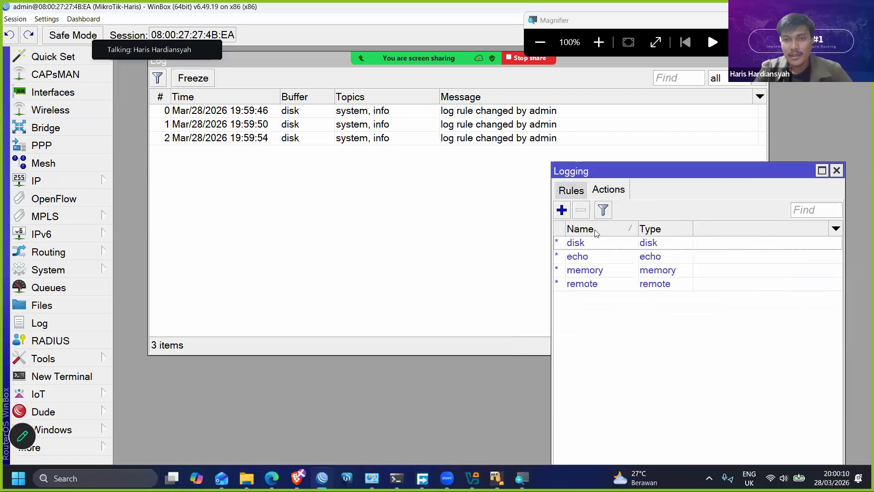
double_click(577, 246)
left_click_drag(507, 181, 678, 208)
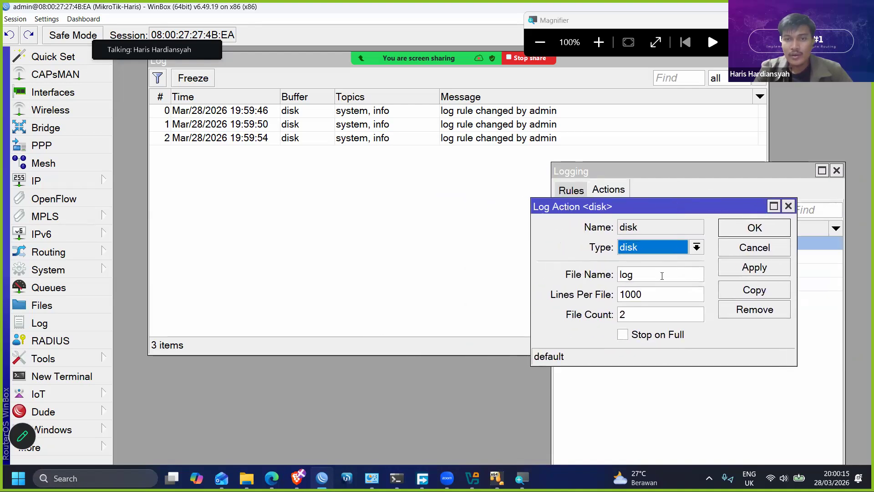
double_click(626, 275)
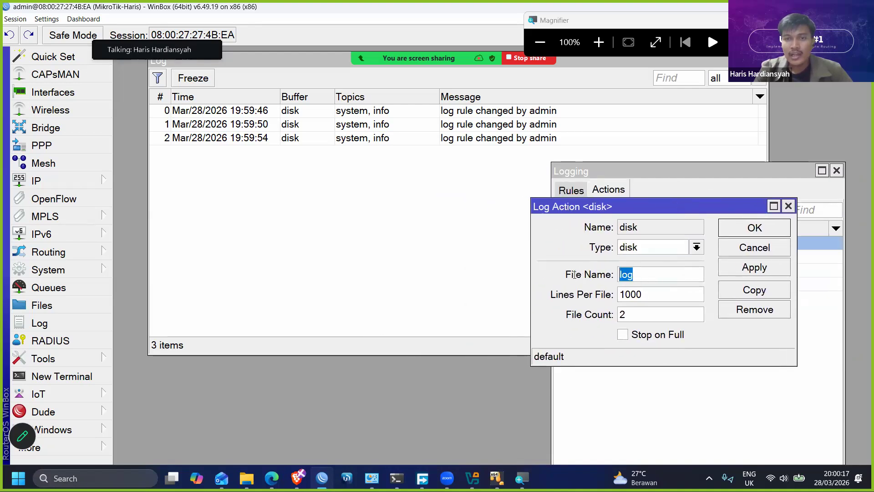
left_click(656, 294)
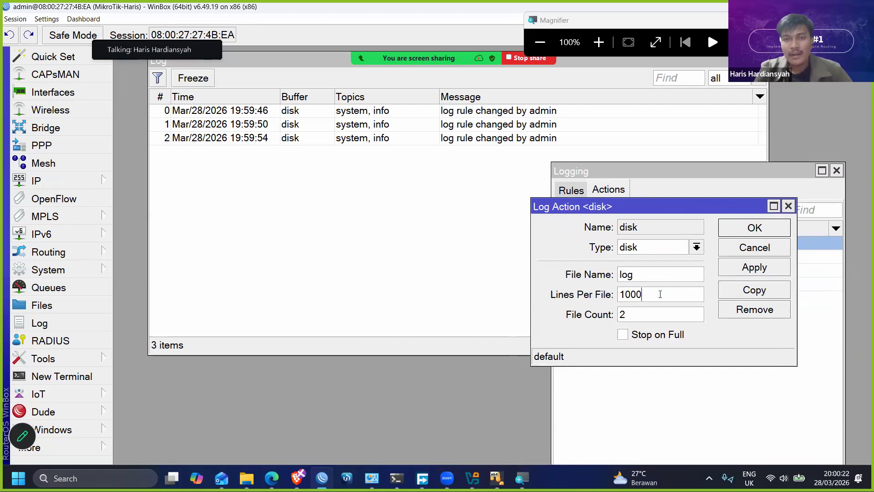
left_click(357, 257)
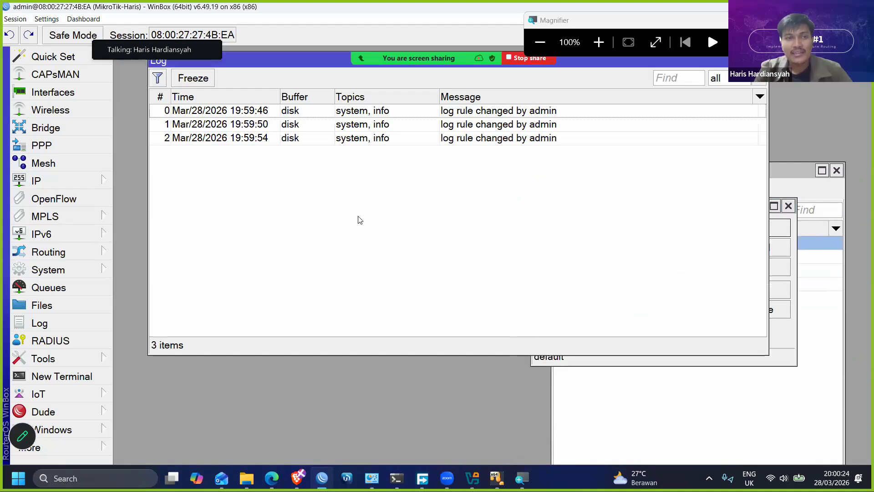
left_click(792, 354)
- Set the disk log action's lines per file to 9999
left_click_drag(647, 294, 553, 298)
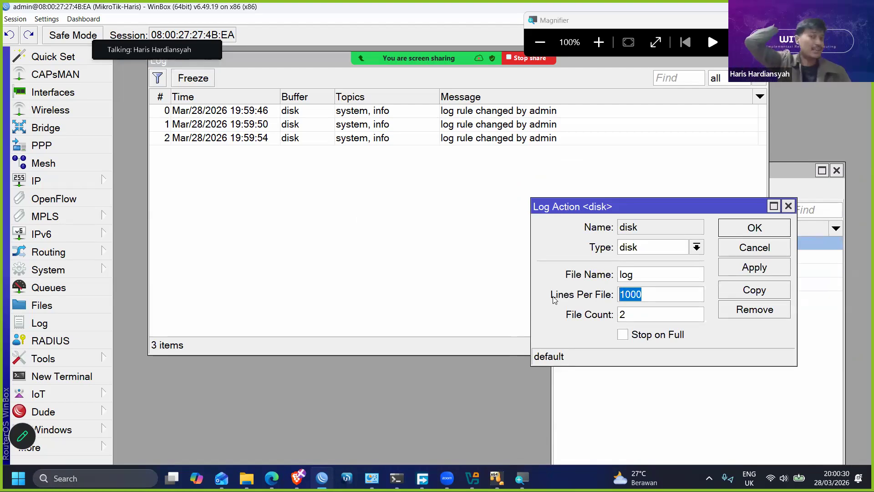
left_click(673, 294)
type("00")
key("BackSpace")
key("BackSpace")
key("BackSpace")
key("BackSpace")
key("BackSpace")
key("BackSpace")
type("999999")
key("BackSpace")
key("BackSpace")
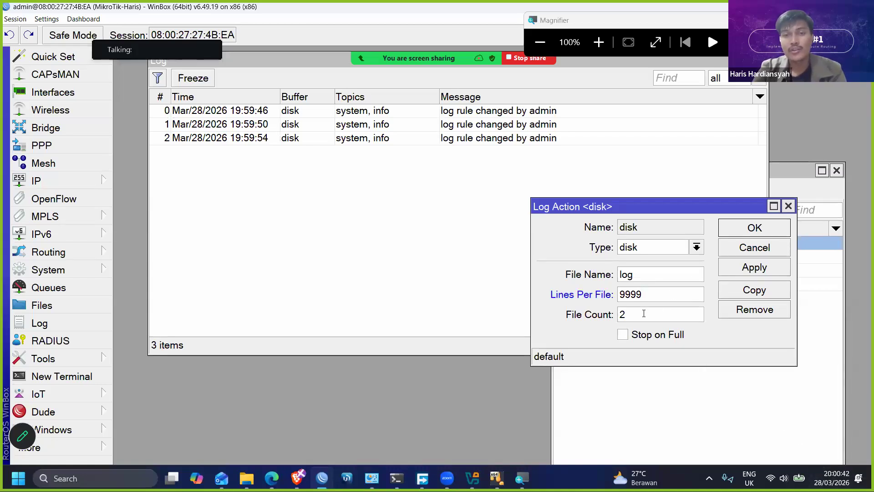
- Enter a file count of 2 for the disk log action and enable Stop on Full
left_click_drag(650, 315, 619, 312)
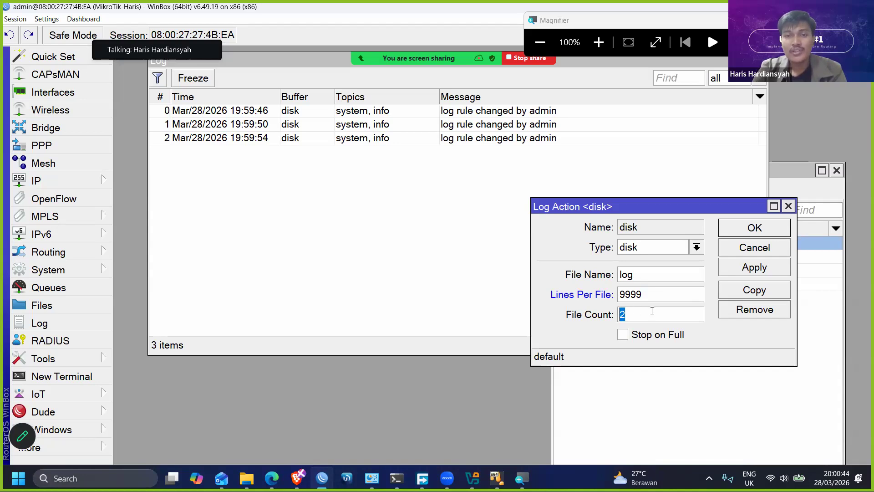
type("1")
key("BackSpace")
type("2")
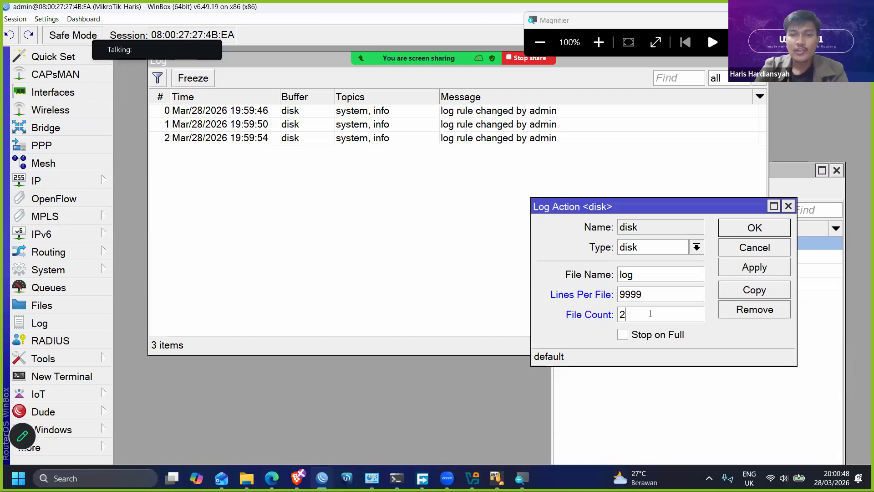
left_click_drag(628, 207, 609, 193)
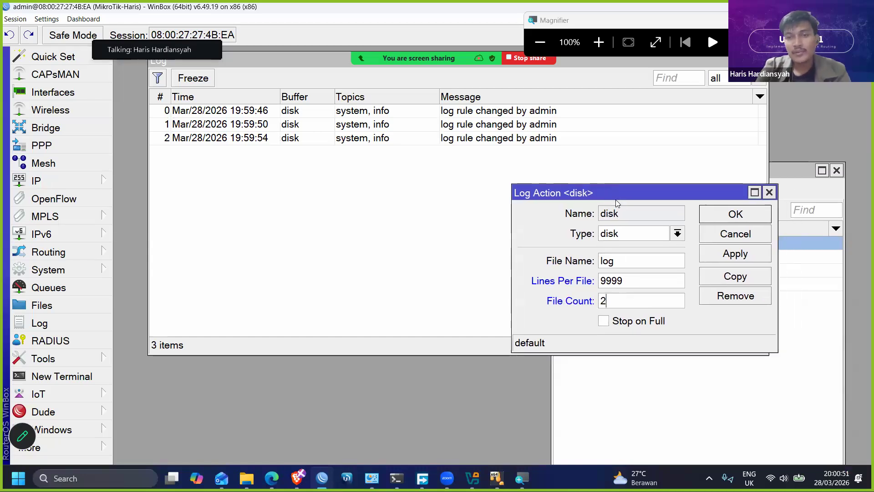
left_click(604, 322)
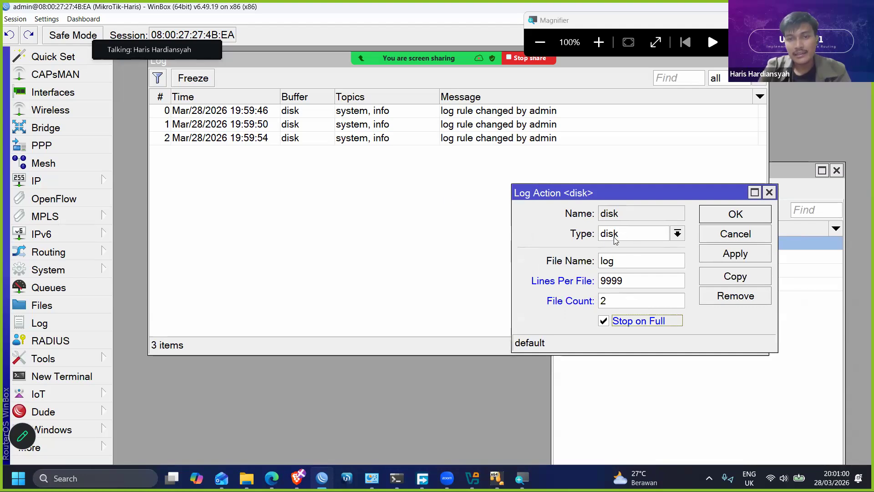
- Review the disk log action's file name and line limit, then apply and save the action
left_click(649, 264)
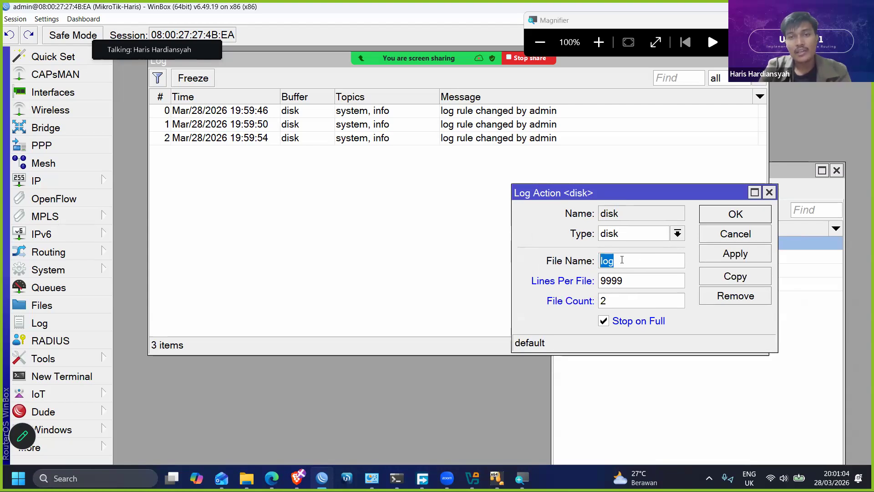
key("Tab")
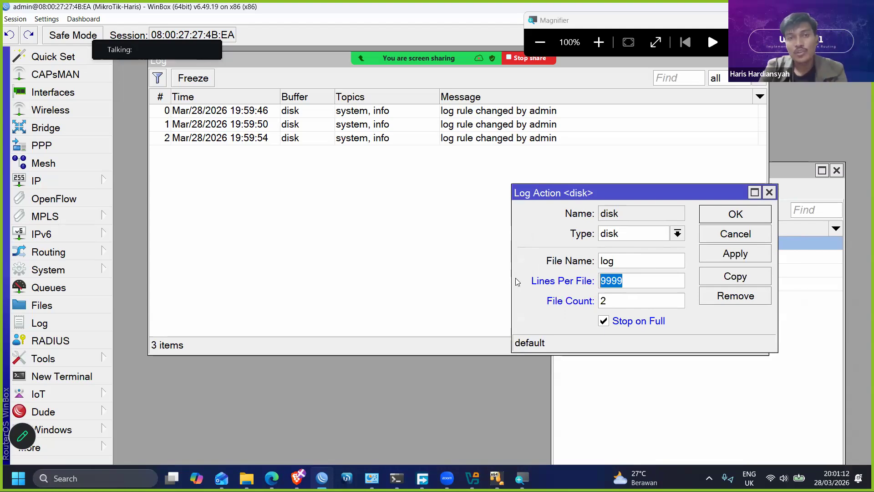
key("Tab")
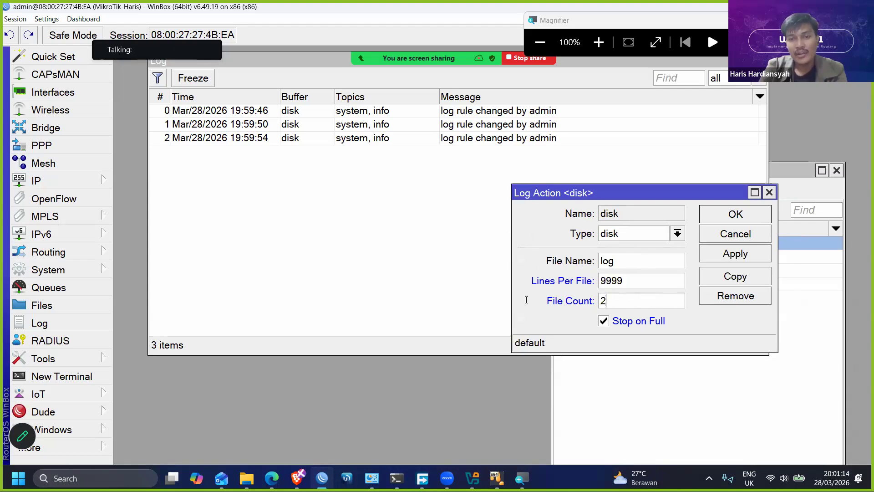
left_click(739, 255)
left_click(735, 214)
left_click(703, 370)
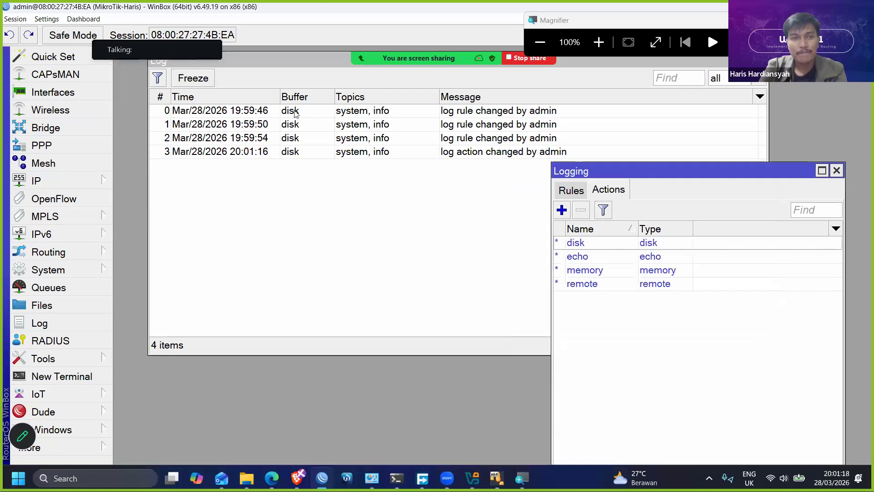
- Examine the buffer used by the log entries, from the first rule change to the log action change
left_click(292, 153)
left_click(334, 111)
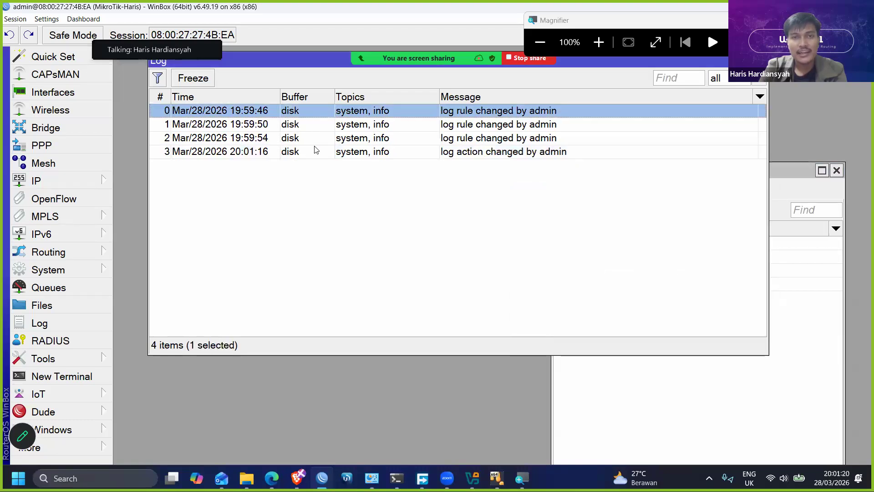
left_click(311, 153)
left_click(311, 111)
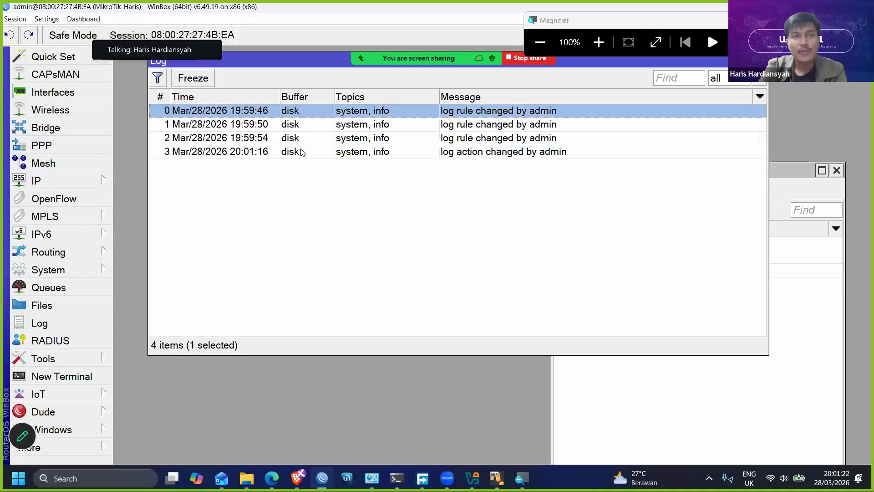
left_click(91, 92)
left_click_drag(546, 57, 713, 186)
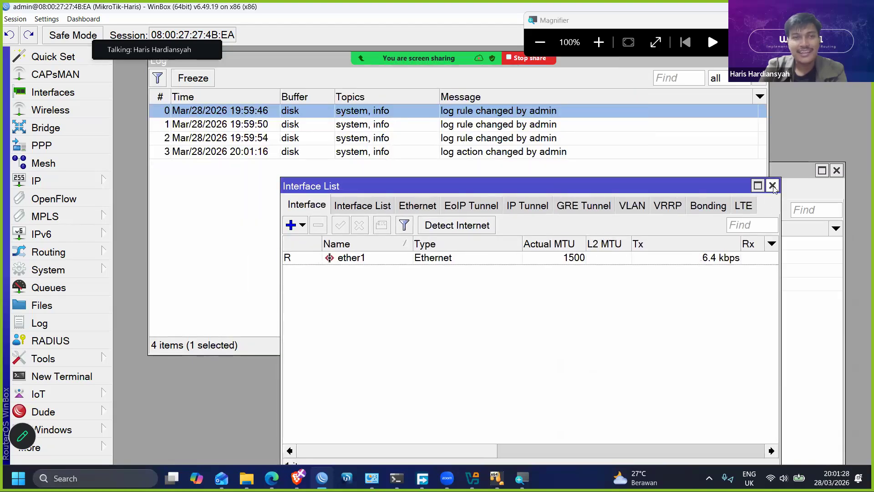
left_click(773, 185)
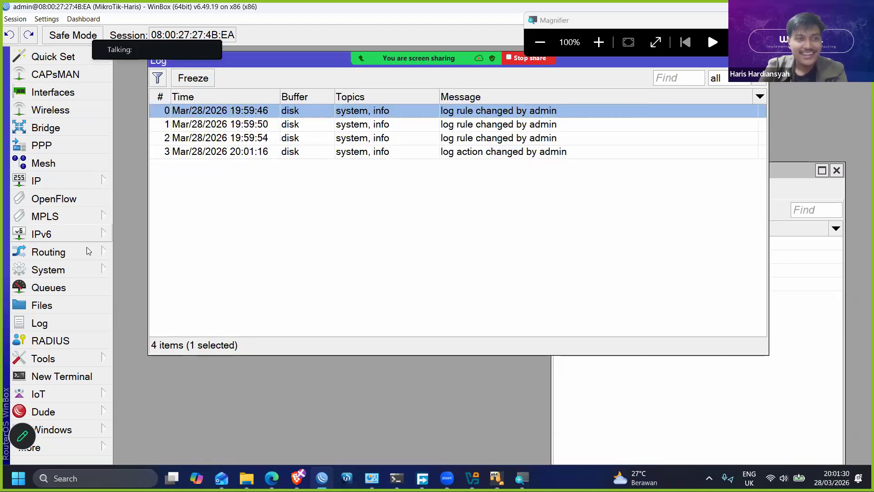
- Add the IP address 1.1.1.1 on interface ether1 and check the new entry in the log
left_click(71, 181)
left_click(136, 45)
left_click_drag(378, 112, 380, 211)
left_click(359, 225)
type("1.1.1.1")
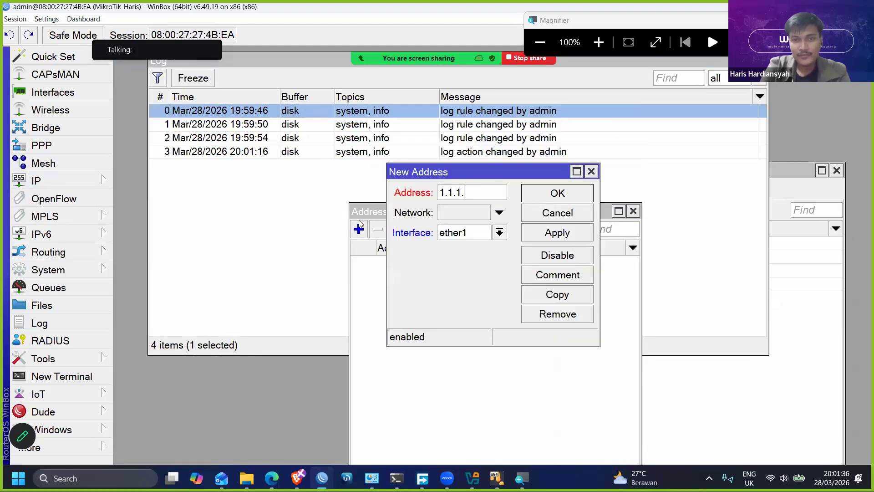
key("Return")
left_click_drag(506, 212, 603, 260)
left_click(309, 168)
left_click(477, 361)
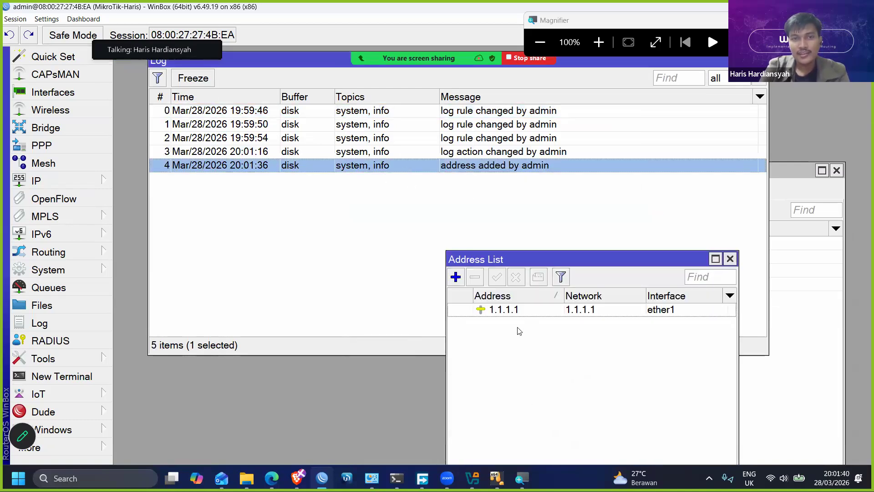
- Remove the IP address 1.1.1.1, check the log entry for the removal and close the address list
left_click(517, 310)
left_click(475, 278)
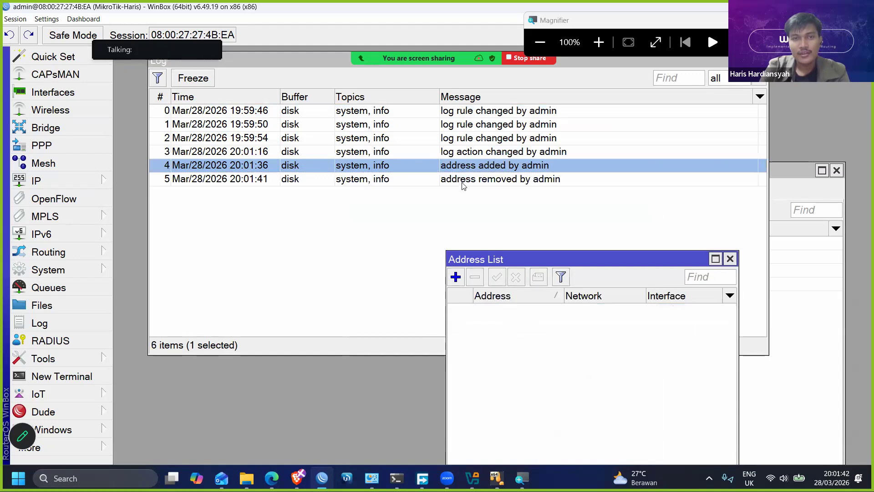
left_click(311, 180)
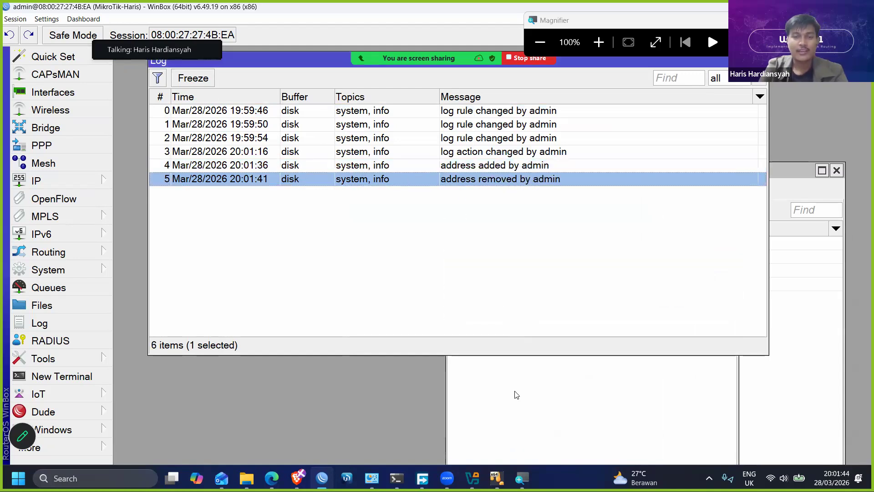
left_click(517, 403)
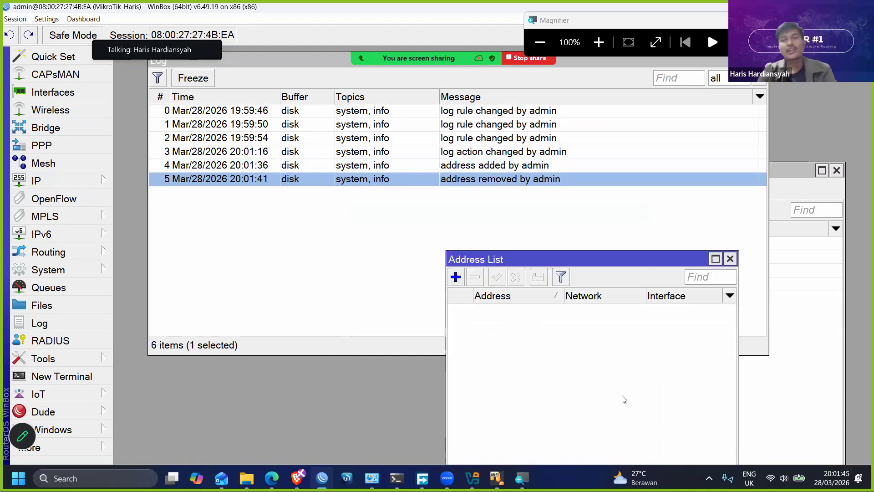
left_click(730, 259)
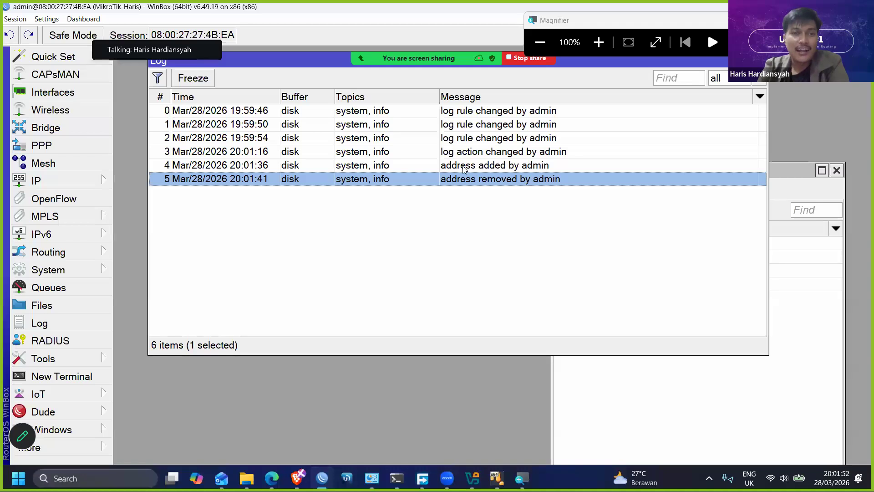
- Reboot the router and confirm the restart
left_click(82, 446)
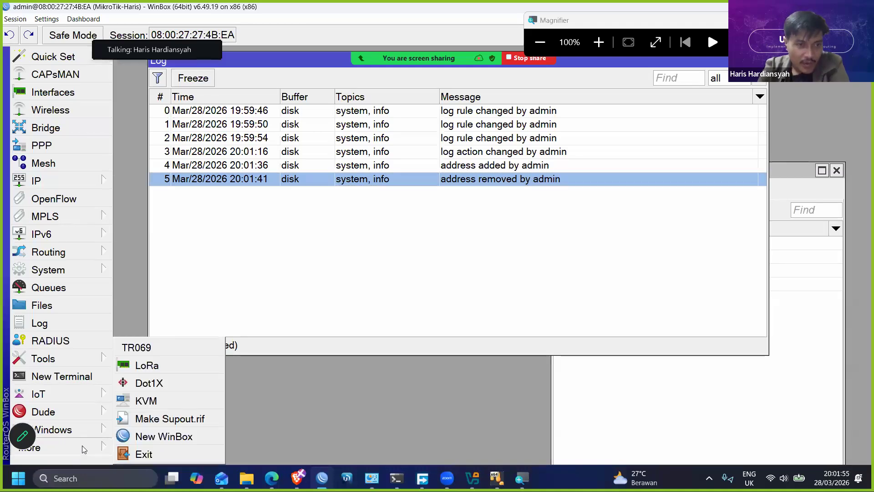
left_click(79, 269)
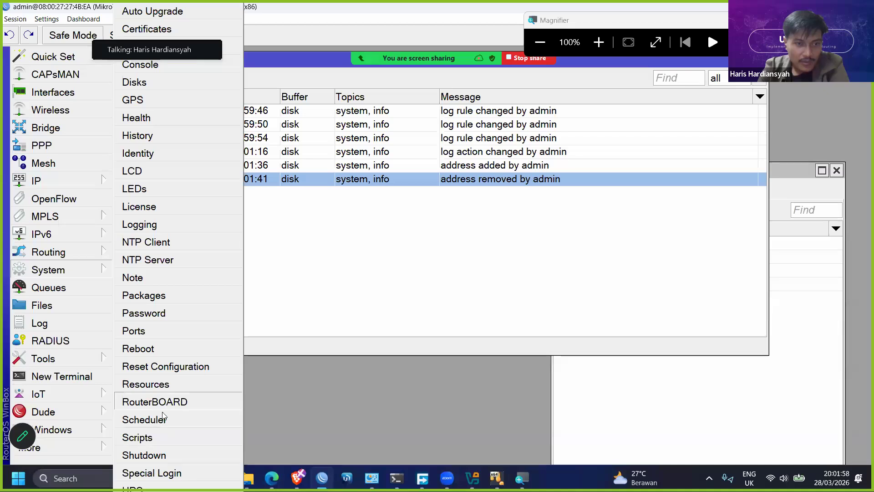
left_click(472, 251)
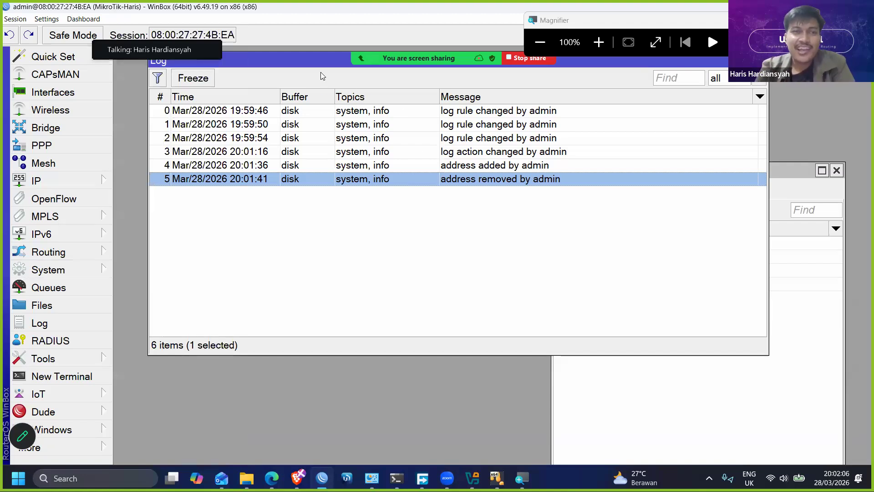
left_click_drag(333, 67, 321, 72)
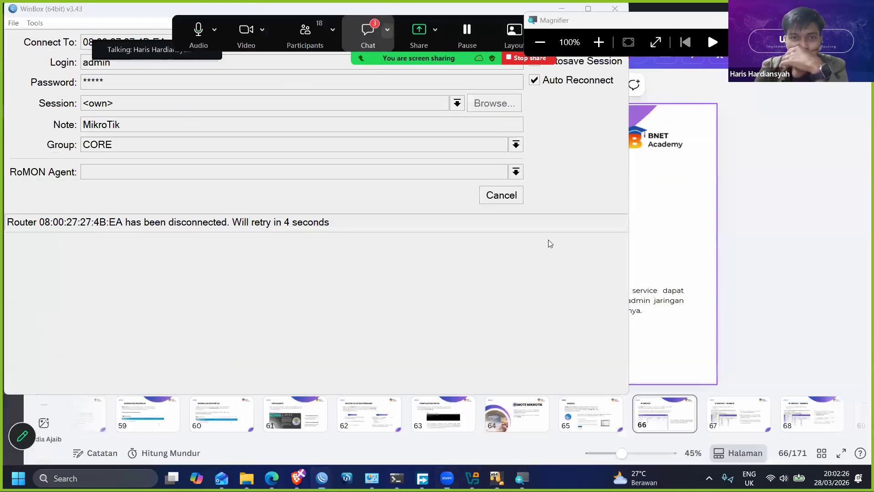
- Open the Zoom meeting chat, check its messages and close it
left_click(367, 36)
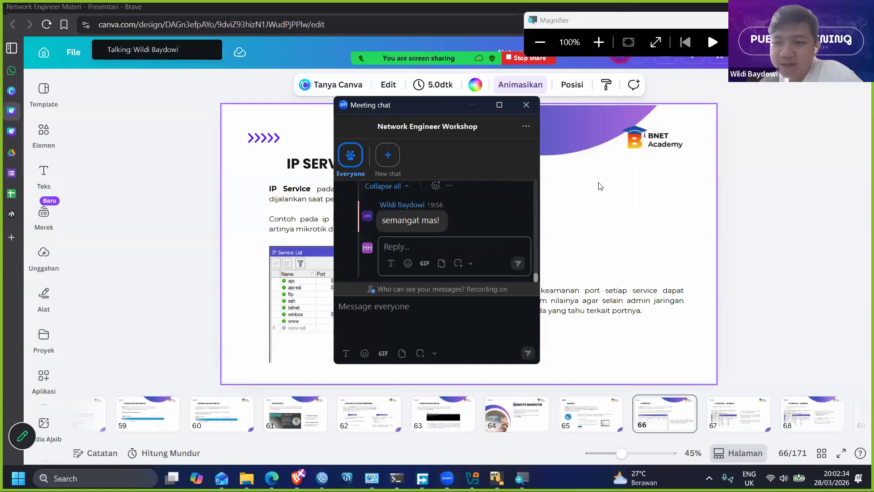
left_click(555, 137)
left_click(526, 105)
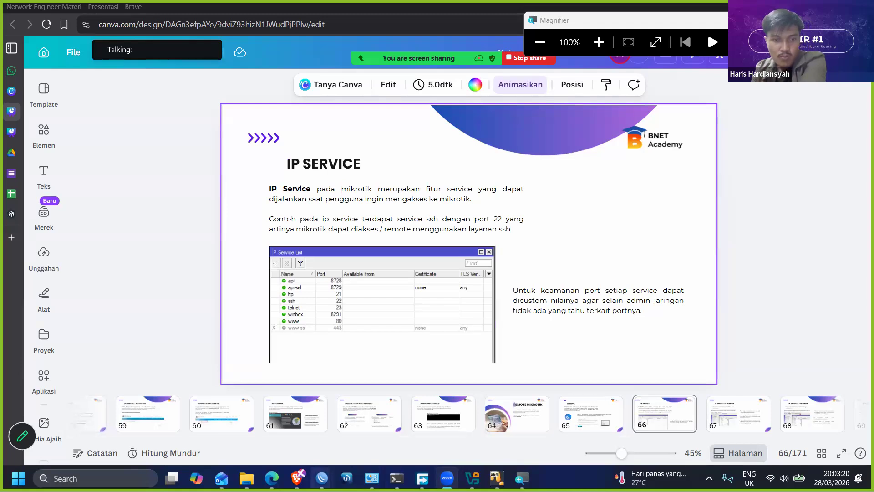
- Switch back to the WinBox session to view the stored log following the router's reboot
mouse_move(322, 477)
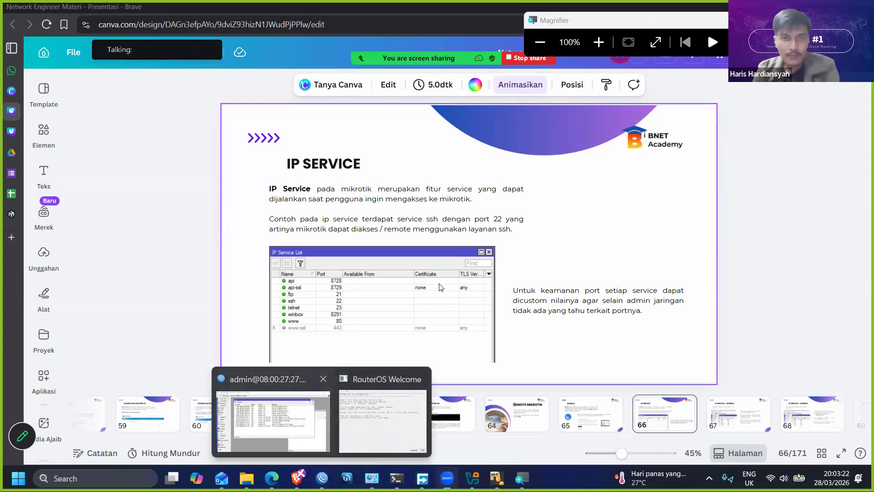
left_click(273, 420)
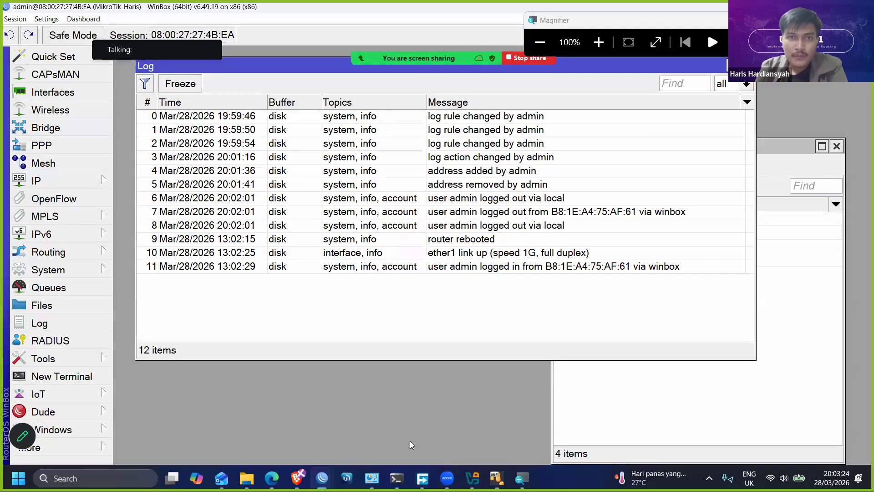
- Dismiss the missing software key notice and examine the stored log entries before and after the router reboot
mouse_move(322, 477)
left_click(380, 424)
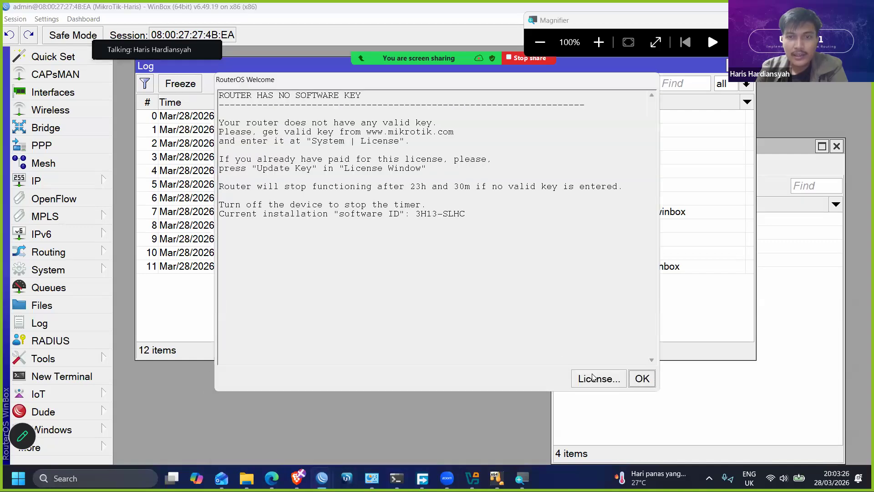
left_click(642, 379)
left_click(436, 266)
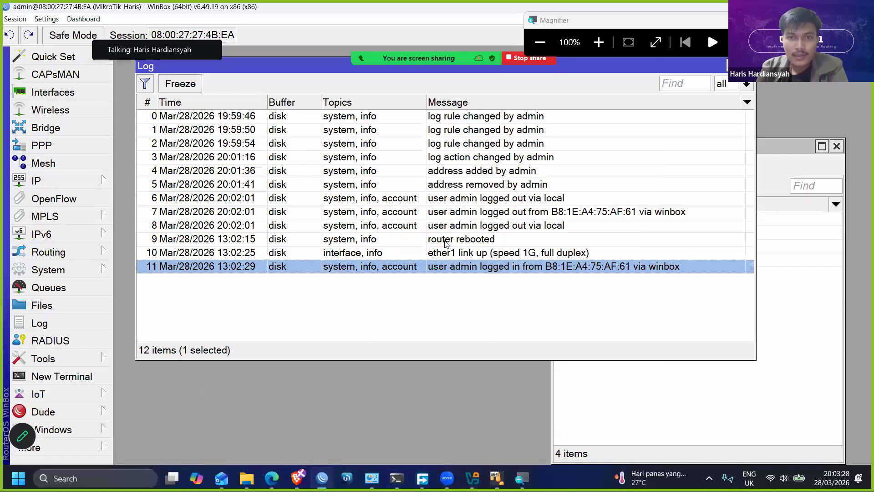
left_click(445, 242)
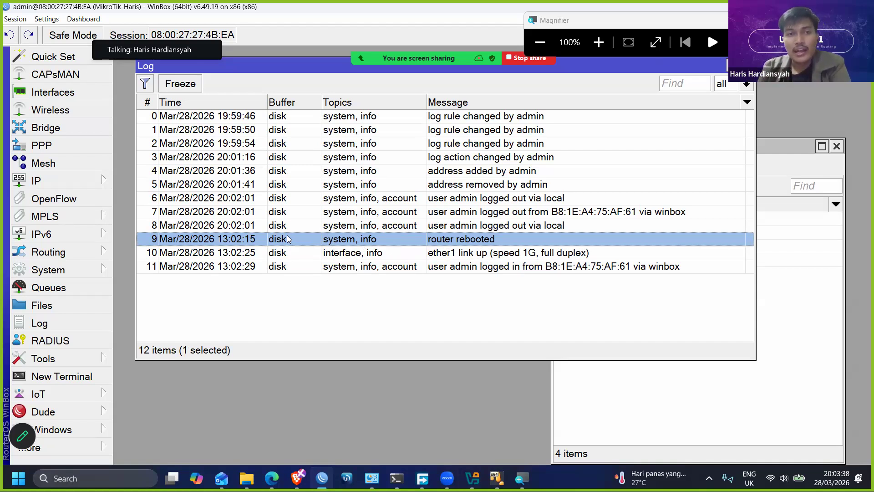
left_click(331, 252)
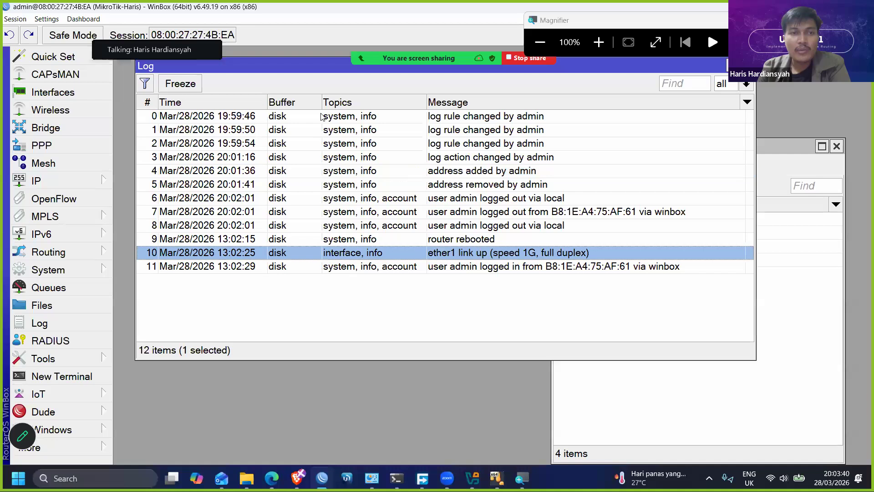
left_click_drag(323, 75, 307, 70)
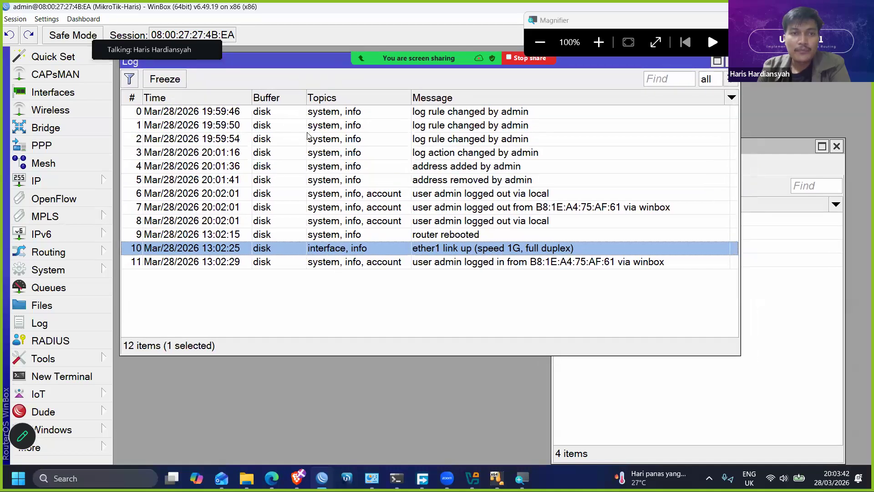
left_click(306, 114)
left_click(311, 236)
left_click(385, 265)
left_click(320, 222)
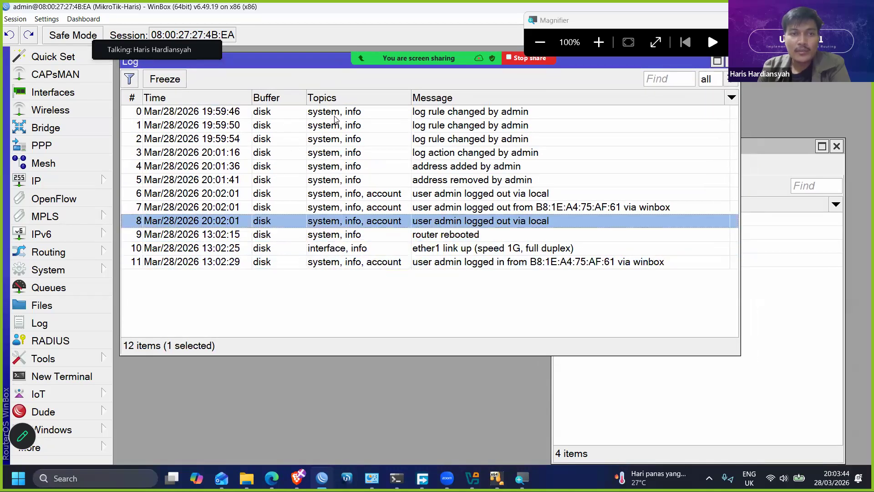
- Close the Logging and Log windows
left_click(730, 427)
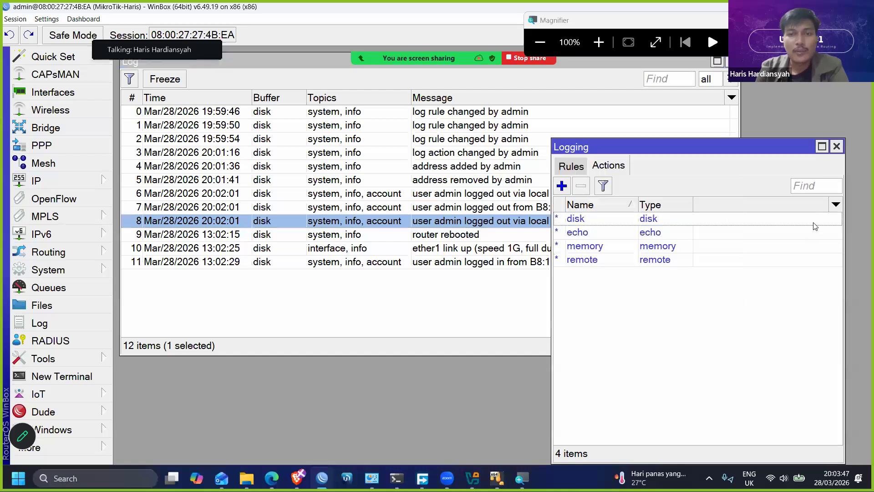
left_click(836, 147)
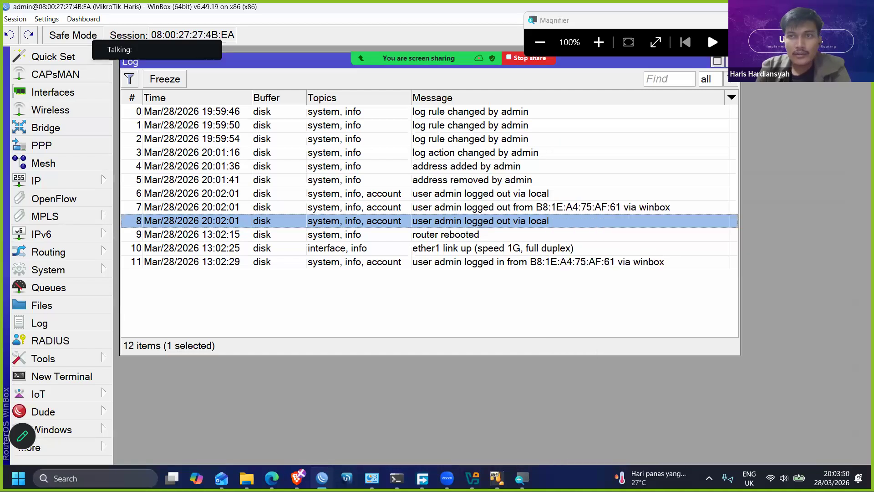
left_click(731, 62)
- Add a DHCP client on interface ether1 with peer DNS, peer NTP and the default route enabled
left_click(79, 184)
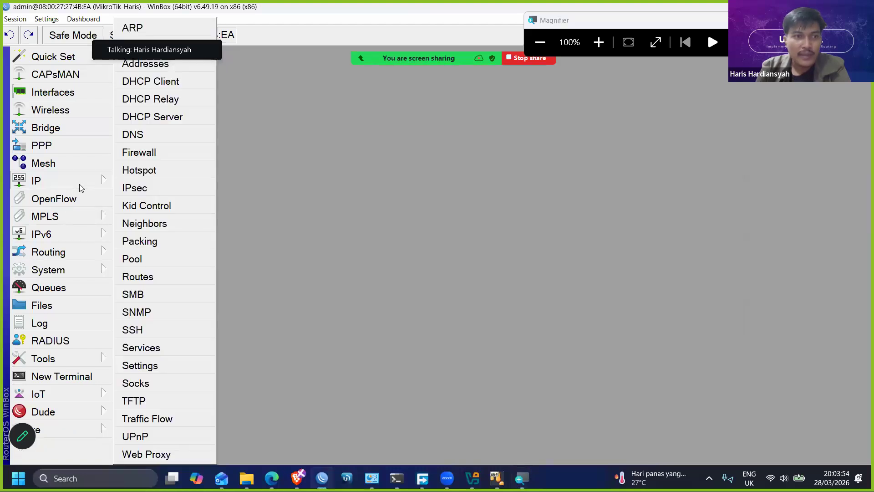
left_click(150, 81)
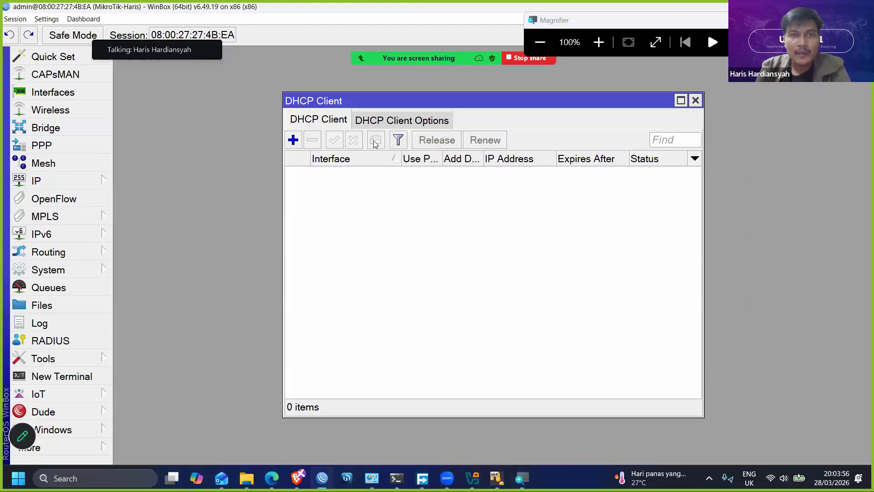
left_click(293, 139)
left_click_drag(411, 122, 353, 173)
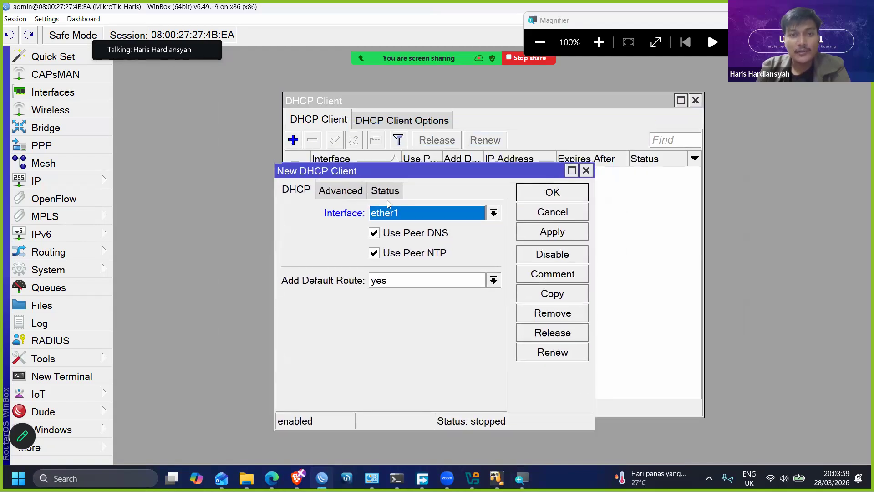
left_click(543, 241)
left_click(545, 203)
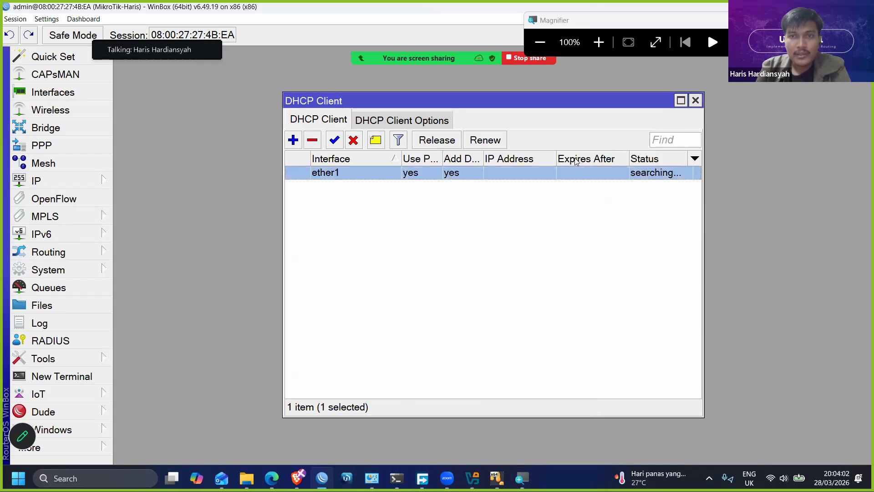
- Widen the DHCP client list and its IP Address column, and review the ether1 client's settings
left_click_drag(702, 149, 755, 149)
left_click_drag(557, 158, 577, 158)
double_click(432, 174)
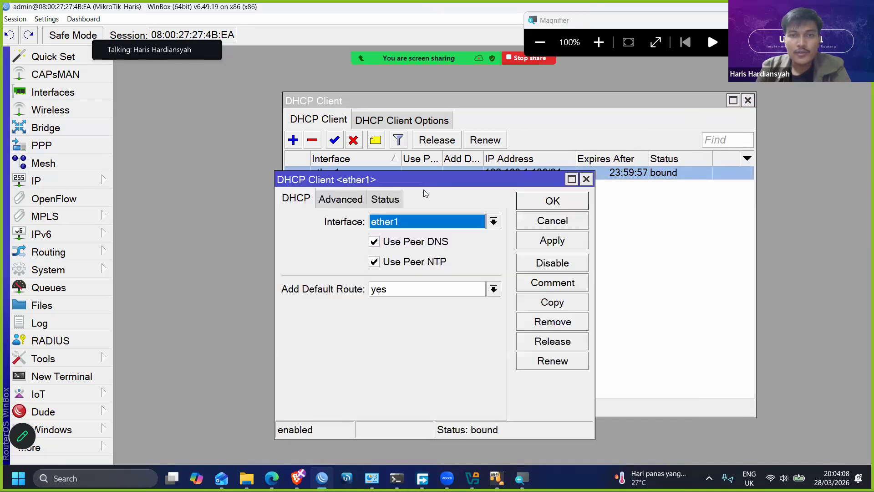
left_click_drag(423, 187, 436, 207)
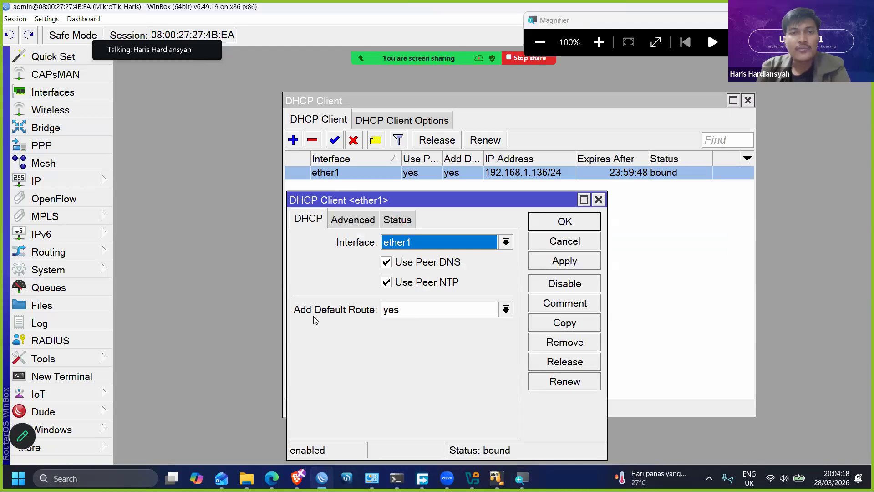
left_click(549, 222)
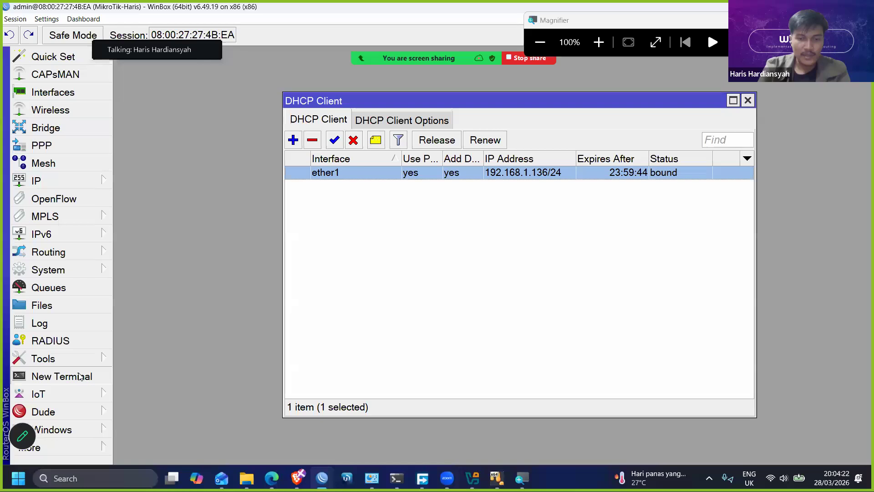
- Test internet connectivity by pinging 8.8.8.8 in a new terminal, then close the terminal and the DHCP client list
left_click(79, 376)
key("Return")
type("ping 8.8.8.8")
key("Return")
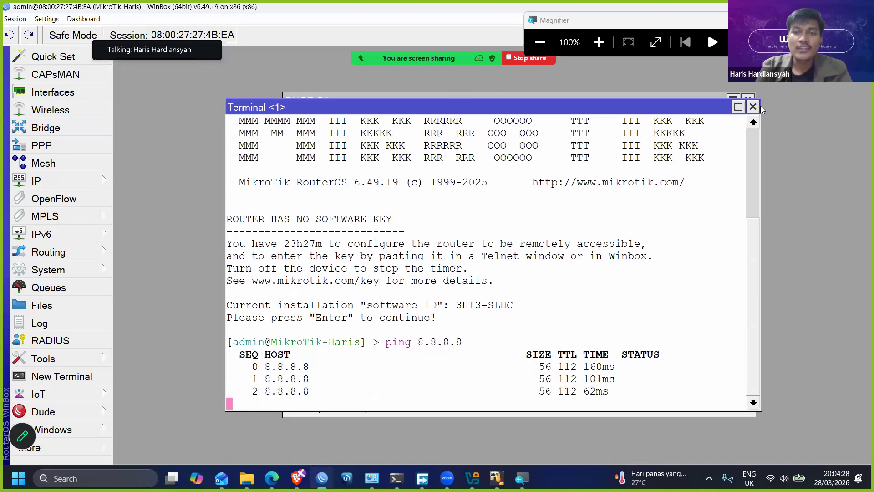
left_click(753, 107)
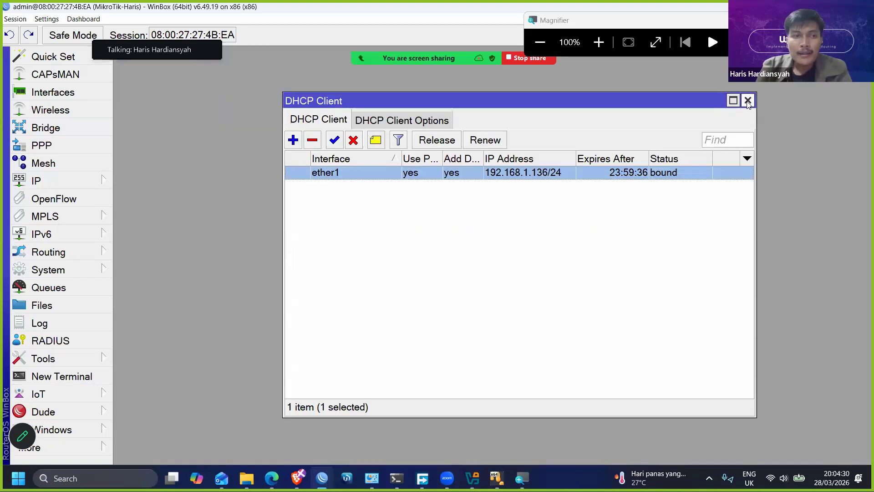
left_click(747, 98)
- Restore the WinBox window to a smaller size, zoom its interface out and open the router's user list
left_click(88, 271)
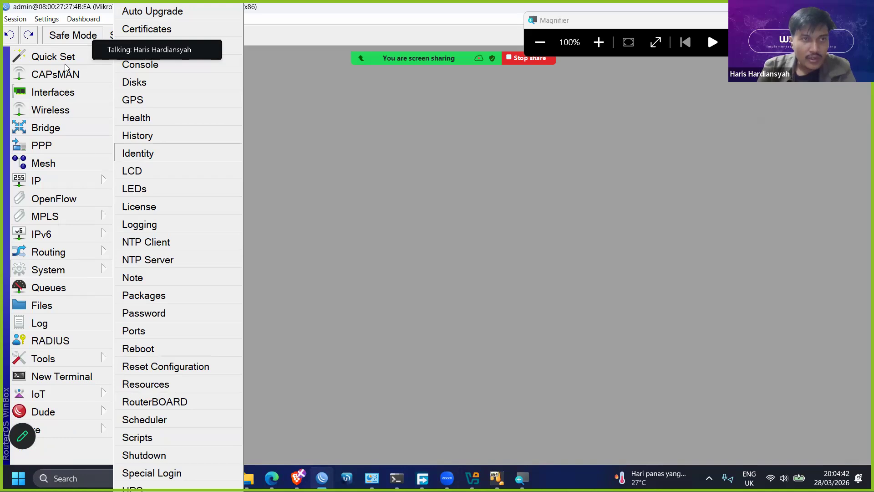
left_click(664, 304)
key("super+Down")
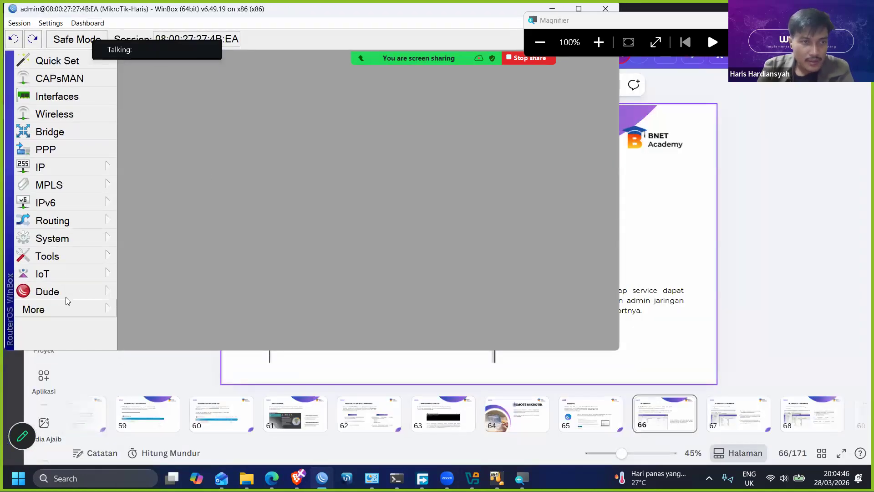
left_click(104, 238)
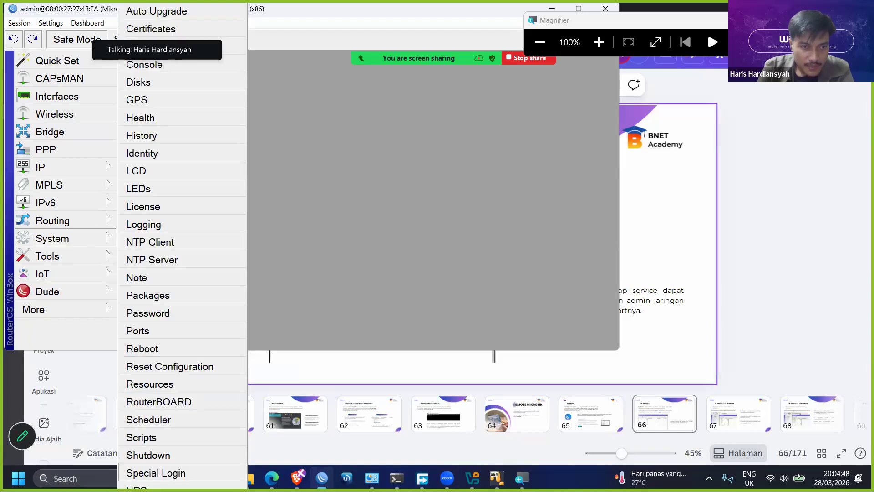
left_click(315, 69)
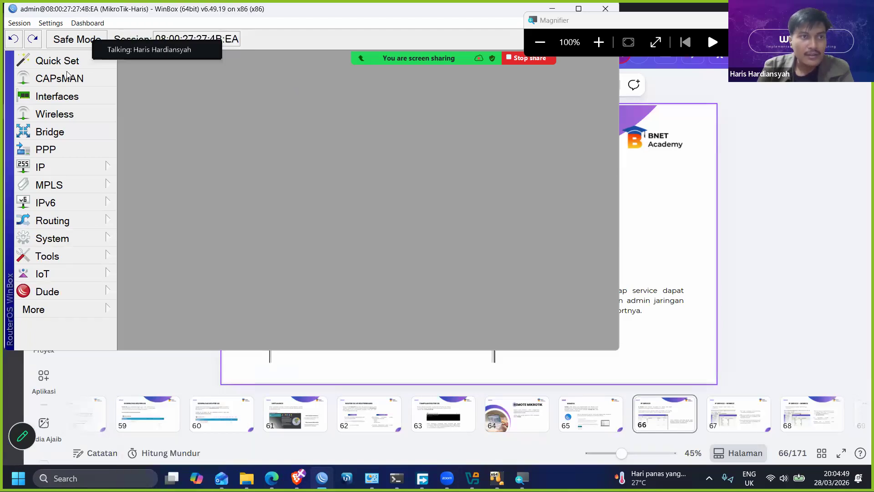
left_click(50, 23)
left_click(69, 74)
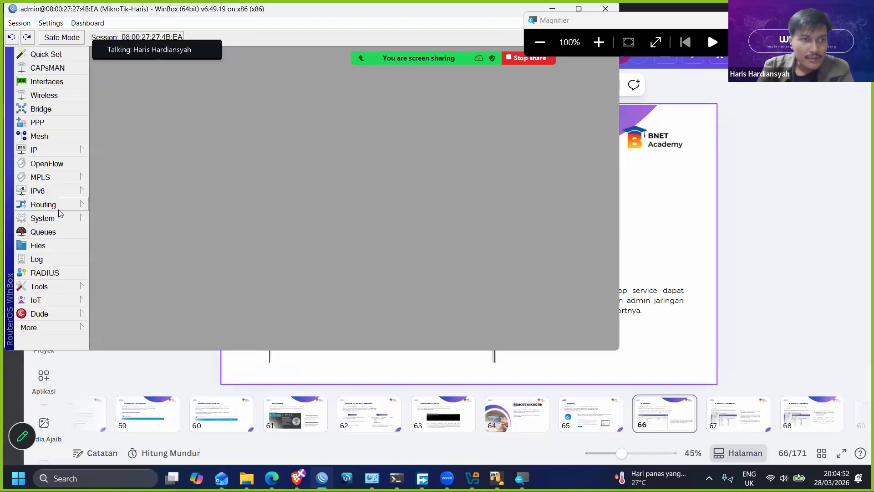
left_click(121, 439)
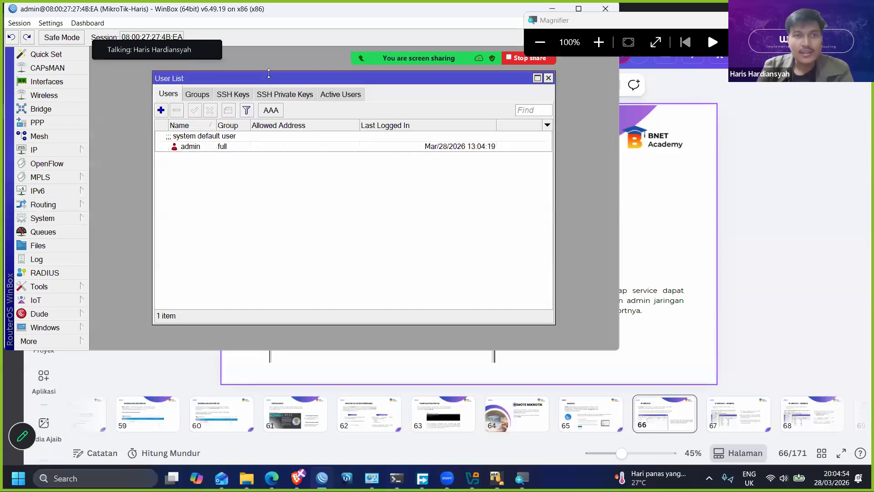
- Maximize the WinBox window, select the default admin user and move the user list towards the middle of the workspace
left_click_drag(533, 15, 610, 78)
left_click(650, 79)
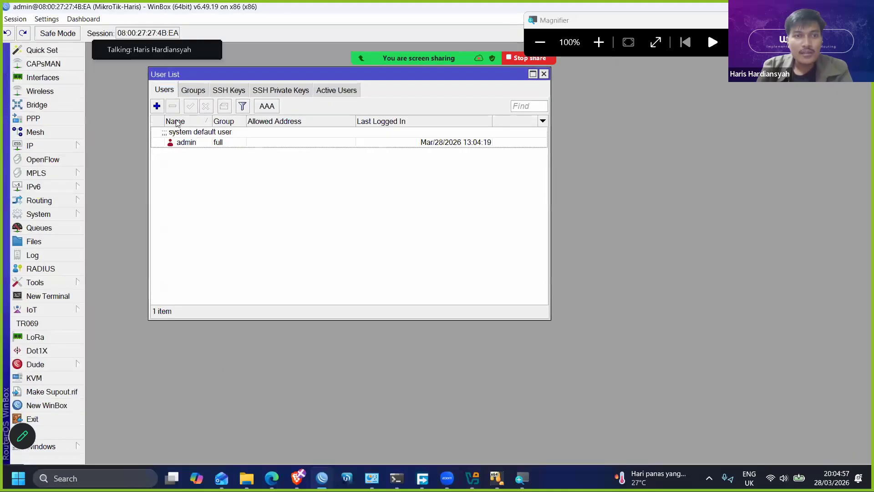
left_click(182, 133)
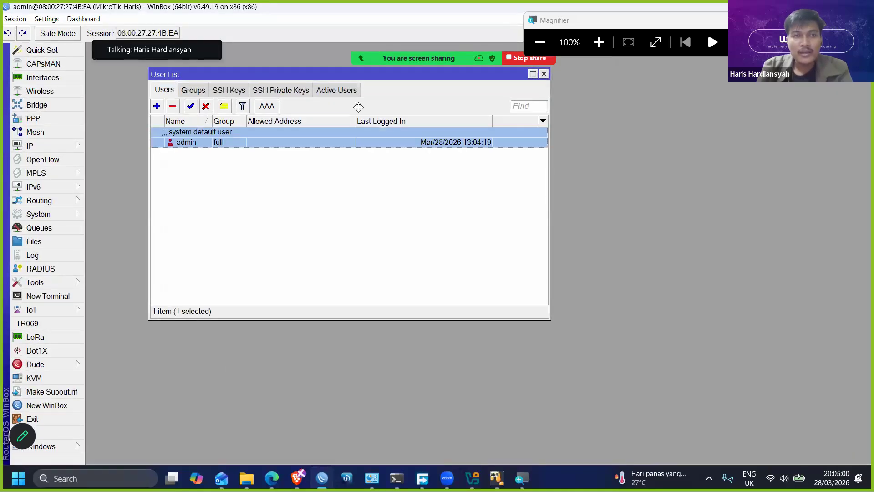
left_click_drag(258, 80, 369, 116)
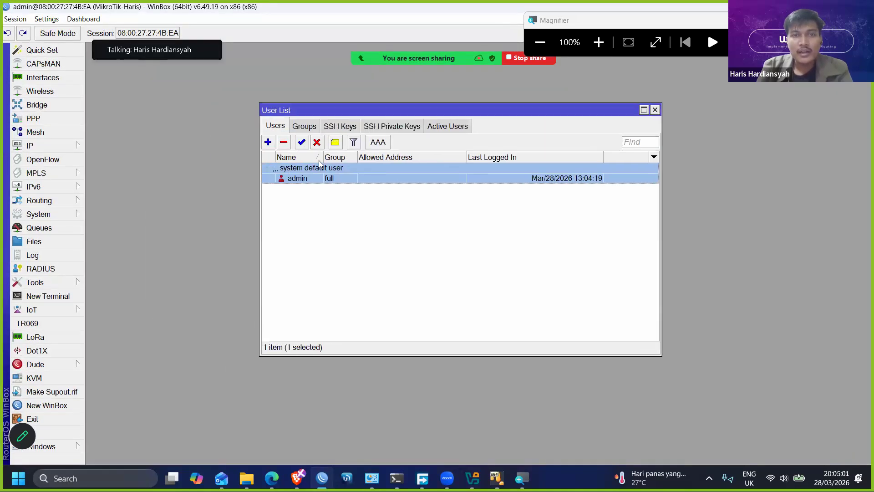
- Add a user in the full group with the presenter's first name as username, entering and confirming the account password
left_click(270, 144)
left_click_drag(417, 179, 358, 197)
type("haris")
left_click(379, 233)
left_click(379, 235)
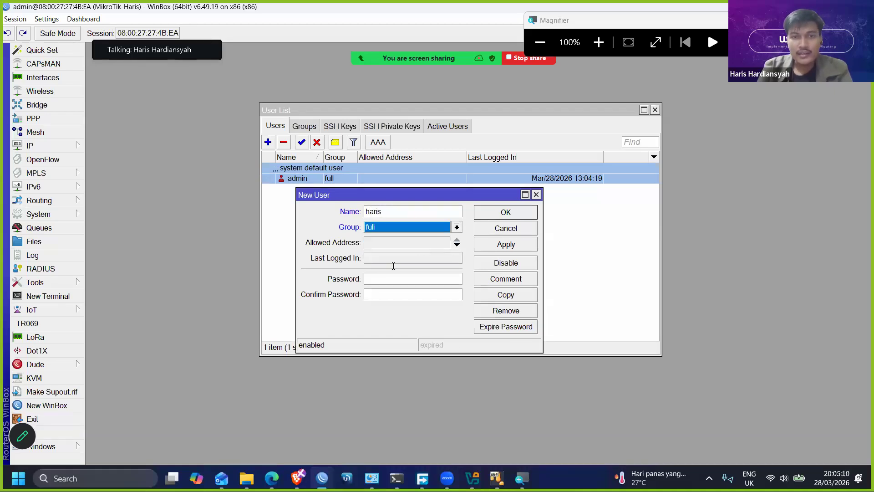
left_click(381, 281)
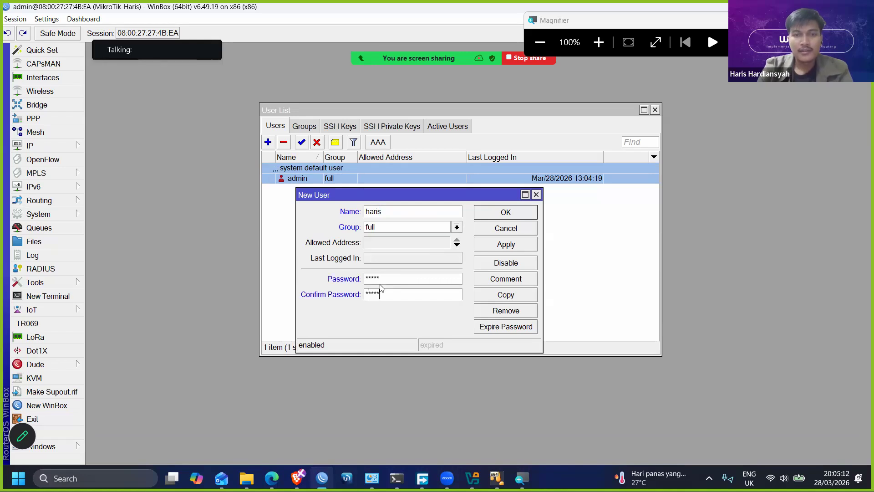
key("Return")
- Examine the full, read and write user groups and their policies
left_click(303, 126)
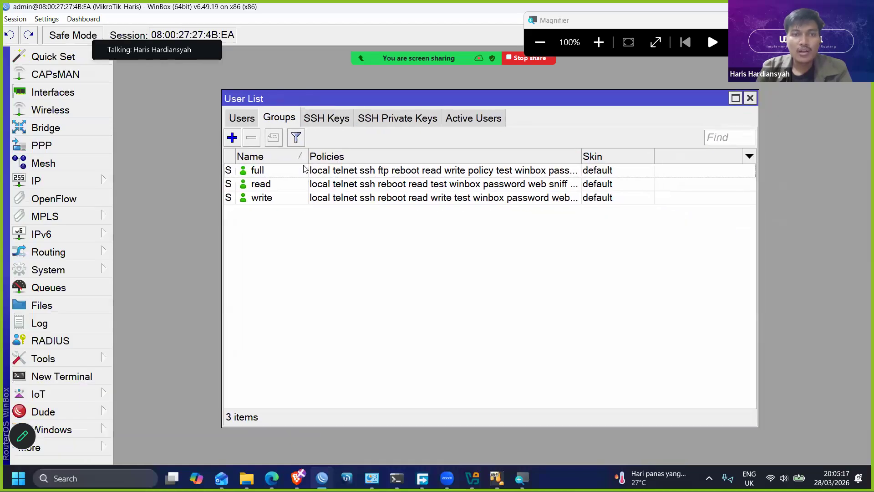
left_click(303, 170)
left_click(304, 185)
left_click(300, 198)
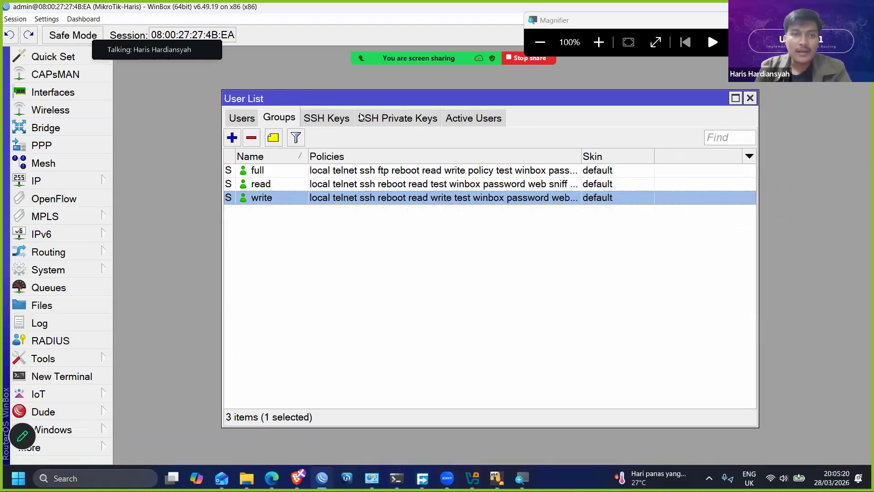
left_click_drag(354, 84, 335, 67)
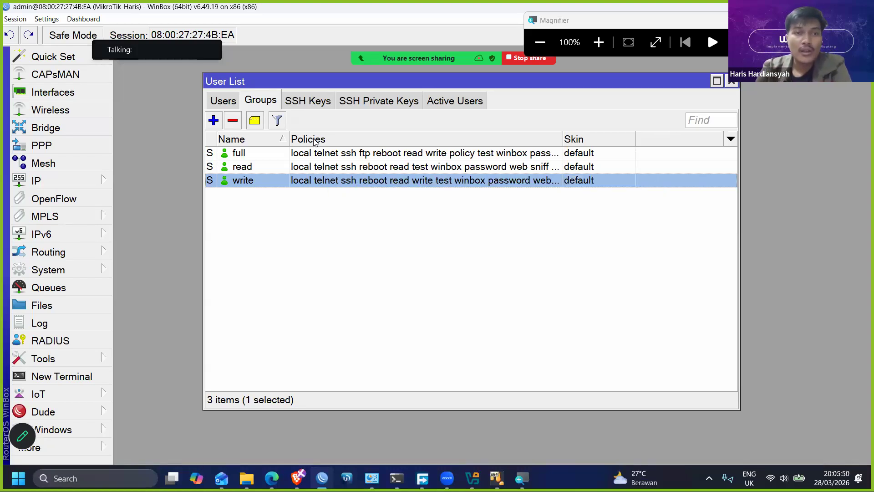
- Open the full and write groups' settings side by side to compare their policies
double_click(320, 154)
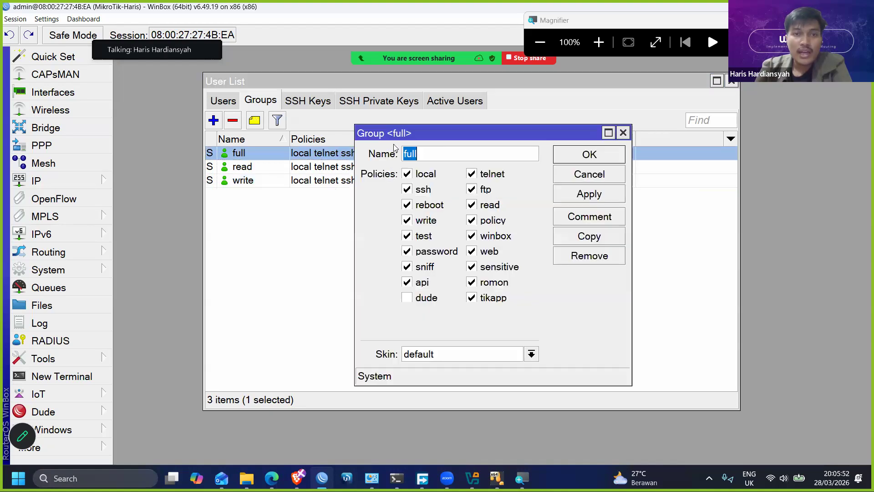
left_click_drag(425, 133, 204, 193)
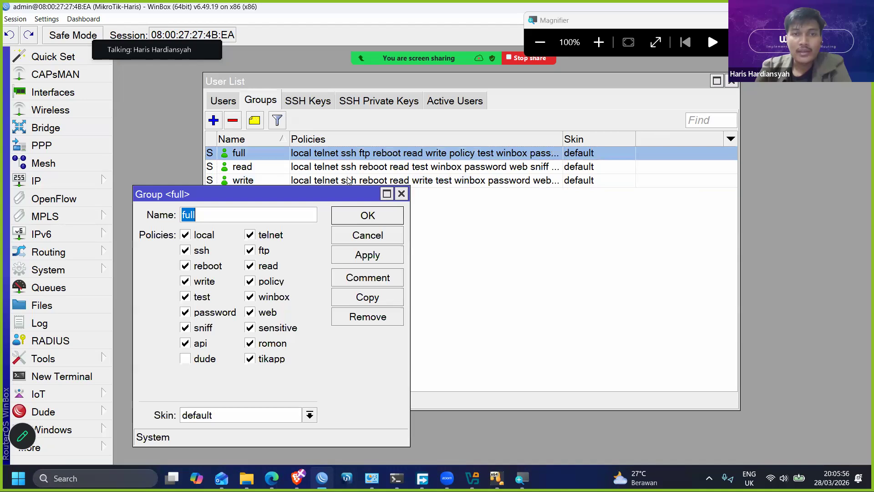
double_click(342, 180)
left_click_drag(439, 134, 450, 197)
left_click(174, 188)
left_click_drag(360, 195, 360, 196)
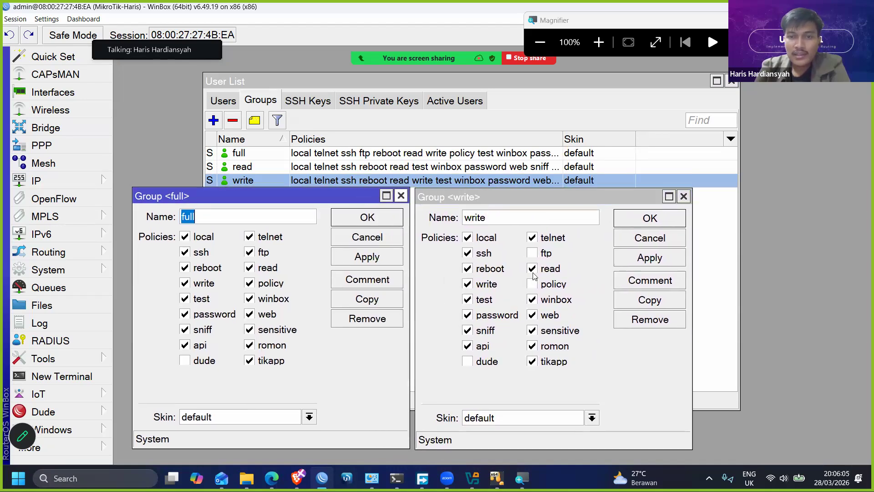
- Remove the reboot policy from the write group and apply the change
left_click(559, 210)
left_click(473, 272)
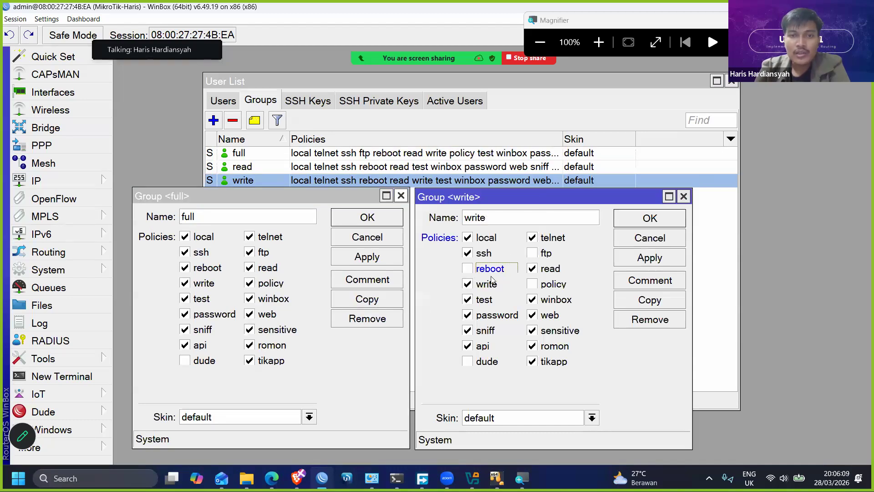
double_click(493, 217)
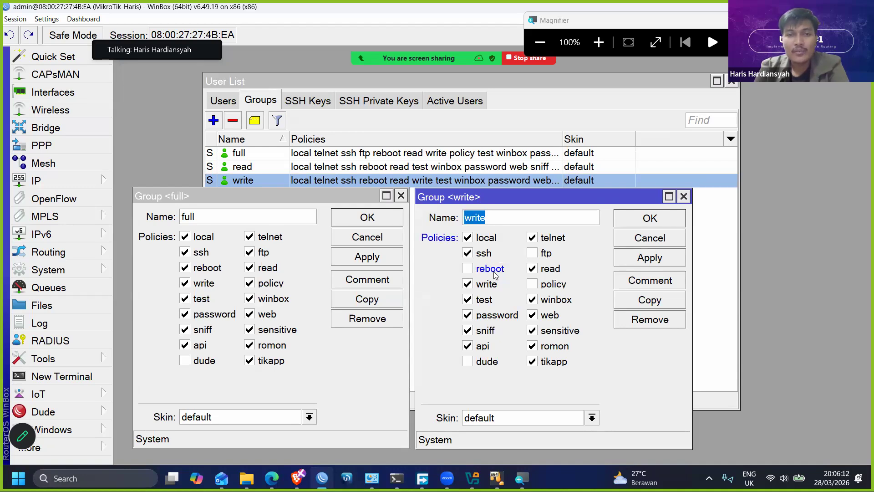
left_click(640, 260)
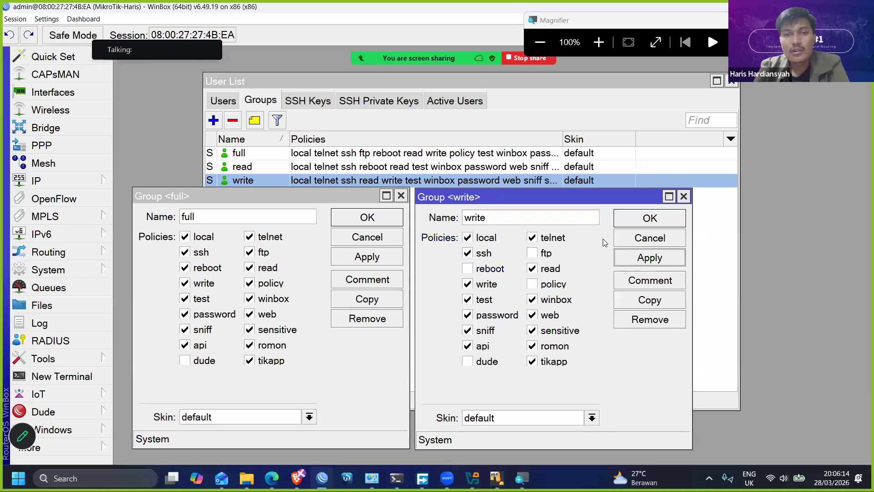
- Open the read group's settings beside the other group windows, remove its reboot policy and apply the change
left_click(320, 168)
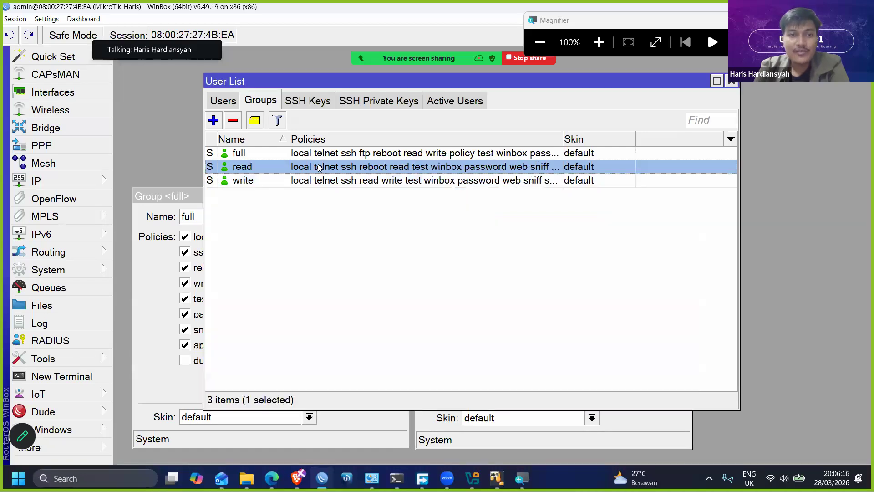
double_click(320, 168)
left_click(175, 205)
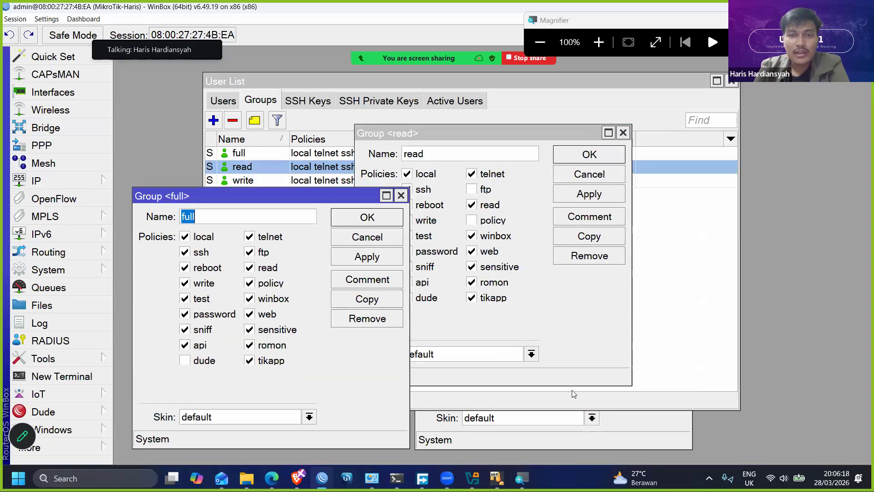
left_click(635, 431)
left_click_drag(546, 133, 696, 121)
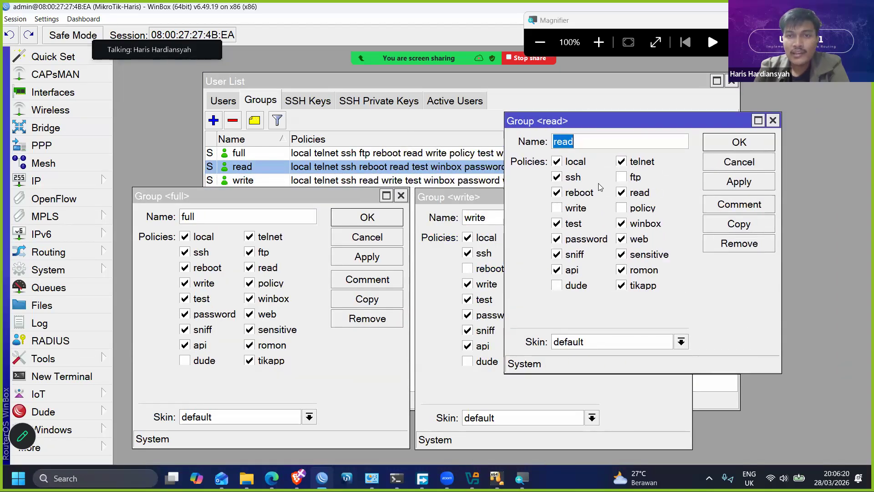
left_click(588, 193)
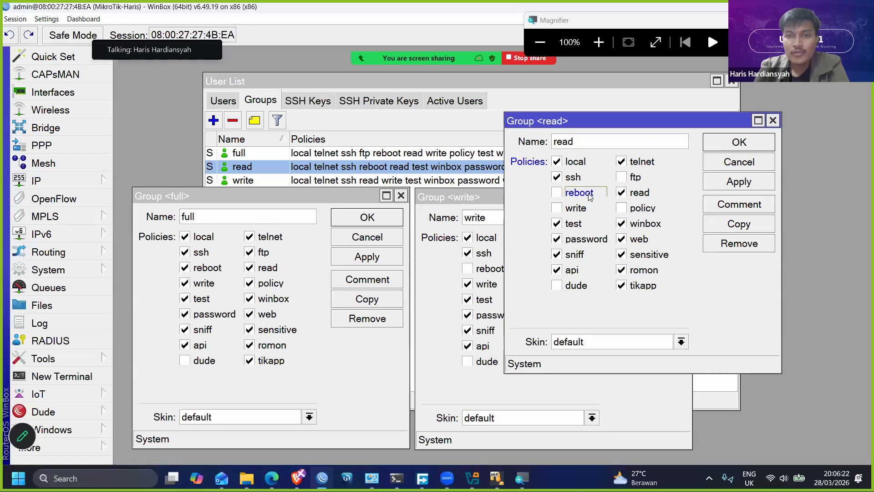
left_click(729, 183)
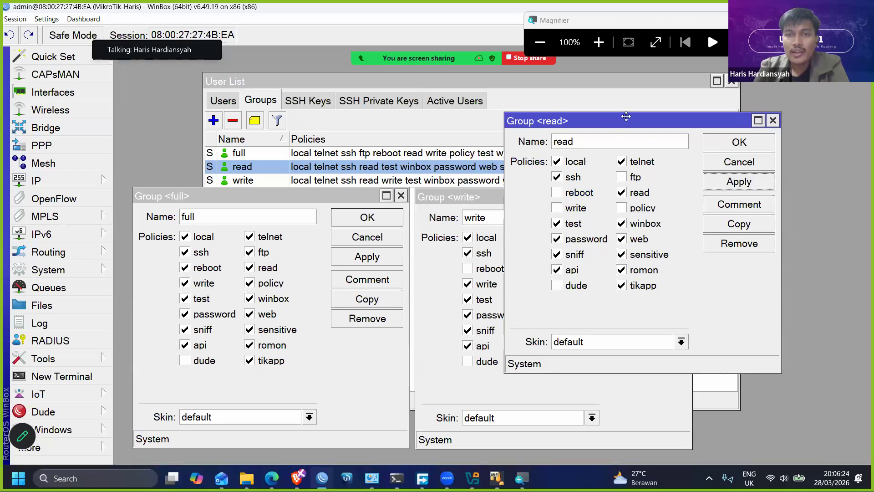
- Remove the ssh and telnet policies from the read group and apply the change
left_click_drag(626, 117, 649, 109)
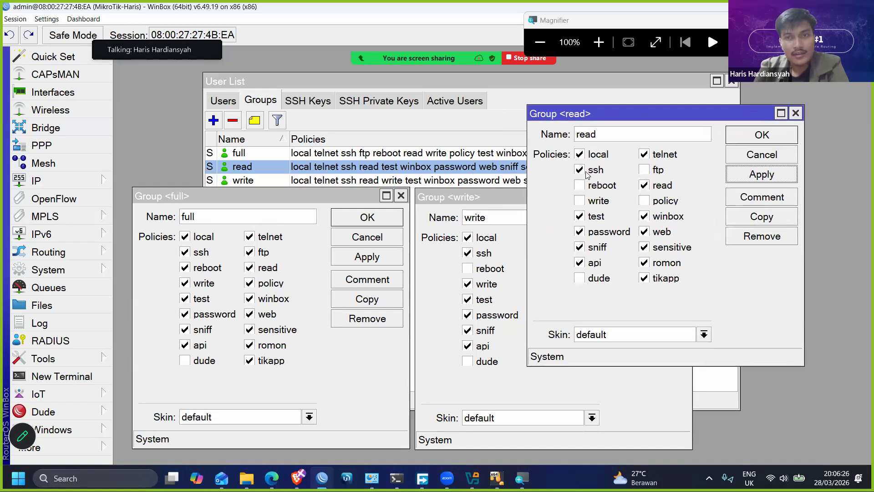
left_click(588, 172)
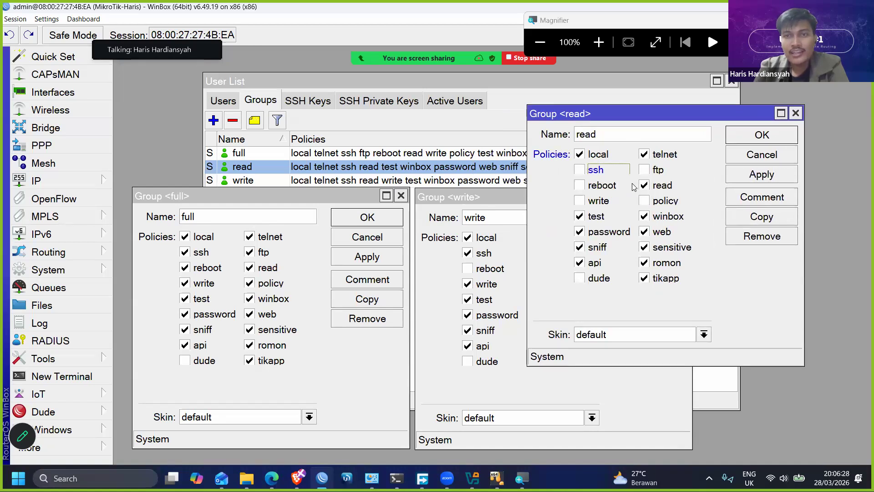
left_click(644, 154)
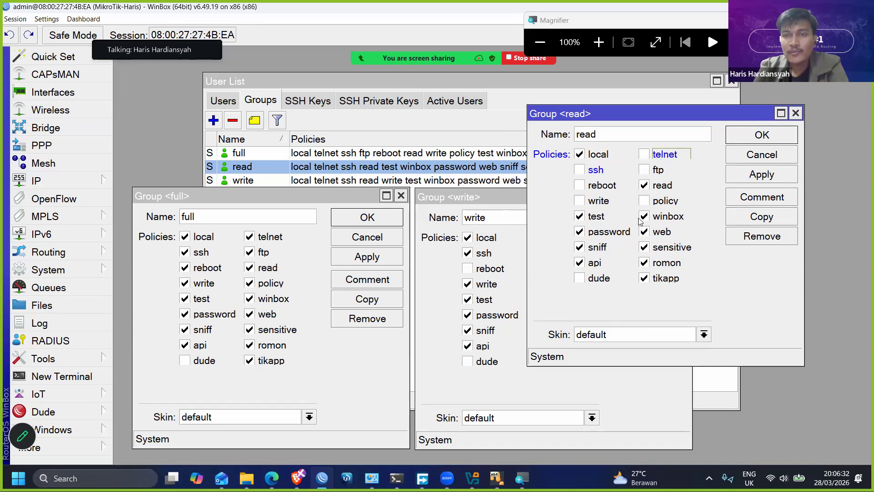
left_click(744, 177)
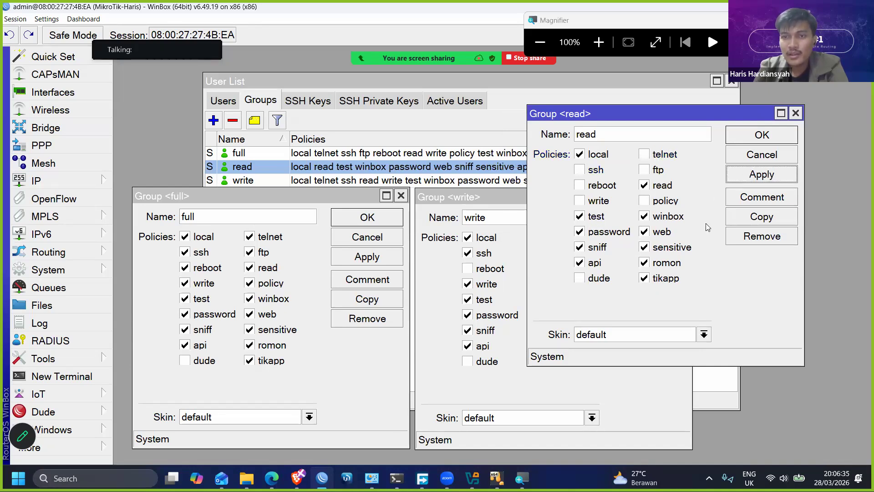
- Remove the api, romon and tikapp policies from the read group, apply the change and close all three group windows
left_click(667, 263)
left_click(594, 262)
left_click(667, 278)
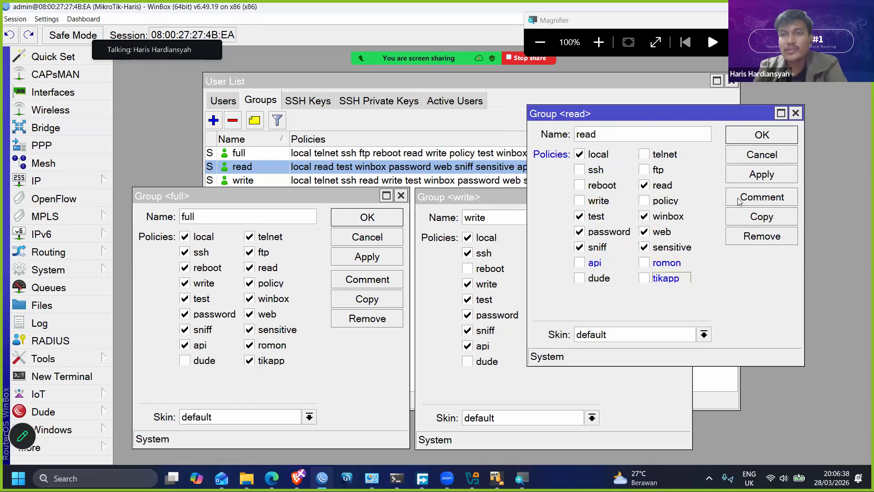
left_click(743, 178)
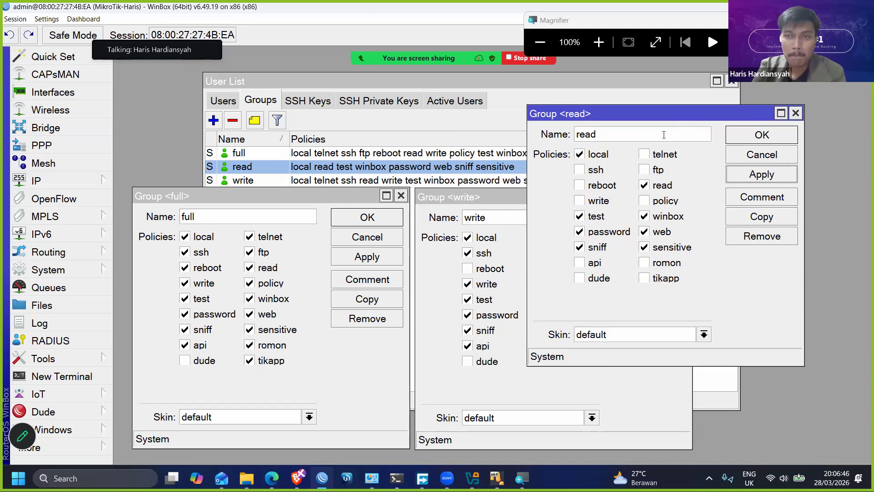
left_click(741, 136)
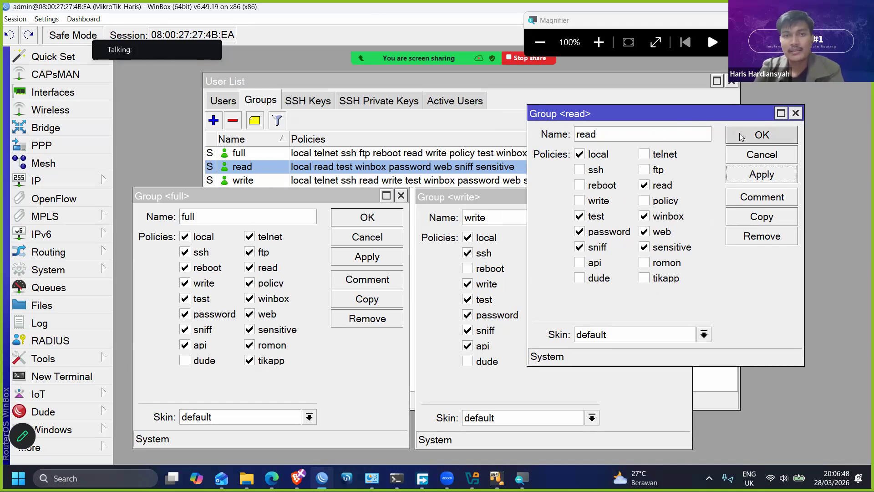
left_click(684, 197)
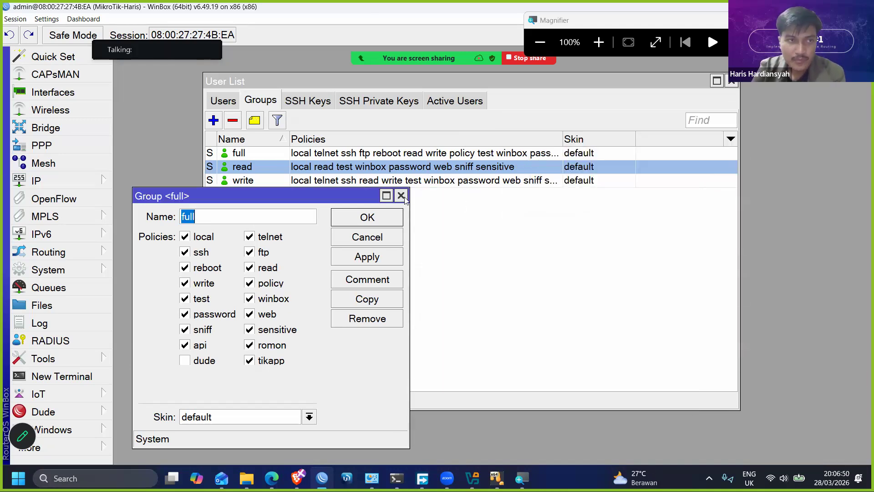
left_click(401, 196)
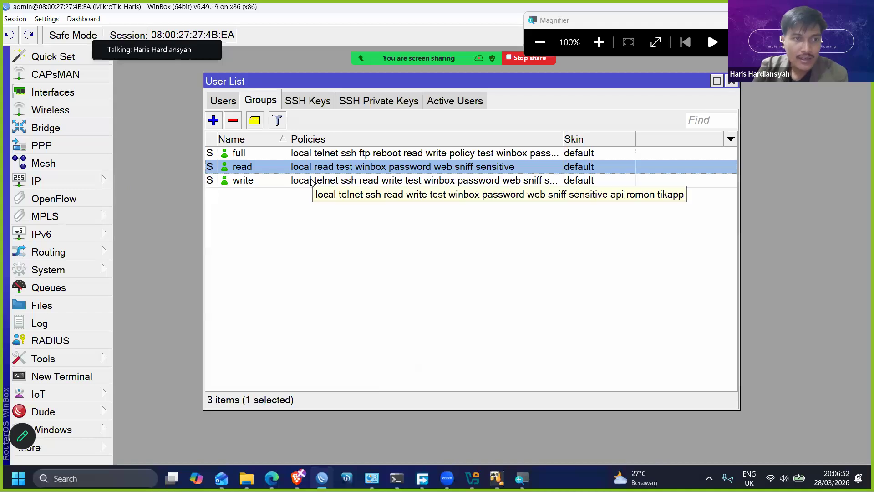
- Open the interface list and give the ether1 interface the comment "To Internet"
left_click(81, 93)
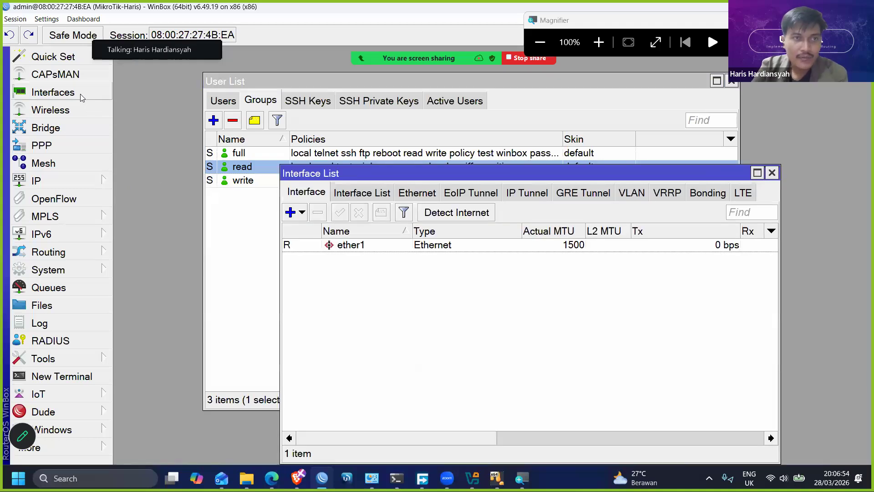
left_click_drag(779, 242, 837, 239)
left_click(358, 248)
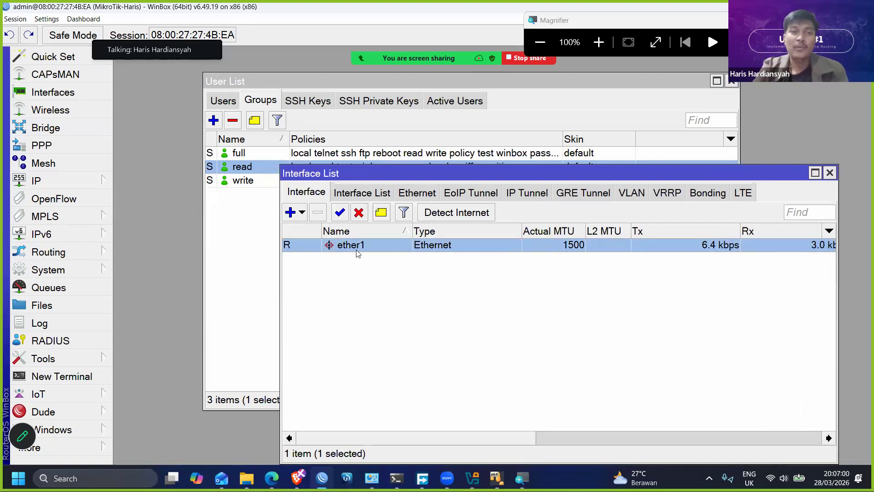
left_click(381, 214)
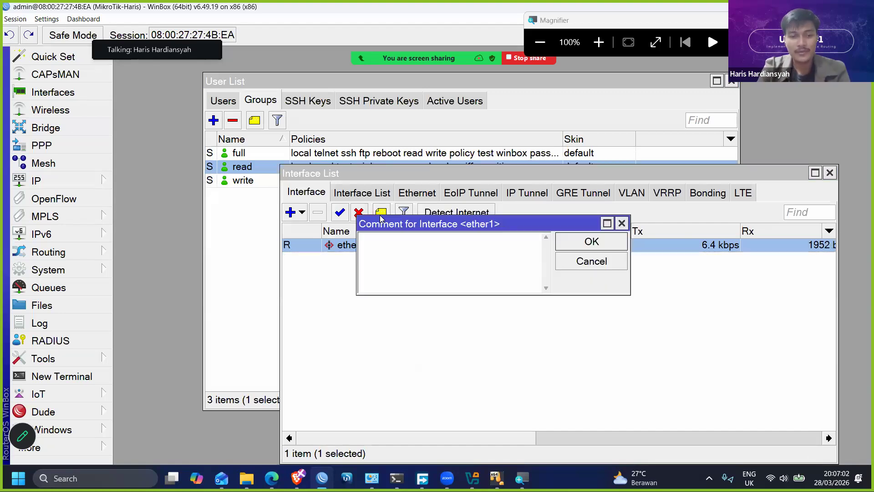
type("To Internet")
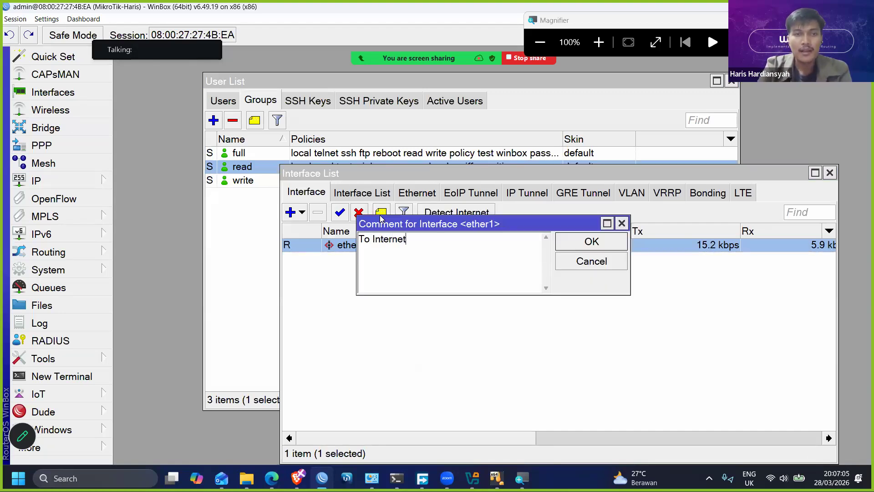
key("Return")
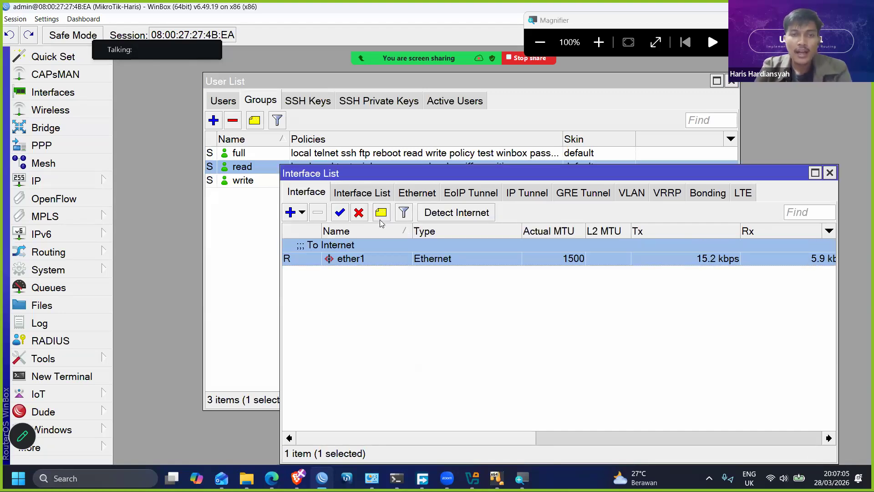
- Rename the ether1 interface to ether1-to-internet, widen the name column and place the interface list below the group entries
double_click(368, 260)
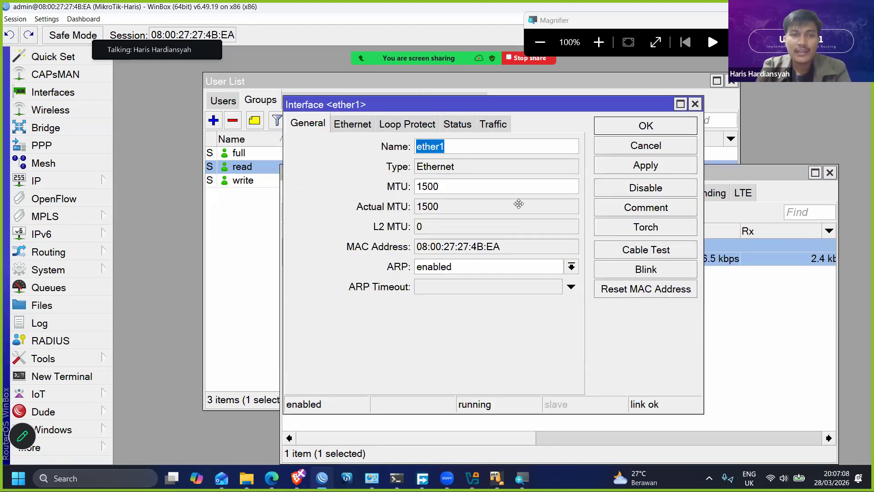
left_click(554, 286)
type("-")
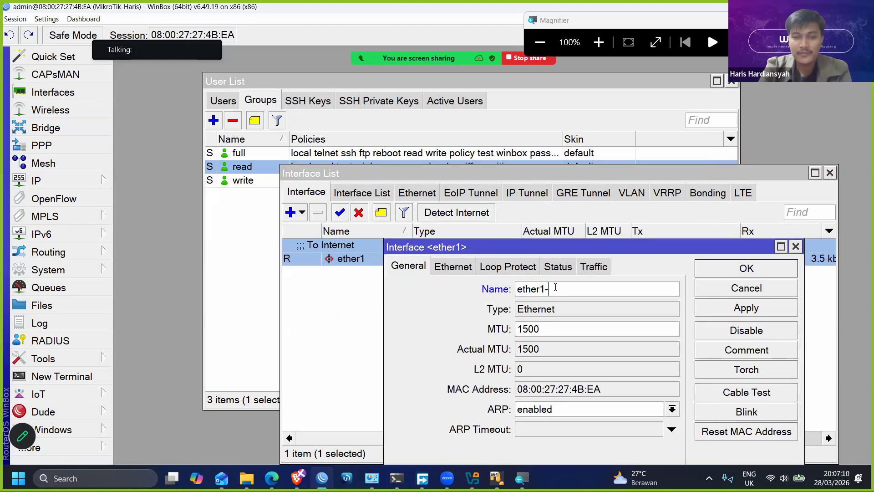
type("to-internet")
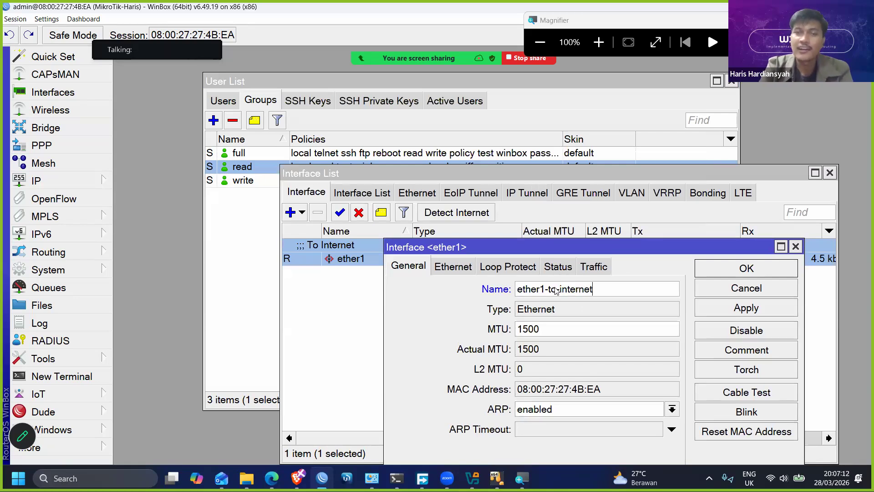
key("Return")
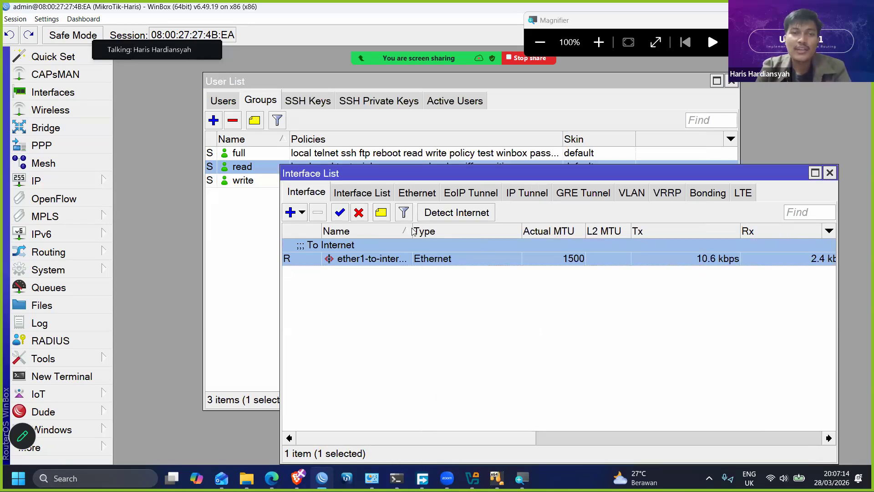
left_click_drag(419, 232, 431, 231)
left_click_drag(384, 175, 310, 198)
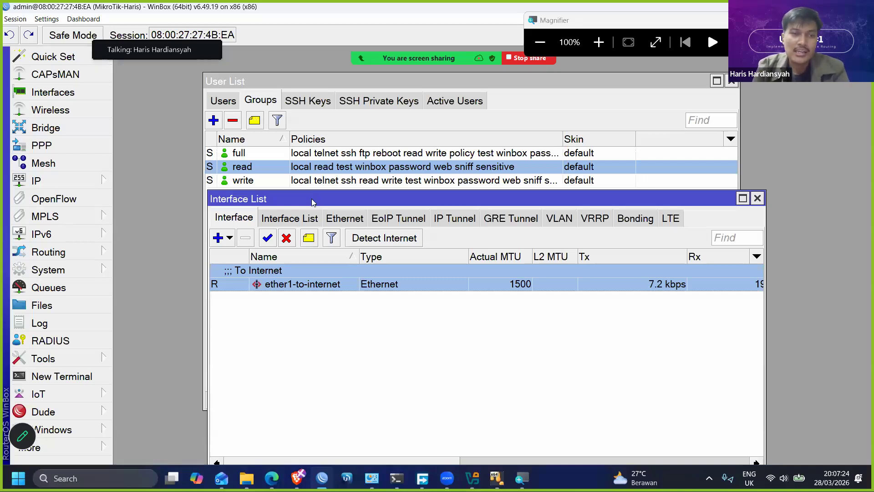
left_click_drag(311, 198, 337, 204)
- Find and launch PuTTY from the Windows search
key("super")
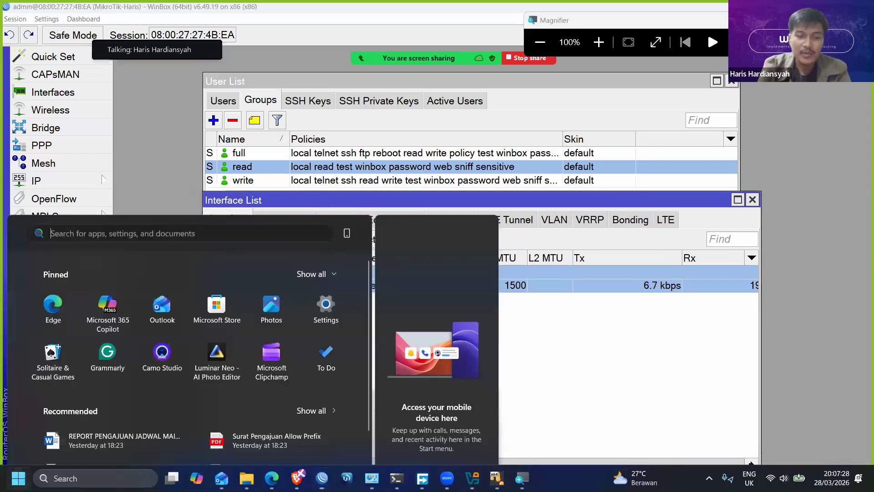
type("mo")
key("BackSpace")
key("BackSpace")
type("putty")
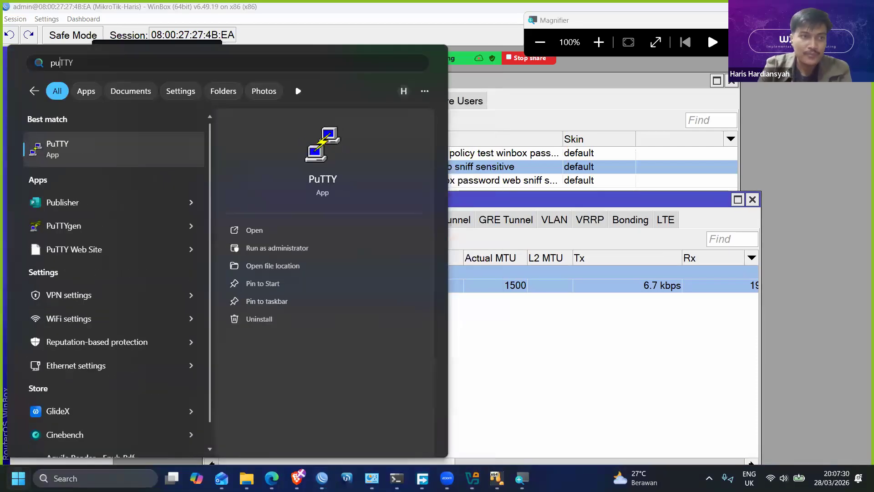
key("Return")
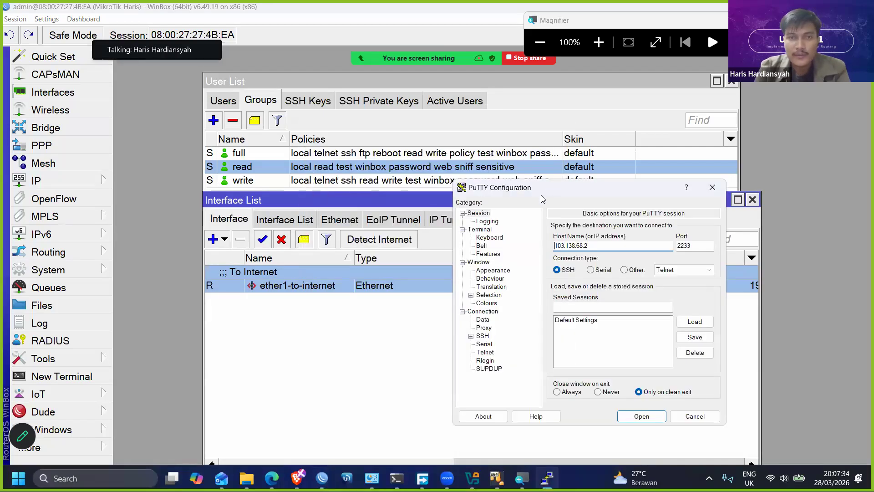
- Close the current router session and connect to the router as admin through its IP address 192.168.1.136
left_click(15, 19)
left_click(51, 118)
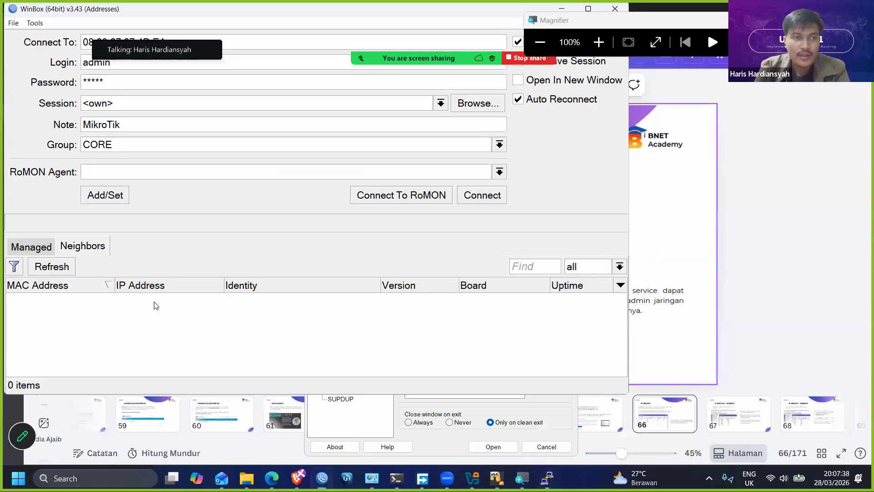
left_click(169, 301)
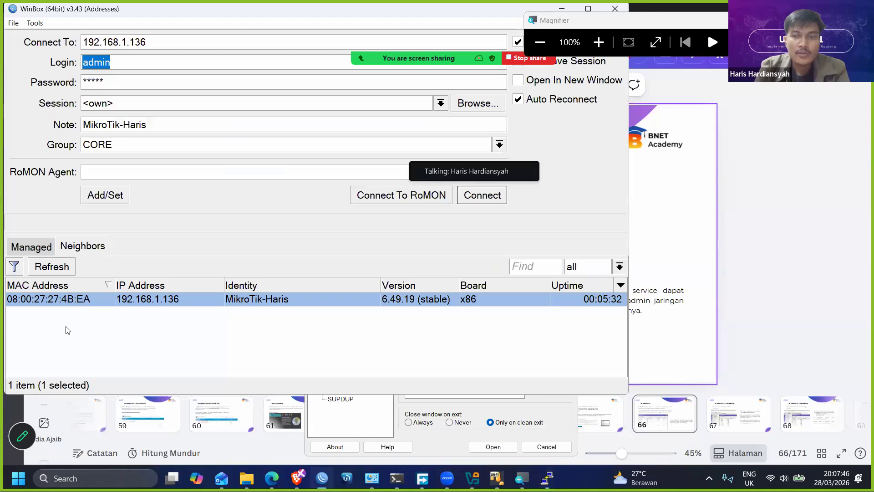
left_click(68, 302)
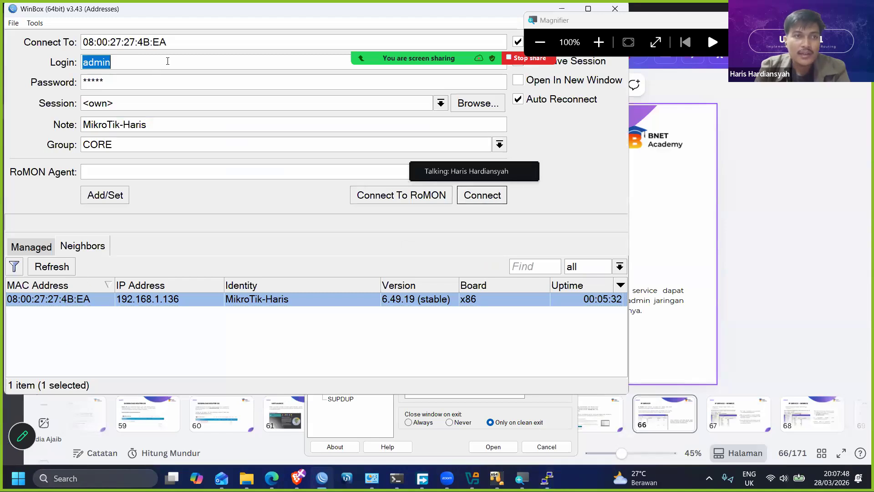
left_click(148, 301)
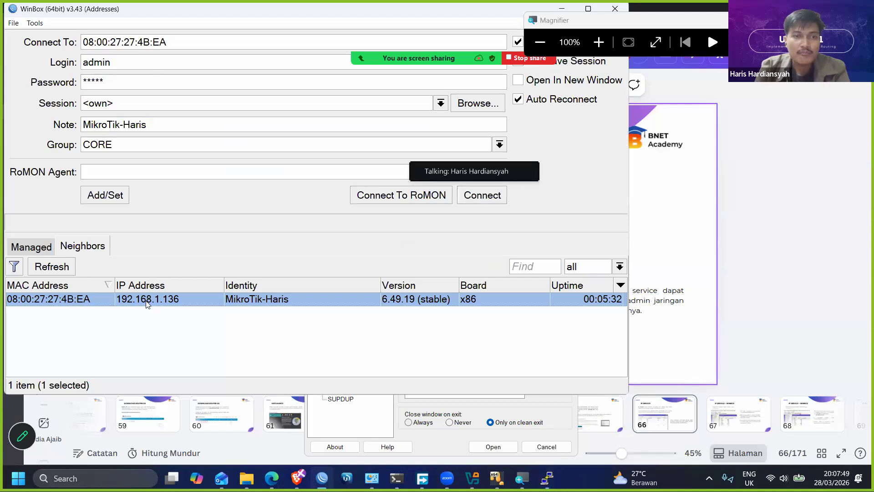
left_click(488, 195)
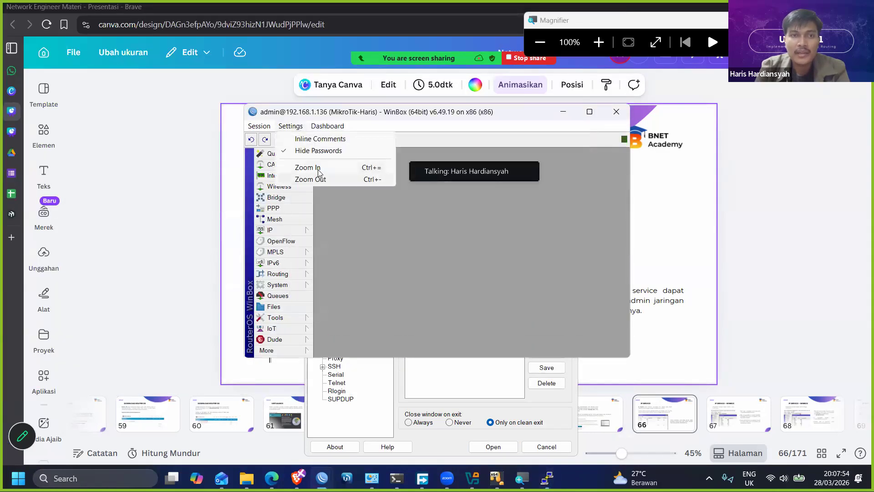
- Enlarge the router interface text and fill the whole screen with the WinBox session
left_click(309, 168)
left_click(54, 19)
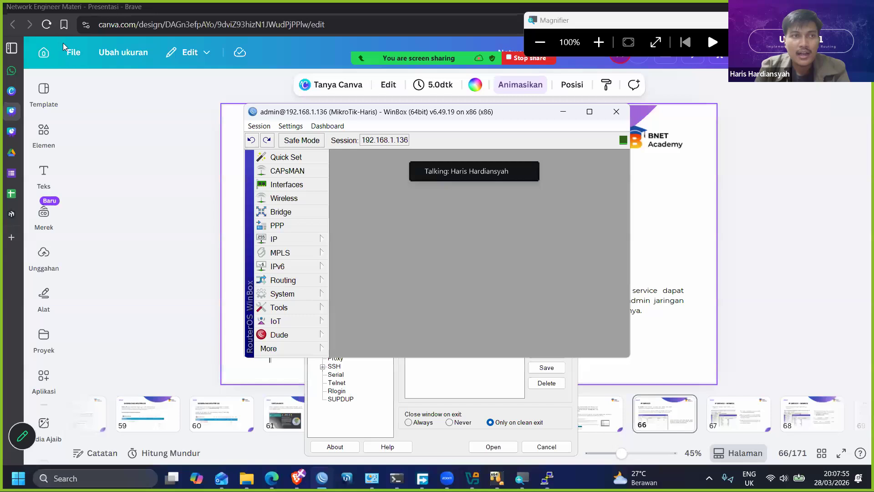
left_click(102, 61)
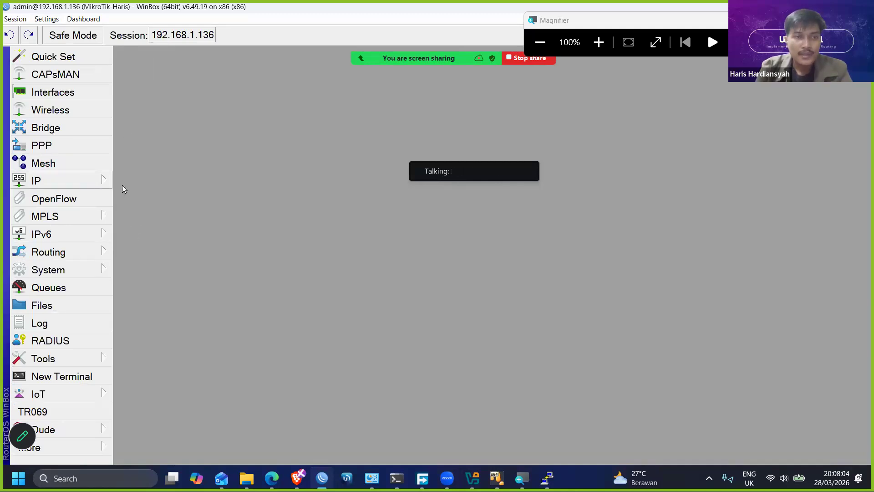
- Open the IP address list, reposition it, widen the Address column and select the ether1-to-internet entry
left_click(104, 180)
left_click(149, 63)
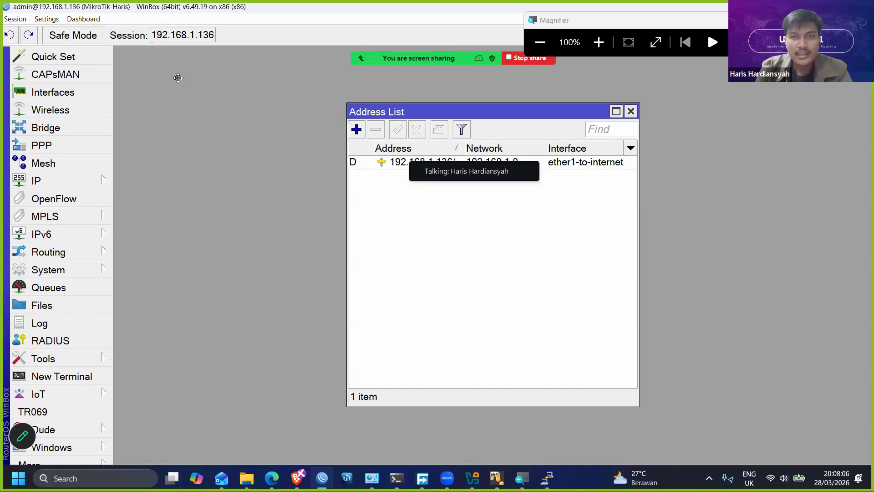
left_click_drag(386, 107, 178, 78)
left_click_drag(257, 121, 294, 121)
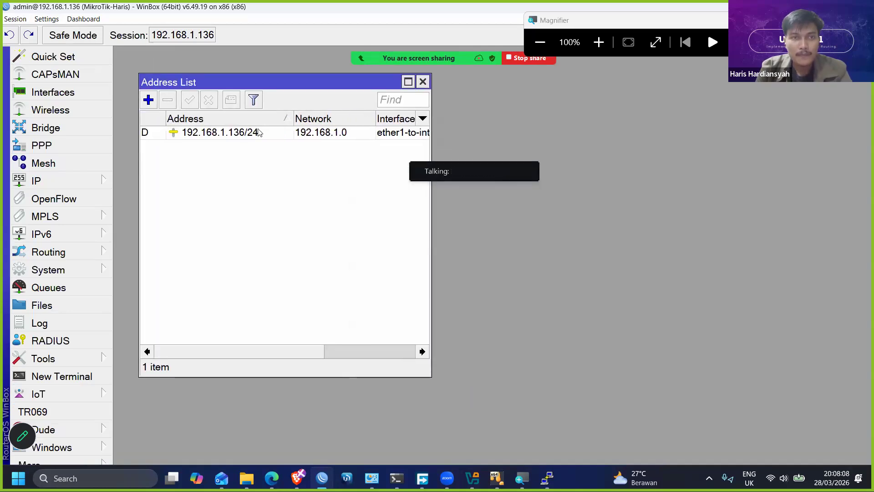
left_click(258, 132)
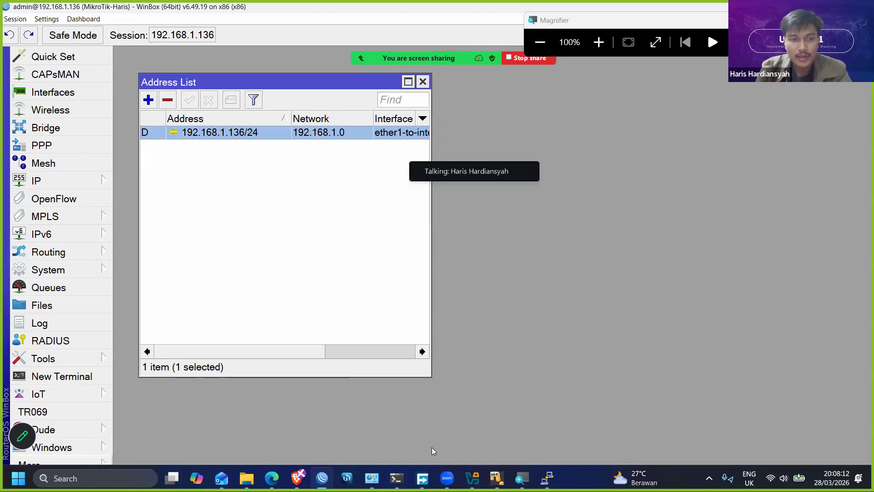
- Switch to PuTTY and start an SSH connection to host 192.168.1.136 on port 22
left_click(547, 477)
double_click(479, 275)
type("192.168.1.136")
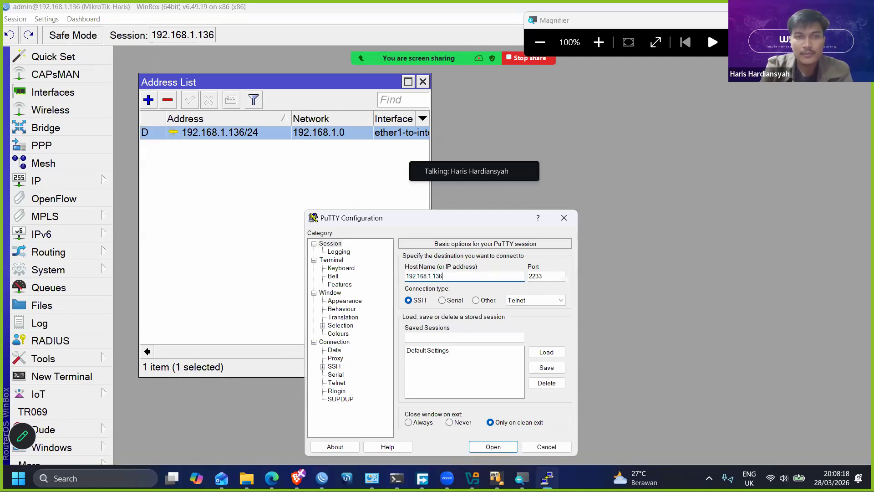
key("Tab")
key("BackSpace")
type("22")
key("Return")
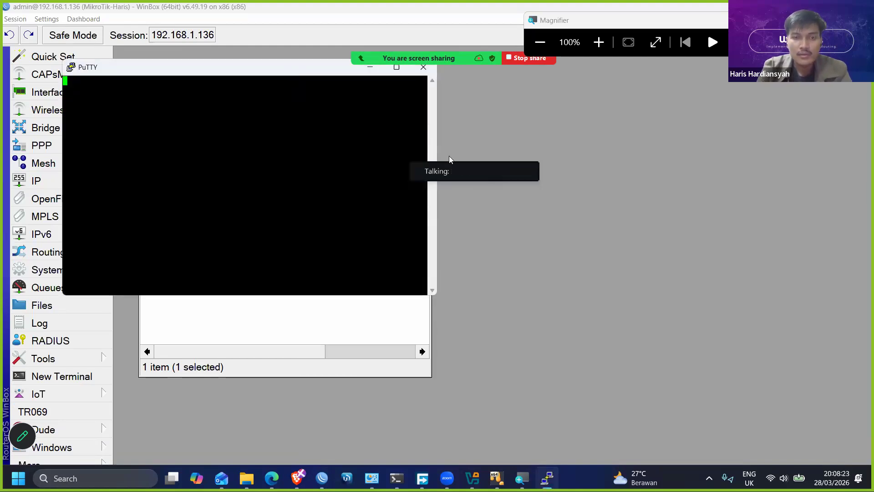
- Log in to the SSH session as admin, continue to the router prompt and reposition the terminal
type("admin")
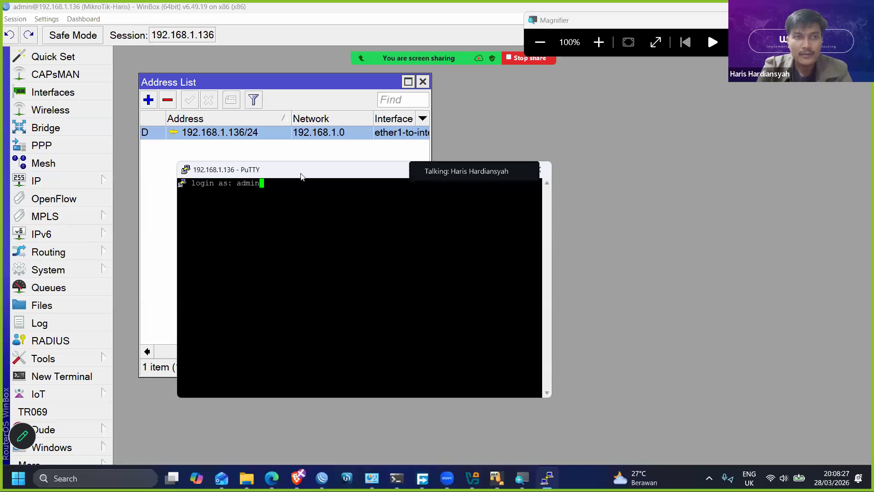
key("Return")
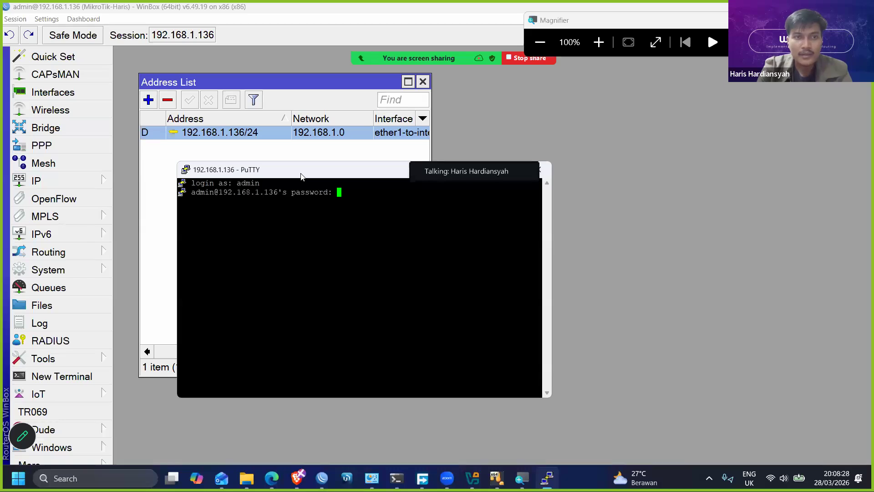
key("Return")
key("Return")
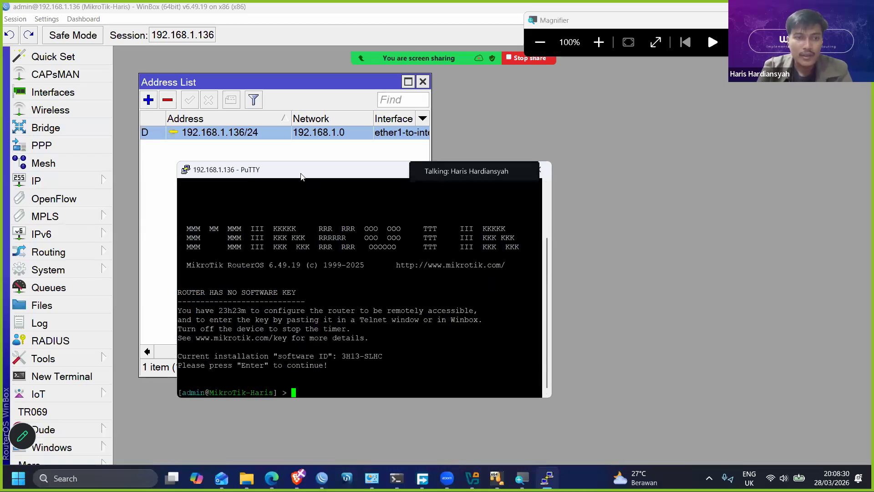
left_click_drag(300, 170, 395, 84)
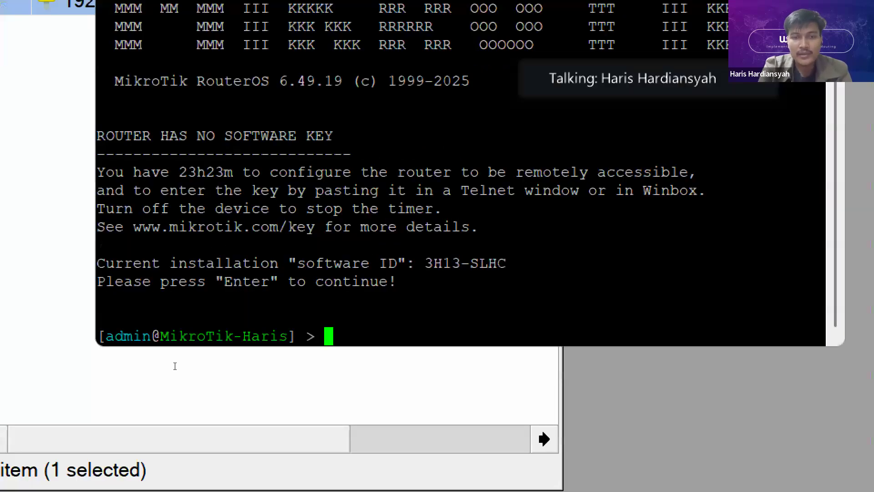
- List the router's interfaces in the terminal with the command "interface print"
type("in")
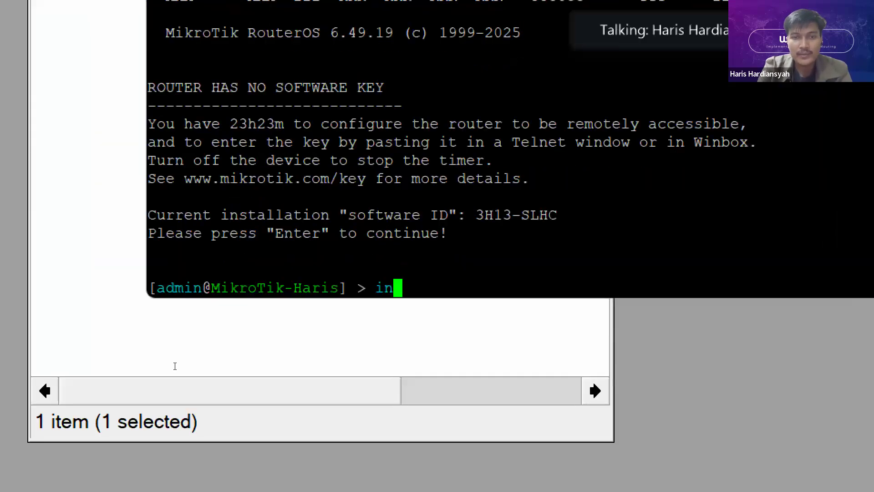
key("Tab")
type("pr")
key("Tab")
key("Return")
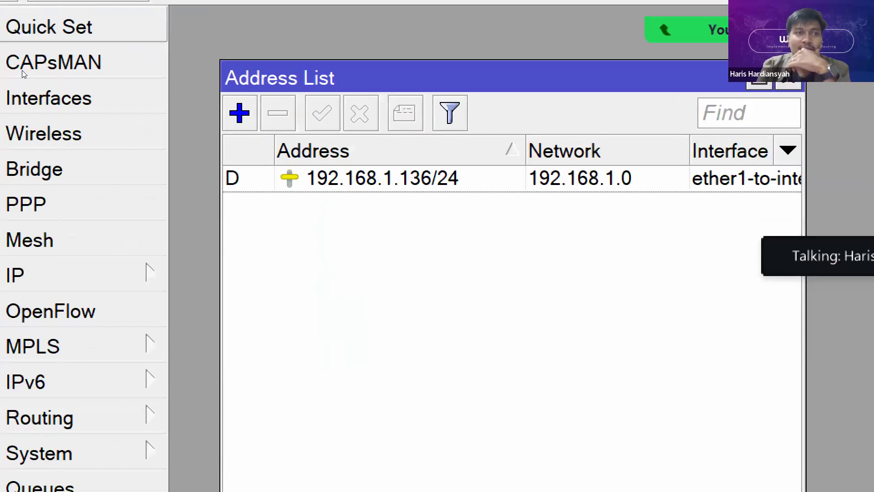
- Open the WinBox interface list, widen the Name column and review the ether1-to-internet comment without changing it
left_click(54, 98)
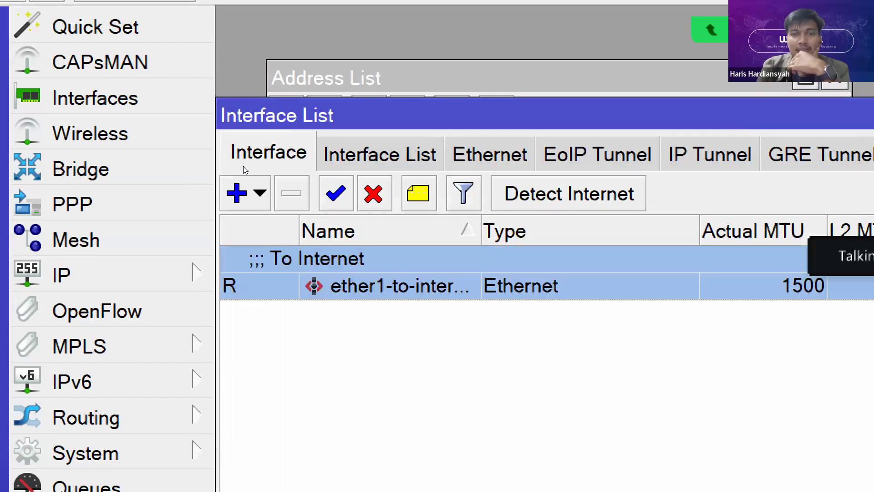
left_click_drag(481, 231, 529, 231)
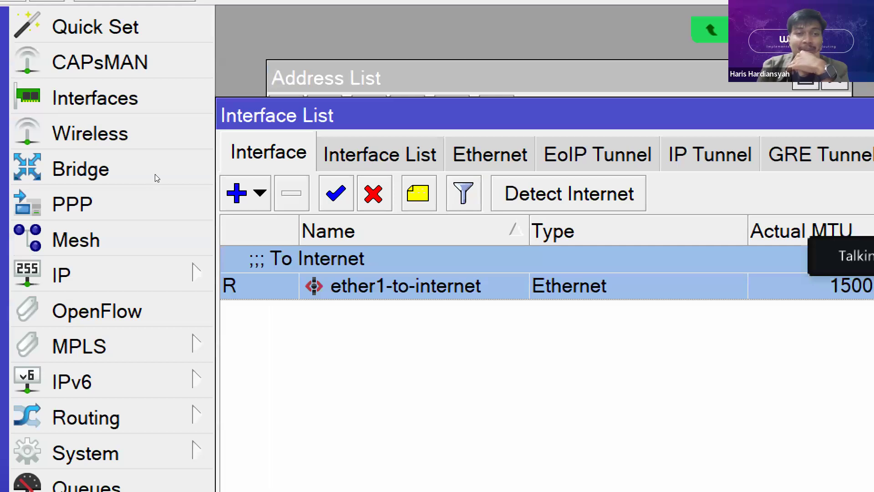
left_click(417, 192)
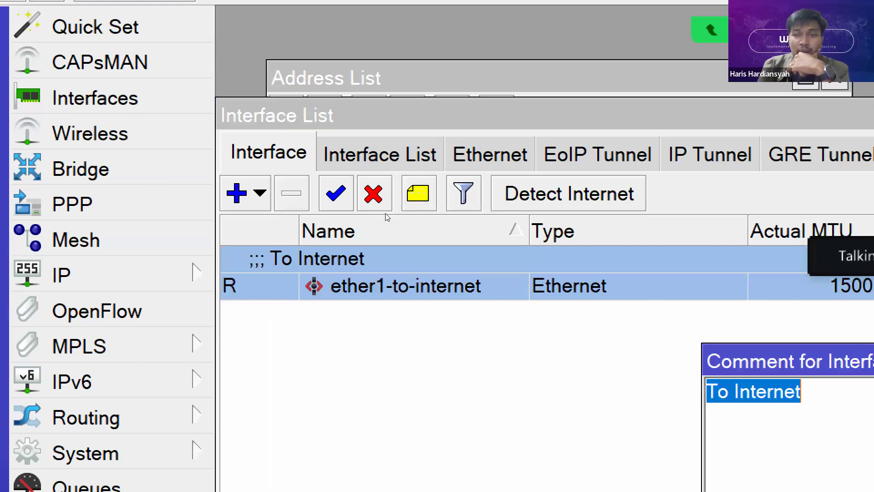
key("Return")
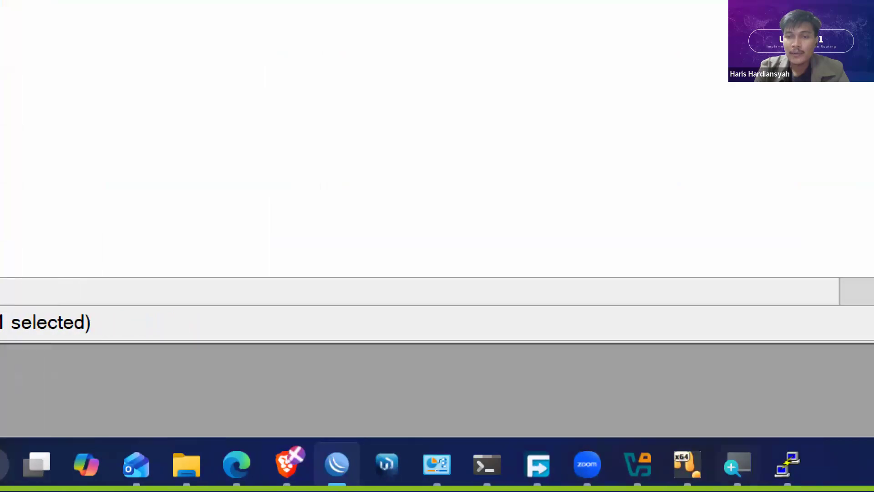
- Switch back to the PuTTY terminal and run "interface print" again
left_click(699, 464)
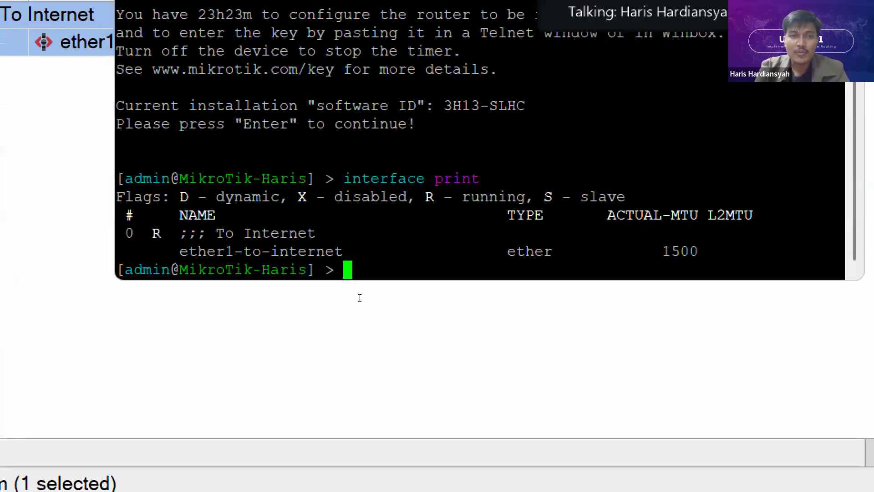
type("interface print")
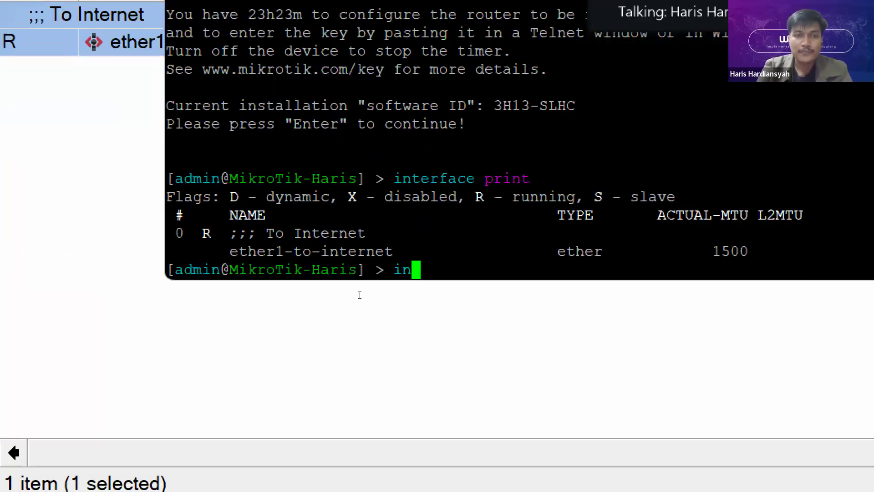
key("Return")
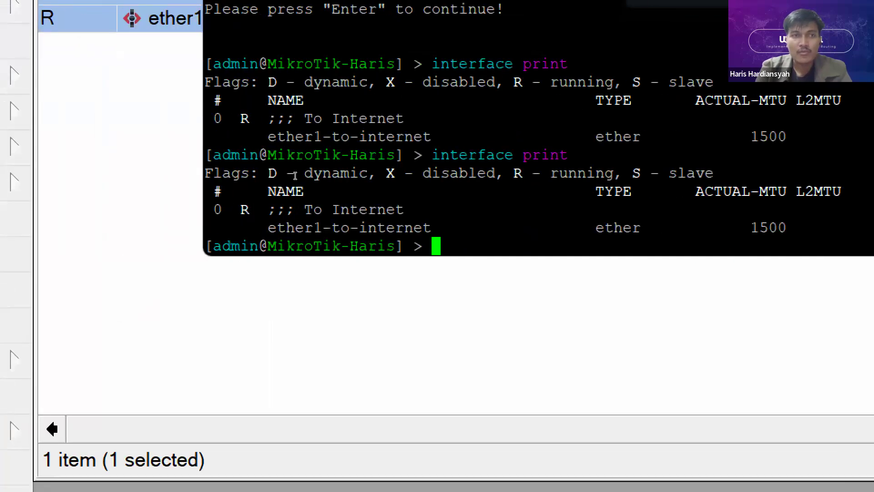
- Return to the WinBox interface list and remove the comment from the ether1-to-internet interface
scroll(295, 176, "up", 6)
scroll(166, 161, "down", 6)
left_click(181, 97)
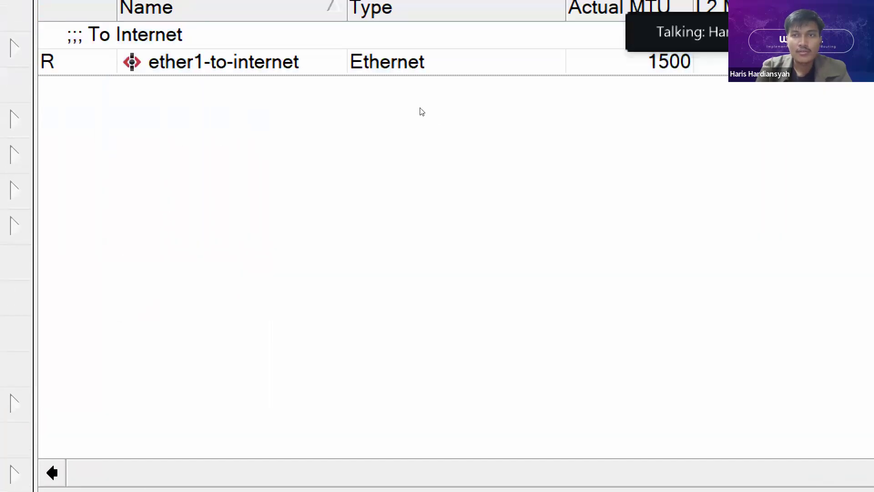
double_click(386, 67)
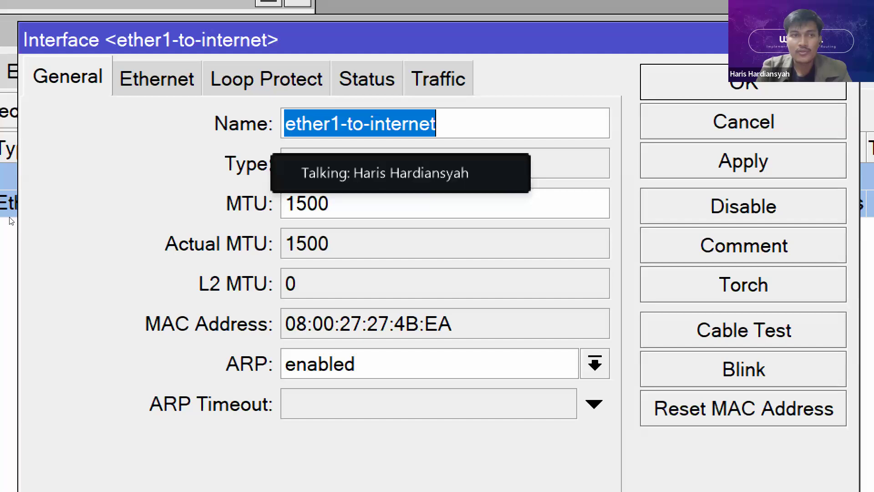
left_click(852, 39)
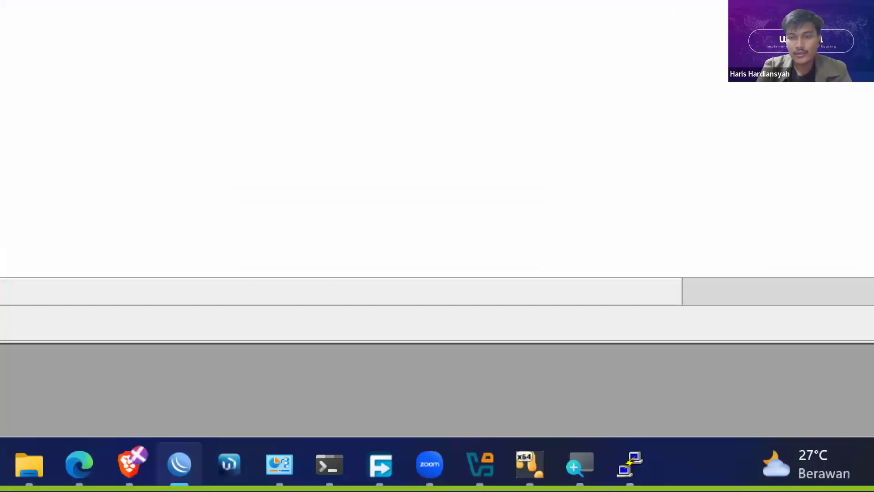
- Rerun "interface print" in the PuTTY terminal to list the interface after the comment removal
left_click(630, 464)
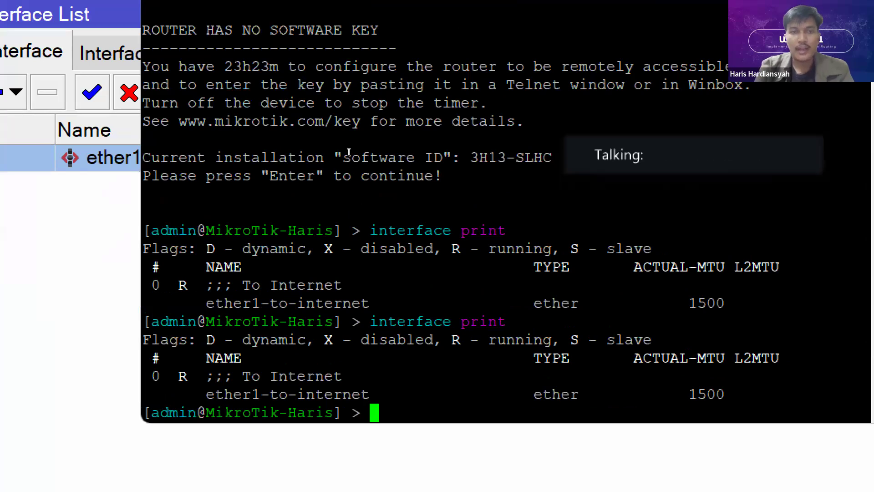
type("interface print")
key("Return")
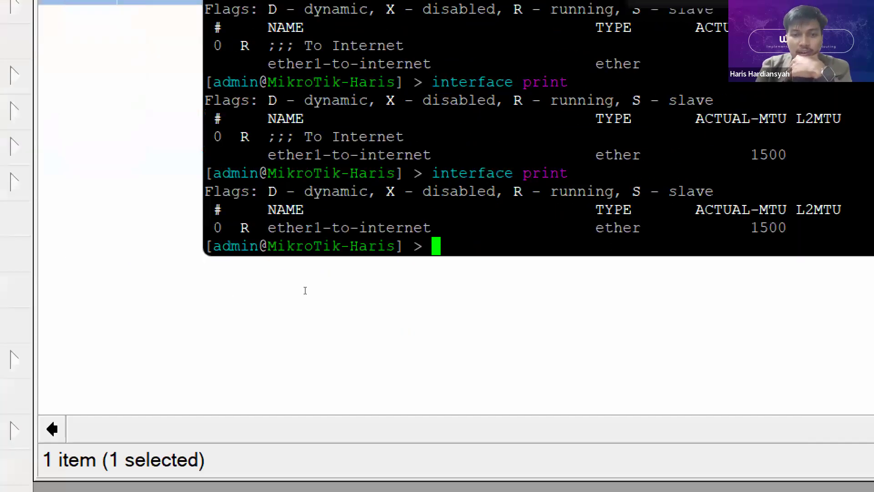
- Compare the ether1-to-internet entries in the last two terminal listings by highlighting their comment and name lines
left_click_drag(259, 347, 439, 346)
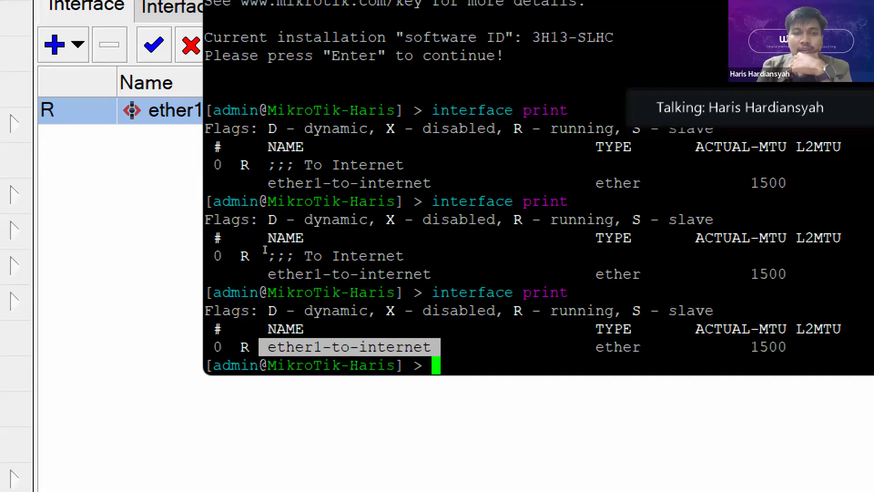
left_click(246, 289)
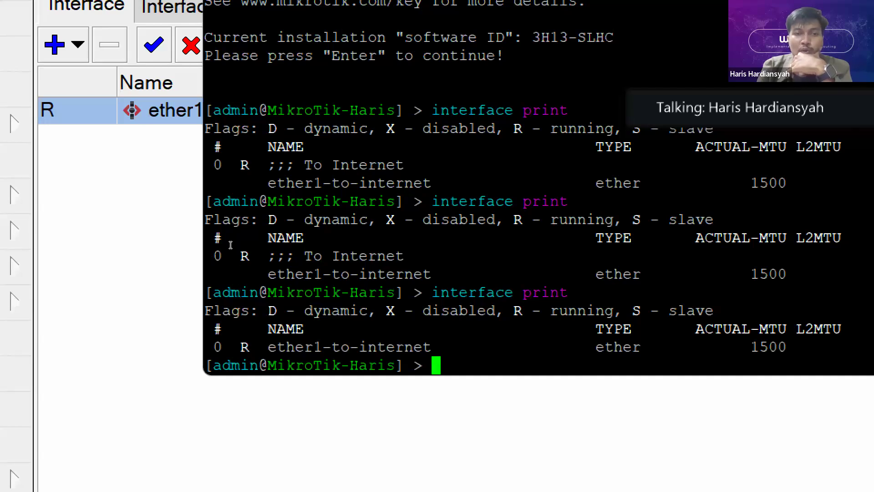
left_click_drag(263, 256, 428, 274)
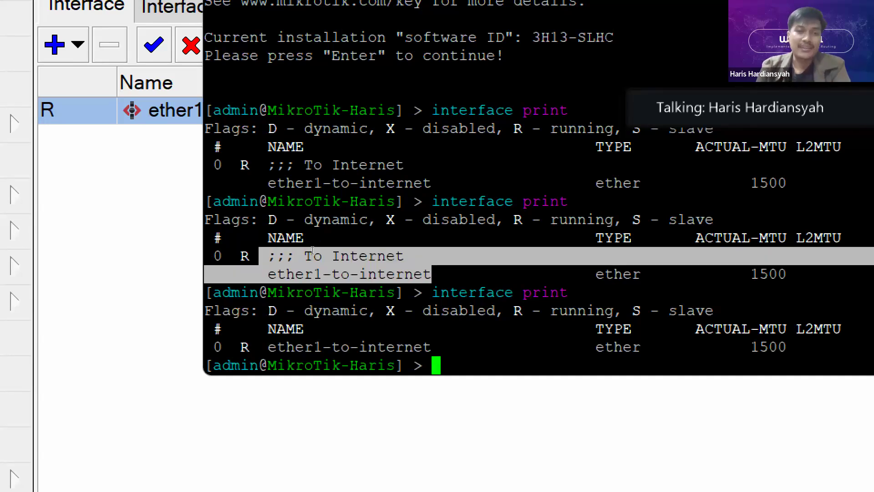
left_click(301, 249)
left_click_drag(410, 256, 204, 249)
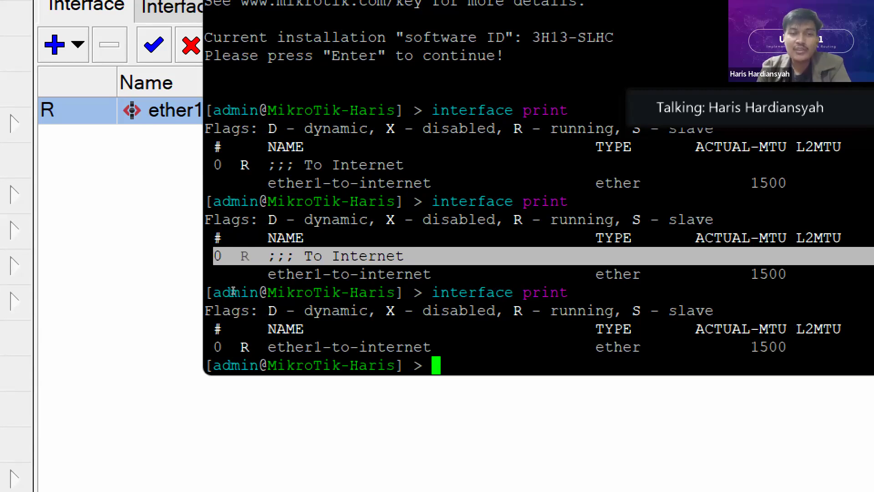
left_click_drag(232, 347, 449, 346)
left_click(321, 291)
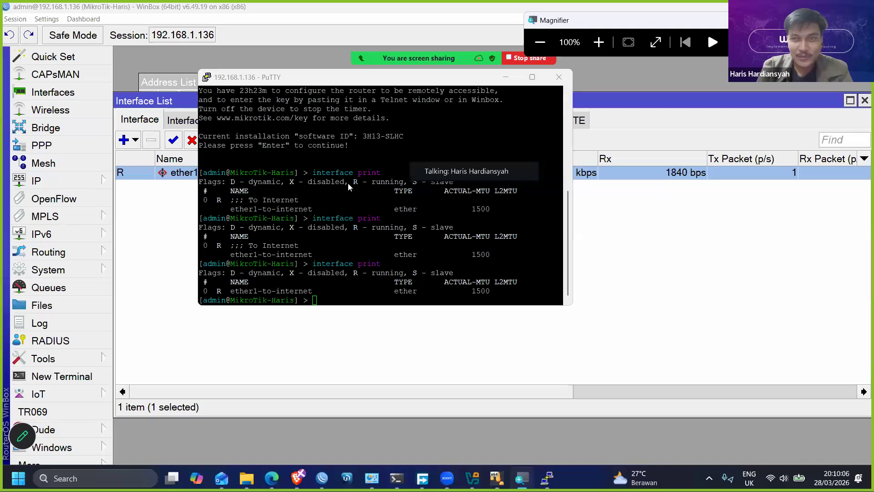
- Move the PuTTY terminal aside, then close the interface list and the address list in WinBox
left_click_drag(511, 81, 738, 140)
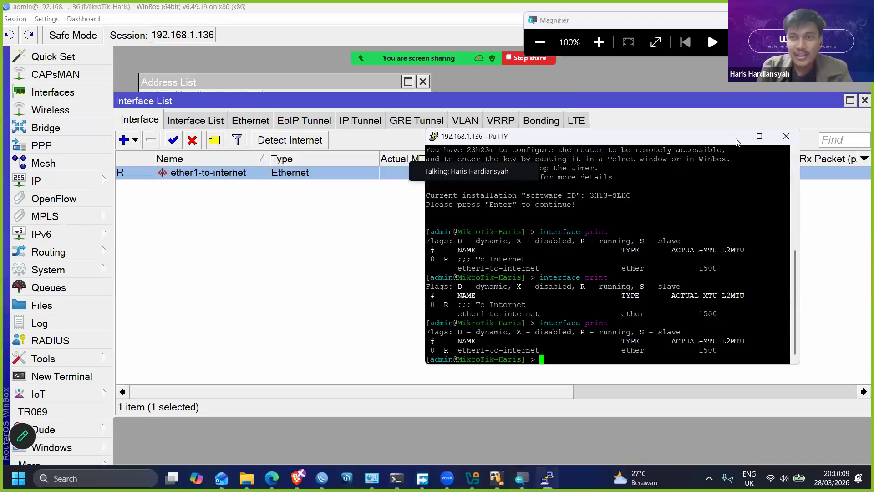
left_click(861, 109)
left_click(864, 100)
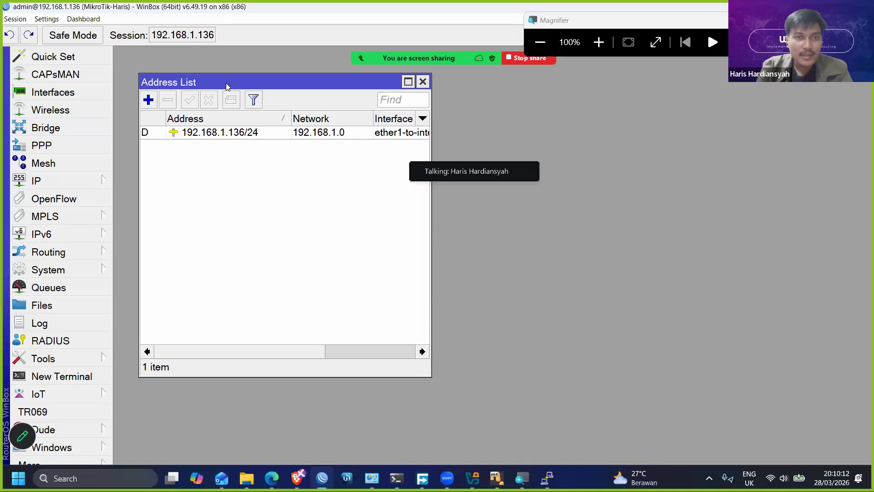
left_click_drag(228, 86, 206, 81)
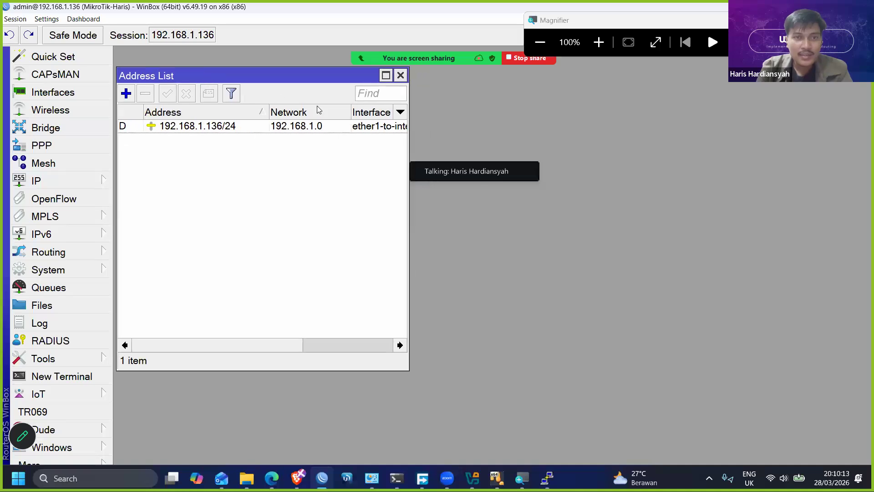
left_click(399, 76)
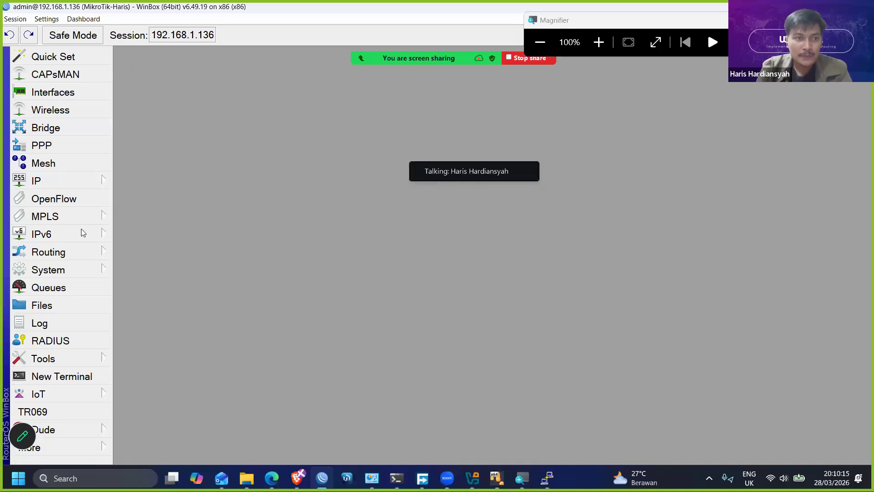
- Open the Ping tool and reposition its window to leave room beside it
left_click(72, 357)
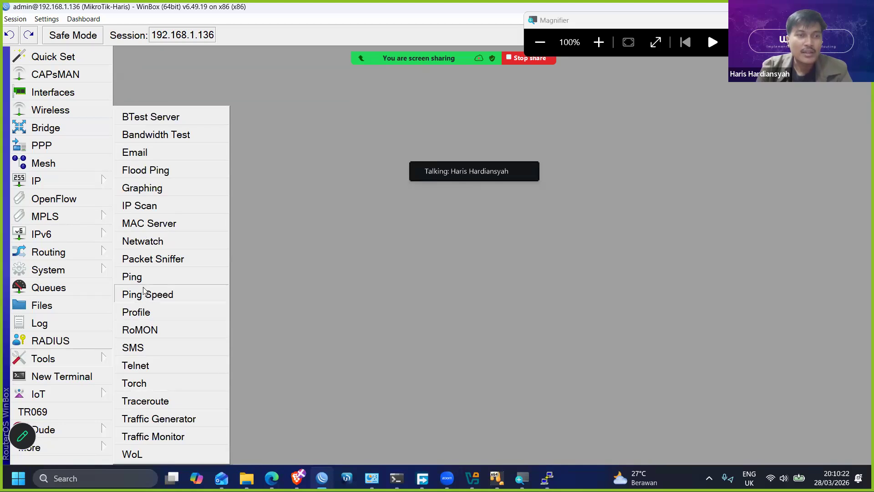
left_click(132, 276)
left_click_drag(422, 59, 312, 62)
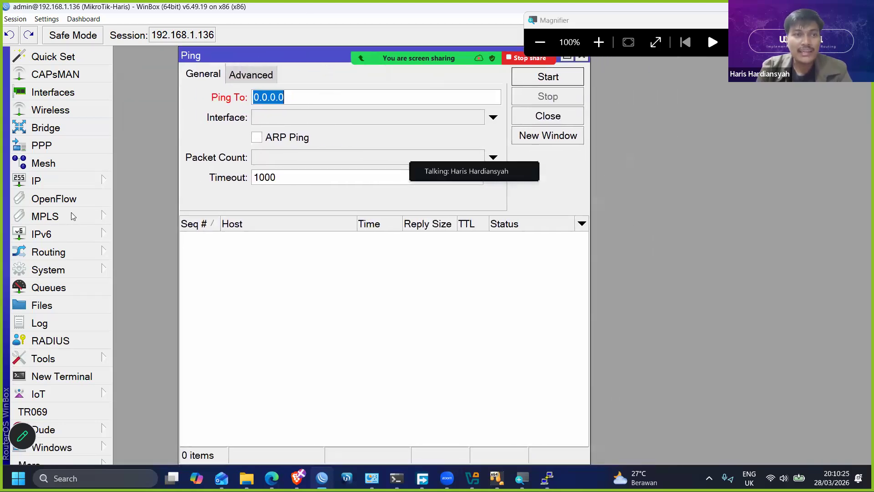
- Open a new terminal, move it beside the Ping window, and ping 8.8.8.8 from its command line
left_click(76, 376)
left_click_drag(295, 106, 407, 103)
key("Return")
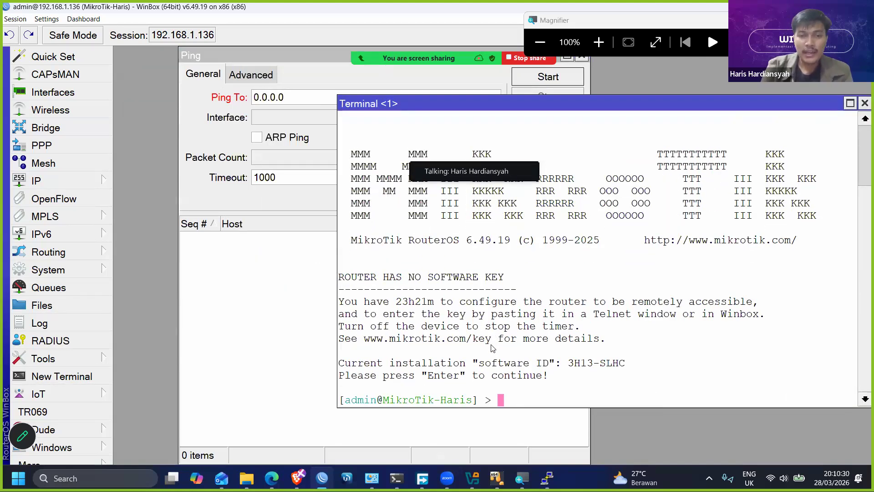
type("ping 8.8.8.8")
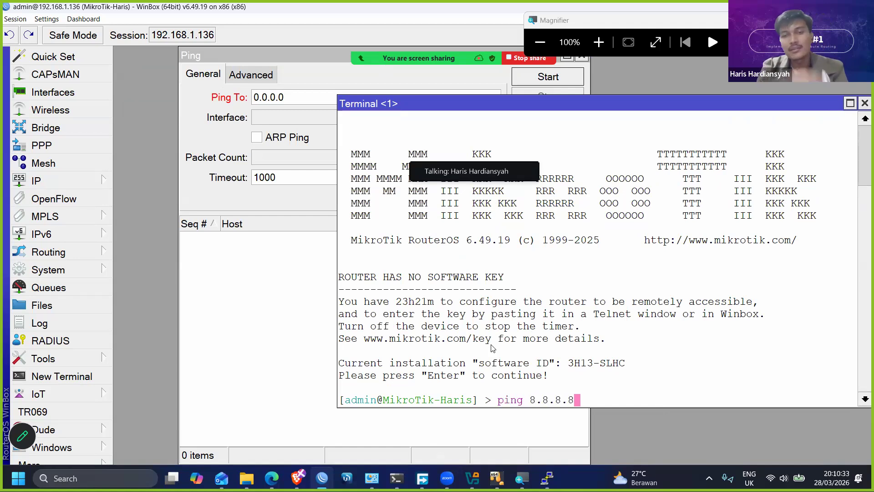
key("Return")
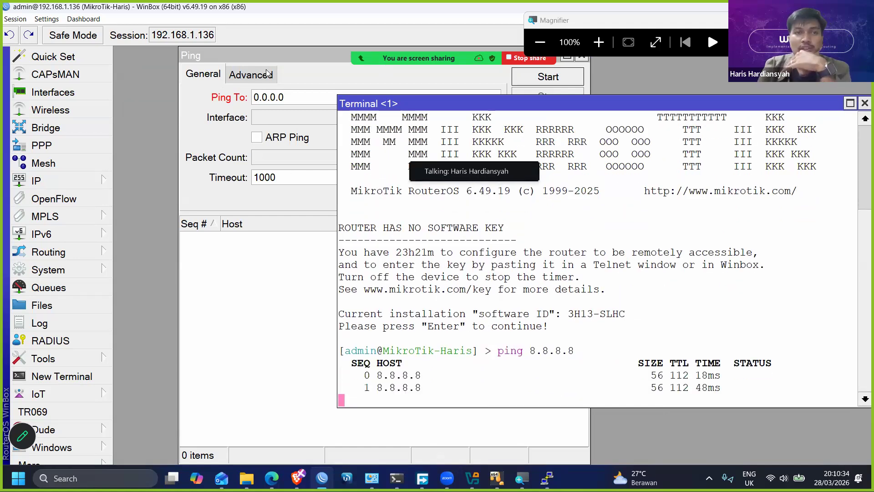
- Arrange the Ping and terminal windows side by side, then start a ping to 8.8.8.8 in the Ping tool
left_click(267, 73)
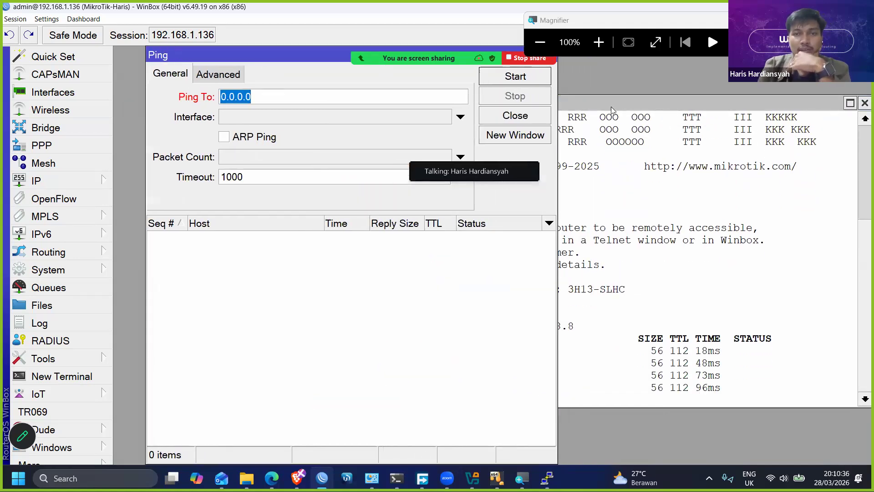
left_click_drag(629, 104, 739, 102)
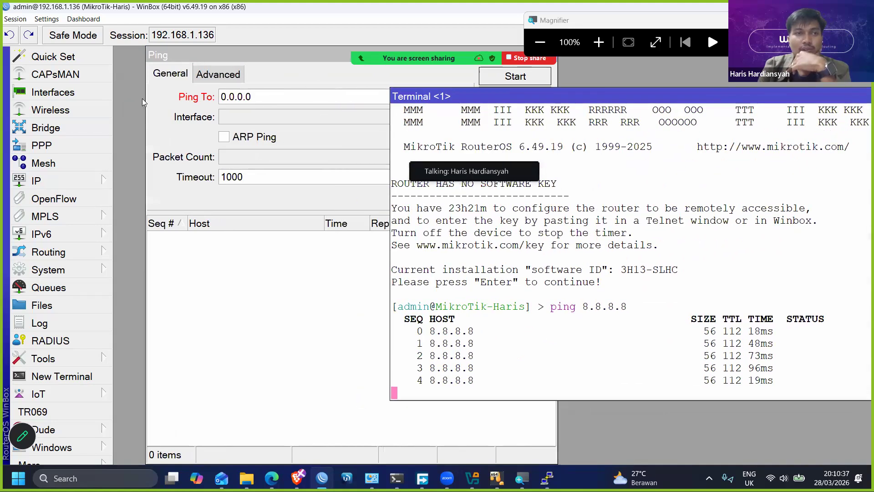
left_click(59, 363)
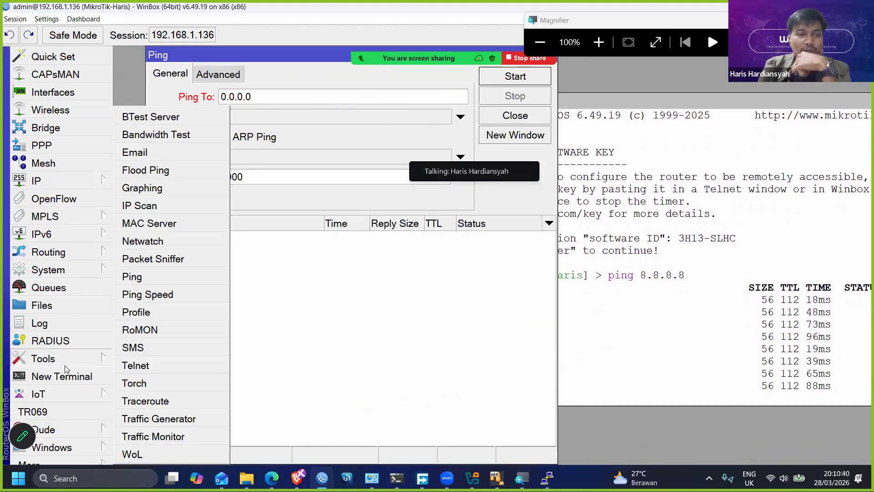
left_click(283, 103)
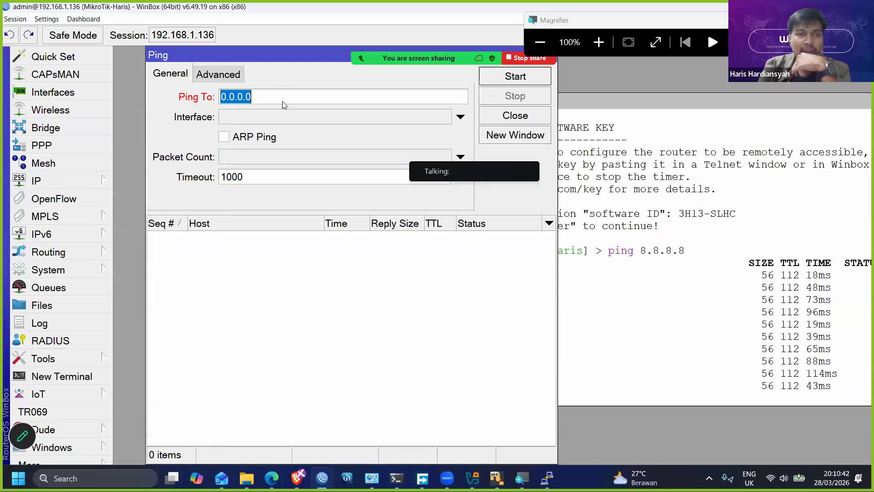
left_click_drag(281, 57, 262, 60)
type("8.8.8.8")
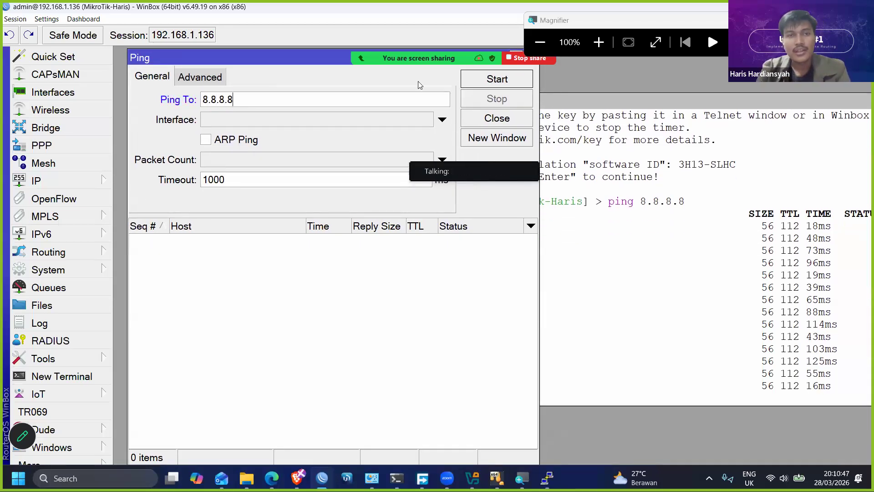
left_click(482, 80)
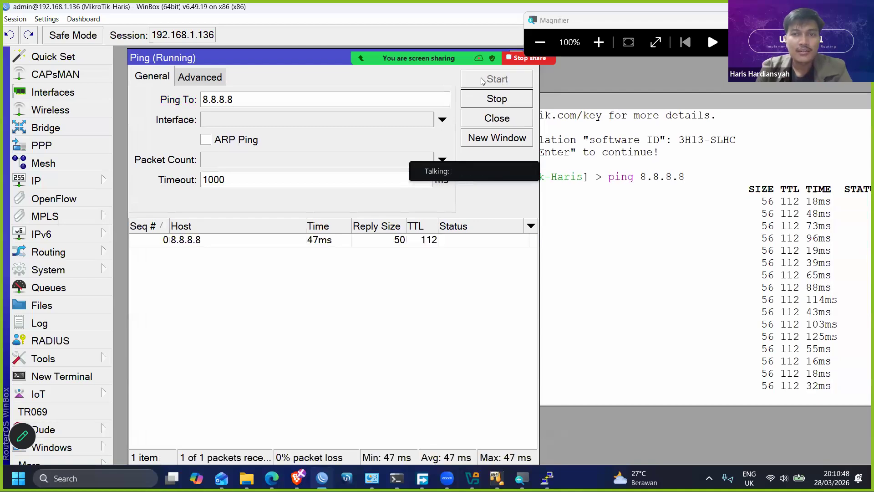
- Separate the two windows to compare the graphical and terminal pings, then stop the Ping tool's run
left_click_drag(242, 62, 238, 61)
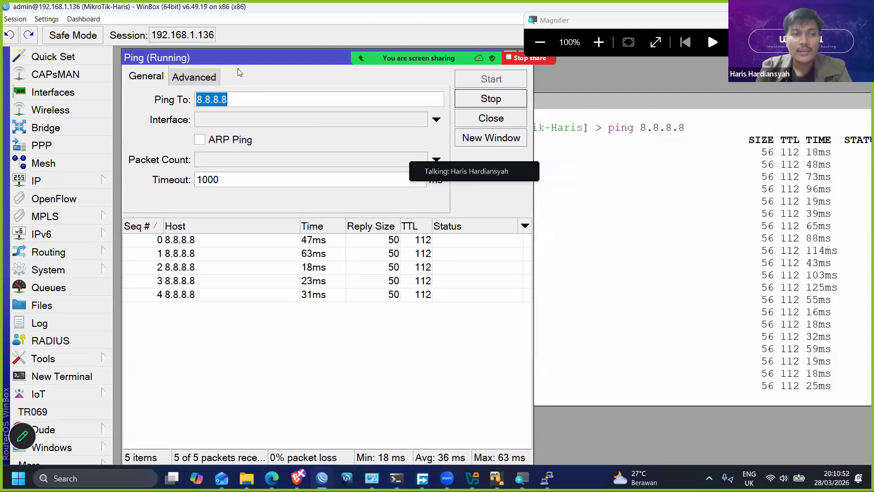
left_click(592, 127)
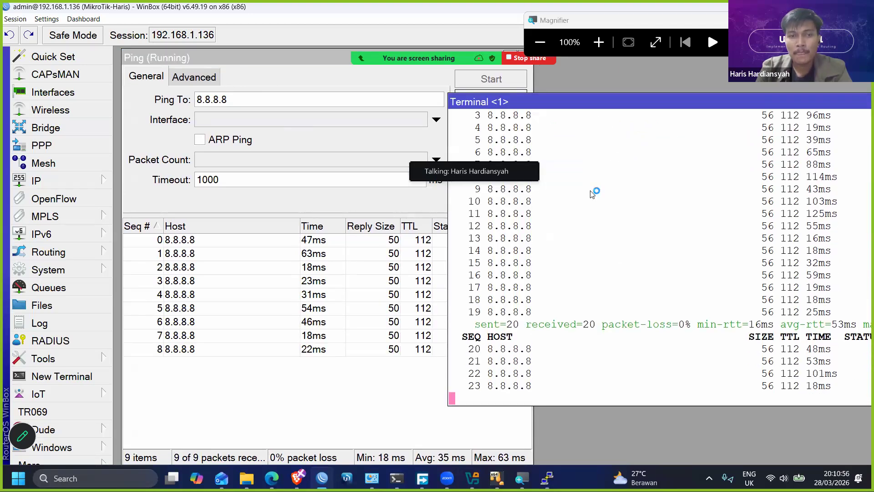
left_click_drag(540, 100, 590, 102)
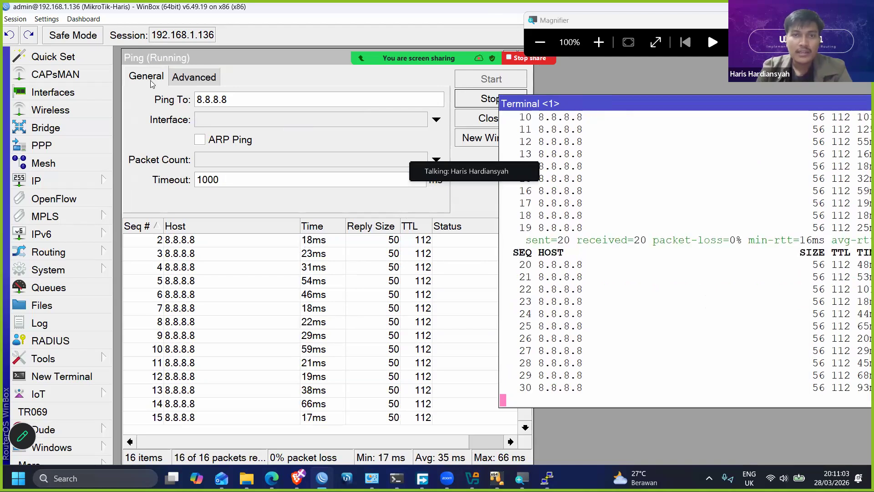
left_click(466, 101)
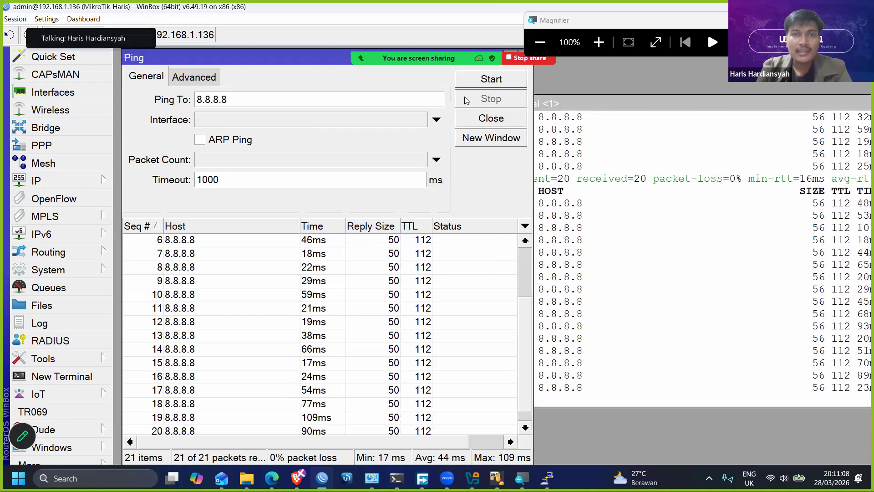
- Examine the Ping tool's advanced Src. Address option alongside the general Ping To target, leaving the source address unset
left_click(206, 80)
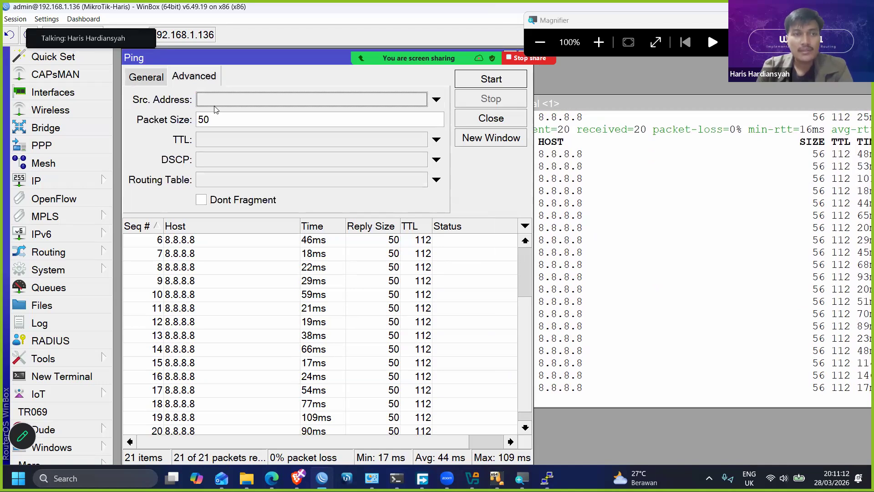
left_click(218, 100)
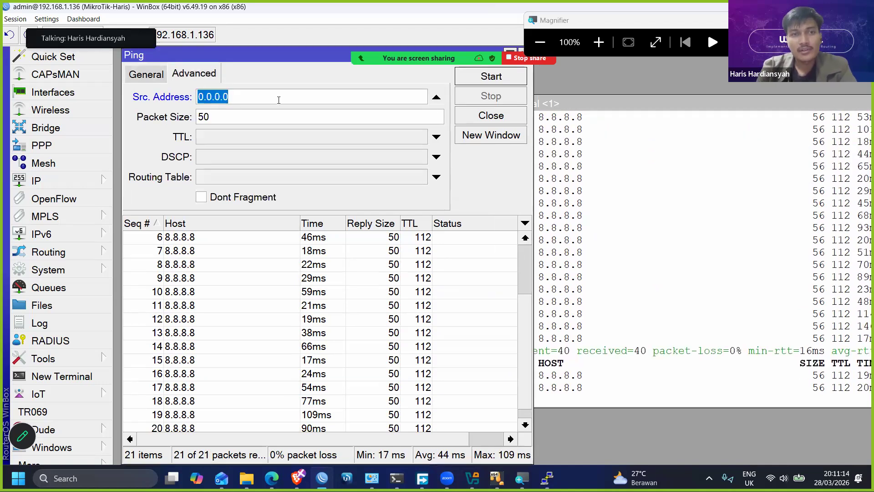
left_click(436, 97)
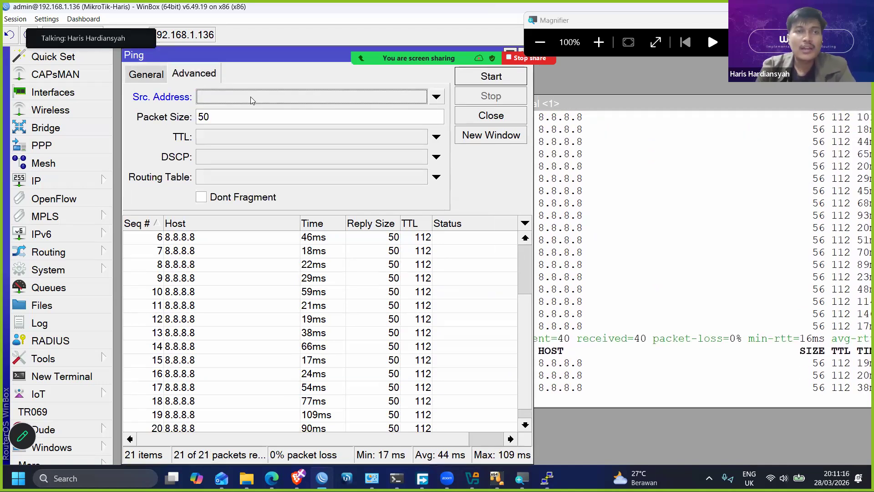
left_click(153, 77)
left_click_drag(257, 100, 141, 101)
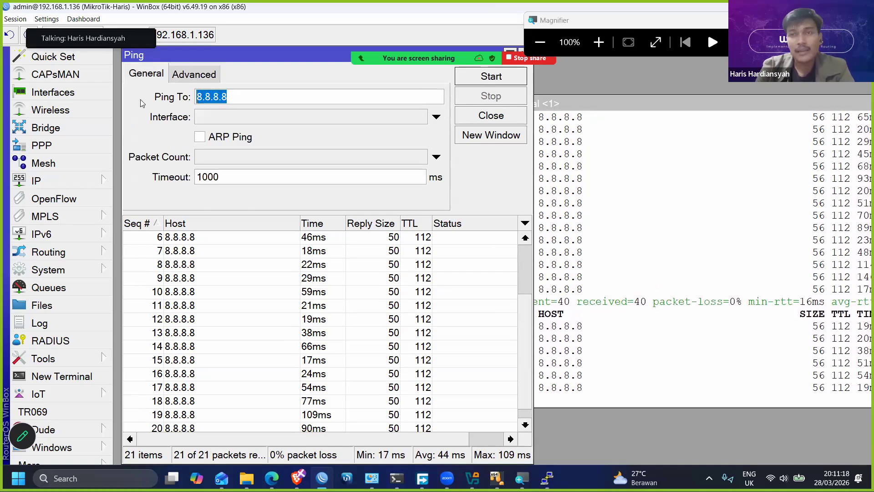
left_click(193, 77)
left_click(231, 97)
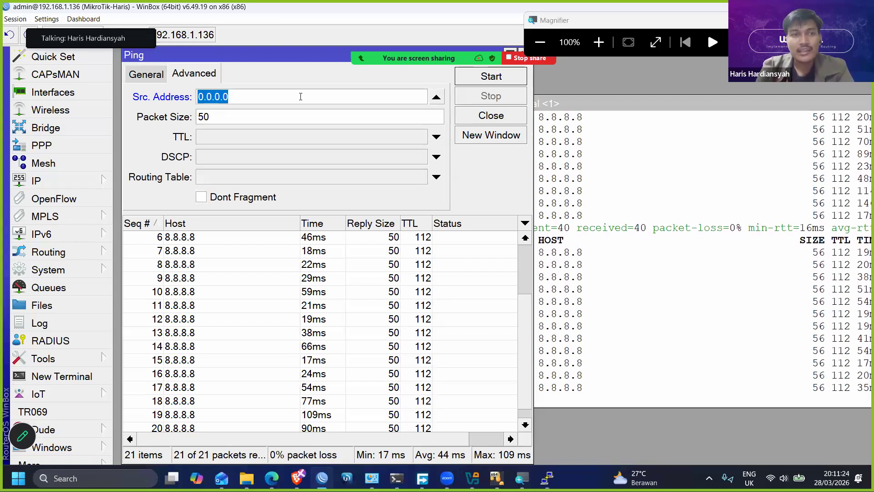
left_click(433, 98)
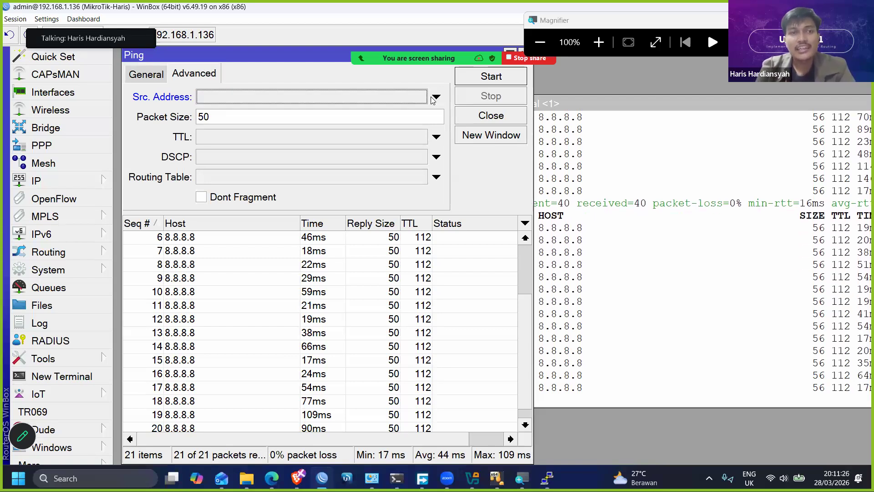
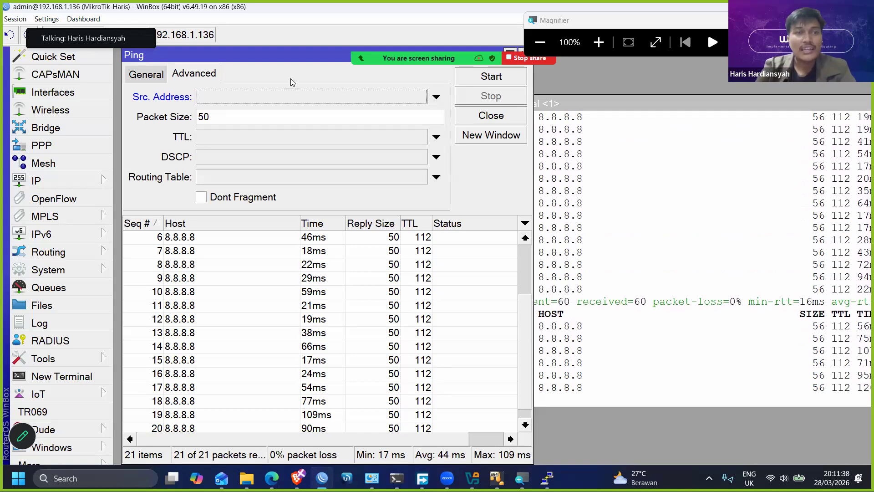
- Close the terminal running the command-line ping and return to the Ping tool's advanced options
left_click(144, 74)
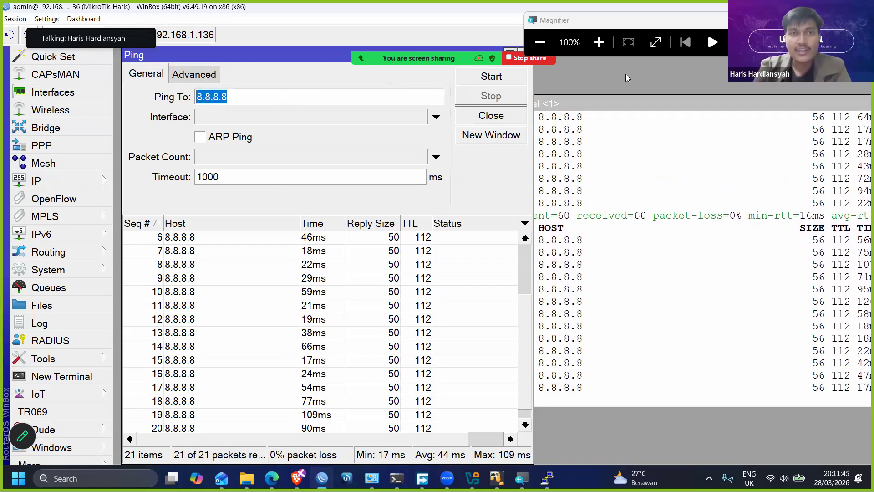
left_click_drag(635, 104, 334, 106)
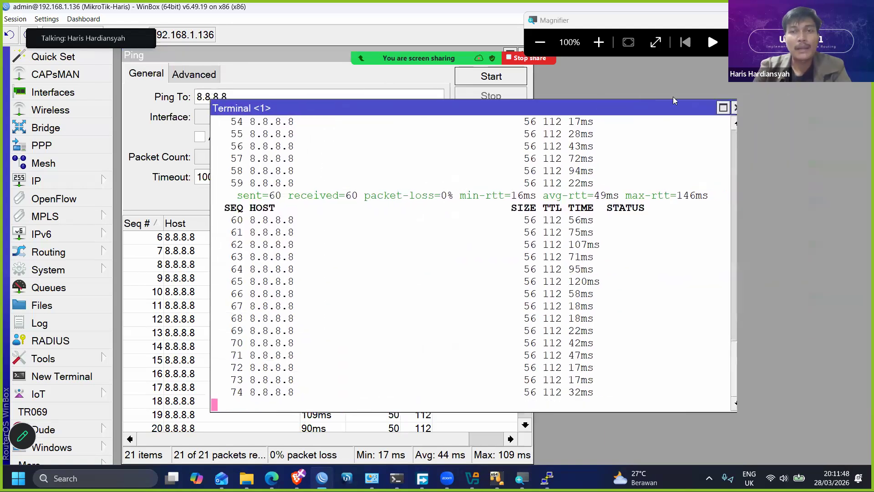
left_click(724, 108)
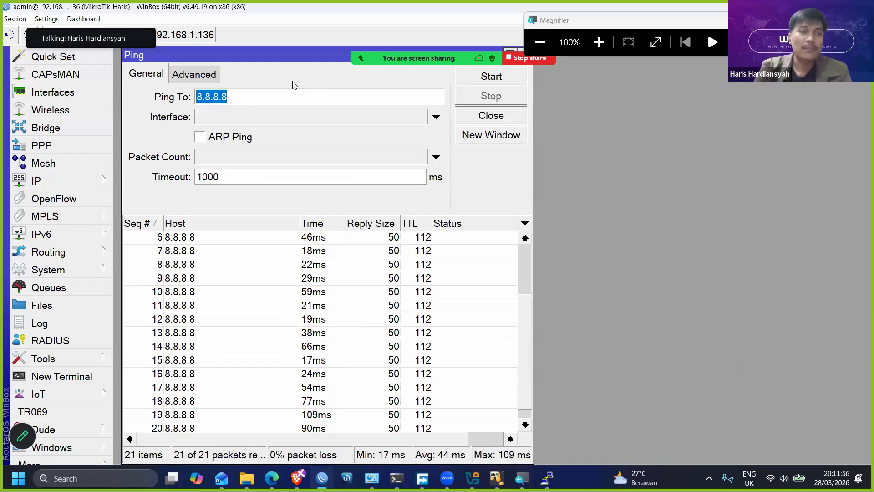
left_click(196, 78)
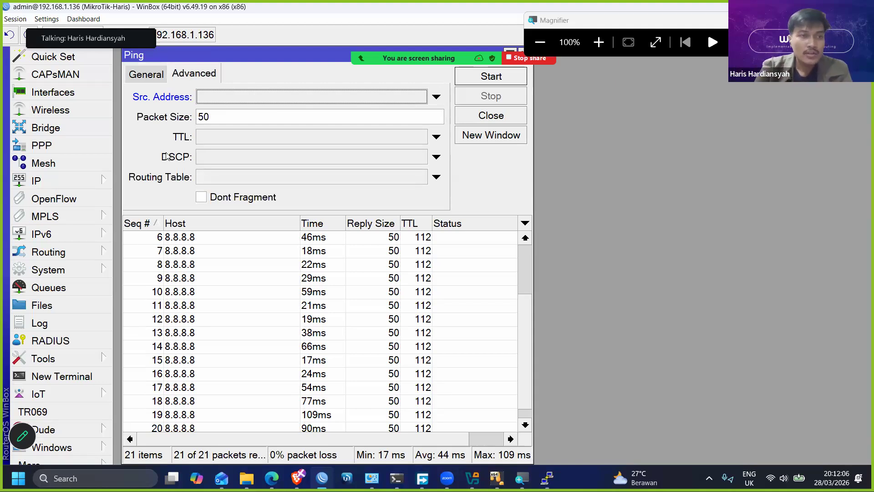
- Add a new bridge interface with its default settings and close the bridge window
left_click(65, 95)
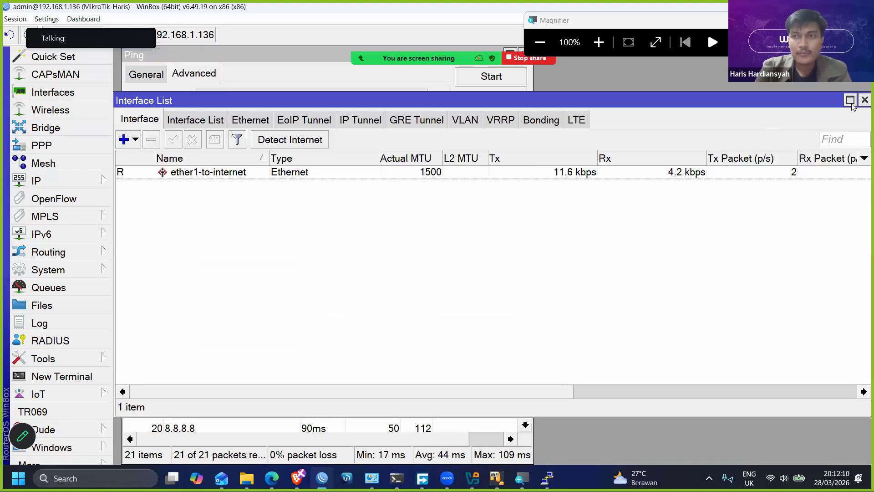
left_click(864, 99)
left_click(46, 128)
left_click(130, 138)
key("Return")
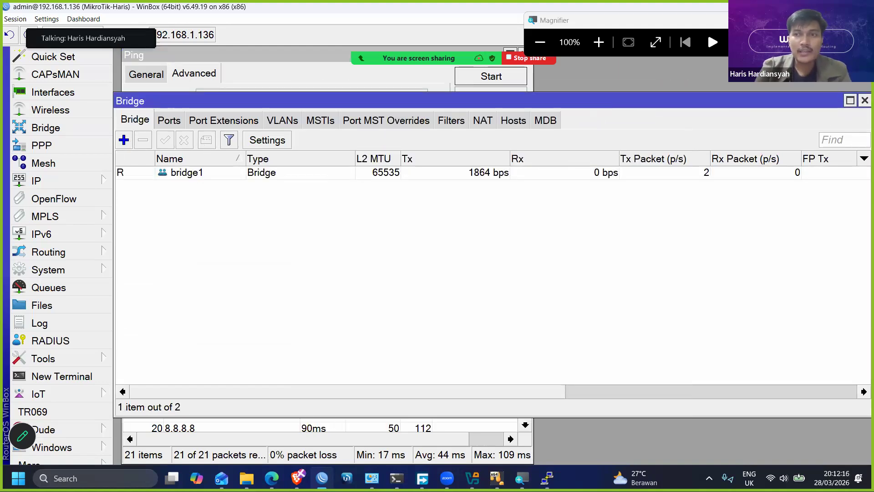
left_click(864, 100)
- Add the IP address 10.10.10.1/29 to interface bridge1 and close the address list
left_click(81, 180)
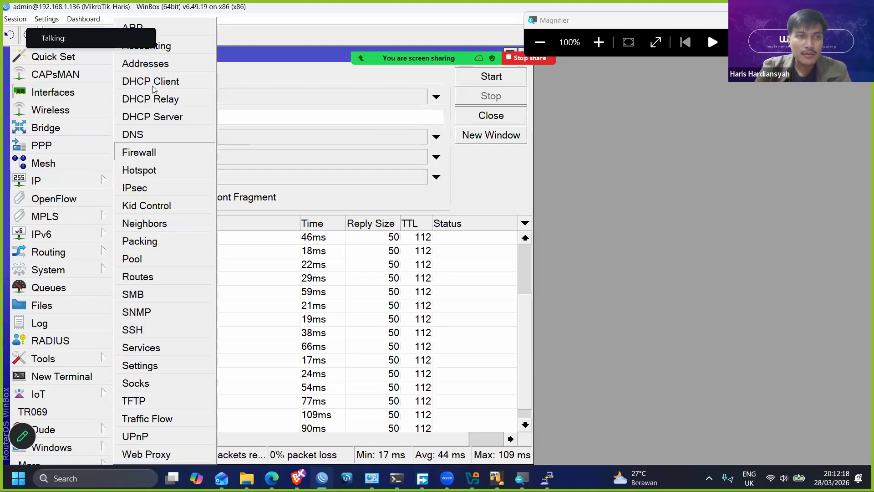
left_click(159, 68)
left_click_drag(259, 77, 566, 173)
left_click(433, 187)
type("10.10")
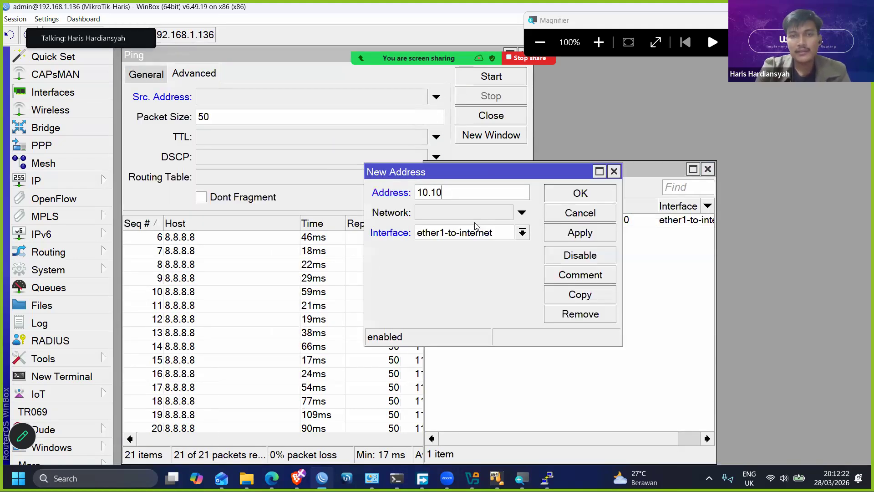
type(".10.1/29")
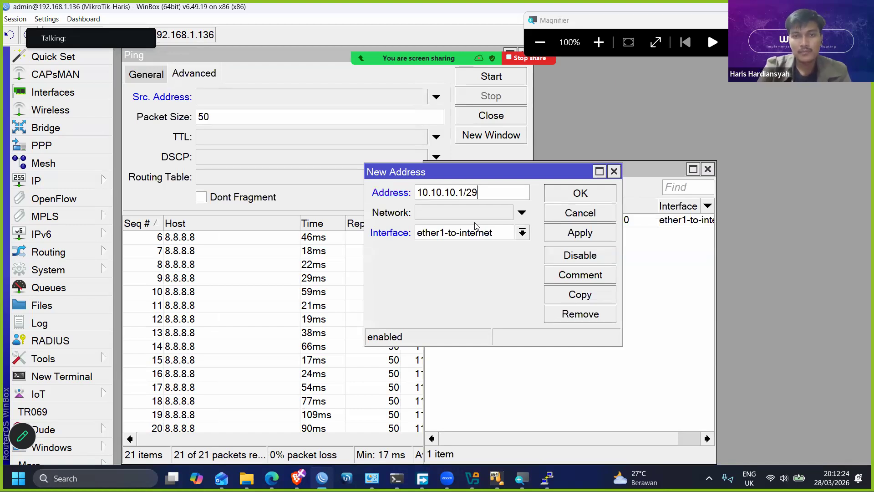
left_click(522, 232)
left_click(524, 247)
left_click(569, 231)
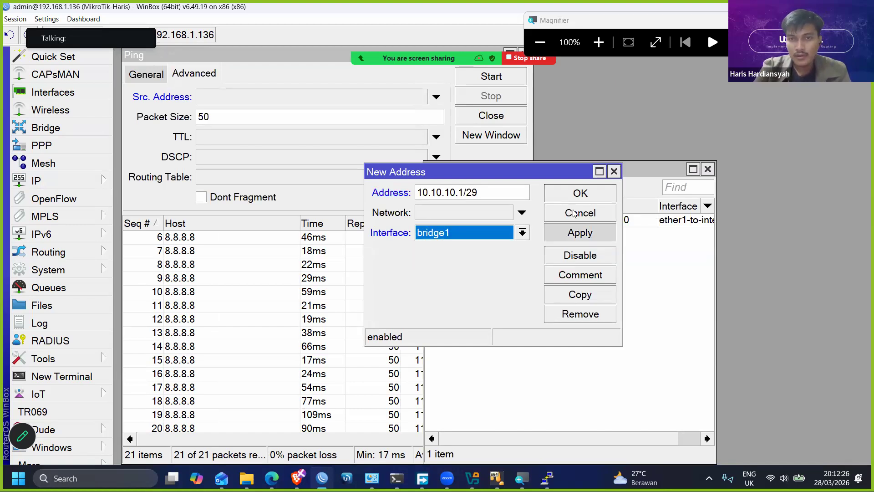
left_click(573, 195)
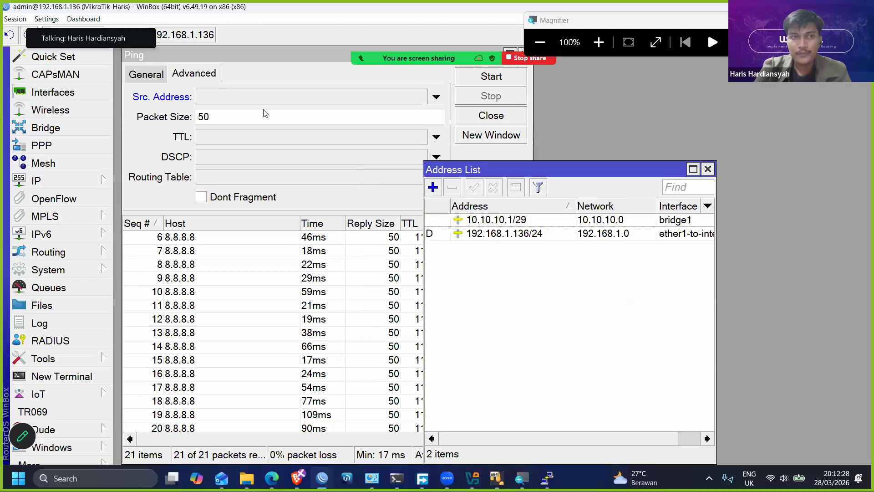
left_click(708, 169)
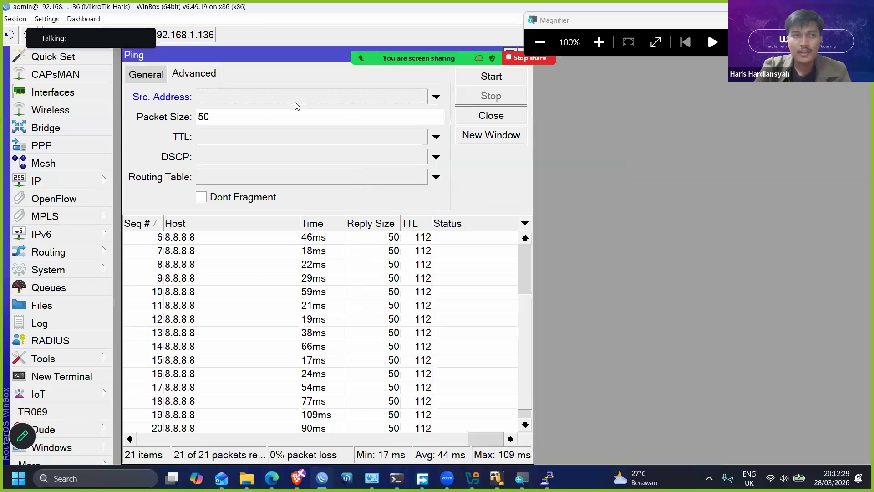
- Start a ping to 8.8.8.8 with source address 10.10.10.1 and review its target and source settings
left_click(221, 99)
type("10.10.10.1")
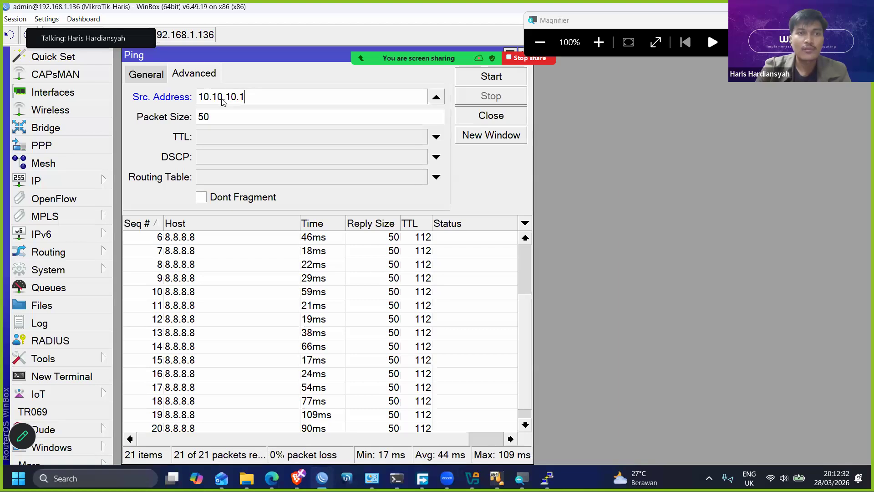
left_click(483, 77)
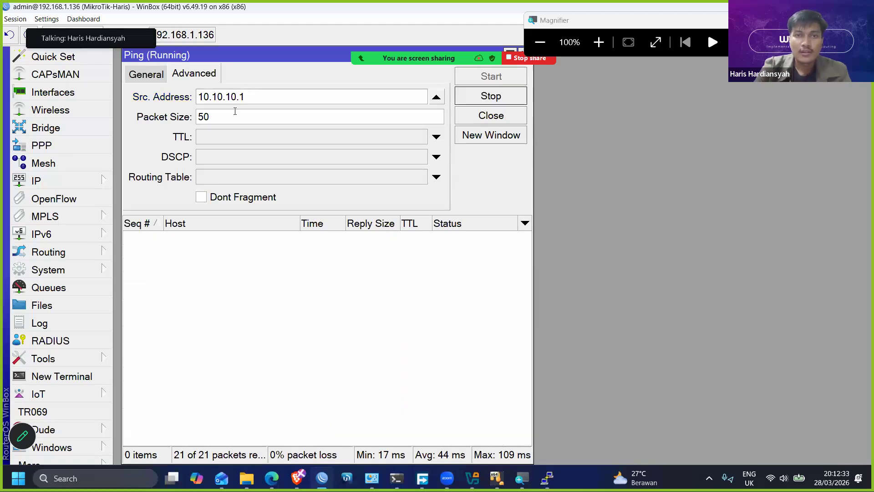
left_click(159, 77)
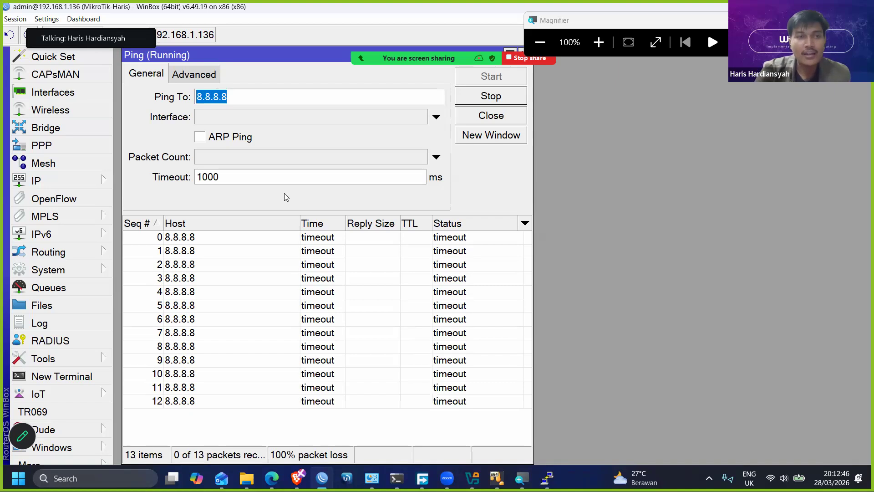
left_click(191, 73)
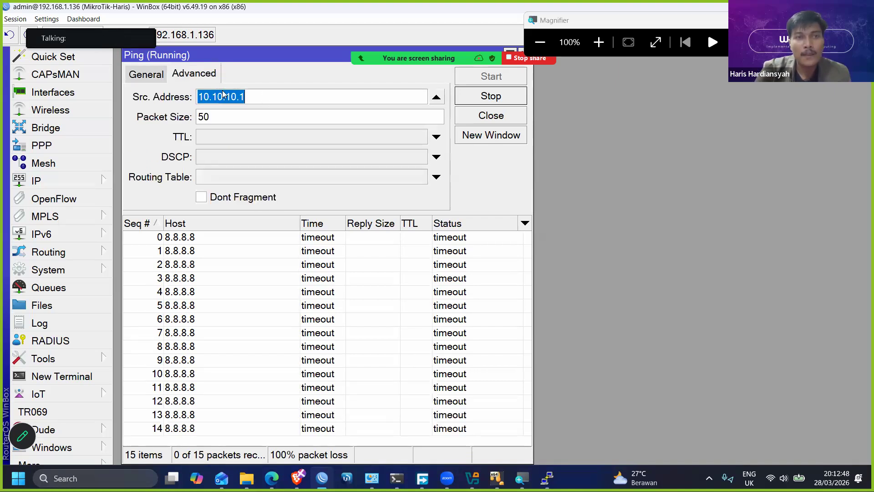
left_click_drag(267, 97, 185, 99)
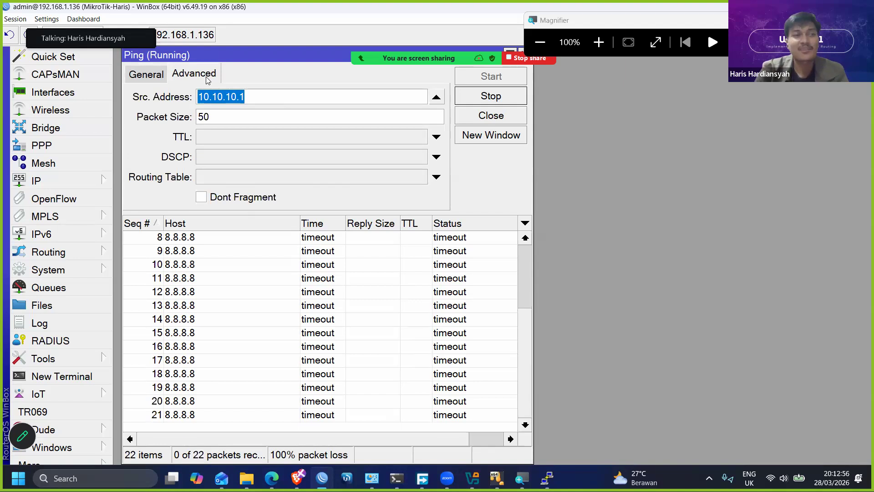
- Begin a new firewall NAT rule and set its action to masquerade
left_click(51, 180)
left_click(141, 155)
left_click(189, 119)
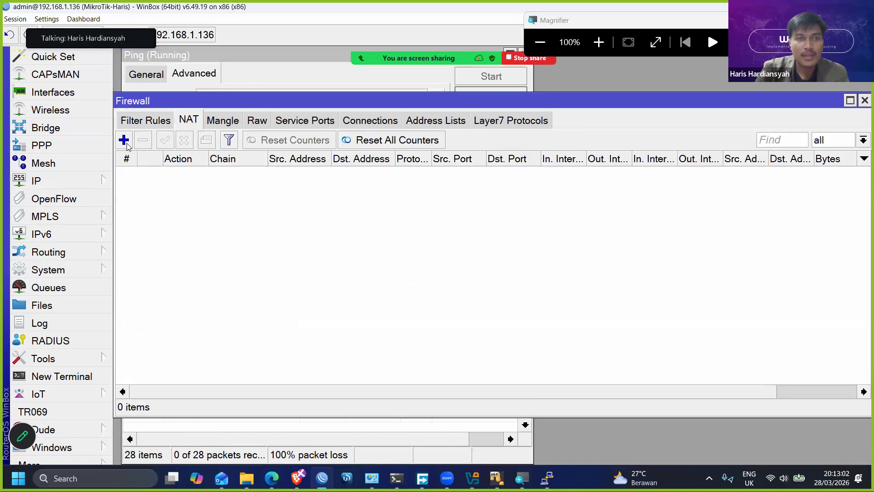
left_click(126, 143)
left_click(477, 76)
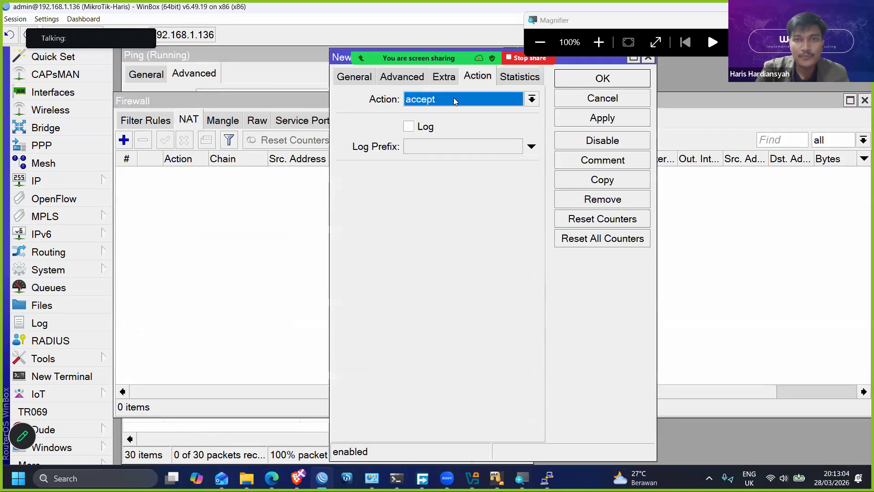
left_click(454, 100)
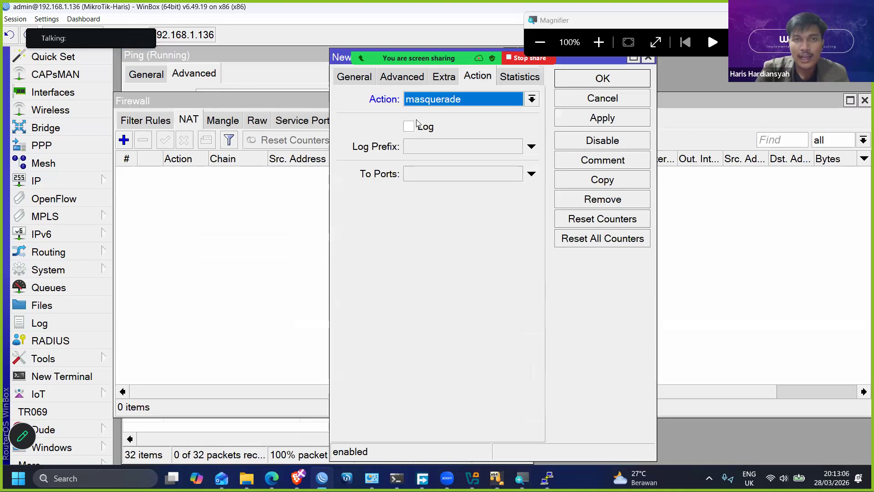
left_click(356, 77)
left_click(477, 77)
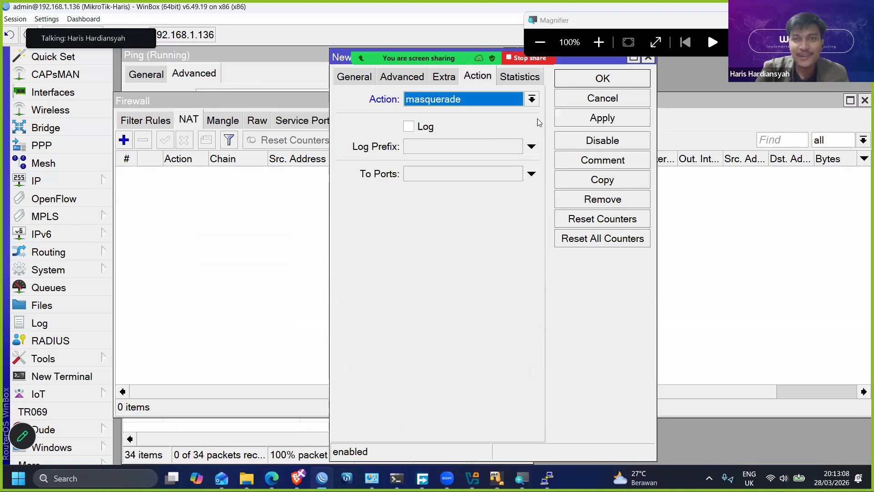
- Limit the new srcnat rule to source address 10.10.10.0/29 and save it
left_click(359, 83)
left_click(442, 120)
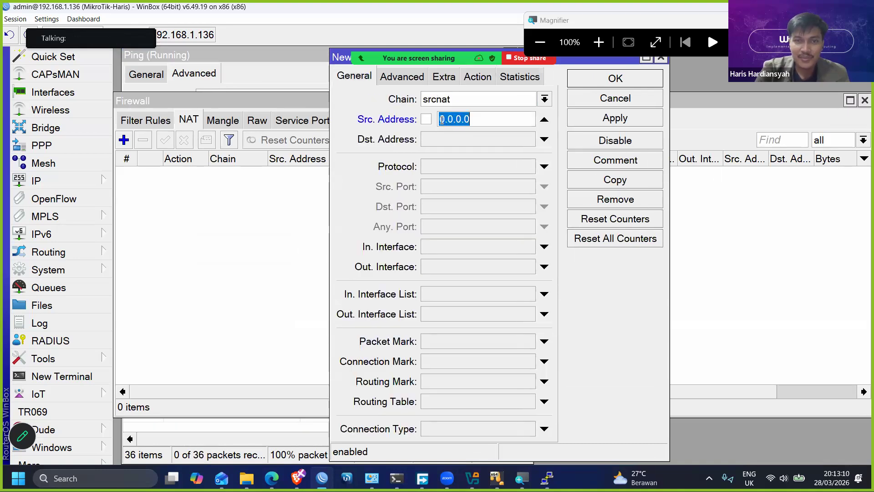
type("10.10.10.")
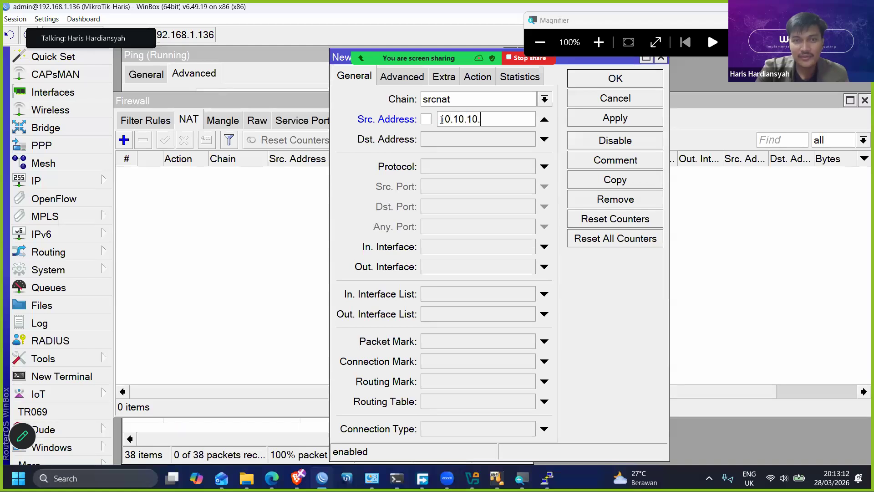
type("0/29")
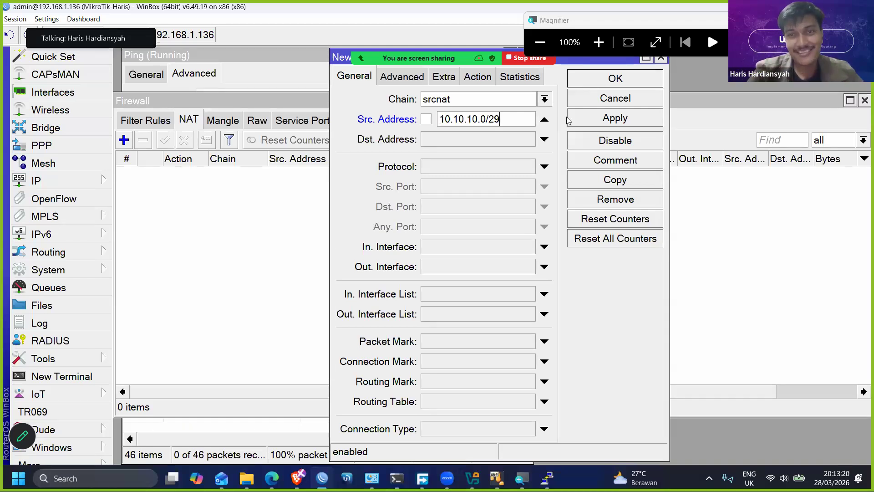
left_click(602, 87)
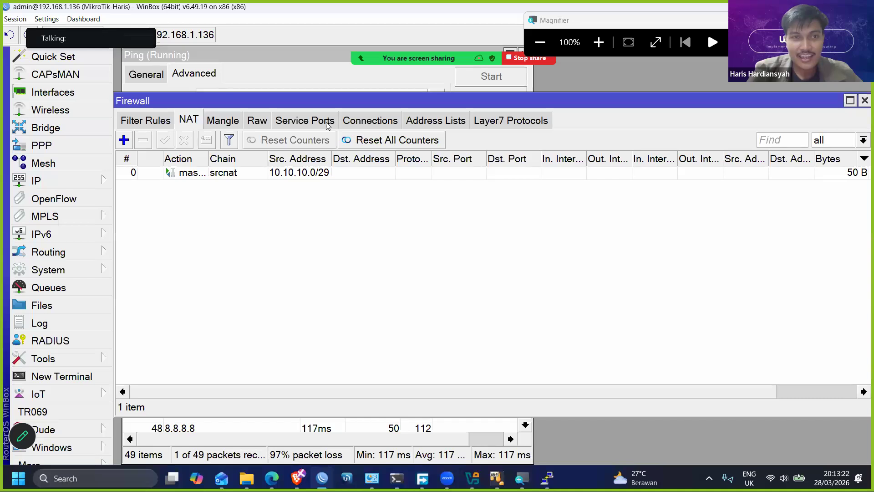
- Place the Firewall window beside the running ping, and disable and re-enable the masquerade rule to compare the replies
left_click_drag(685, 95, 733, 96)
left_click(640, 167)
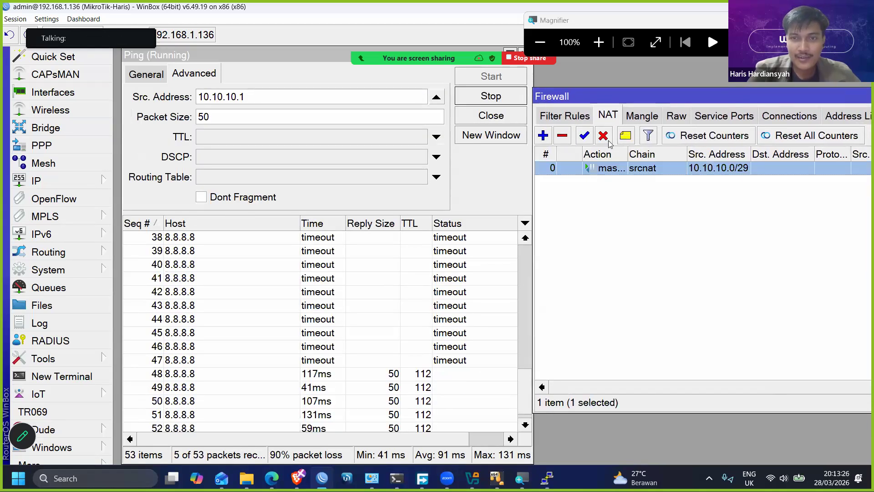
left_click(603, 135)
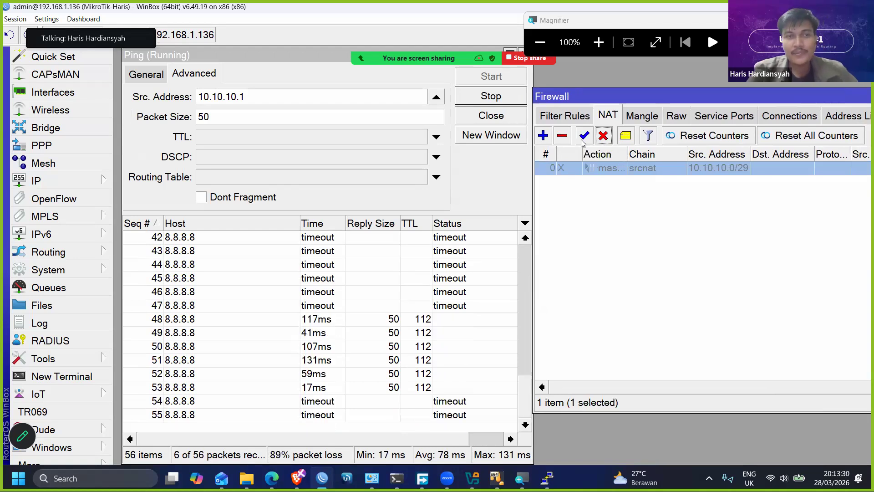
left_click(582, 141)
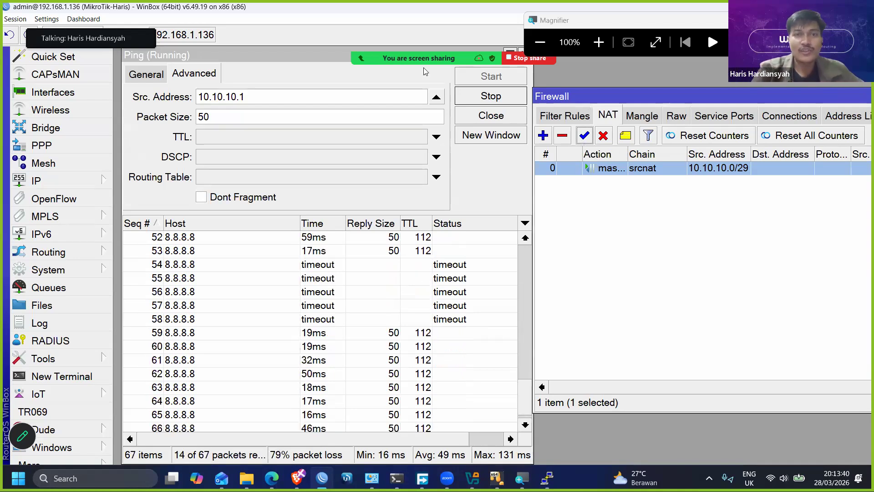
- Clear the ping's source address and restart the ping to 8.8.8.8
left_click(436, 97)
left_click(465, 101)
left_click(489, 78)
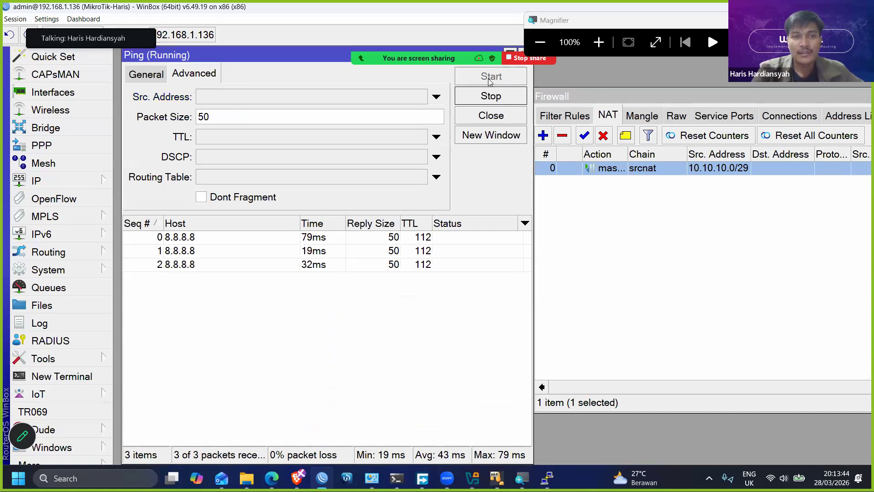
- Set the ping's source address to 10.10.10.1 and restart the ping to 8.8.8.8
left_click(398, 95)
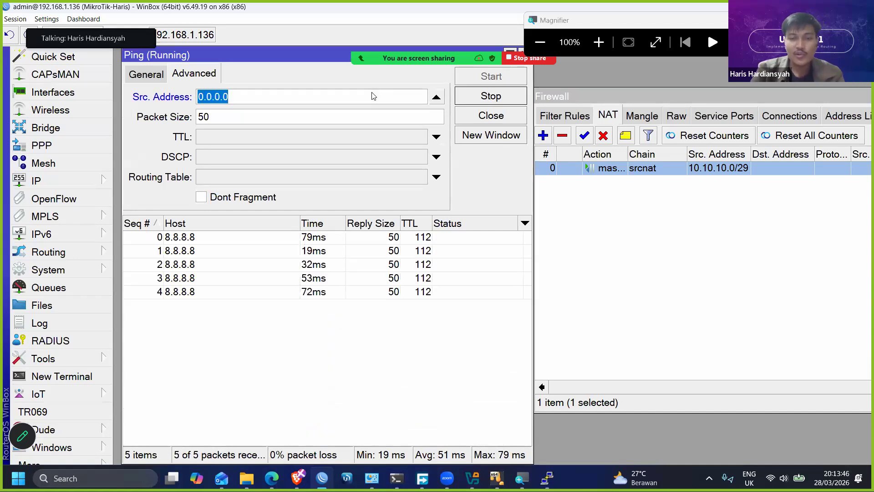
type("10.10.10")
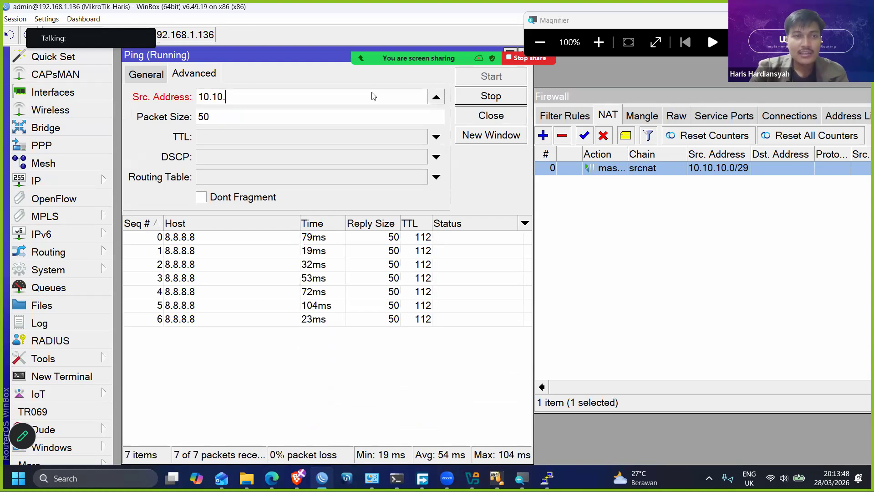
type(".1")
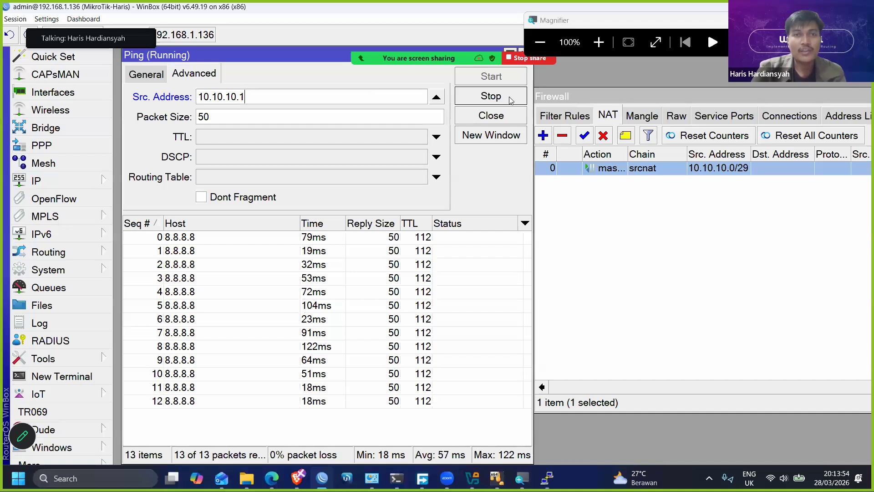
left_click(496, 94)
left_click(497, 81)
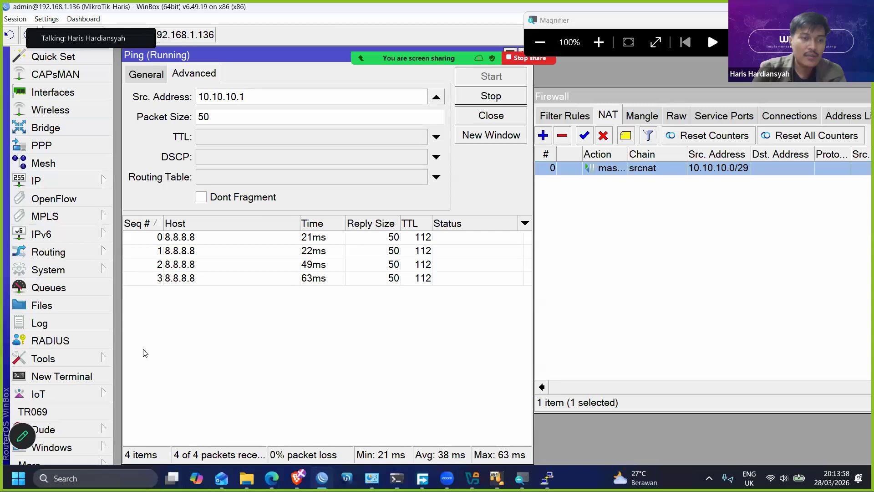
- Run an ICMP traceroute to 8.8.8.8 and select the first hop in the results
left_click(80, 357)
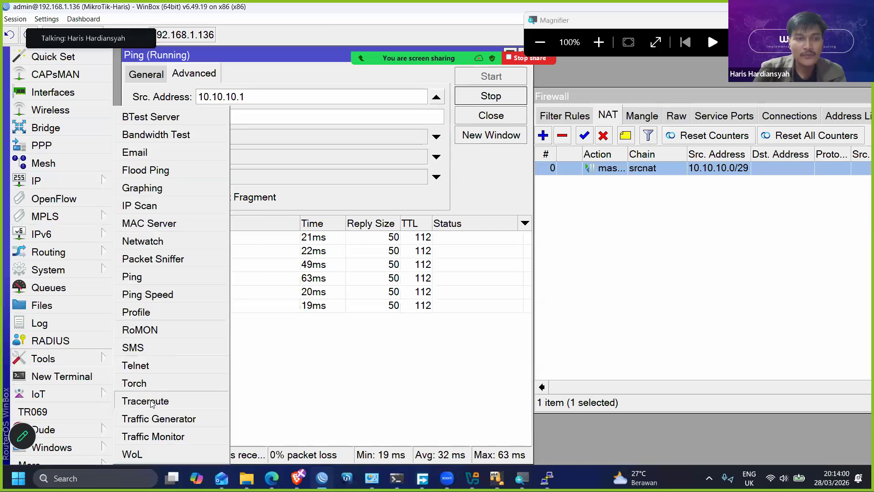
left_click(153, 401)
type("8.8.8.8")
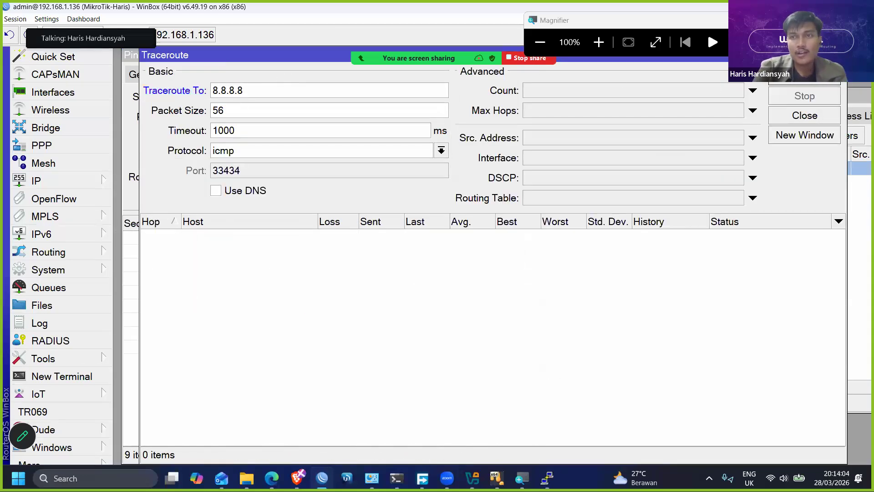
key("Return")
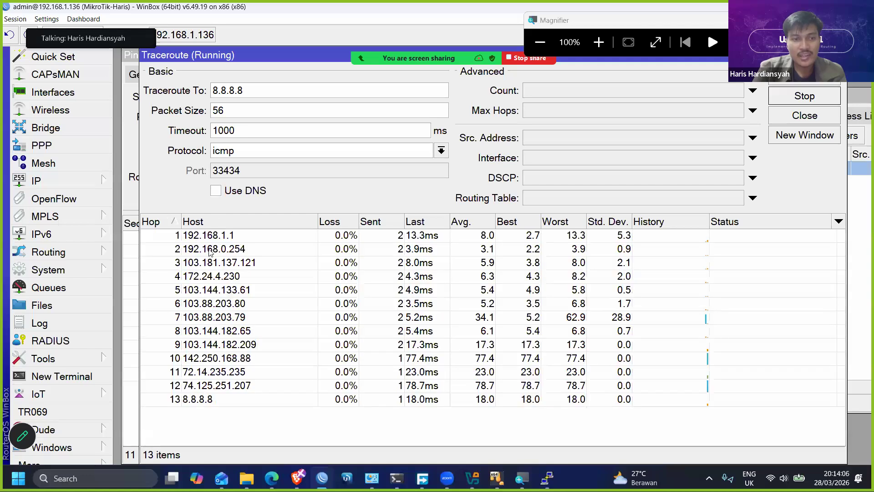
left_click(250, 233)
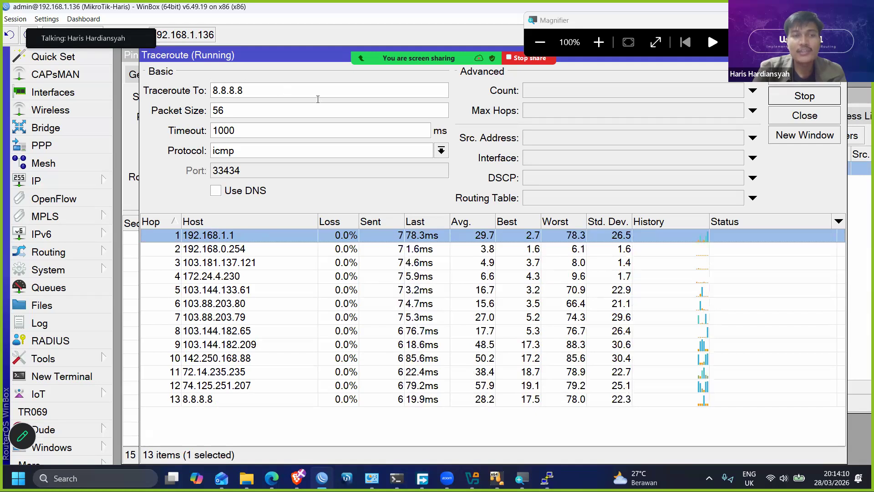
- Set the traceroute's source address to 10.10.10.1, check it against the router's IP address list, and restart the trace
left_click(543, 141)
type("10.10.10.1")
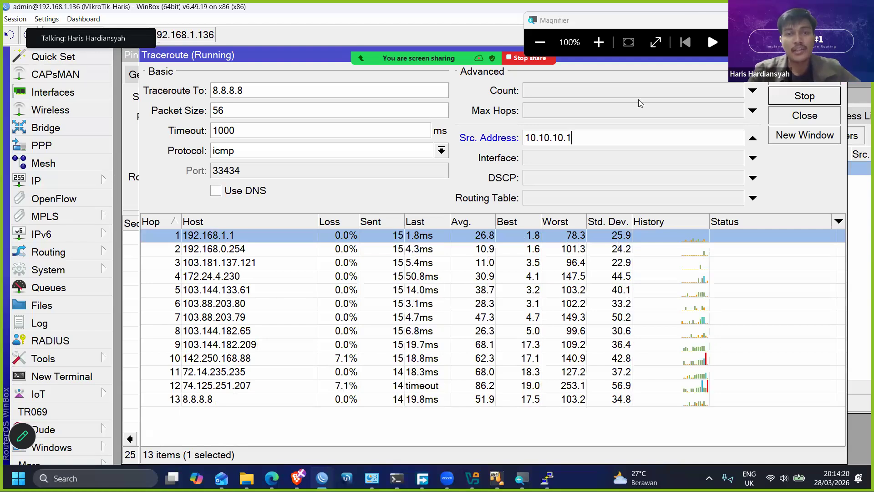
left_click(101, 183)
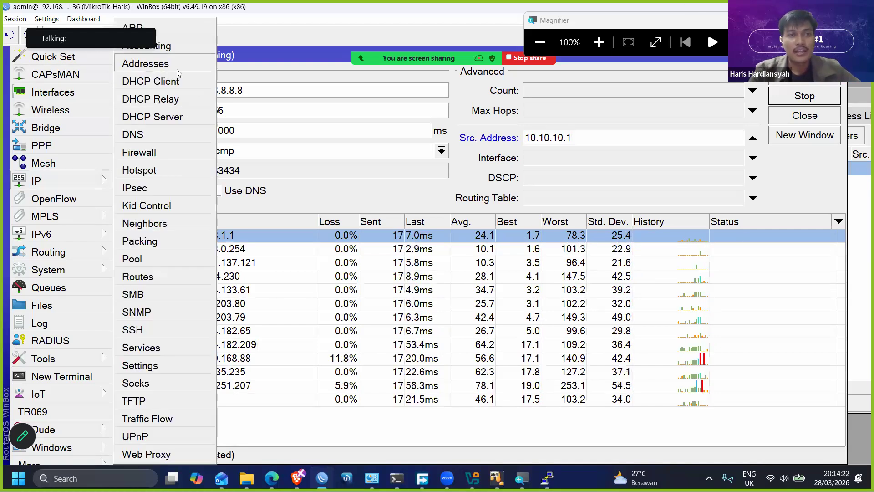
left_click(177, 68)
left_click(498, 222)
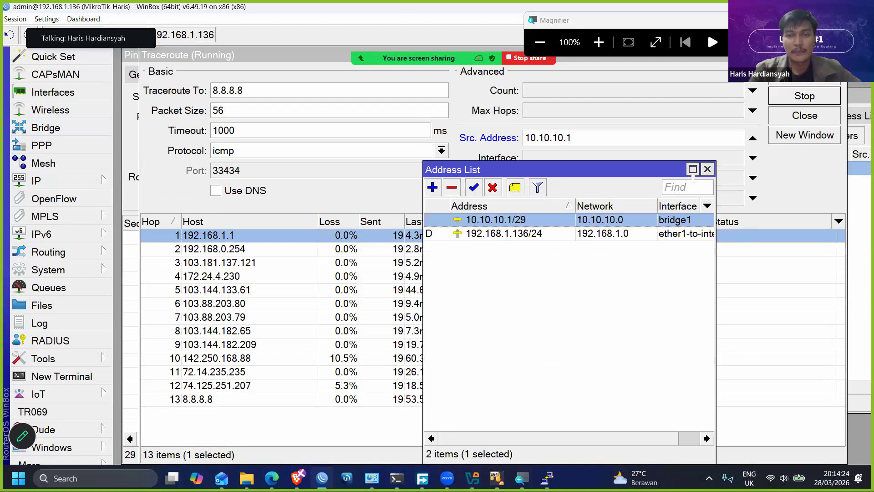
left_click(706, 169)
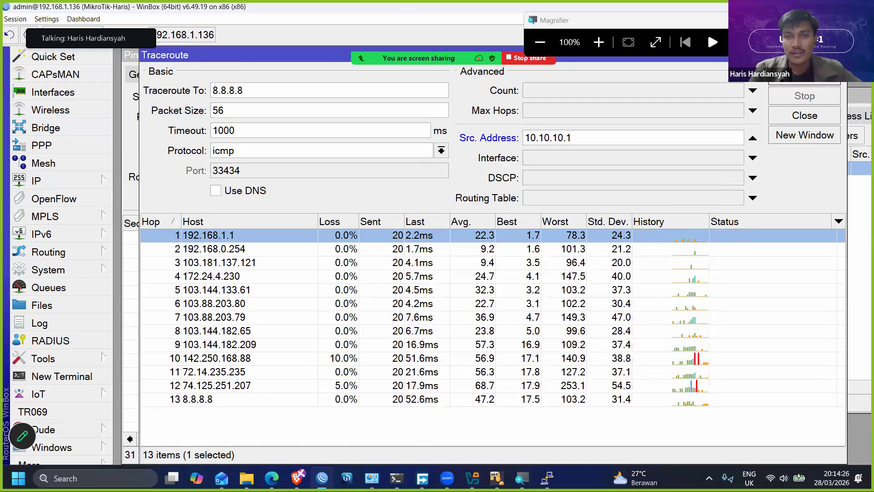
left_click(804, 76)
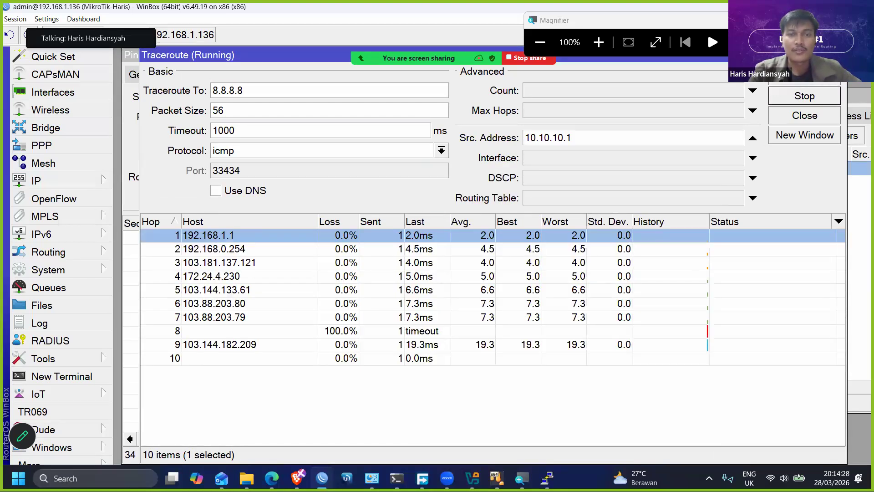
- Disable the srcnat masquerade rule and move the Firewall window aside to expose the running traceroute
left_click(854, 202)
left_click(687, 168)
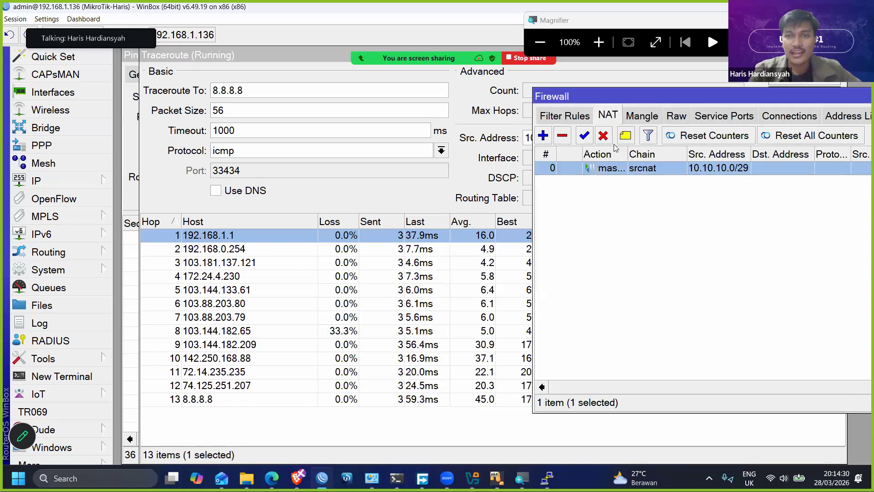
left_click(603, 136)
left_click_drag(610, 101, 735, 141)
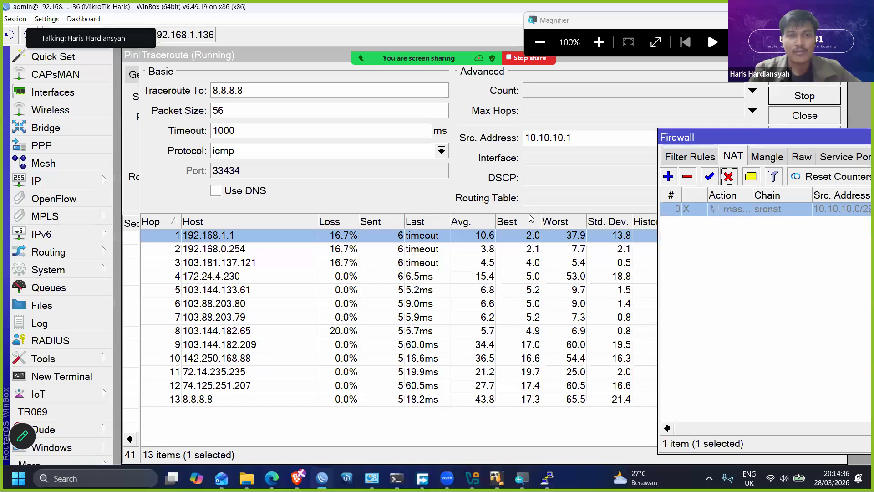
- Restart the traceroute to 8.8.8.8 from 10.10.10.1 and re-enable the masquerade rule while it runs
left_click(474, 190)
left_click(795, 96)
left_click(796, 78)
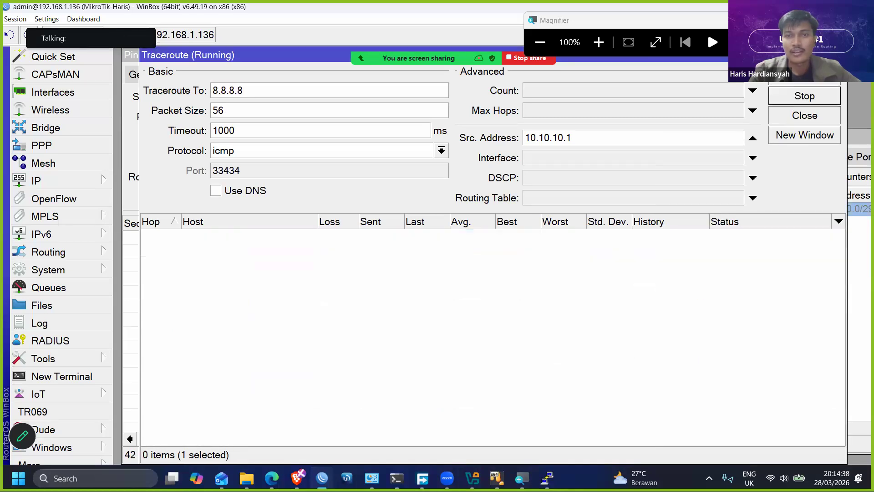
left_click(855, 236)
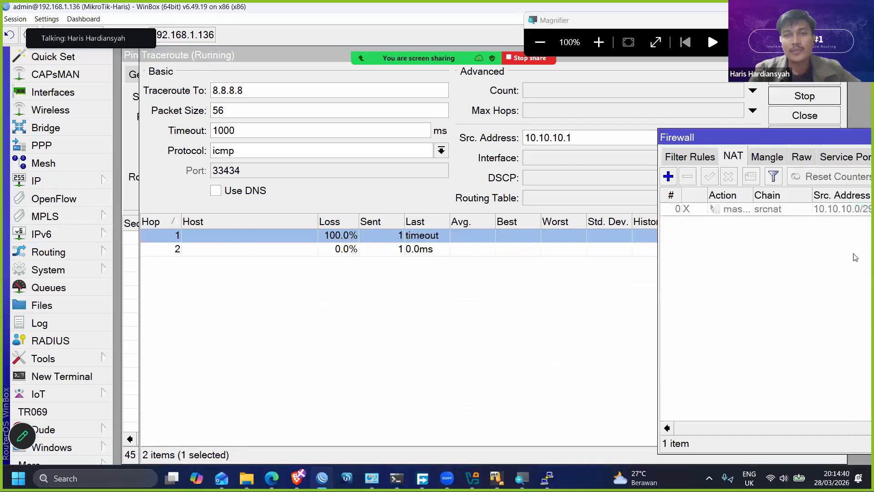
left_click(711, 181)
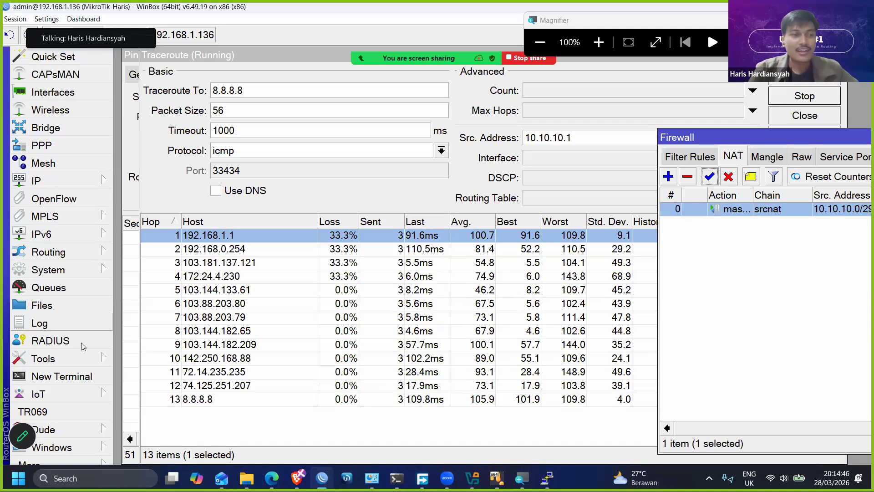
- Clear the ping's source address, restart the ping to 8.8.8.8, and review its target and source address settings
left_click(130, 240)
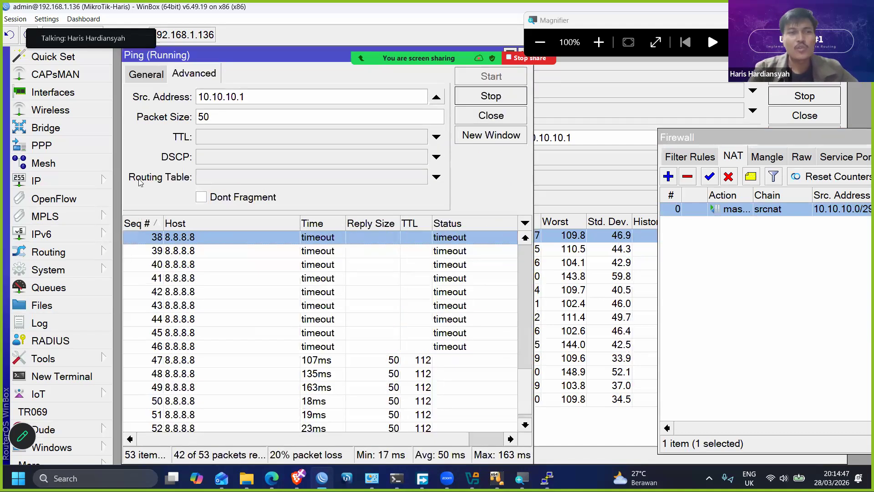
left_click(146, 75)
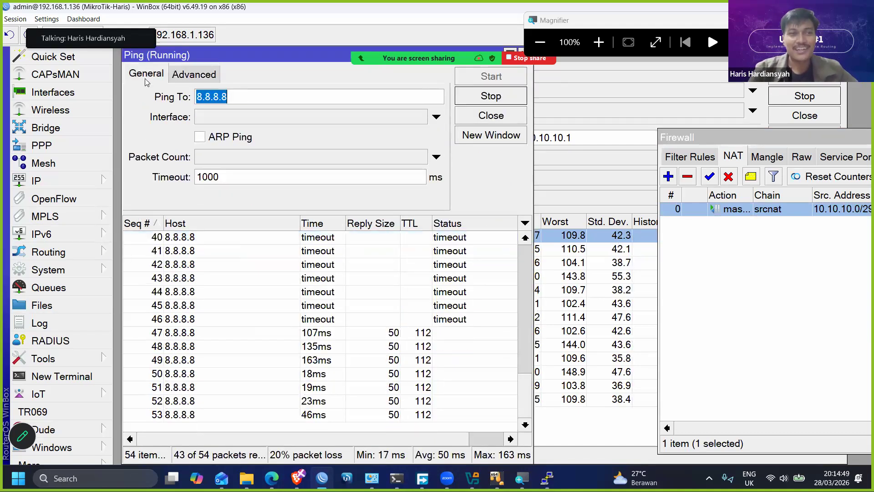
left_click(192, 75)
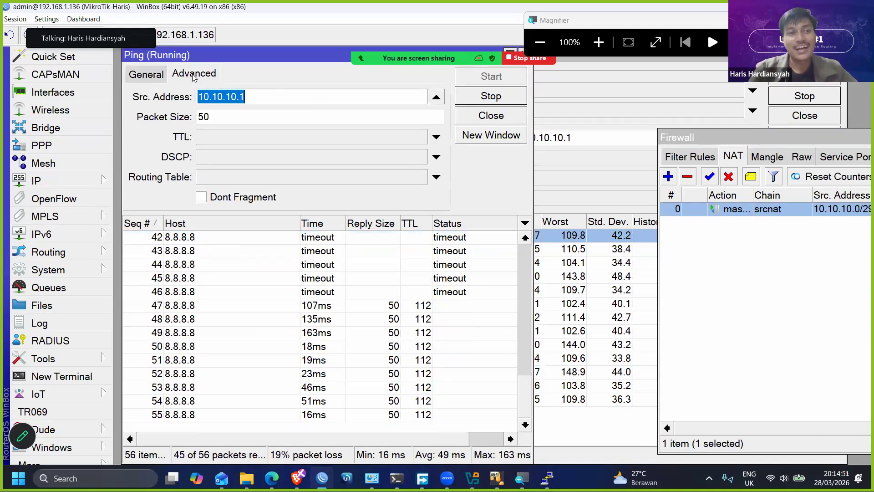
left_click(436, 97)
left_click(491, 96)
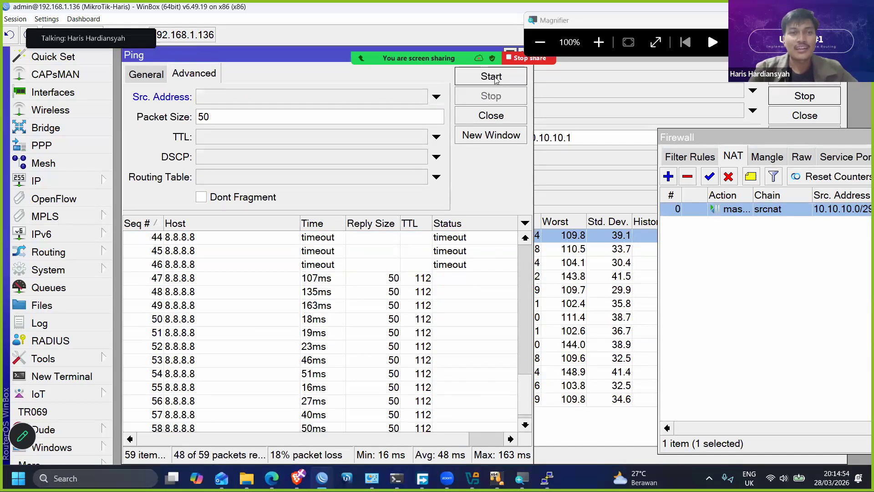
left_click(490, 76)
left_click(146, 74)
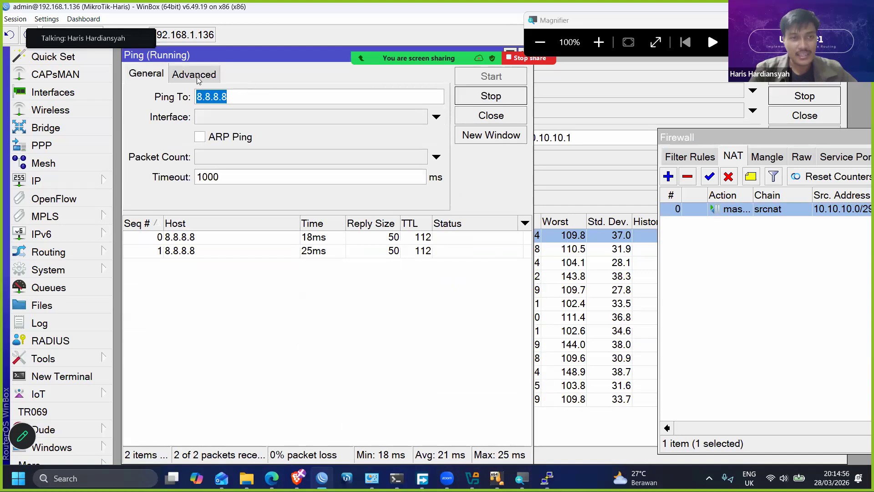
left_click(195, 74)
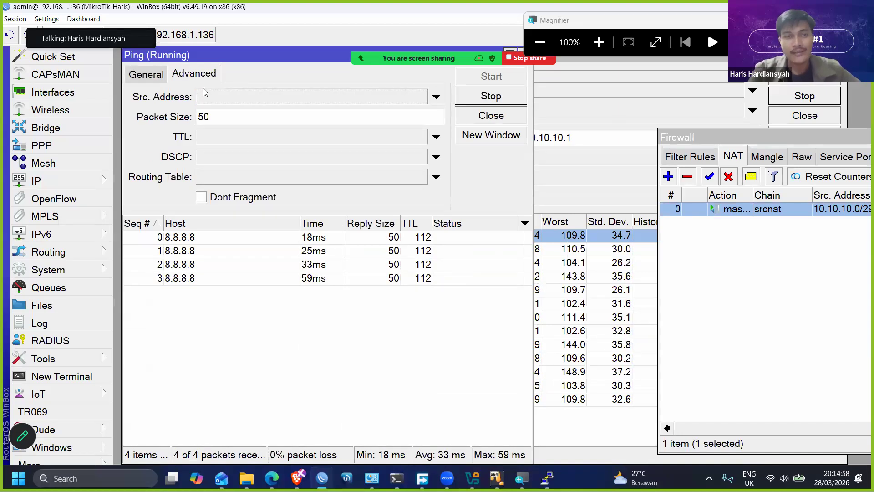
left_click(204, 98)
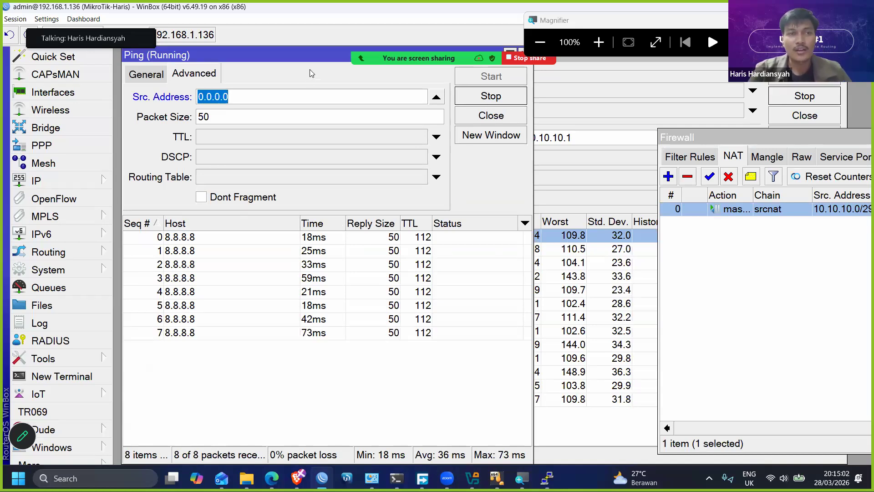
- Close the Ping, Firewall and Traceroute windows to clear the workspace
left_click_drag(312, 55, 311, 84)
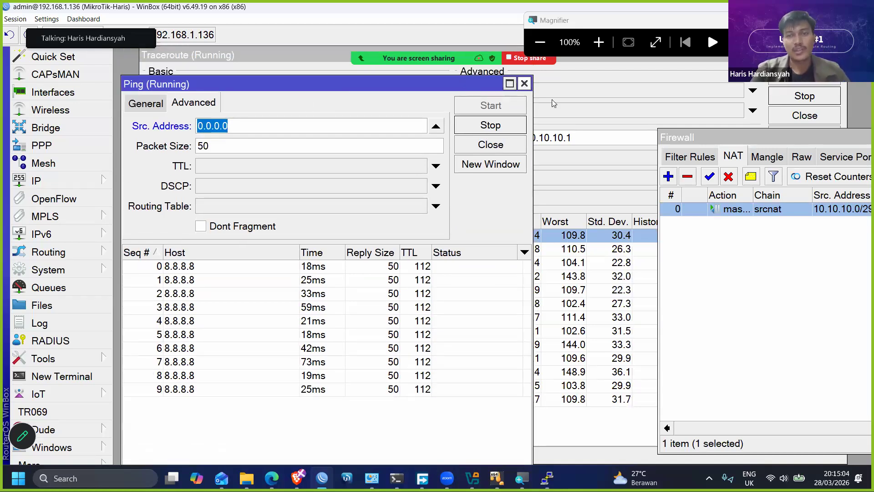
left_click(525, 84)
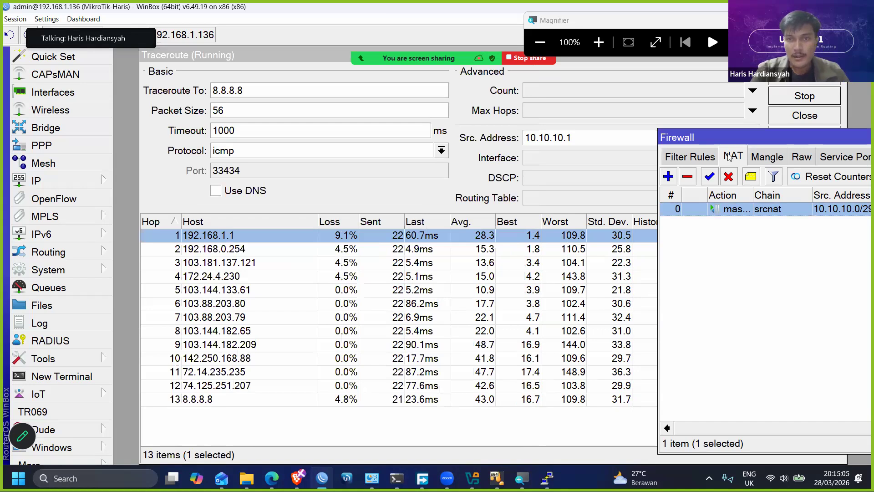
left_click_drag(683, 137, 85, 130)
left_click(810, 131)
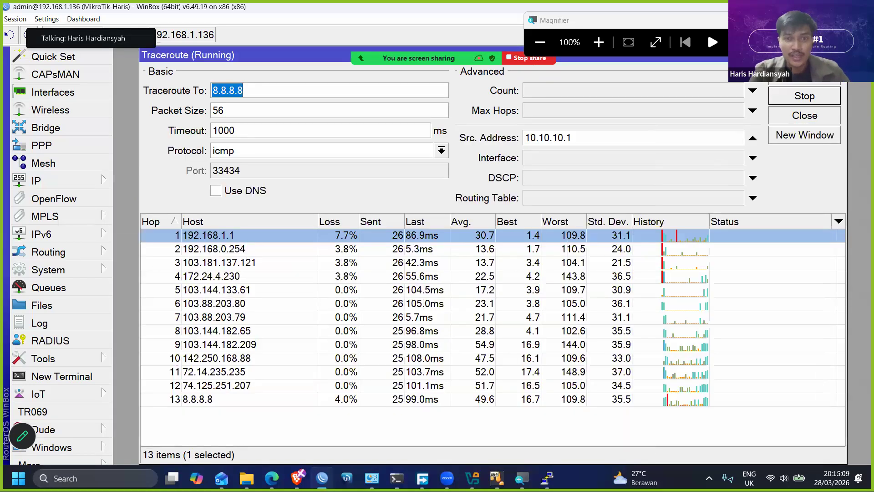
left_click(840, 55)
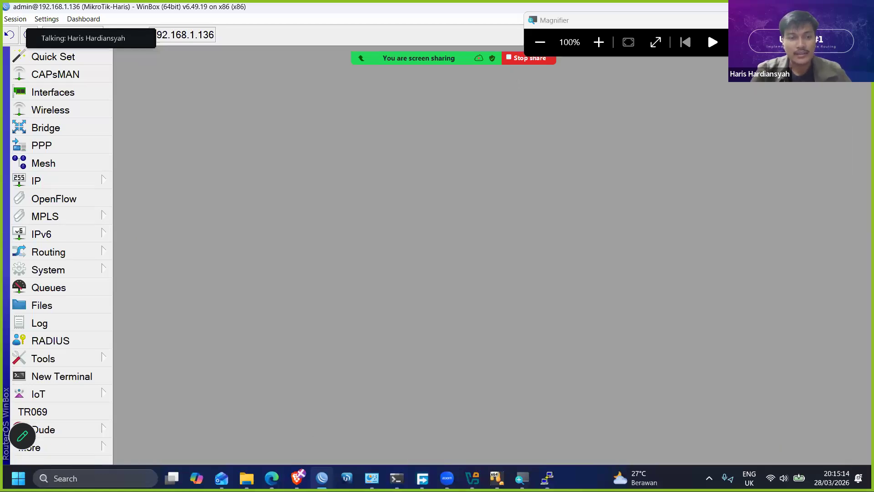
- Switch to the Public Training Slide presentation in Brave and present it full screen from the Live Lab Test slide
mouse_move(294, 472)
left_click(269, 420)
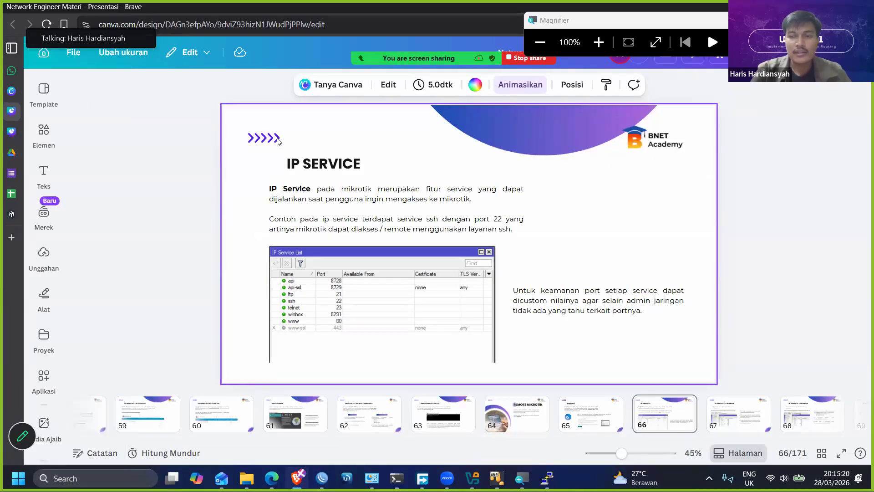
left_click(42, 134)
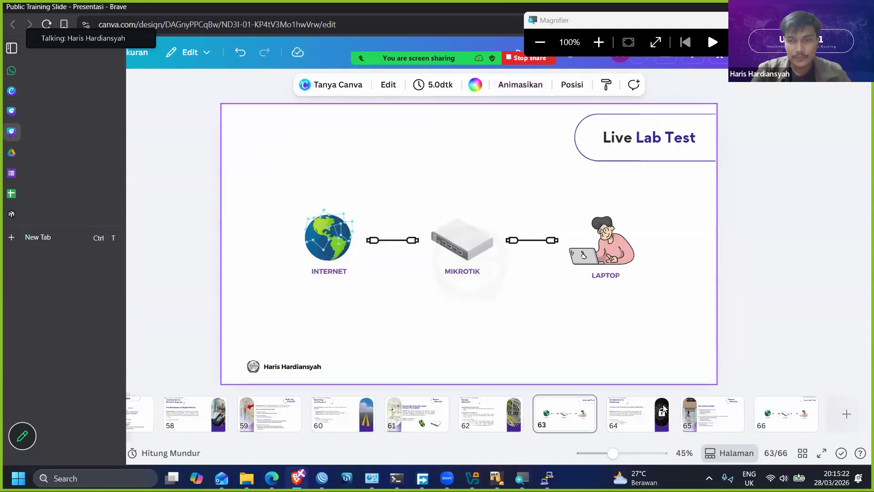
left_click(822, 454)
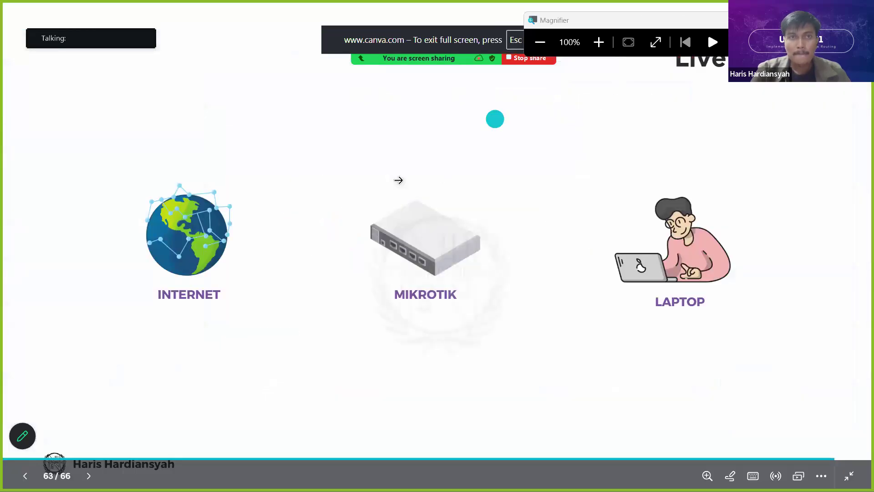
- Advance the presentation to the Introduction to Hardening slide and unmute the meeting microphone
left_click(399, 179)
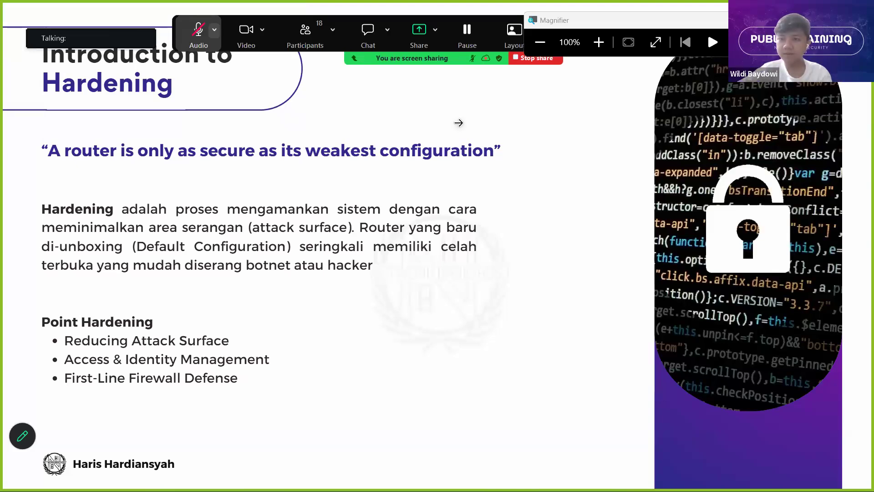
key("alt+a")
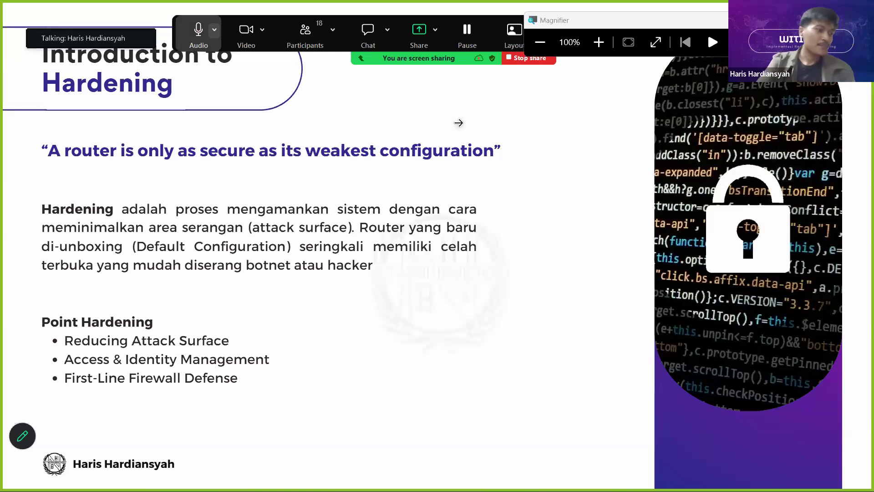
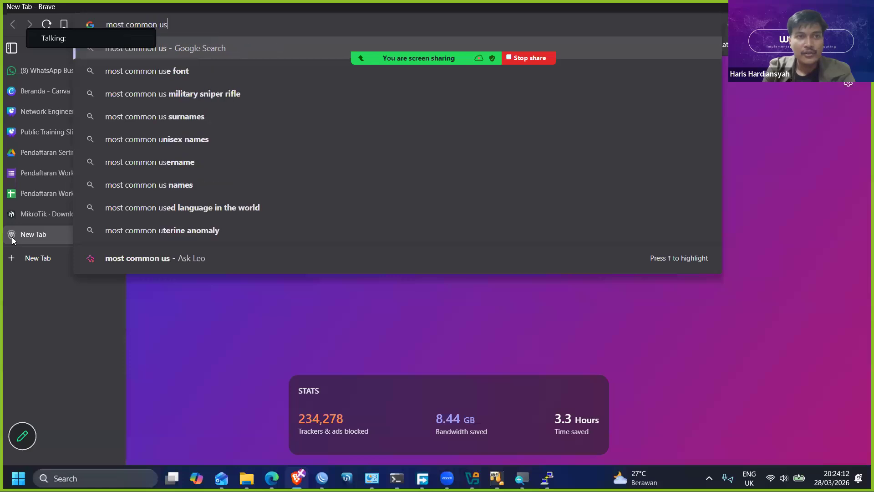
- Search the web for "most common username" and skim the results
key("Return")
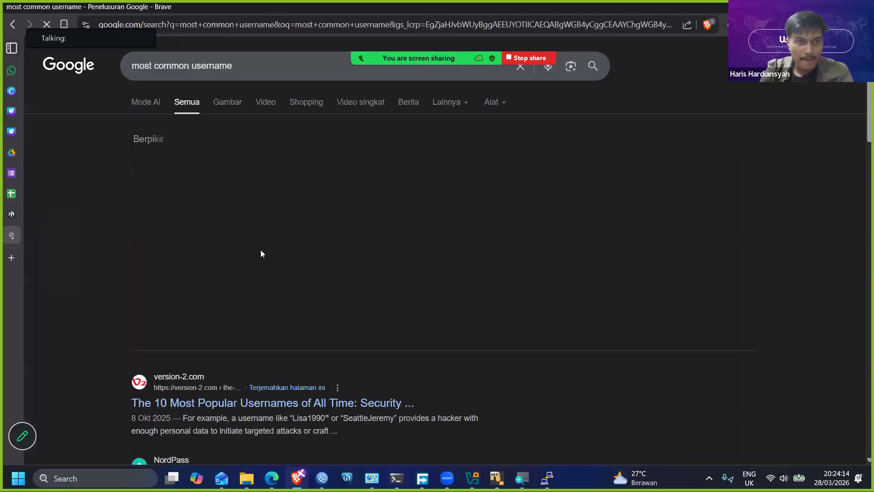
scroll(230, 177, "down", 3)
scroll(230, 176, "down", 2)
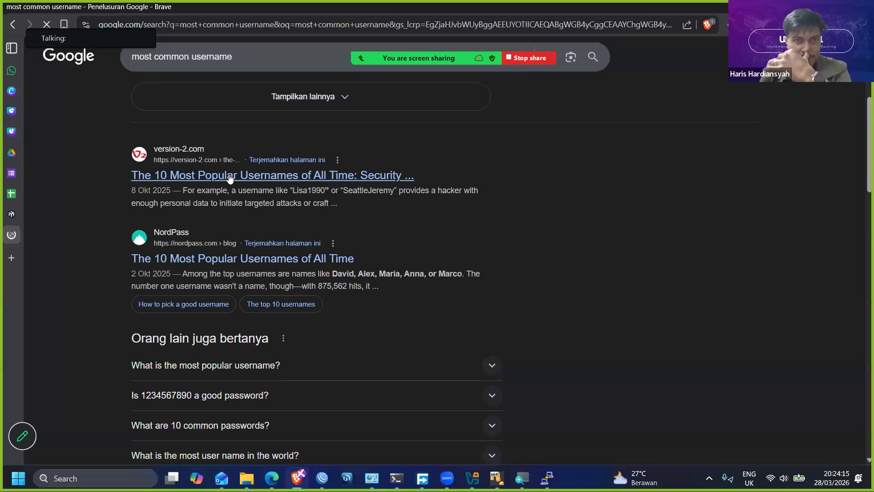
scroll(230, 177, "up", 1)
- Refine the web search to "most common username github 100000"
left_click(262, 70)
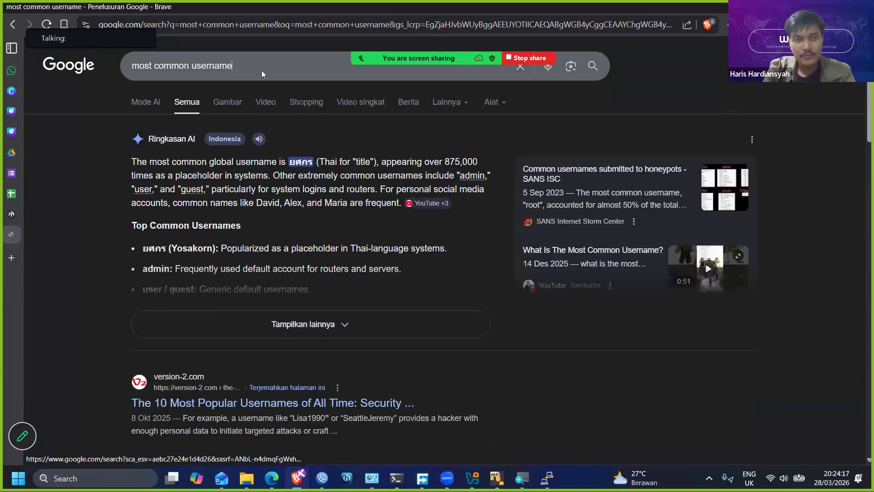
type("gib")
key("BackSpace")
left_click(306, 91)
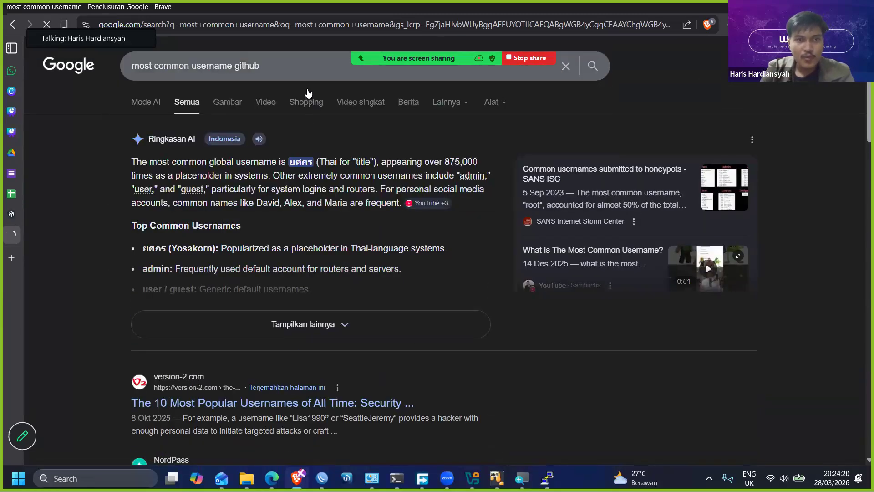
left_click(309, 72)
type("10000")
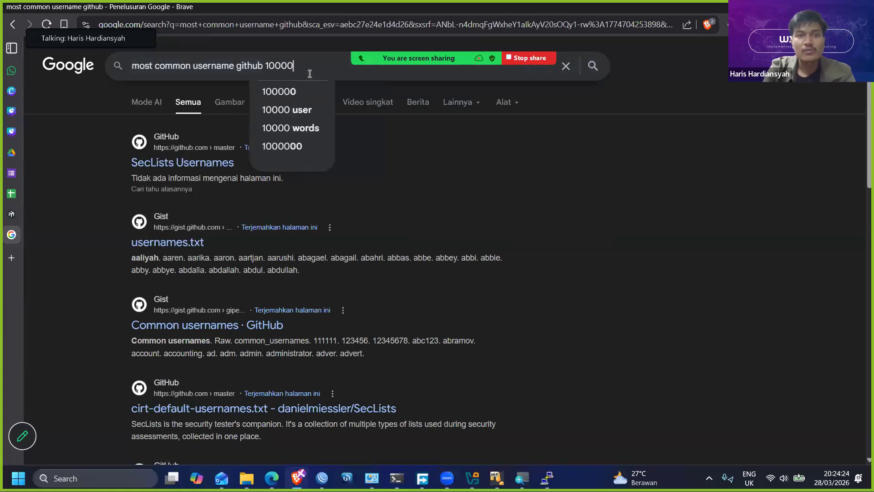
type("0")
key("Return")
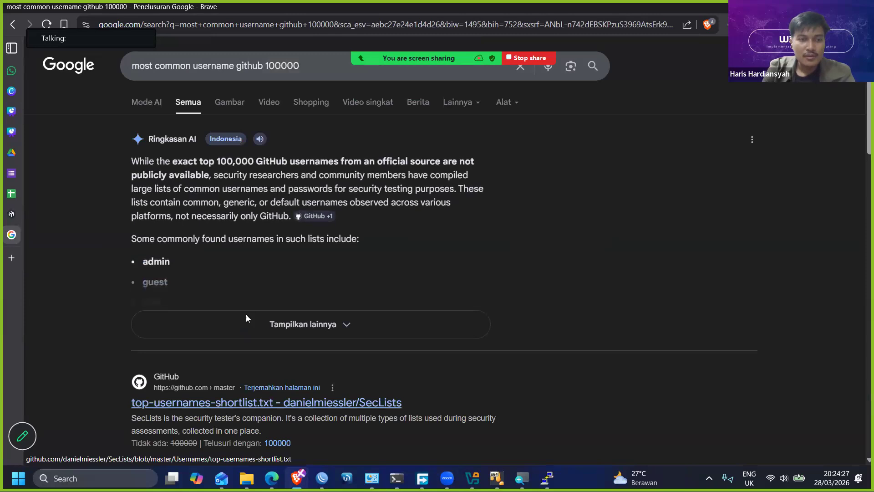
- Open the 100k-usernames GitHub repository from the search results and look over its contents
scroll(244, 323, "down", 1)
scroll(232, 337, "down", 2)
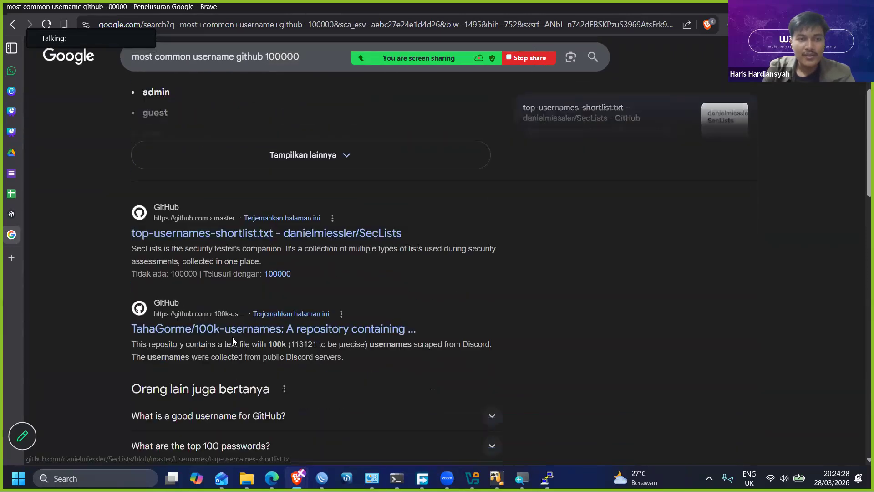
left_click(246, 312)
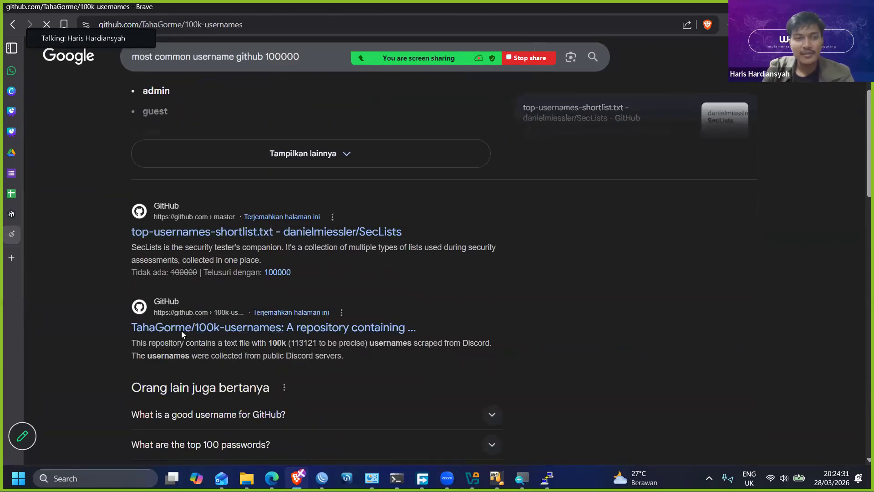
scroll(152, 251, "down", 5)
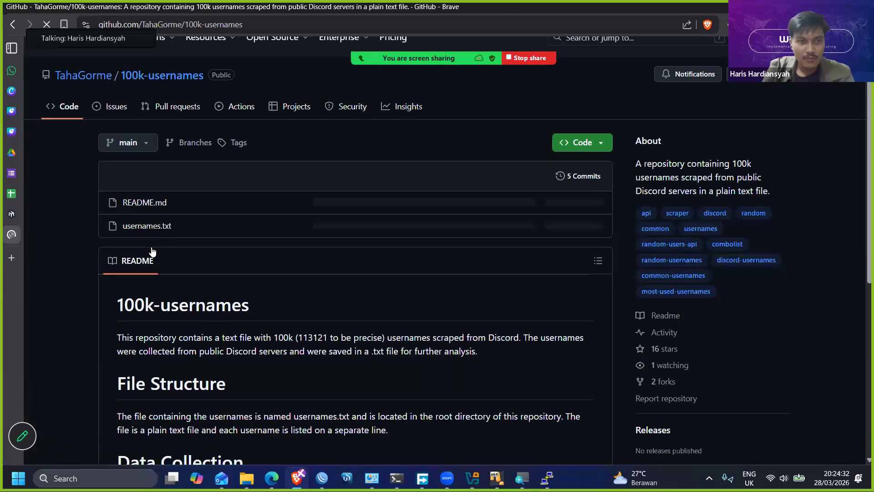
scroll(147, 252, "up", 5)
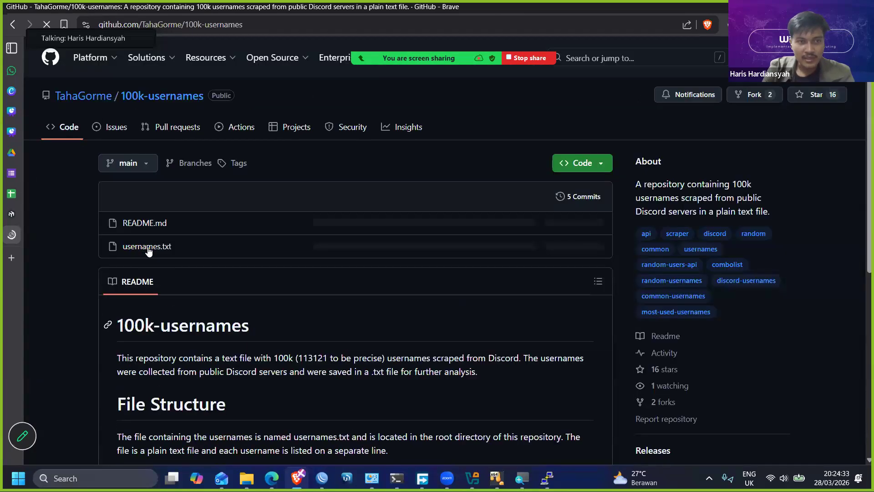
- View the usernames.txt list inside the 100k-usernames repository
left_click(248, 244)
scroll(247, 246, "down", 7)
scroll(264, 268, "up", 7)
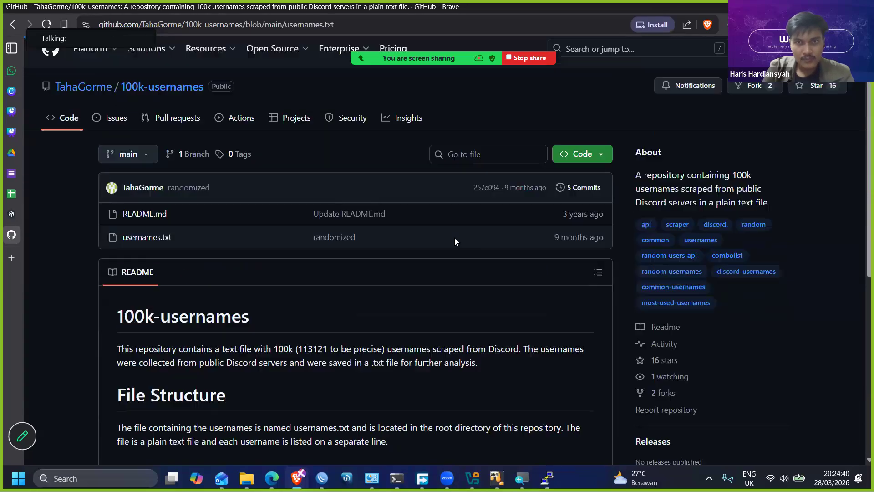
left_click(142, 247)
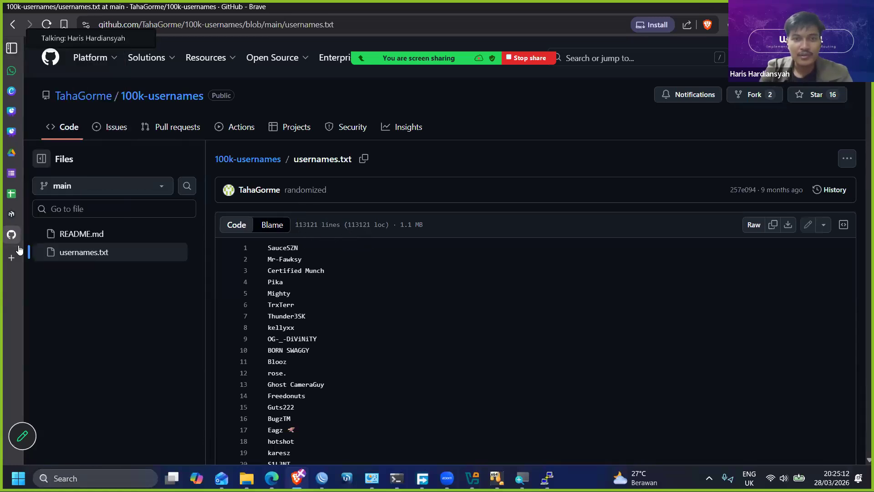
- Close the usernames.txt page, switch to the WinBox router session, and unmute the meeting microphone
mouse_move(59, 248)
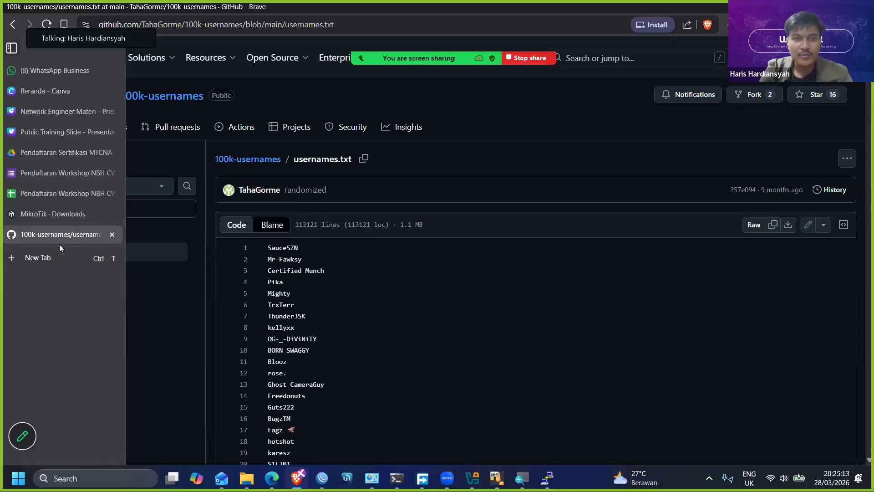
left_click(112, 234)
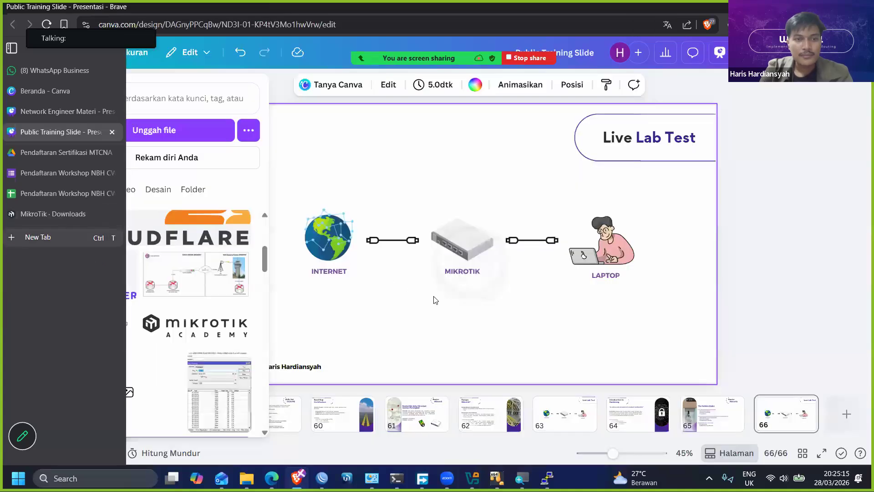
mouse_move(321, 478)
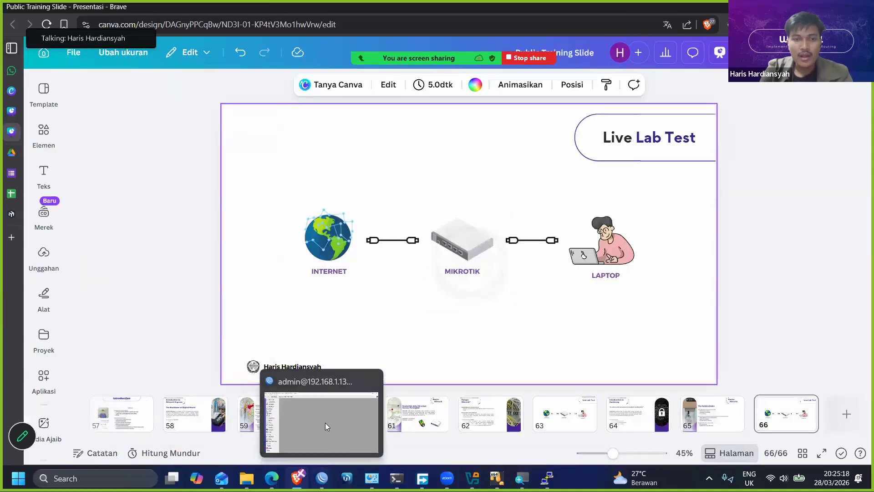
left_click(325, 426)
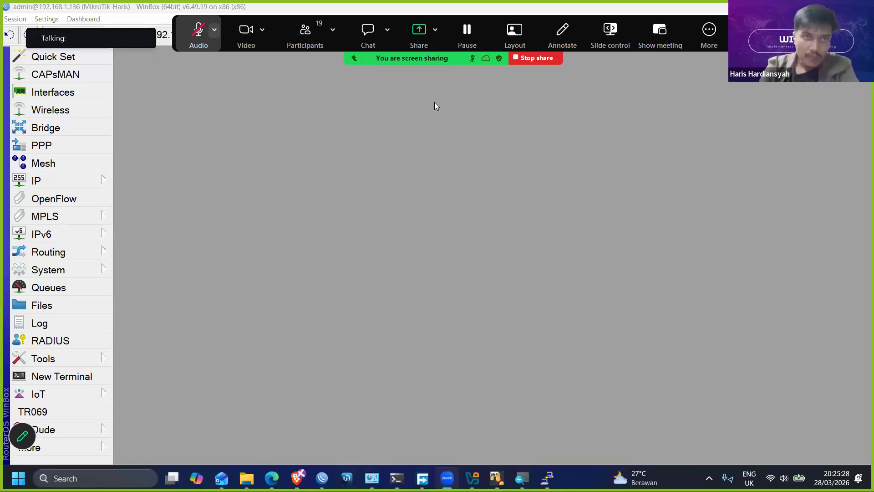
key("alt+a")
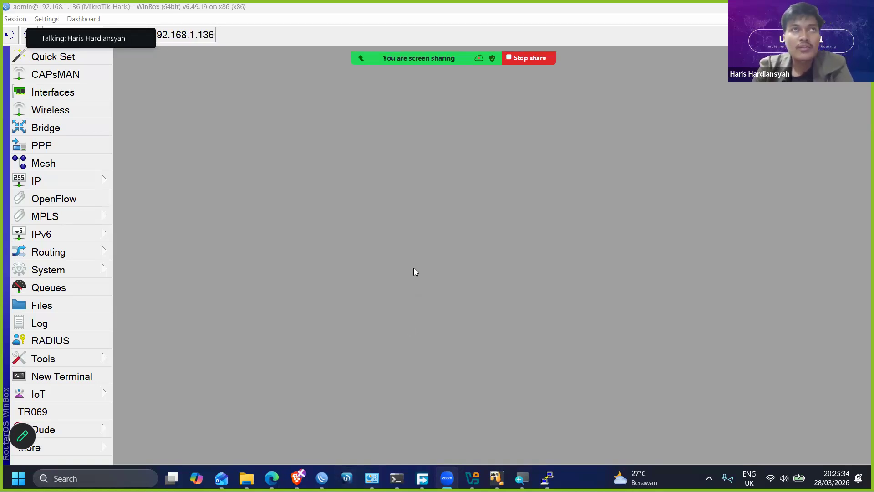
- Reduce the WinBox interface zoom and open the router's system user list
left_click(72, 272)
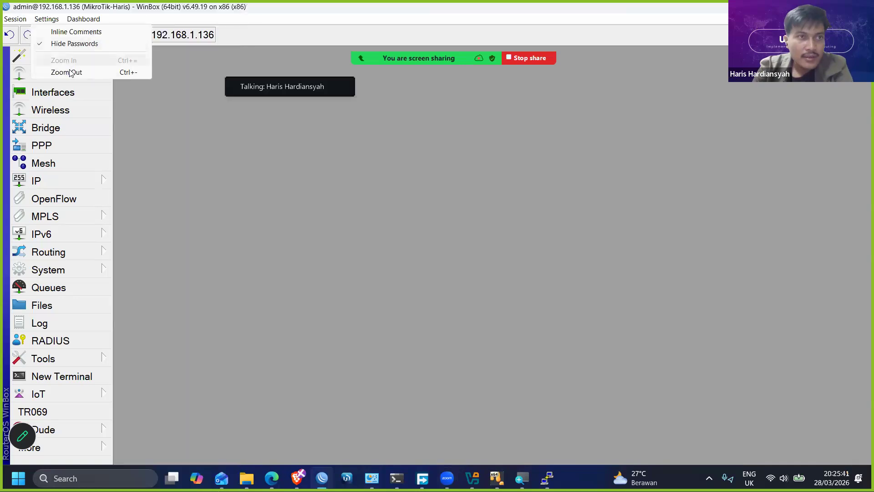
left_click(70, 72)
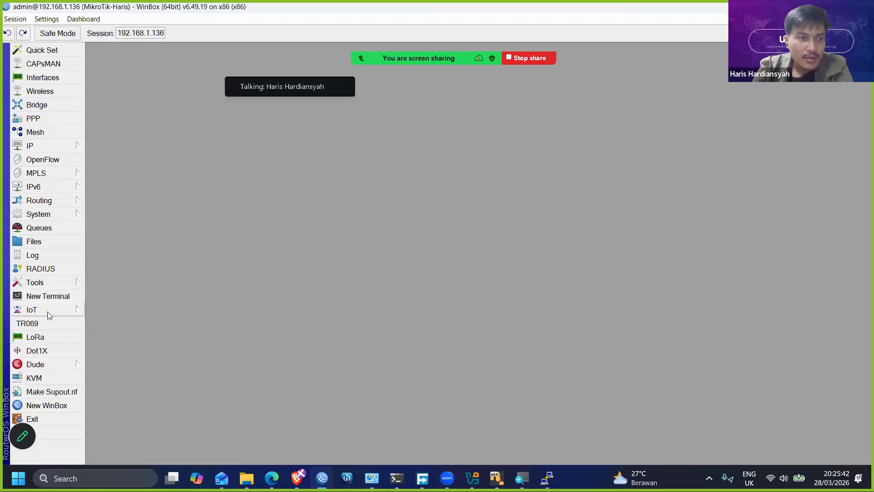
left_click(63, 214)
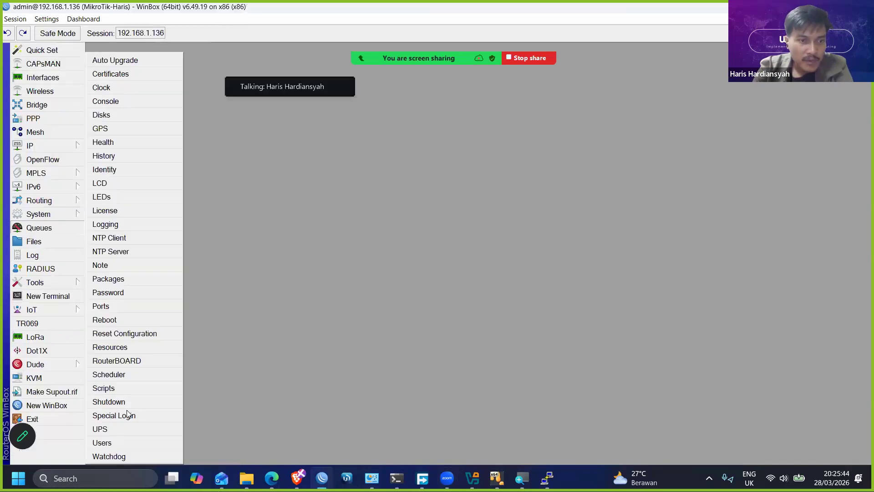
left_click(109, 454)
left_click(48, 214)
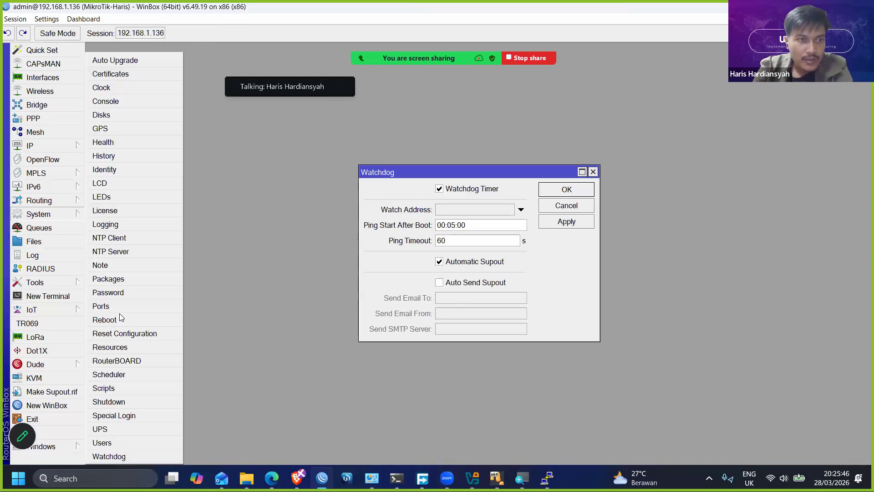
left_click(120, 441)
- Close the Watchdog window and reposition the User List so it is fully in view
left_click(566, 206)
left_click_drag(427, 138, 414, 239)
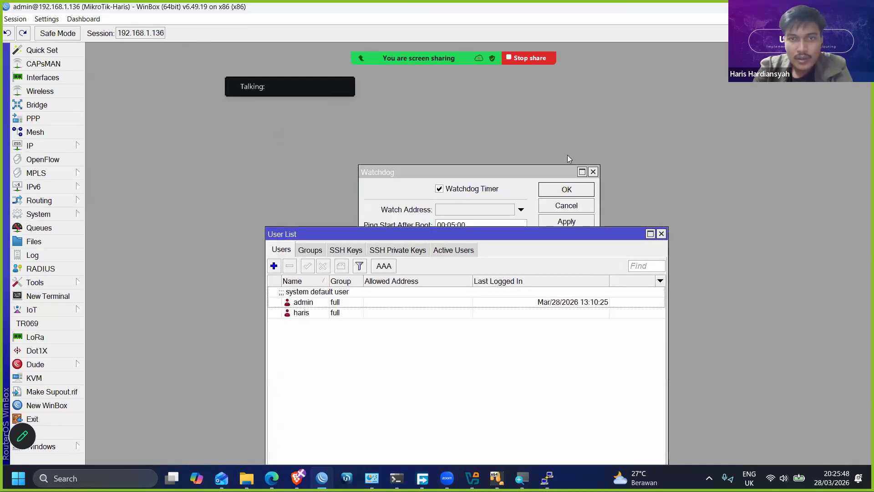
left_click(594, 173)
left_click_drag(504, 237, 509, 129)
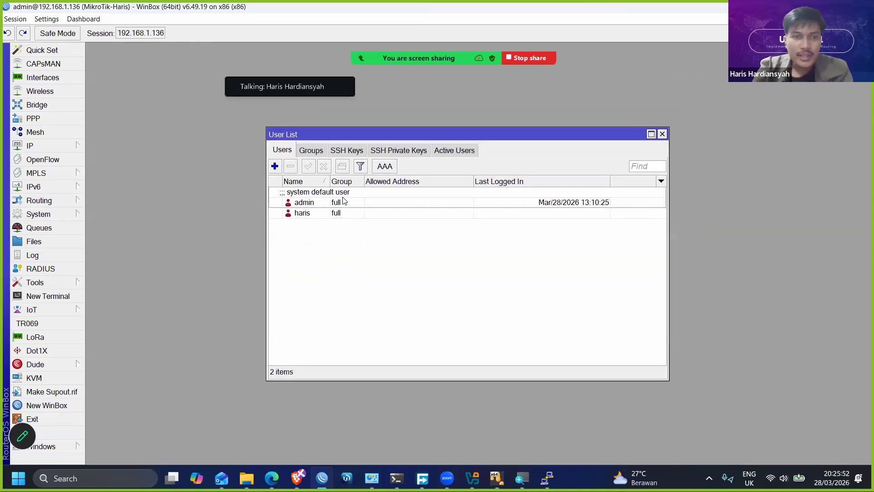
- Start a new router user with the trainer's first name as username, group full, and enter and confirm the account password
left_click(346, 202)
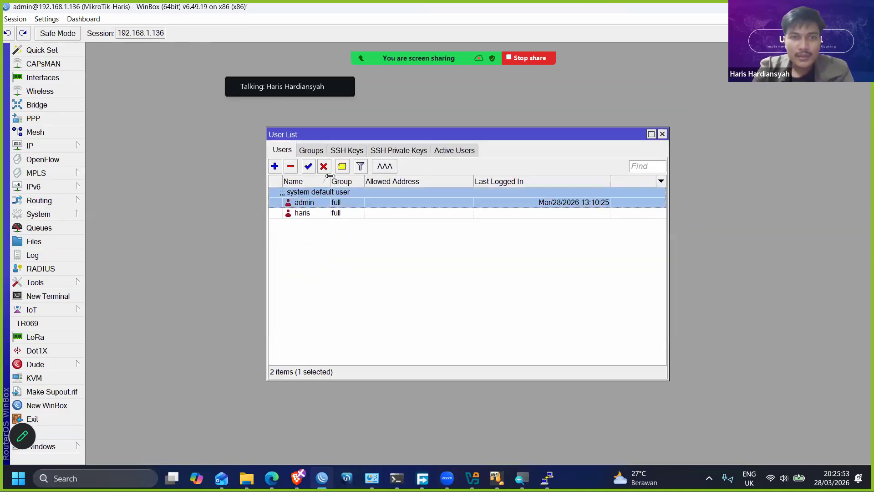
left_click(275, 166)
type("haris")
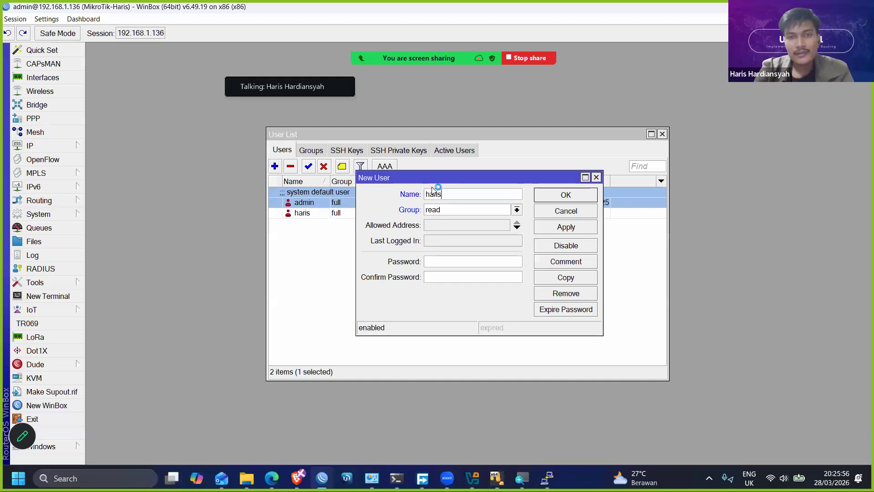
left_click(457, 211)
left_click(449, 221)
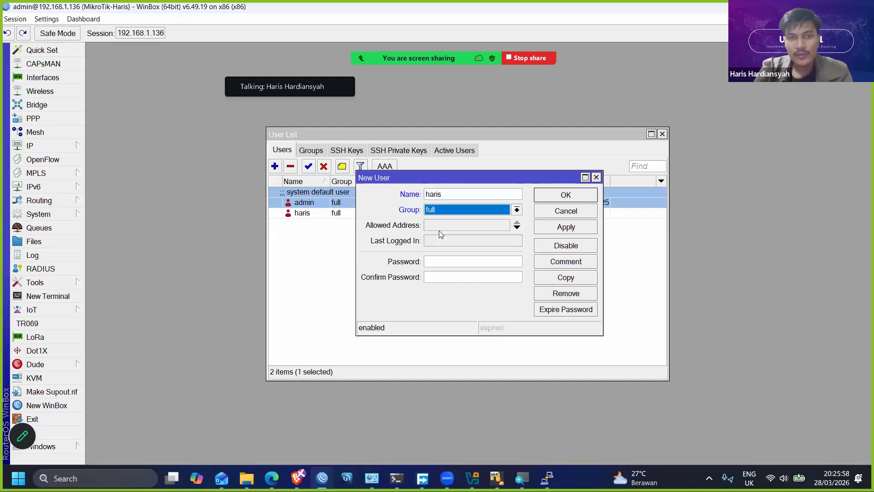
left_click(448, 226)
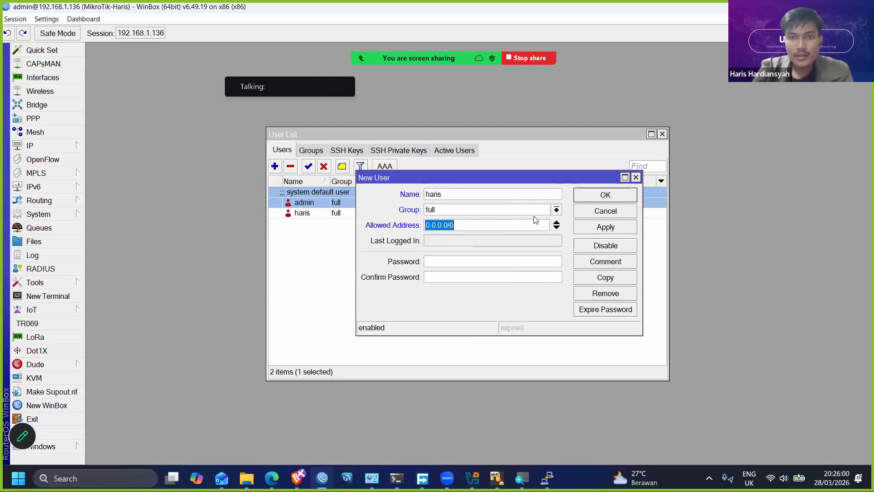
left_click(443, 263)
type("*****")
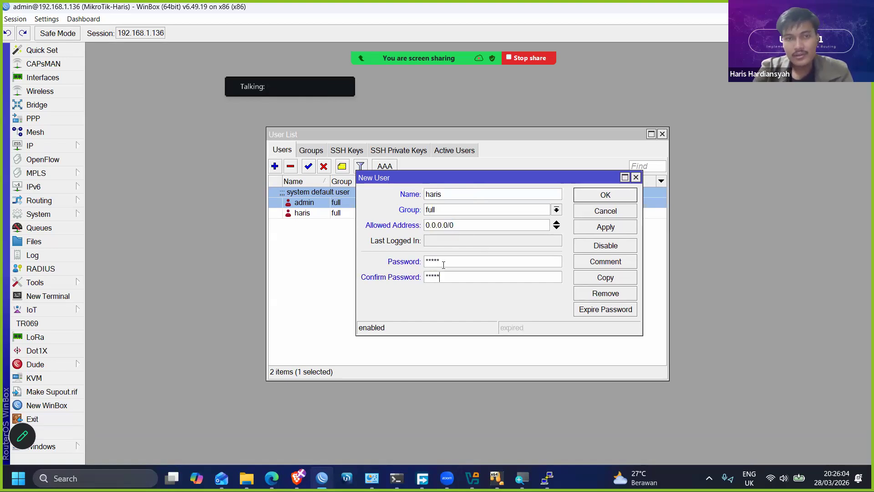
- Restrict the new user's allowed address to 192.168.1.0/24 and try to apply the new account
left_click(462, 226)
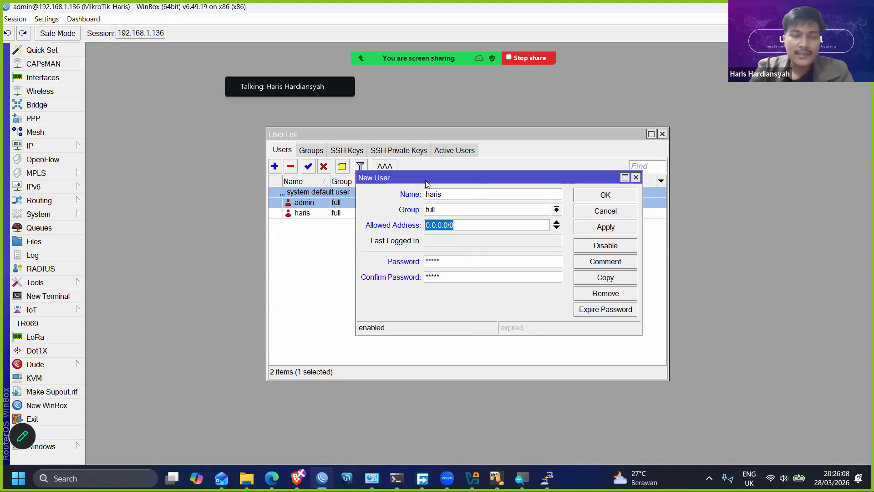
right_click(150, 32)
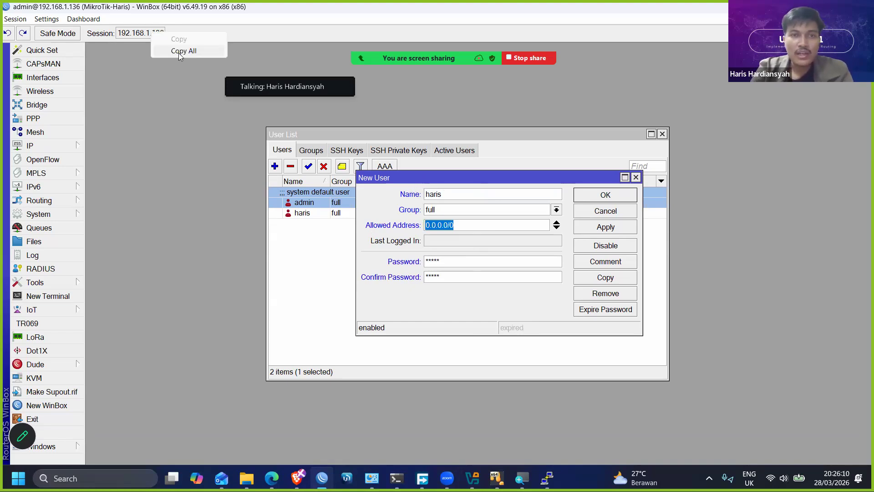
left_click(178, 52)
key("ctrl+v")
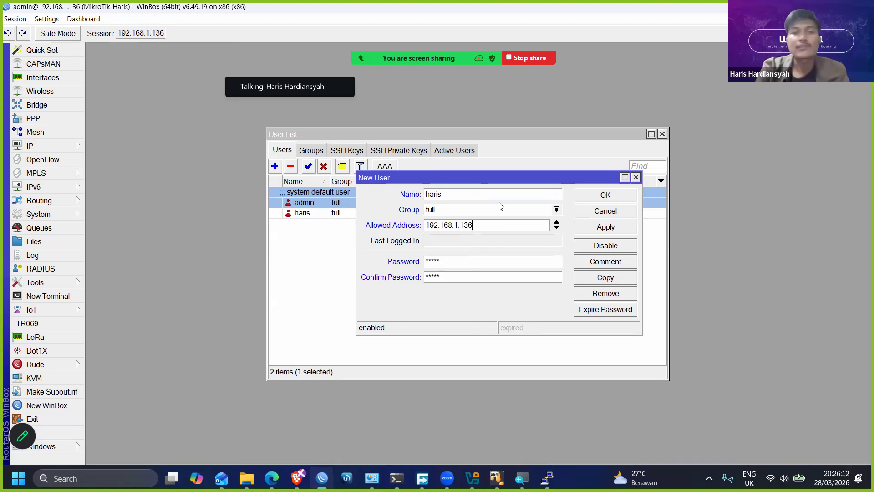
key("BackSpace")
type("0/24")
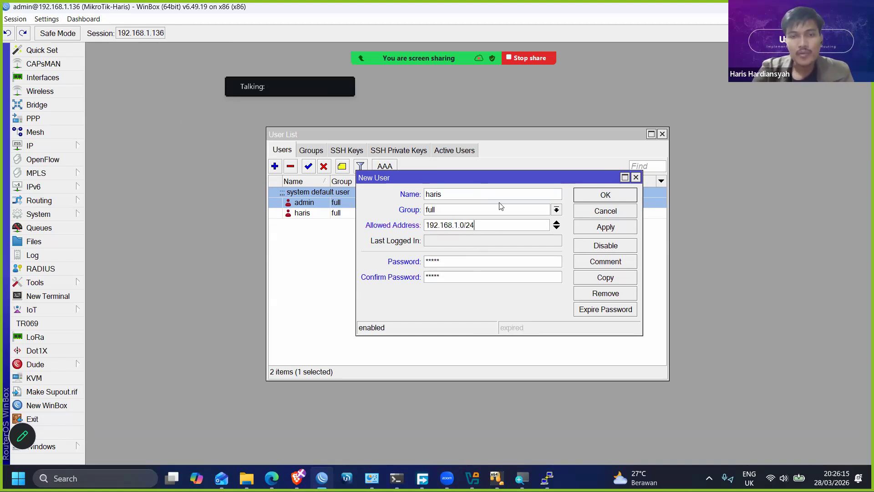
left_click(599, 231)
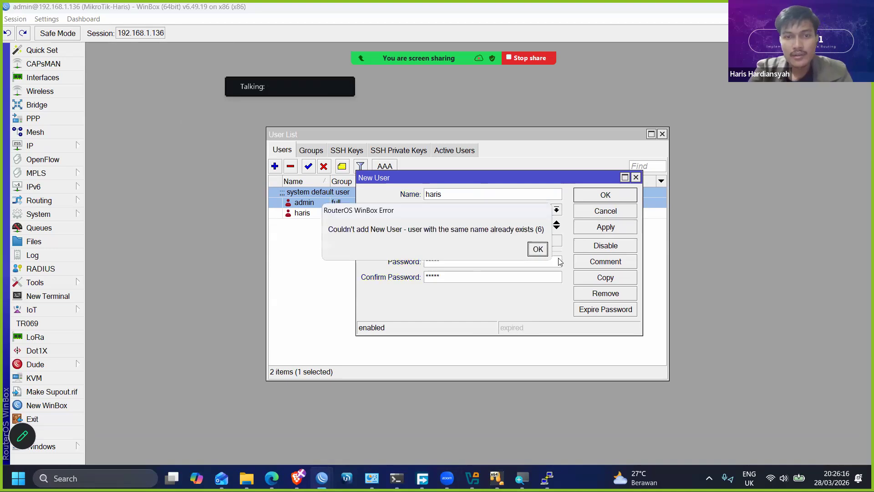
left_click(537, 248)
- Append "pc" to the new user's name and save the account
left_click(470, 190)
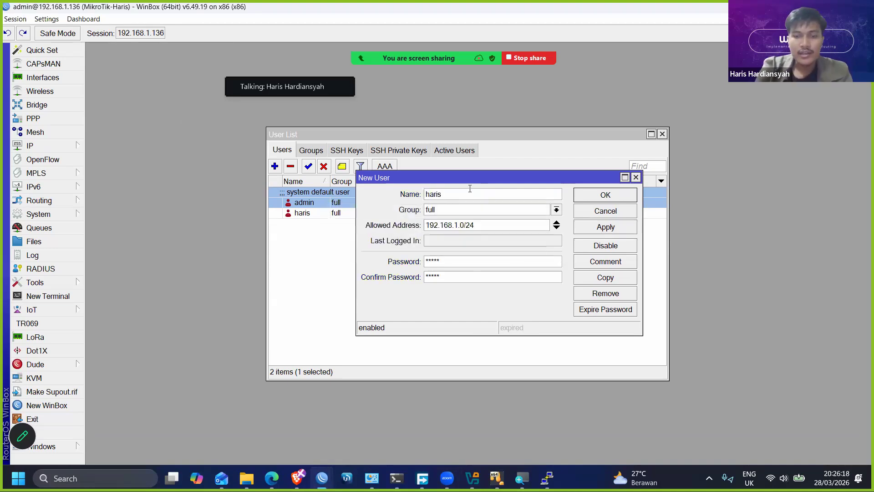
type("pc")
key("Return")
left_click(383, 228)
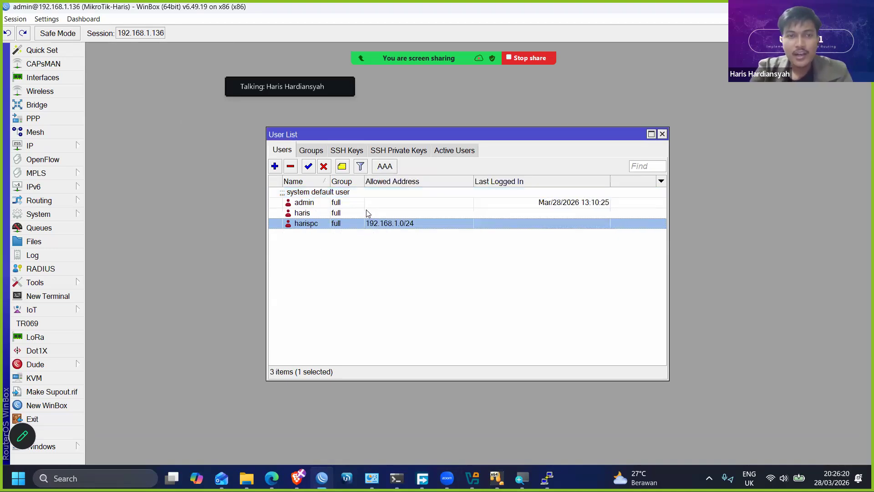
- Remove the duplicate user that has no allowed address and disable the default admin account
left_click(368, 213)
left_click(291, 166)
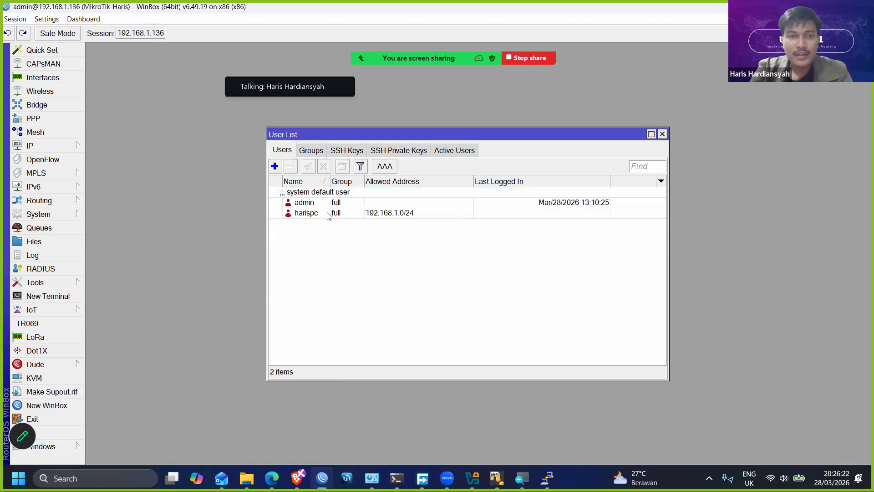
double_click(330, 214)
left_click(334, 203)
left_click(324, 166)
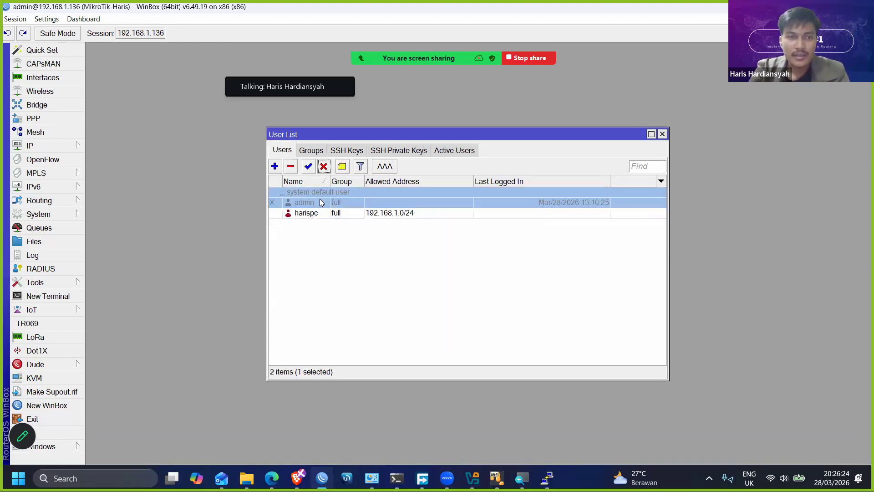
- Open the restricted user's settings and highlight its allowed address
double_click(316, 214)
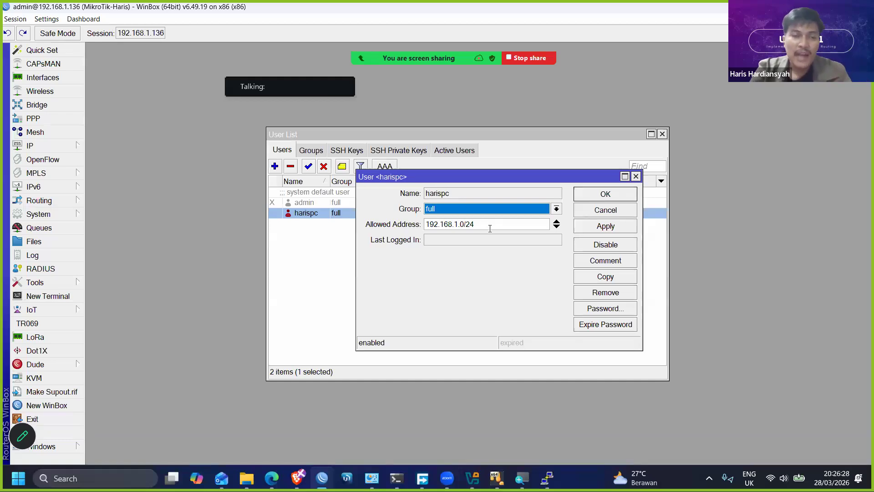
left_click_drag(494, 224, 389, 220)
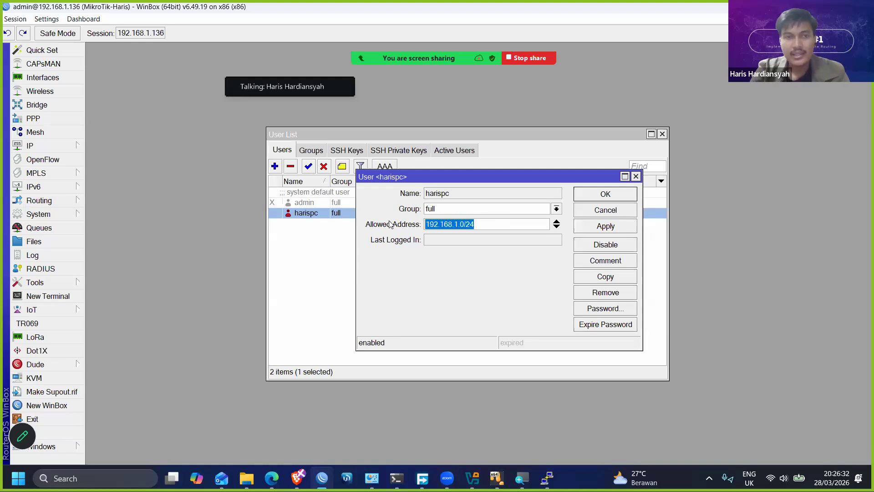
- Disconnect the admin session, log in to 192.168.1.136 with the restricted "pc" username instead, and dismiss the licence notice
left_click(22, 20)
left_click(57, 119)
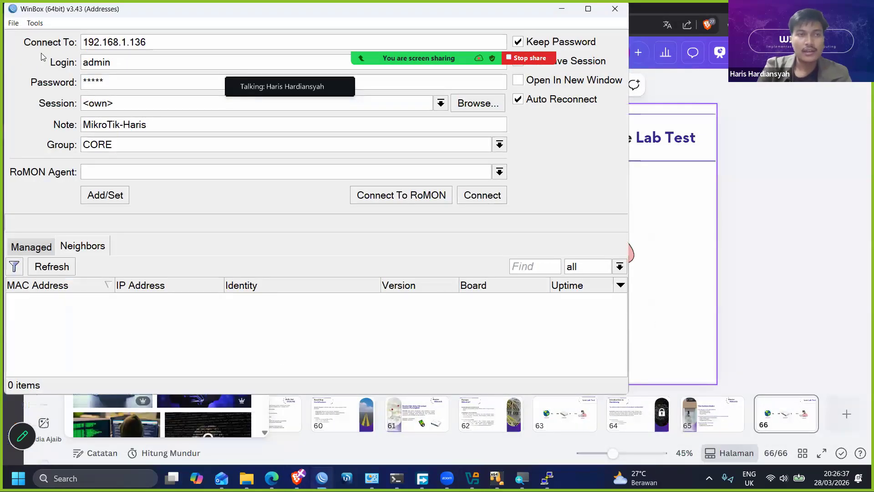
type("h")
key("BackSpace")
left_click(148, 298)
type("harispc")
key("Return")
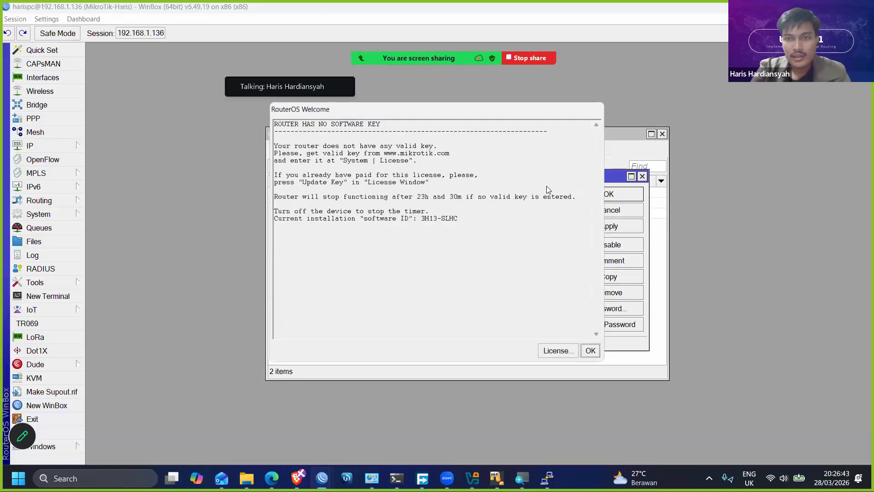
left_click(589, 351)
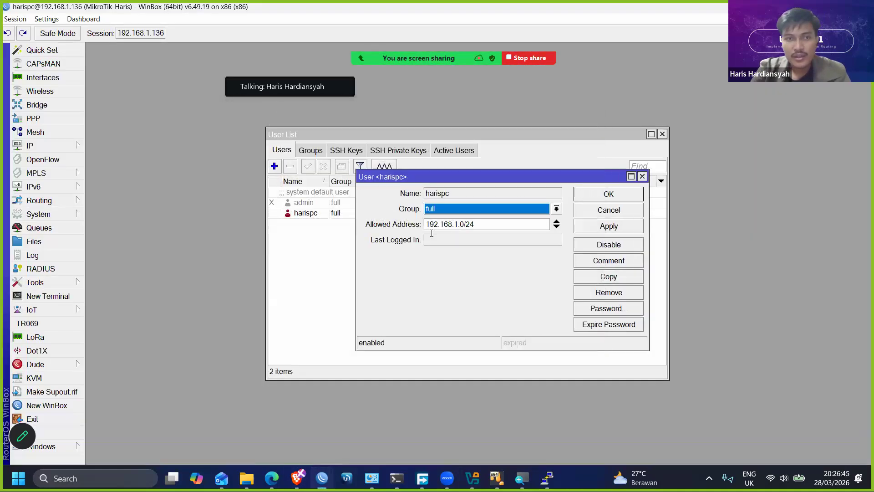
- Change the restricted user's allowed address to 192.168.2.0/24 in its settings
left_click(539, 221)
key("Left")
key("Left")
key("Left")
key("Left")
key("Left")
key("BackSpace")
type("2")
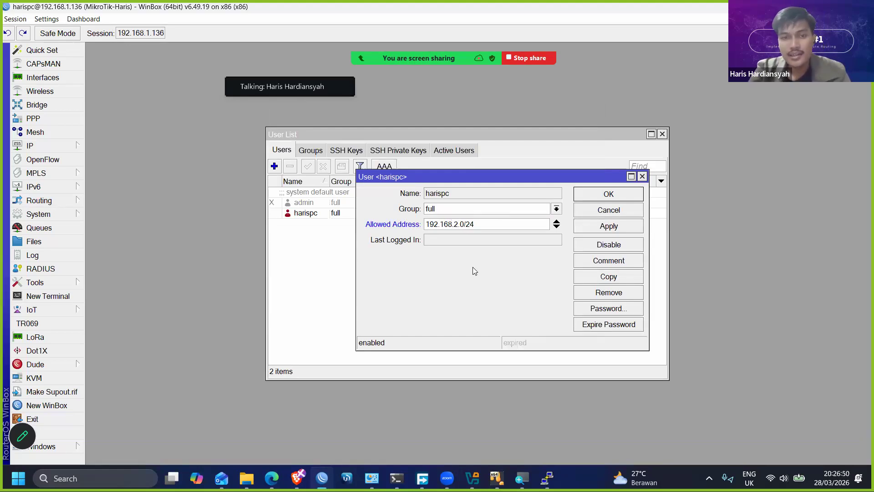
- Switch to Command Prompt, stop the running ping, and check the Wi-Fi adapter's IPv4 address with ipconfig
mouse_move(397, 478)
left_click(389, 424)
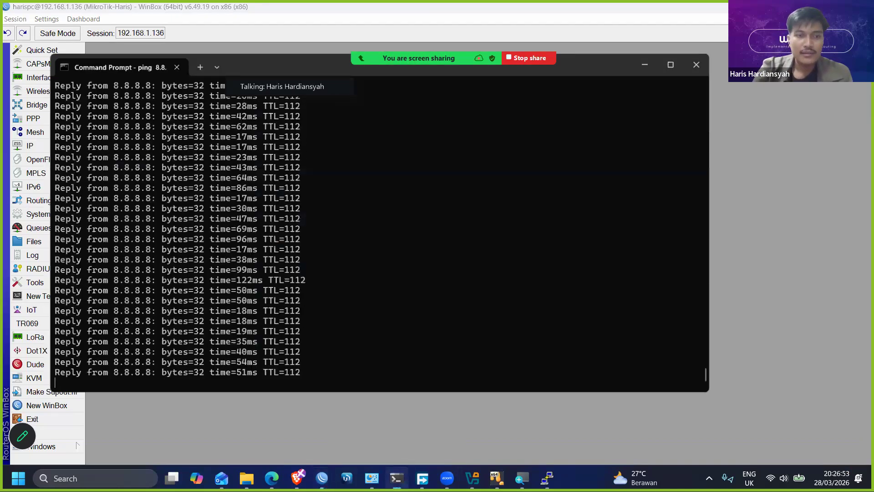
key("ctrl+c")
type("ipconfig")
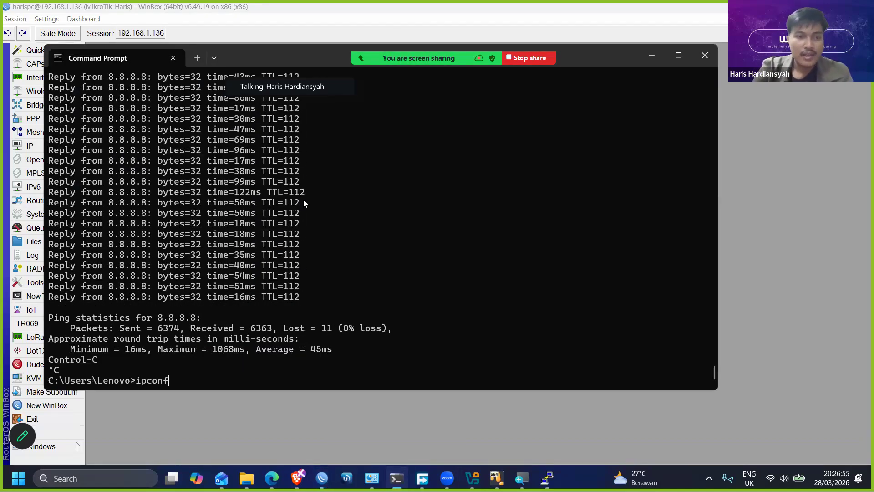
key("Return")
left_click_drag(261, 286, 283, 285)
left_click_drag(333, 58, 335, 67)
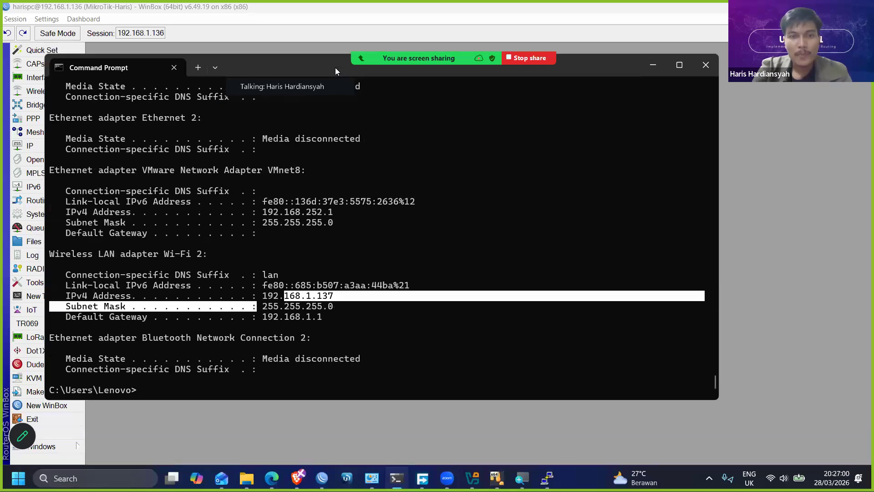
left_click(653, 64)
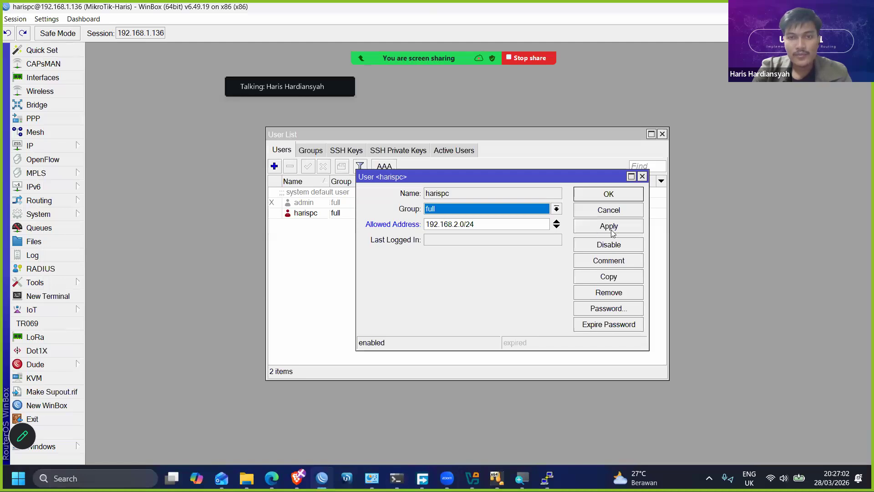
- Apply the user's address change and try logging in to 192.168.1.136 from a new WinBox window, re-entering the account password
left_click(612, 232)
left_click(64, 405)
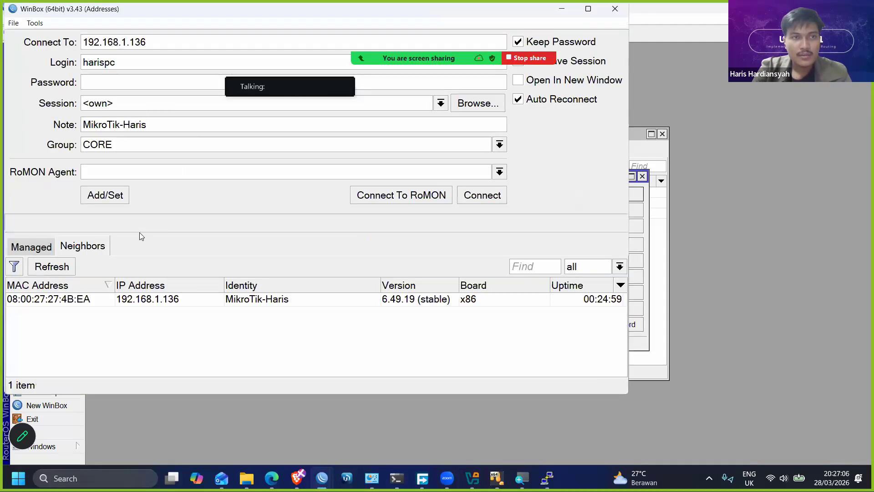
left_click(150, 301)
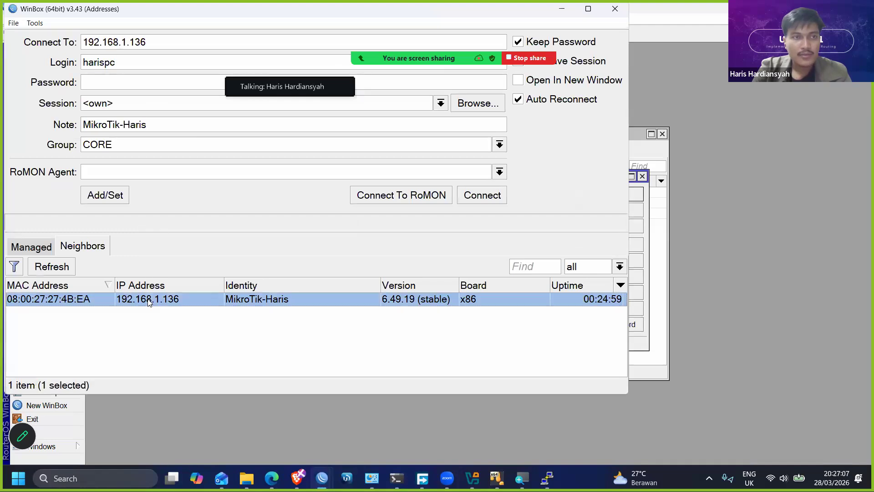
left_click(133, 80)
type("*****")
key("Return")
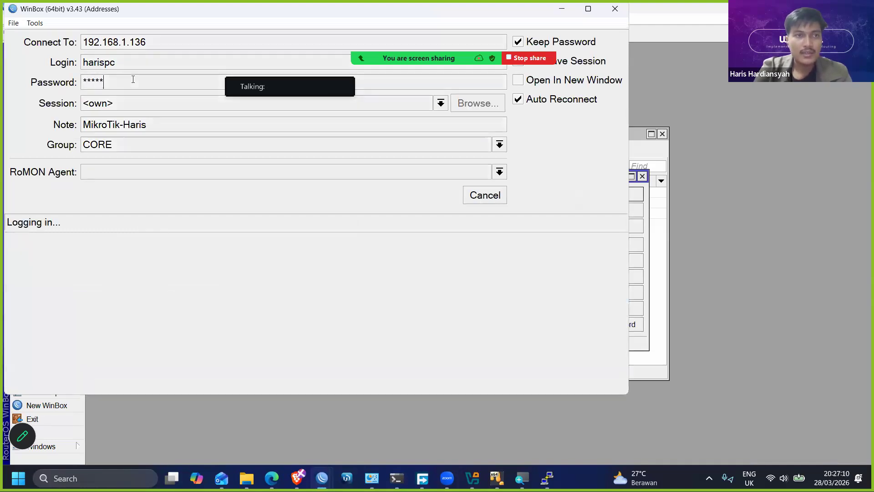
double_click(112, 88)
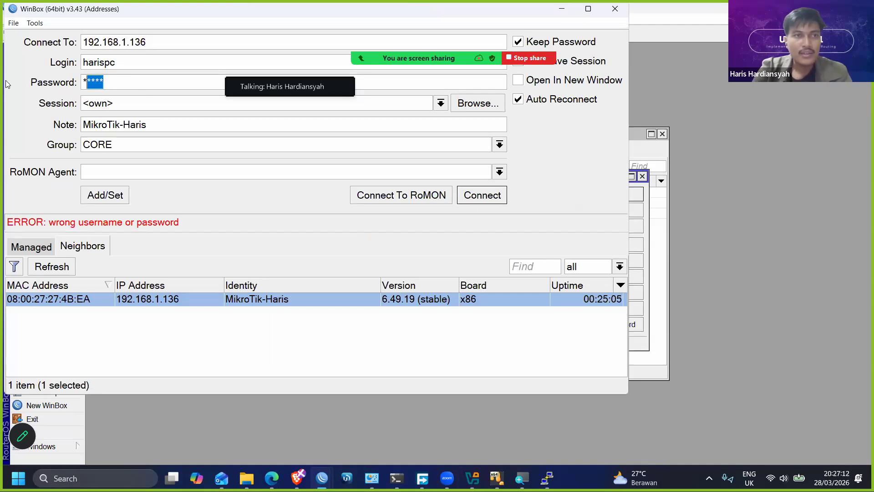
type("*****")
key("Return")
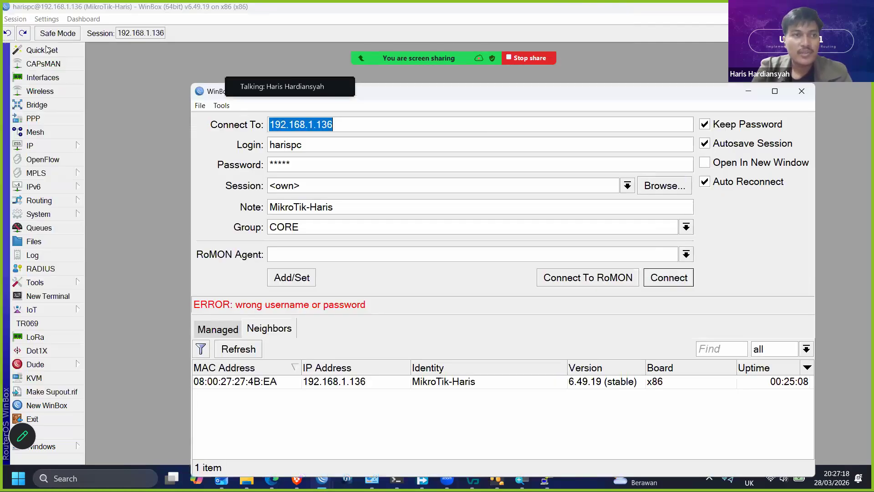
- Disconnect the open router session and try to log in again to 192.168.1.136 with the restricted account
left_click(22, 26)
left_click(15, 19)
left_click(53, 120)
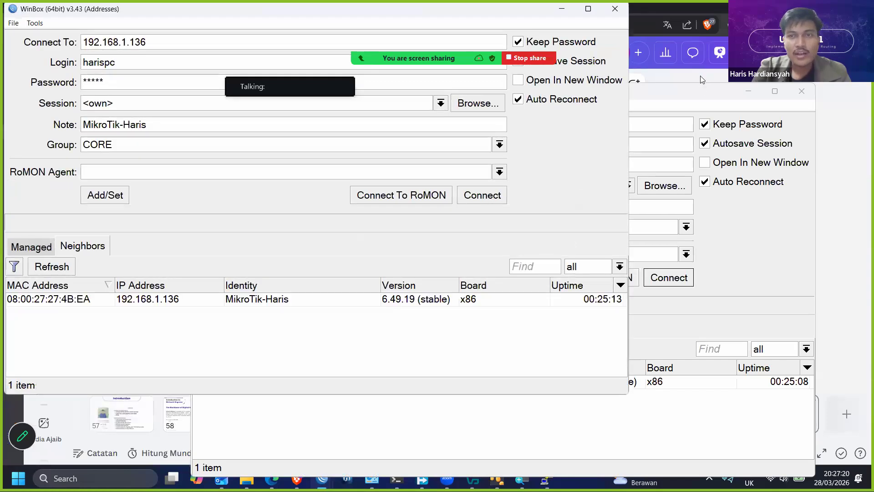
left_click(484, 197)
left_click_drag(680, 94, 772, 43)
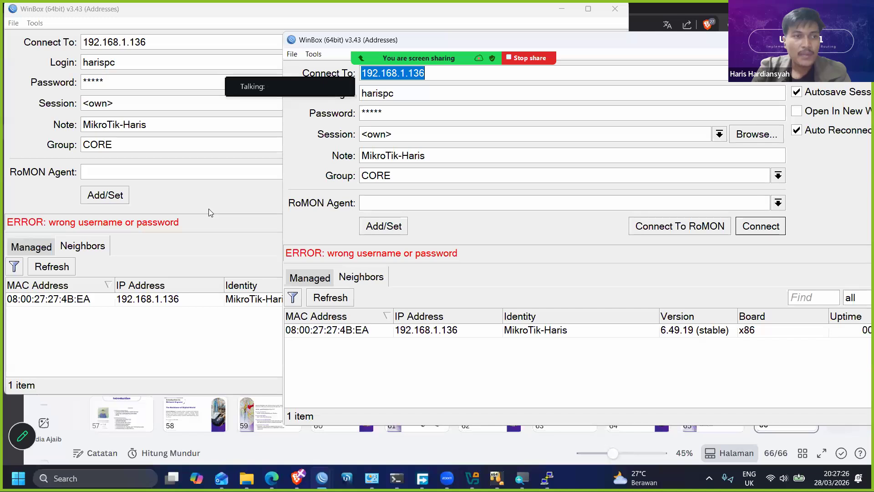
- Connect to the router through its MAC address 08:00:27:27:4B:EA with the restricted account and dismiss the licence notice
left_click(209, 209)
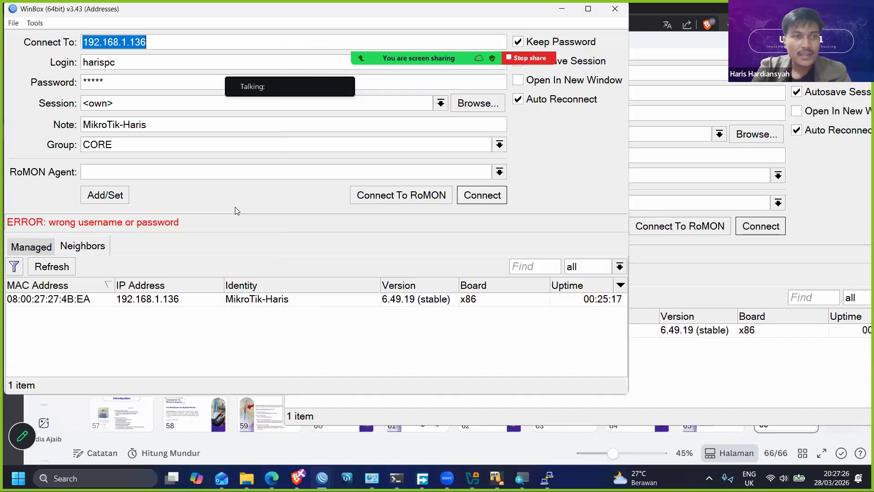
left_click(72, 303)
left_click(474, 195)
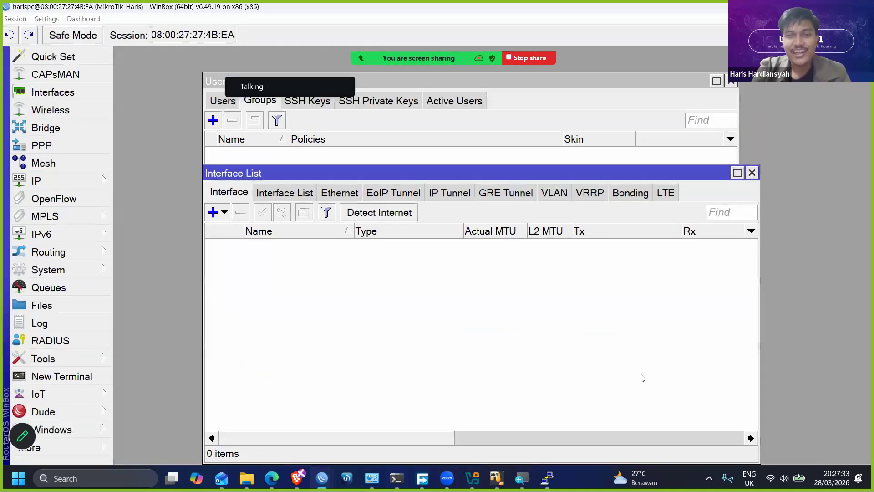
key("Return")
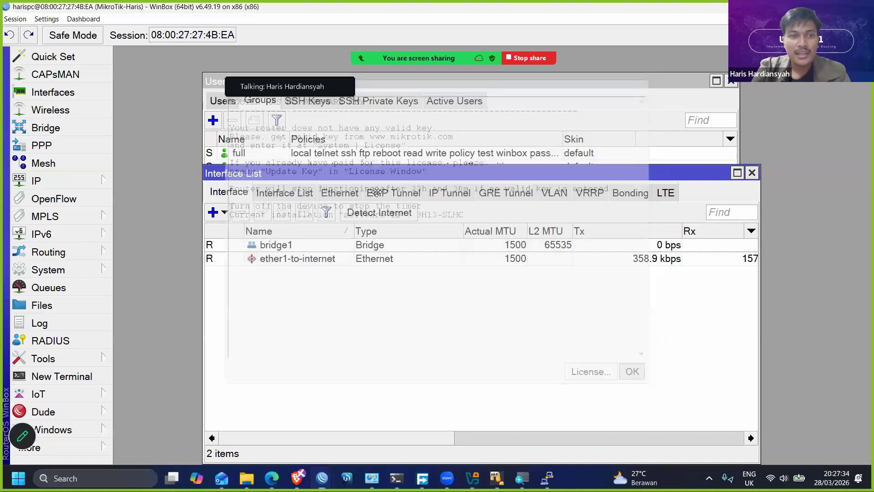
- Open the IP address list and the system user list, placing the user list clear of the other windows
left_click(84, 183)
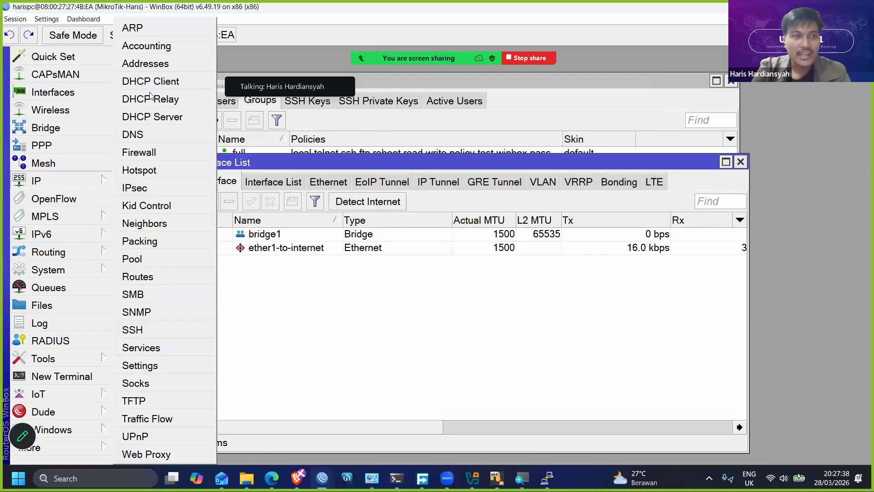
left_click(136, 63)
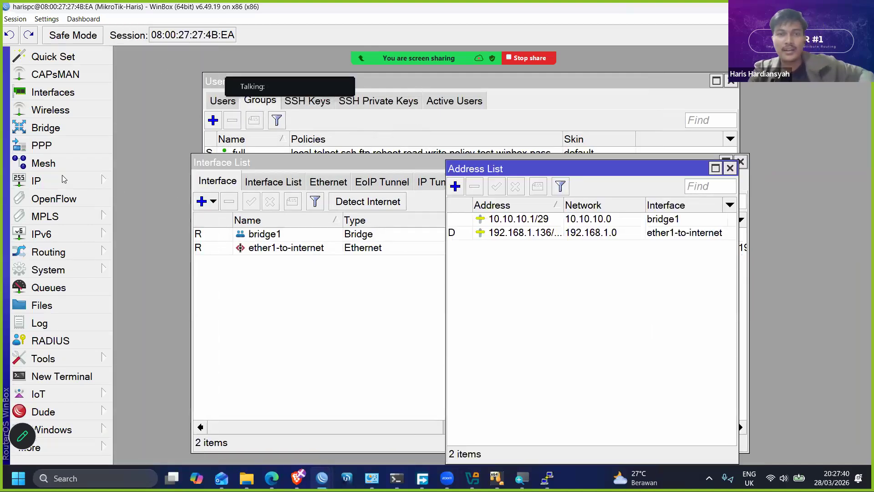
left_click(77, 270)
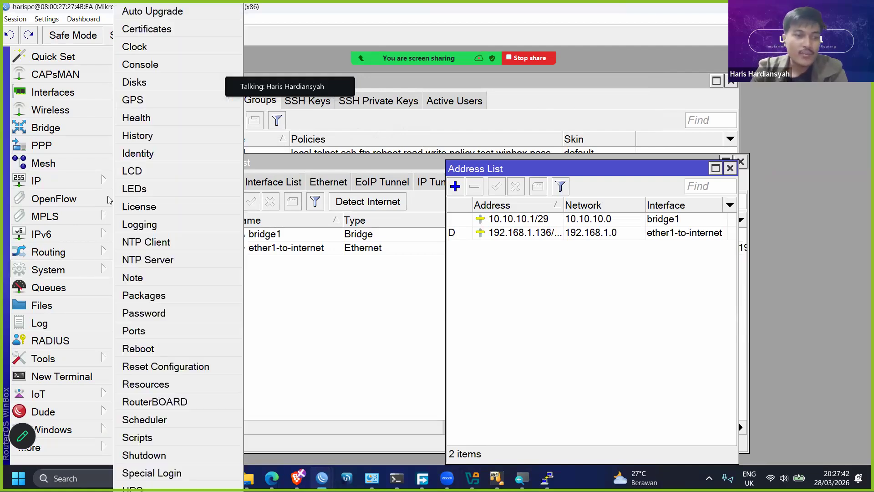
left_click(47, 18)
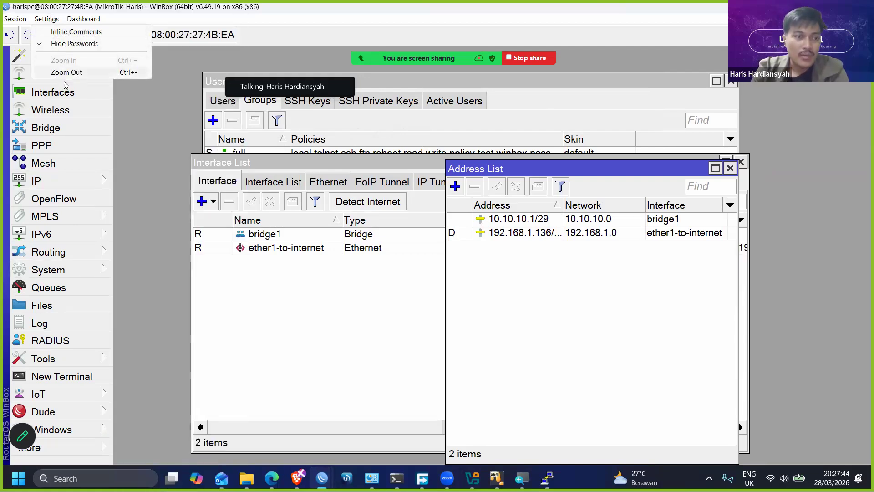
left_click(63, 73)
left_click(64, 215)
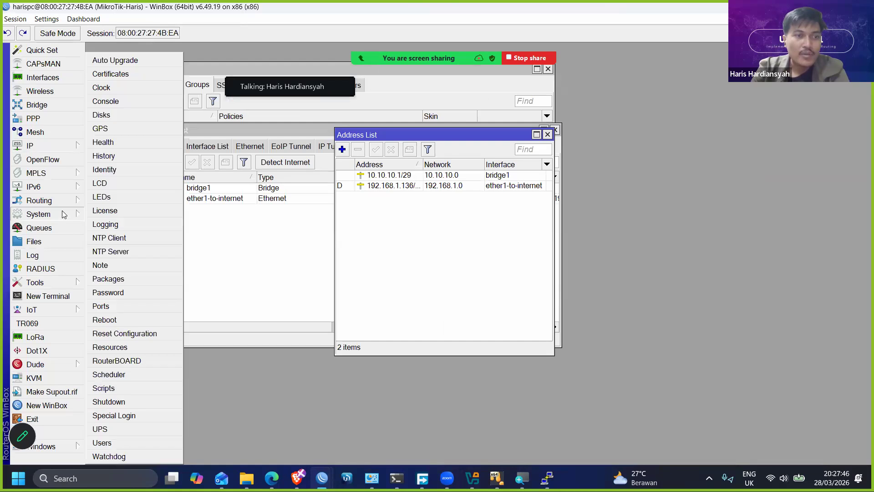
left_click(120, 443)
left_click(168, 85)
left_click_drag(246, 69, 330, 162)
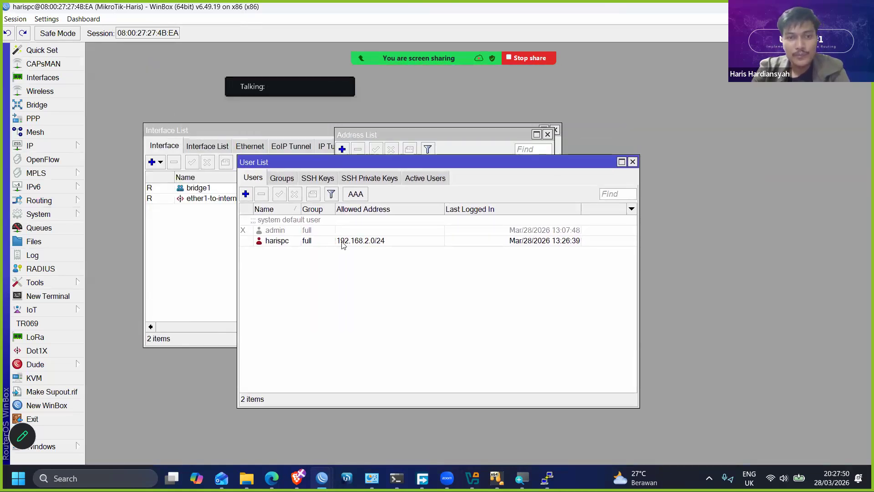
- Set the restricted user's allowed address to 192.168.1.0/24 and apply it
double_click(343, 242)
left_click(399, 241)
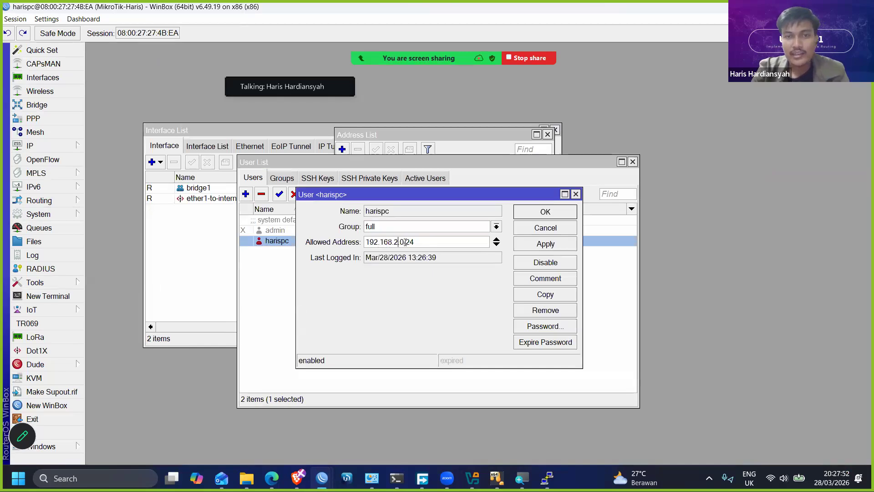
key("BackSpace")
type("1")
left_click(554, 243)
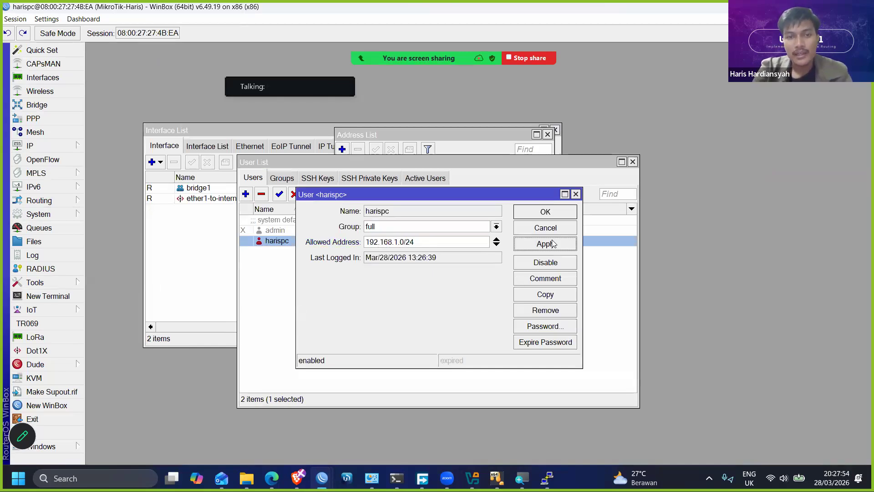
- Connect to 192.168.1.136 from the other WinBox login window and dismiss the licence notice
mouse_move(322, 478)
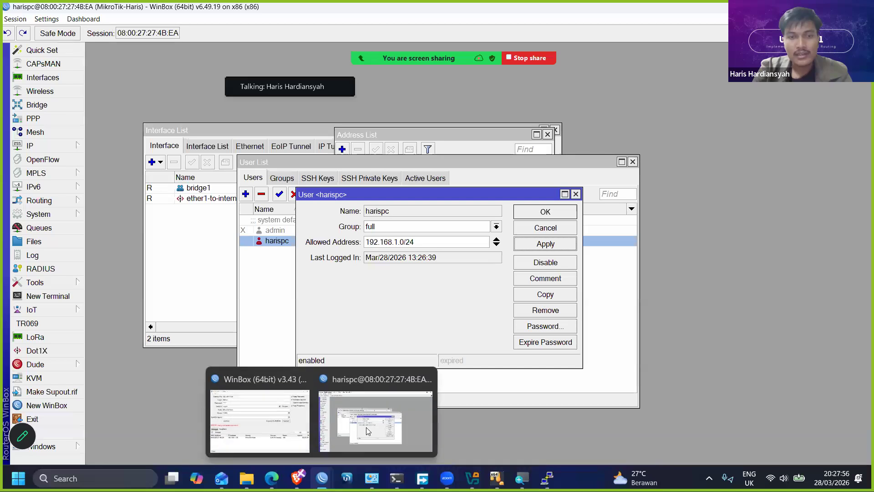
left_click(267, 405)
left_click(752, 228)
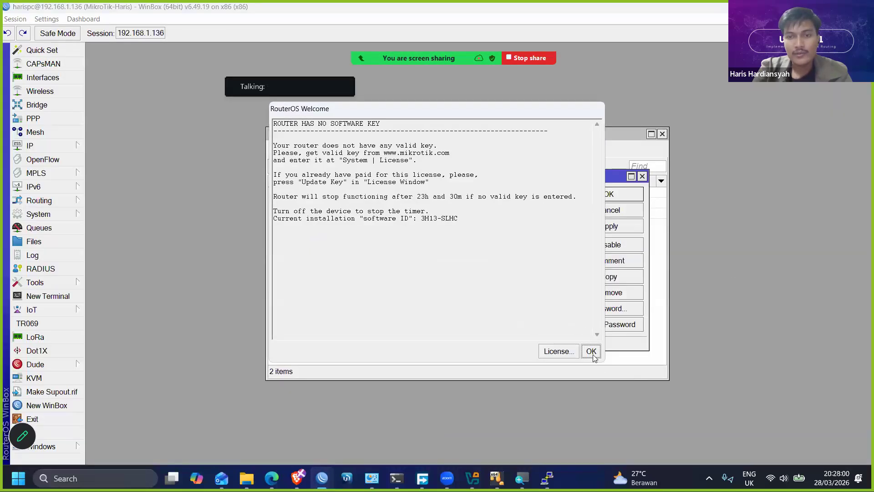
left_click(592, 351)
- Enlarge the interface, leaving only the restricted user's settings window in view, and highlight its allowed address
left_click(42, 19)
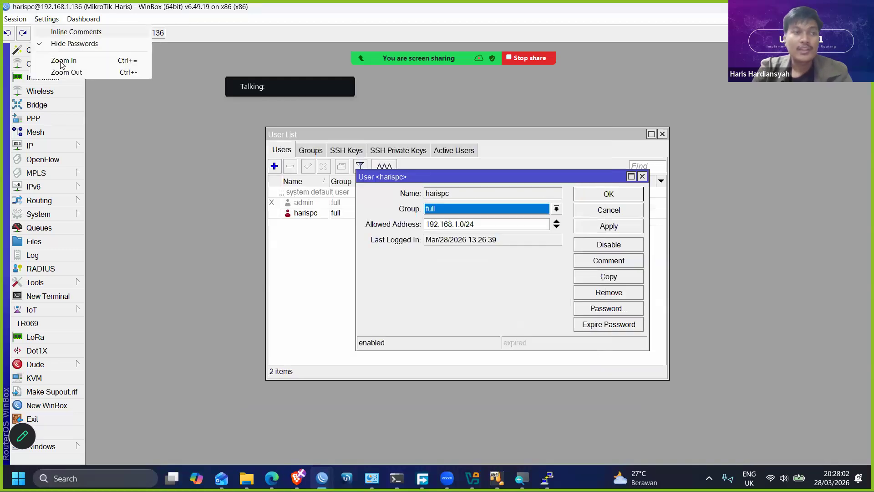
left_click(55, 61)
left_click_drag(528, 224, 232, 136)
left_click_drag(777, 169, 659, 161)
left_click(764, 161)
left_click_drag(486, 140, 384, 5)
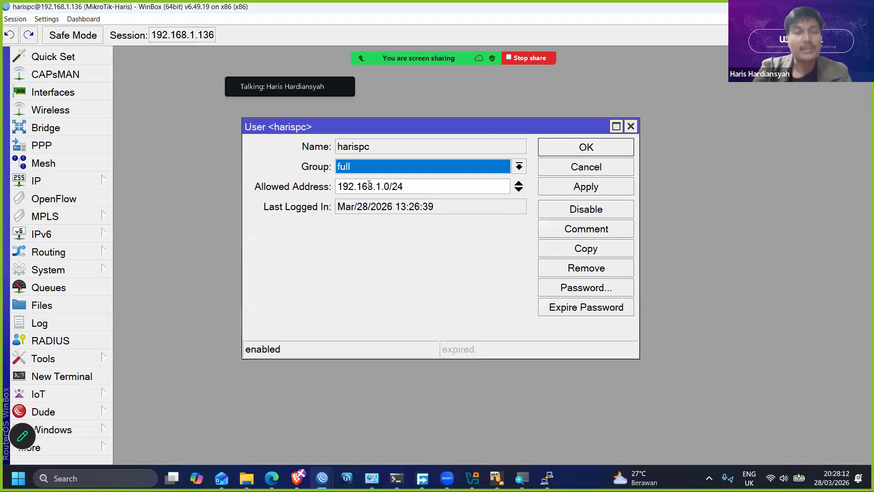
left_click_drag(423, 188, 312, 182)
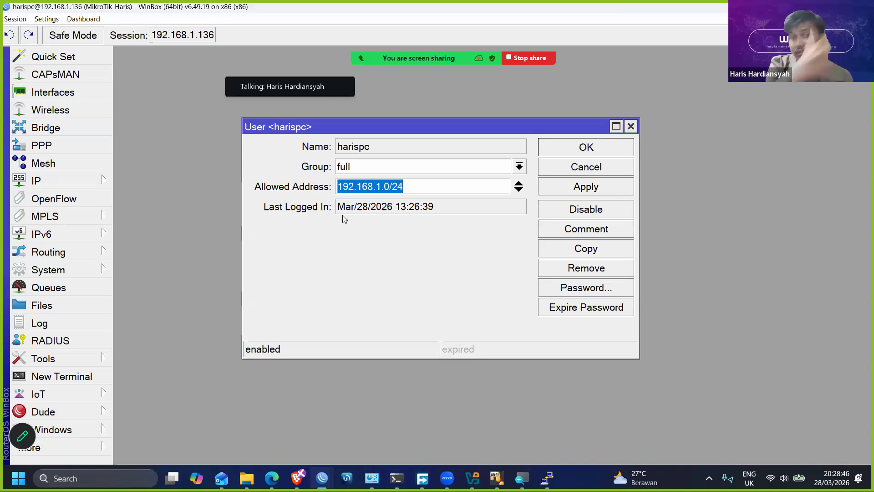
- Close the restricted user's settings and open the log to examine the failed login entries
left_click_drag(426, 127, 367, 109)
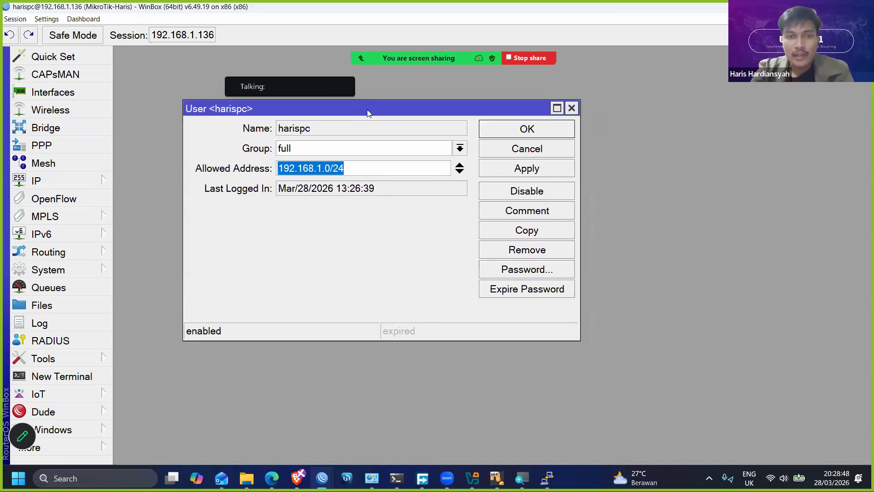
left_click(549, 132)
left_click(71, 323)
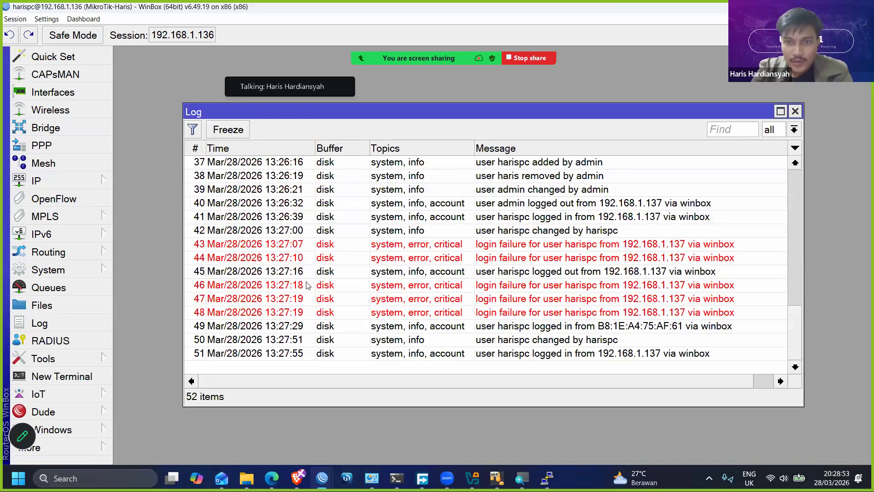
left_click(337, 288)
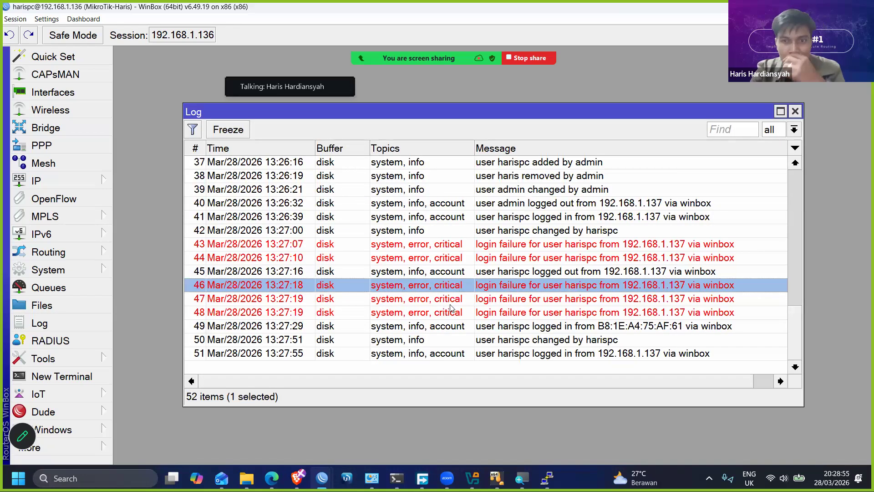
left_click(439, 314)
left_click_drag(402, 111, 330, 92)
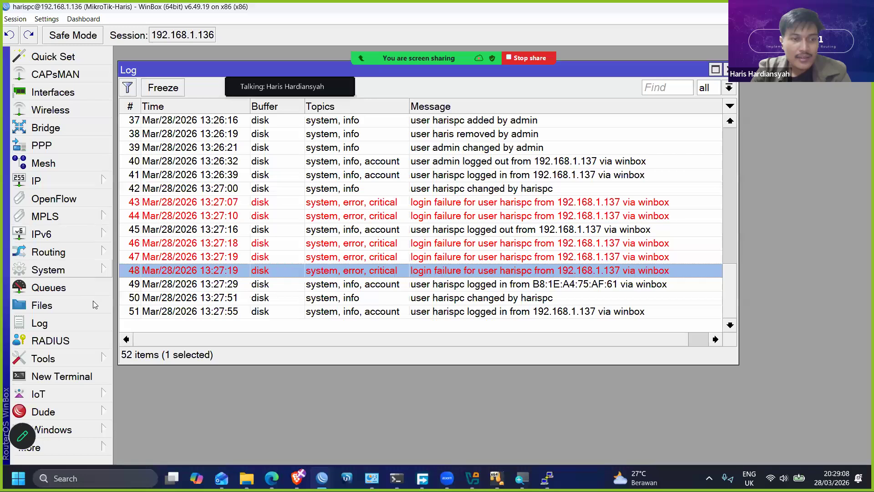
- Reduce the interface size and open the system user list, placing it beside the log window
left_click(87, 271)
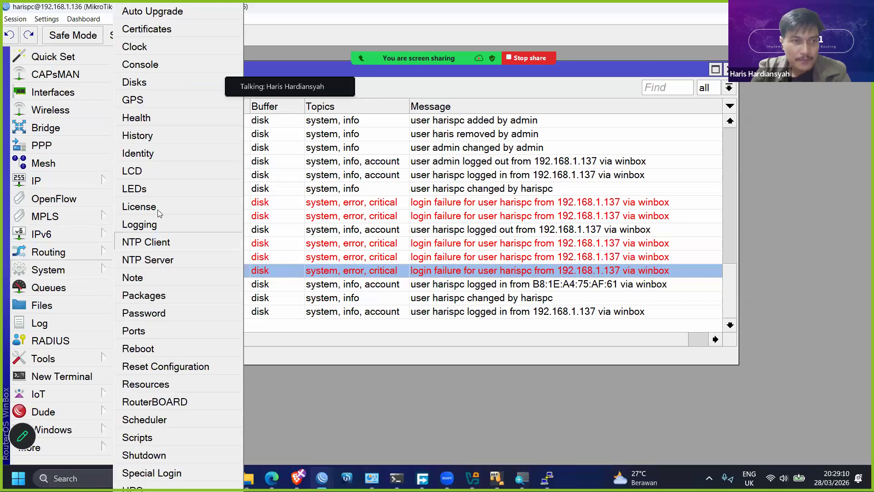
left_click(51, 19)
key("ctrl+minus")
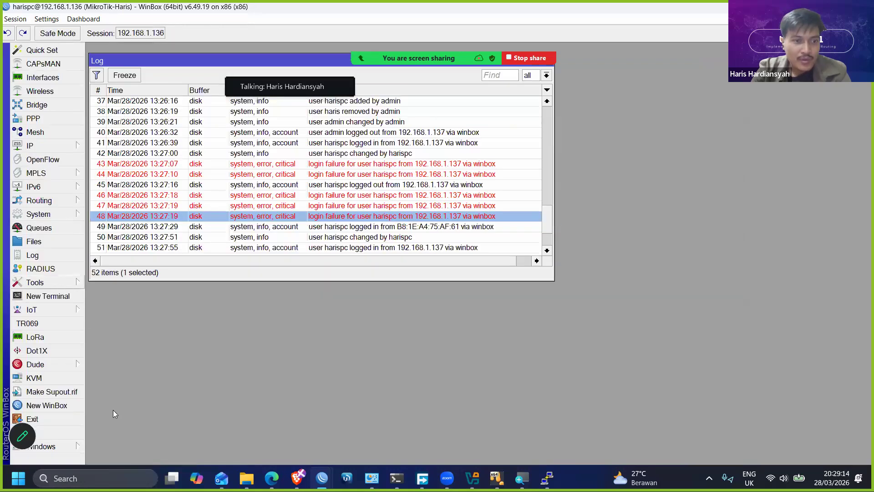
left_click(38, 214)
left_click(102, 441)
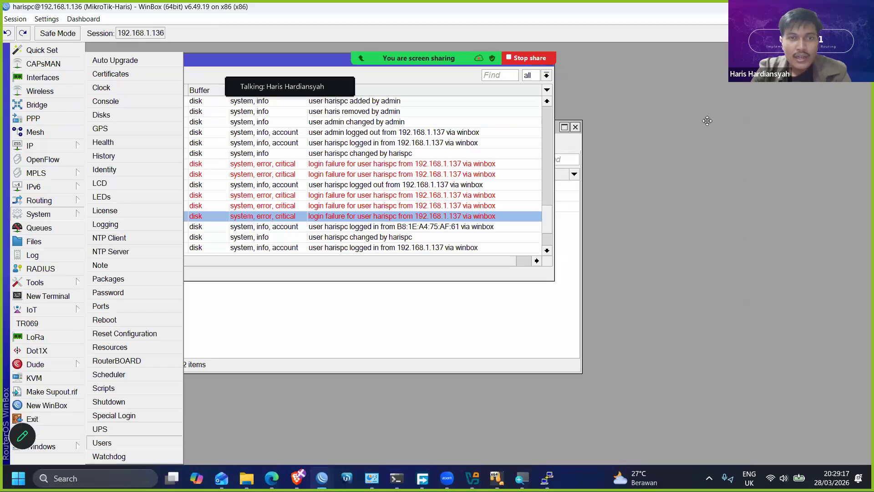
left_click_drag(421, 127, 725, 119)
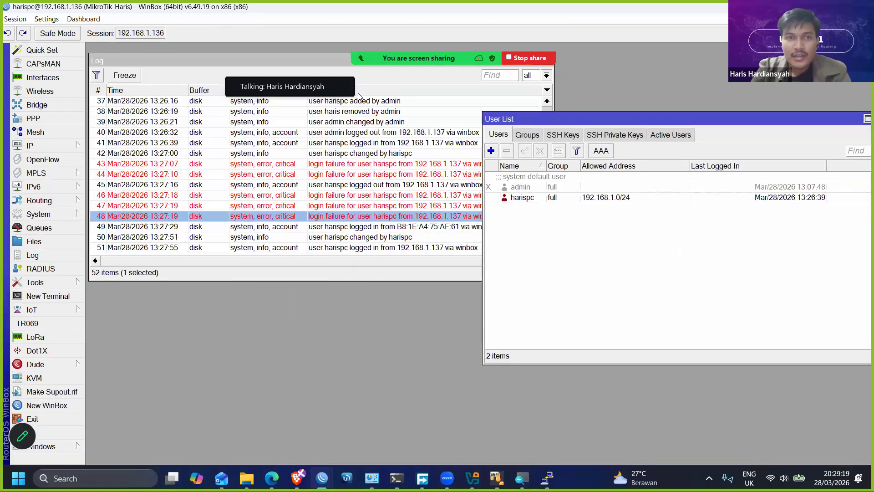
- Enter 192.168.2.0/24 as an example allowed address for the restricted user, compare it with the failed login entries, and close the settings without applying
double_click(724, 197)
left_click_drag(732, 220, 726, 226)
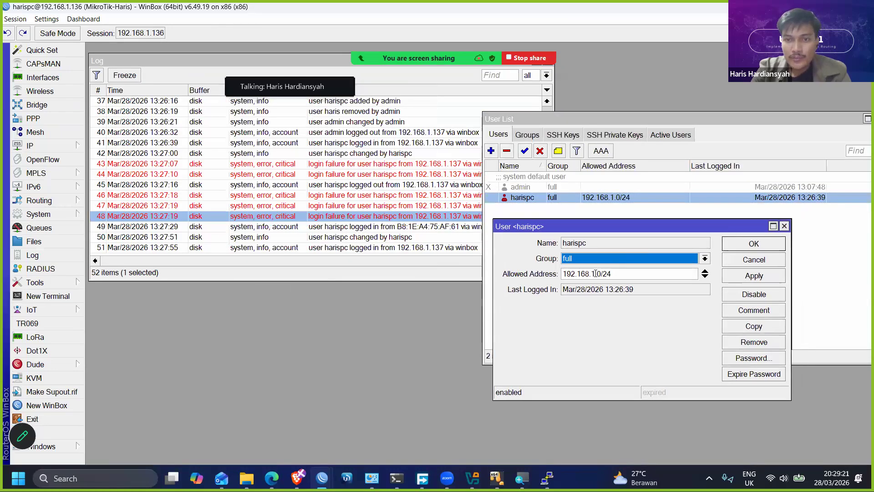
left_click(648, 270)
key("BackSpace")
type("2")
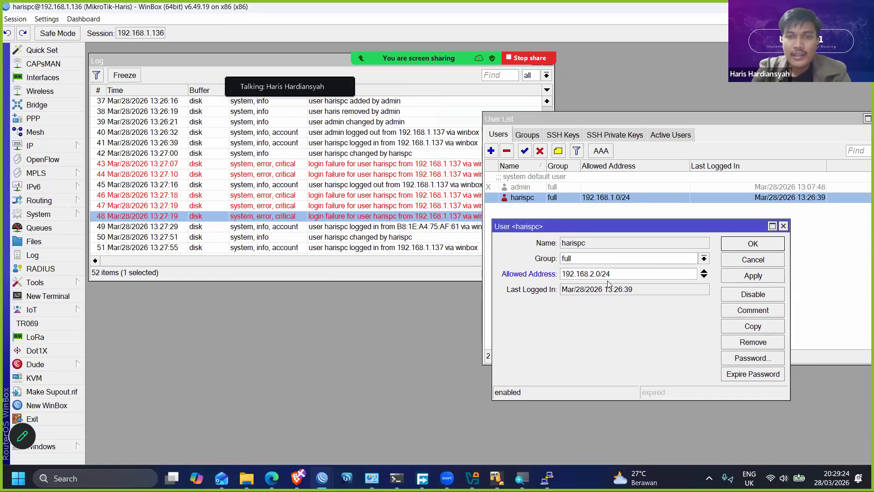
left_click_drag(611, 274, 546, 274)
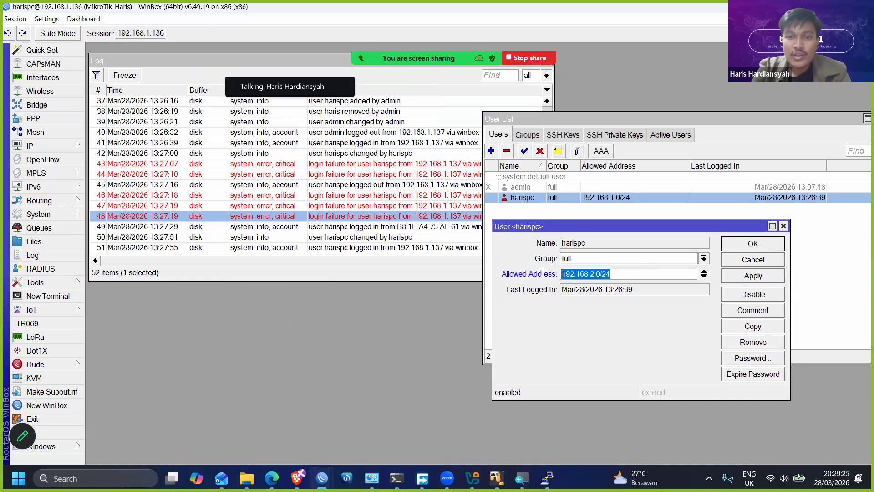
left_click(454, 219)
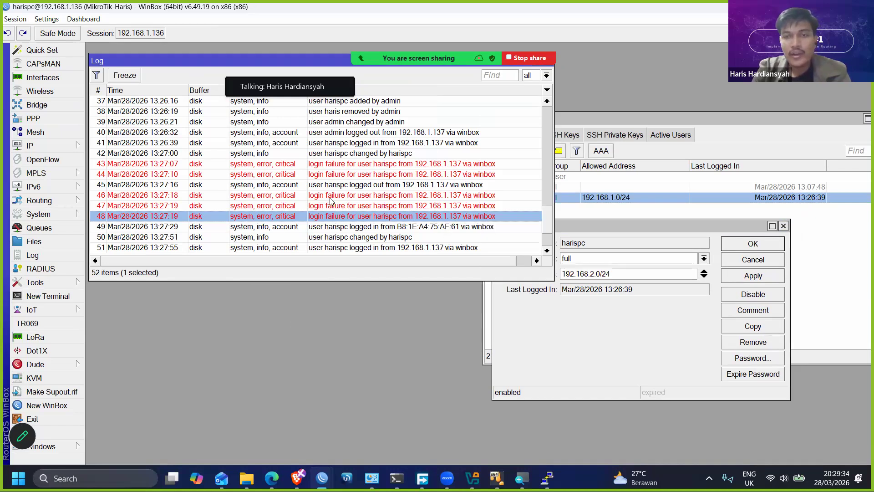
left_click(784, 226)
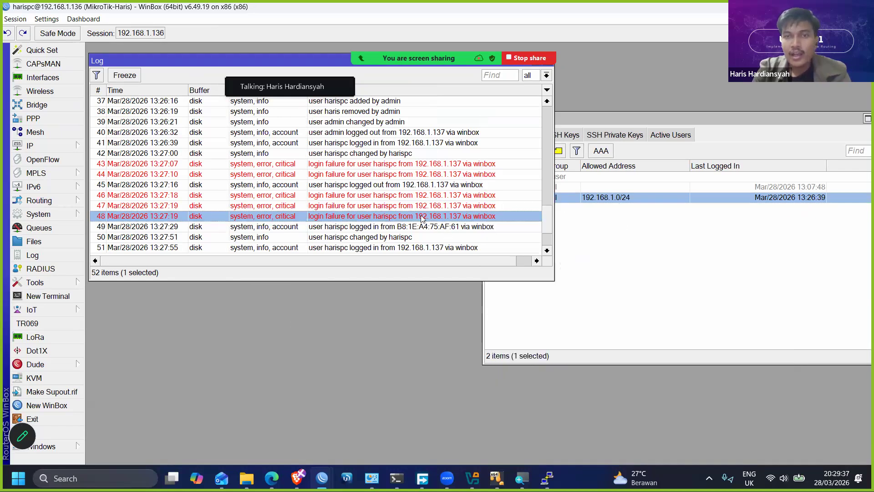
- Compare the log entry of the MAC-address login with the restricted user's allowed address in the user list
left_click(408, 229)
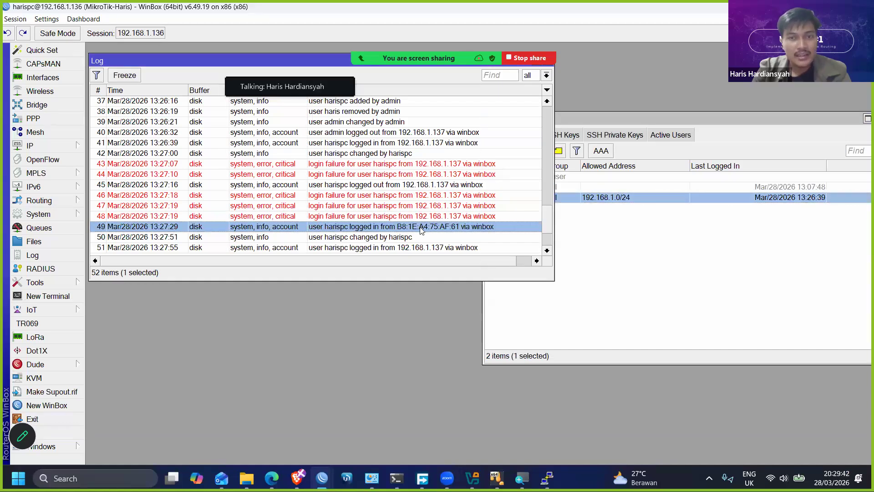
left_click(602, 200)
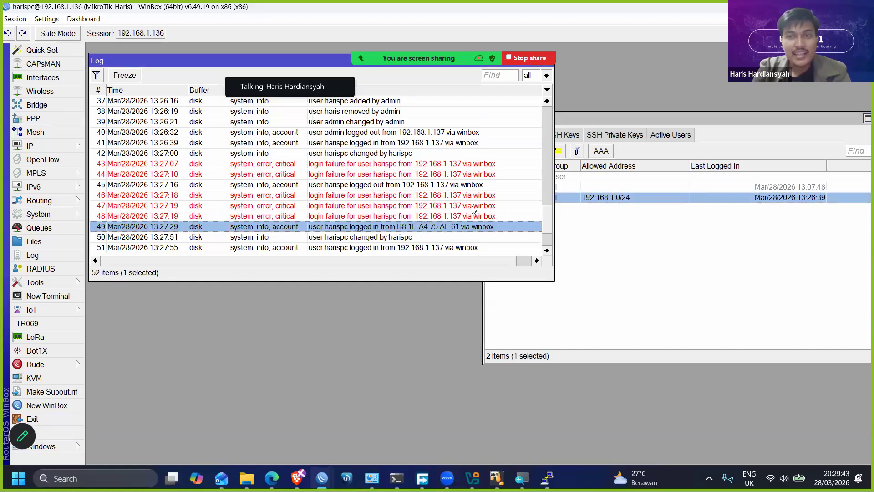
left_click(365, 225)
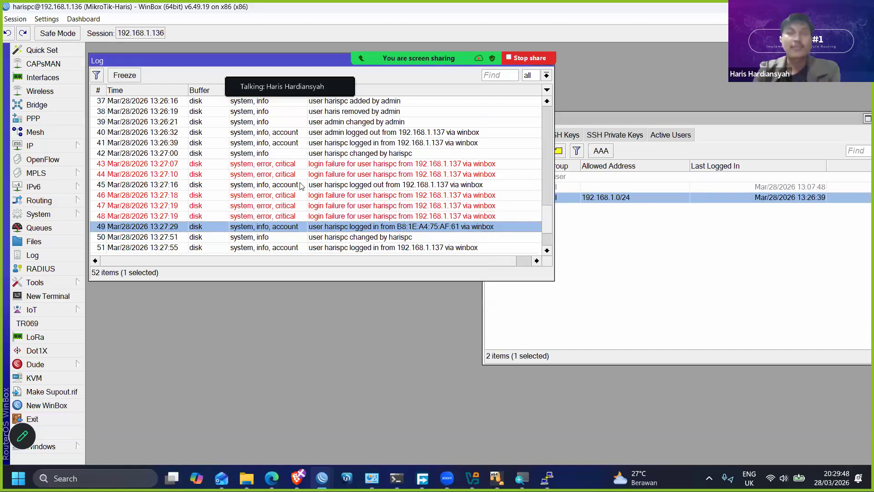
left_click(664, 252)
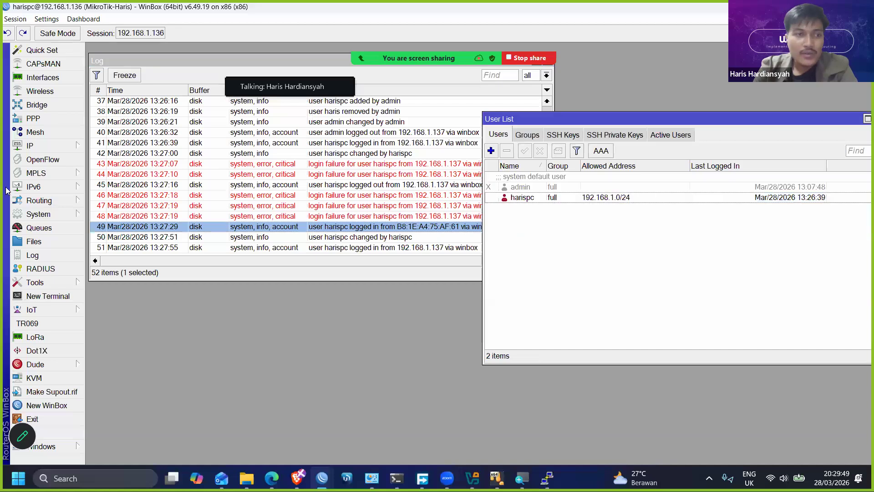
- Open the IP service list and place it over the lower part of the log window
left_click(45, 147)
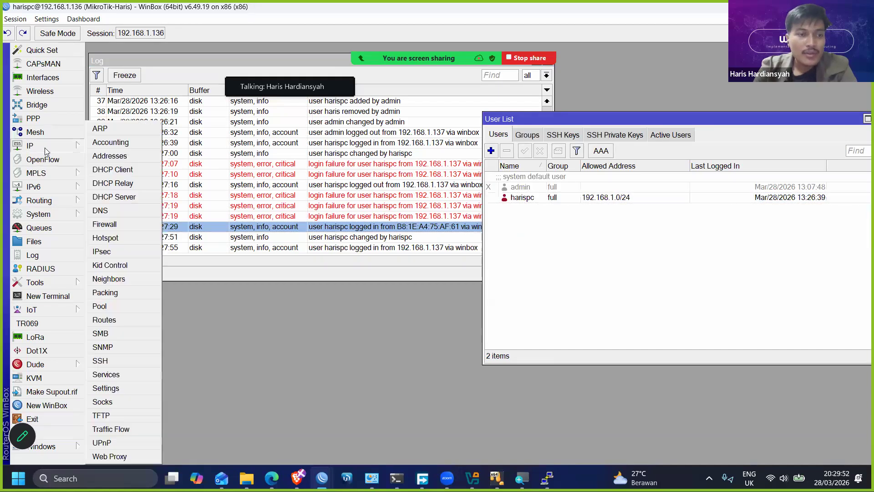
left_click(117, 374)
left_click_drag(357, 148, 256, 198)
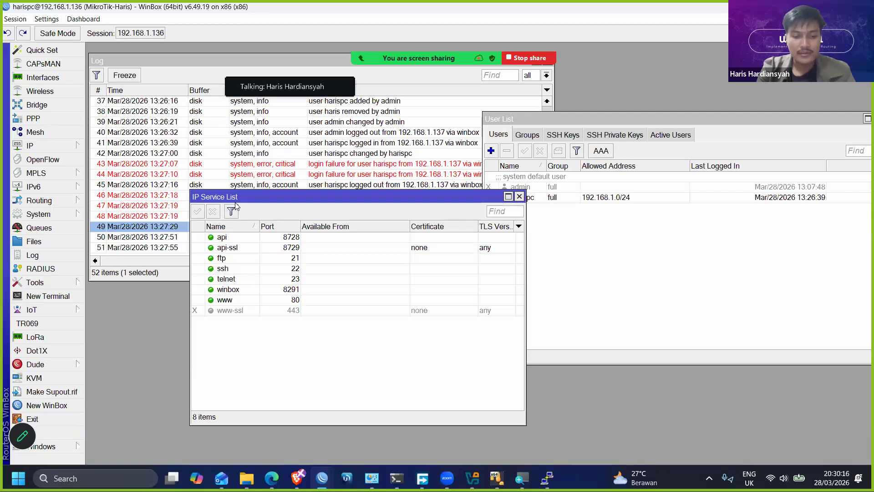
- Disable the api, api-ssl, ftp, telnet and www services, leaving ssh and winbox enabled
left_click(239, 237)
left_click(240, 245, "ctrl")
left_click(213, 211)
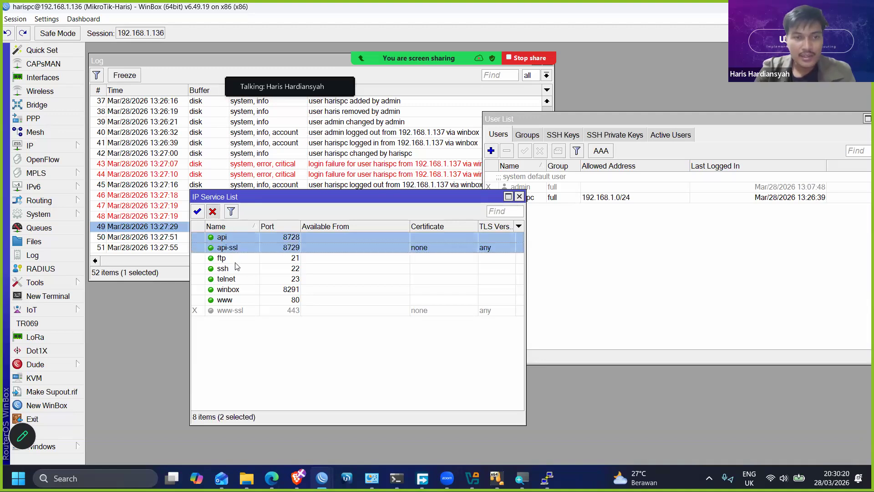
key("Down")
left_click(213, 211)
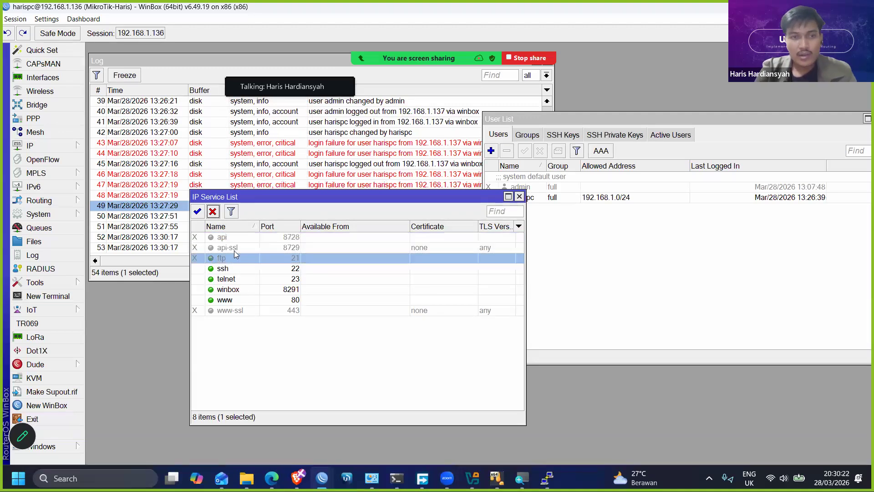
left_click(243, 276)
left_click(213, 212)
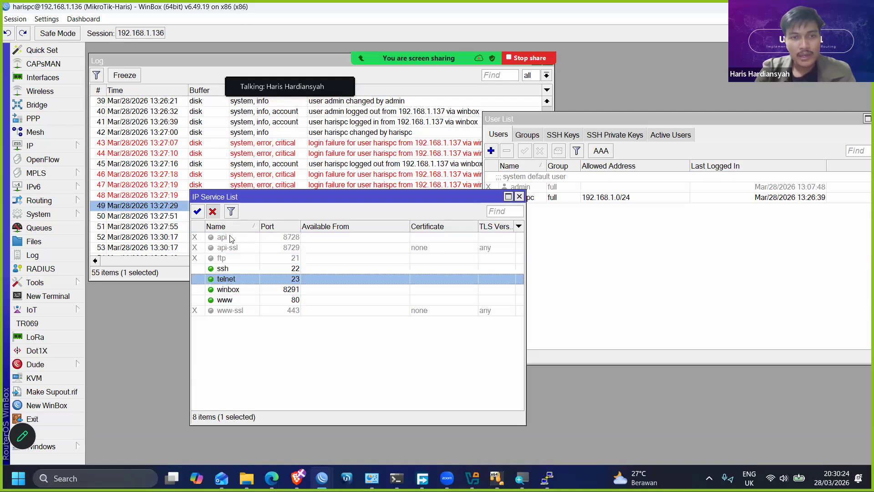
left_click(243, 300)
left_click(213, 211)
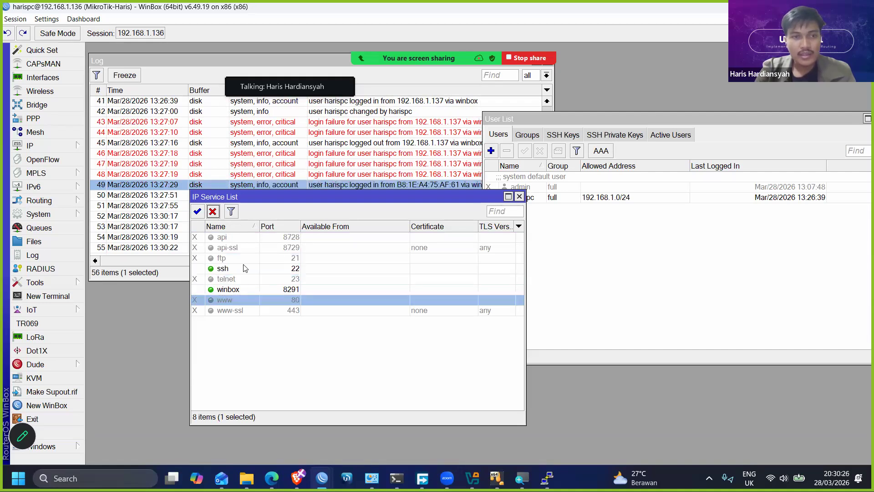
- Enlarge the interface and set the ssh service's port to 62222
left_click(254, 269)
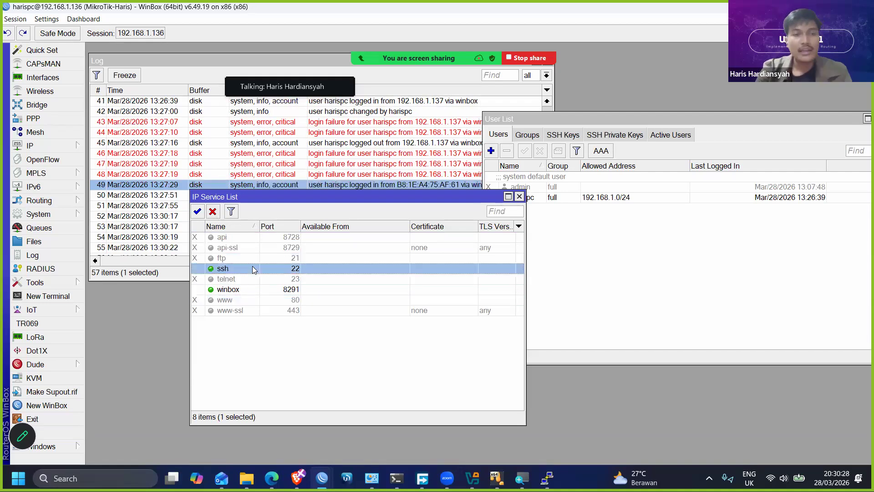
left_click(52, 22)
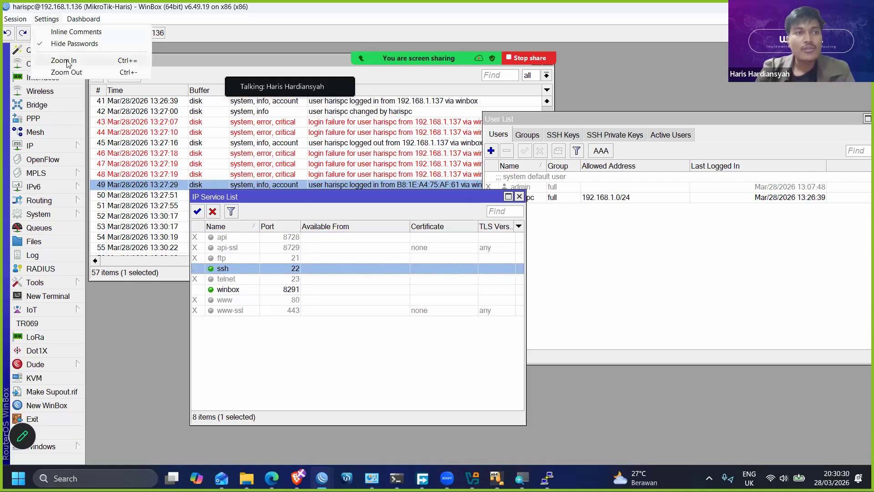
left_click(67, 61)
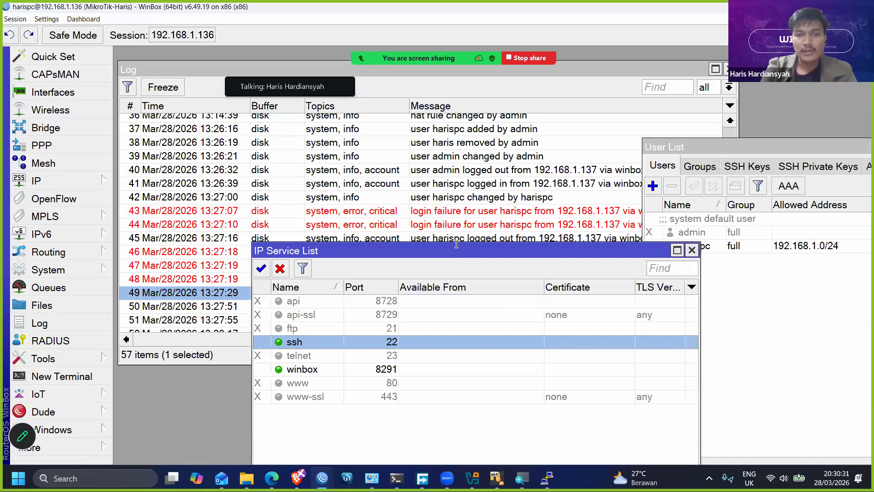
left_click_drag(456, 244, 434, 158)
double_click(527, 254)
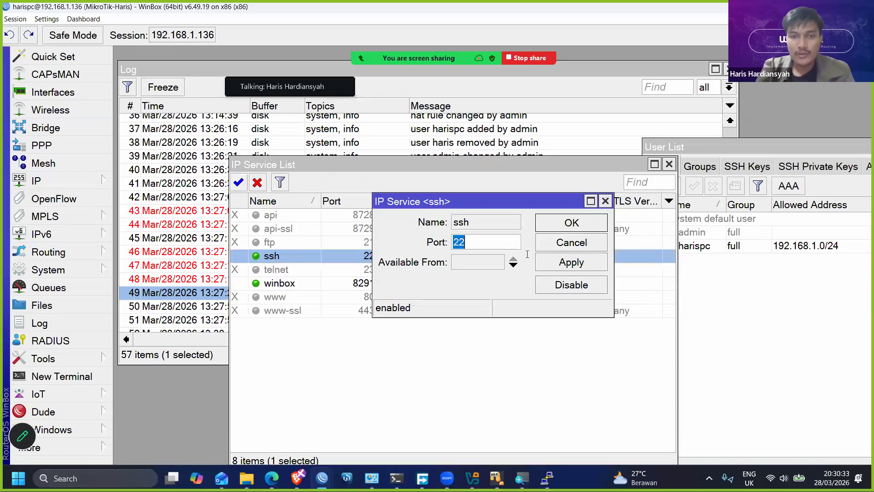
type("62222")
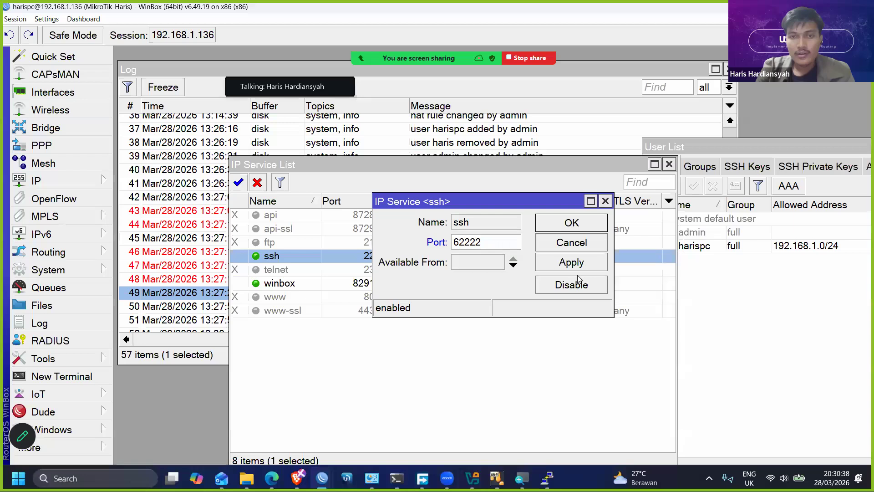
left_click(580, 266)
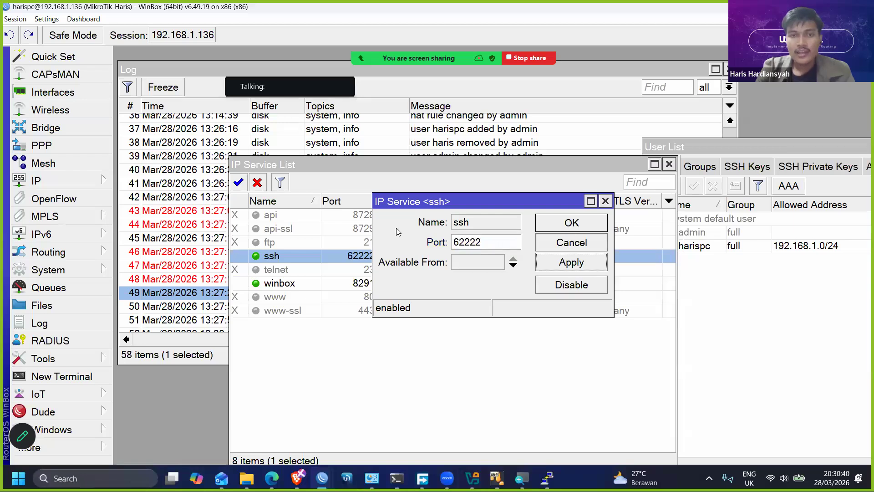
key("Return")
left_click_drag(365, 155, 350, 143)
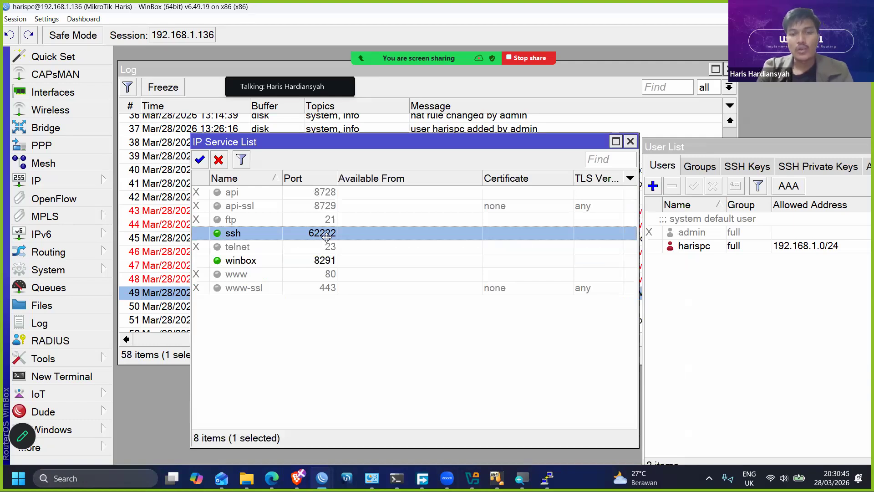
- Switch to PuTTY, open a new session configuration and close the existing 192.168.1.136 terminal
left_click(547, 478)
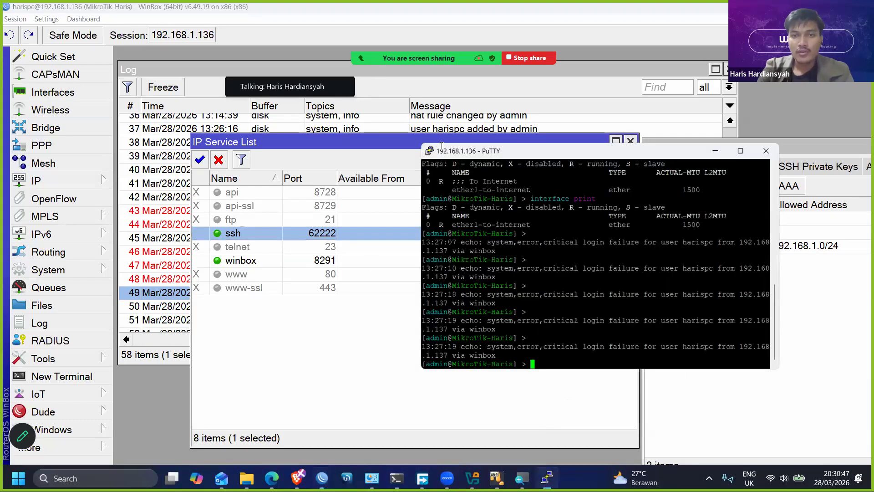
left_click_drag(441, 146, 461, 131)
right_click(457, 136)
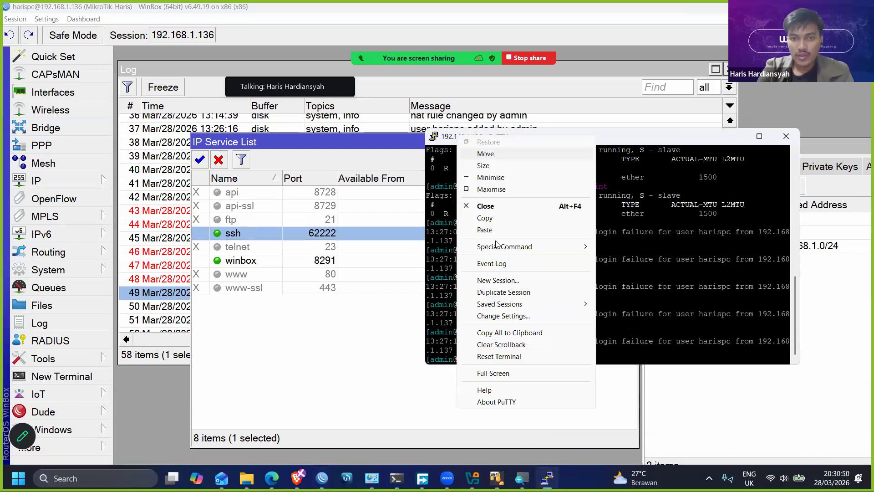
left_click(789, 139)
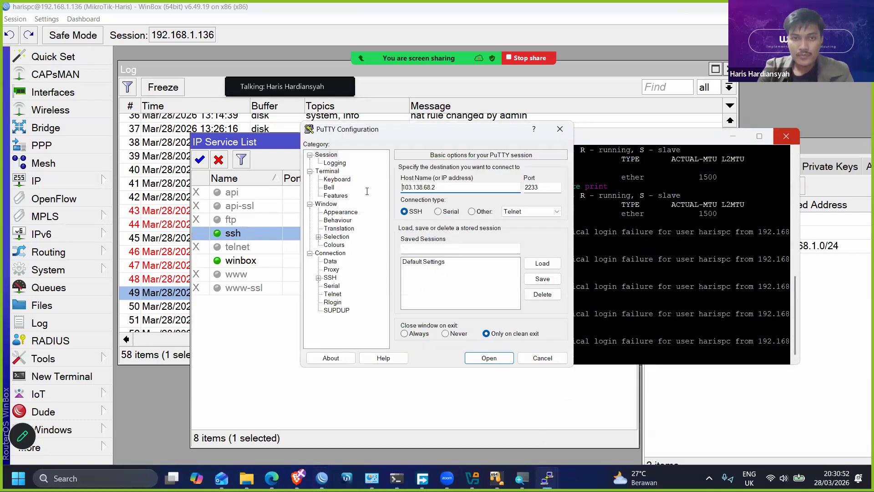
key("Return")
- Set the new SSH session's host to 192.168.1.136 and port to 62222, and open the connection
left_click_drag(437, 187, 367, 191)
type("1")
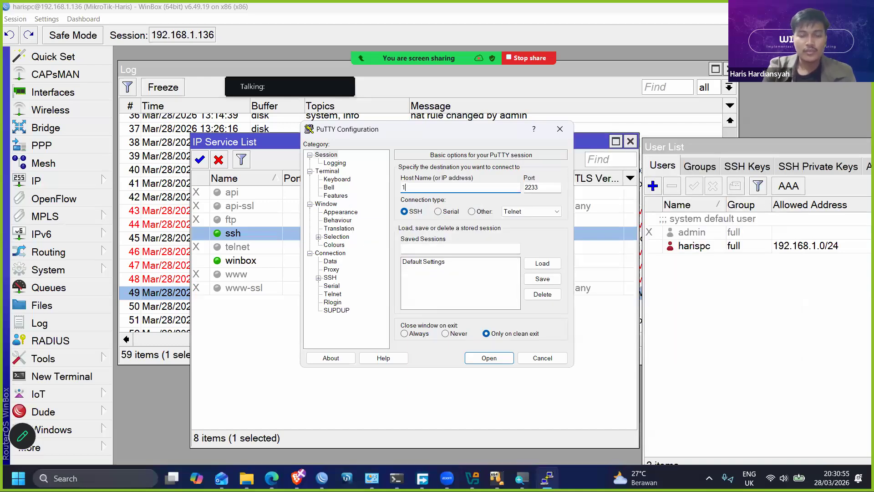
key("ctrl+z")
type("192.168")
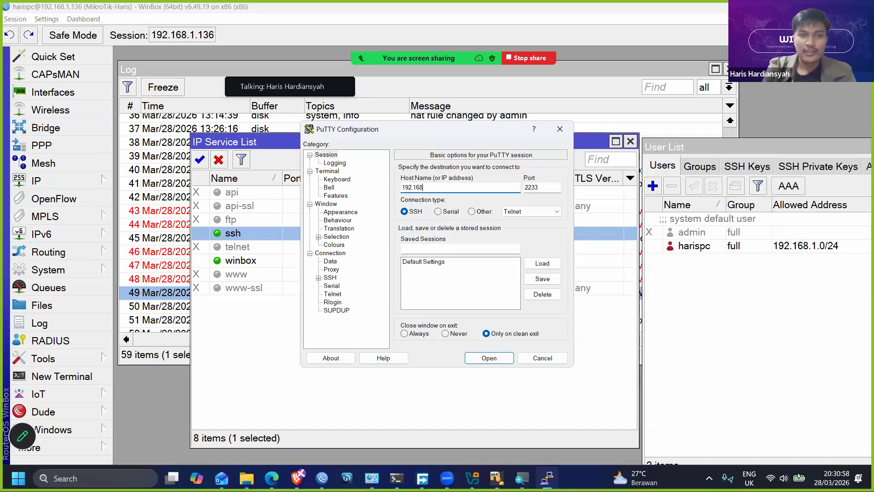
type(".1.13")
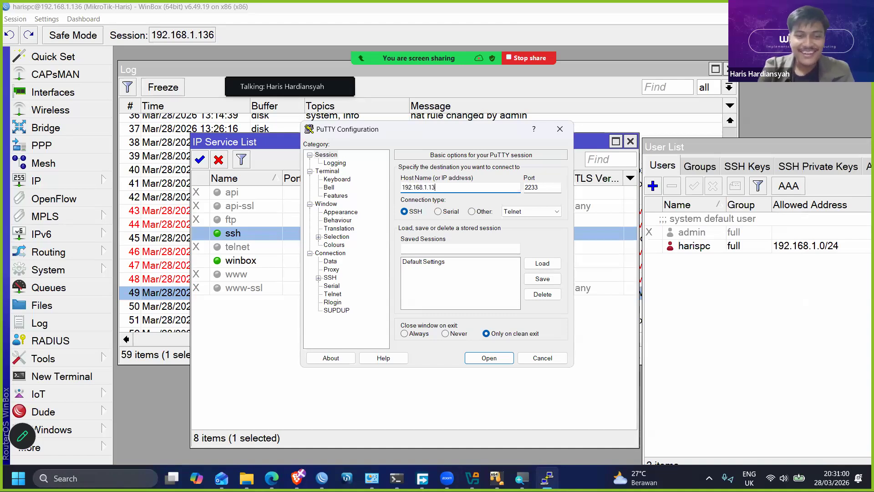
type("6")
key("Tab")
type("22222")
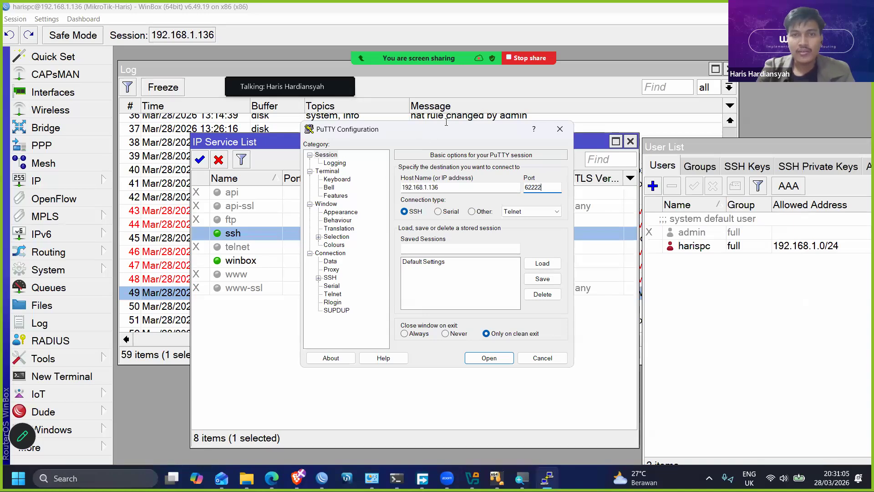
key("Return")
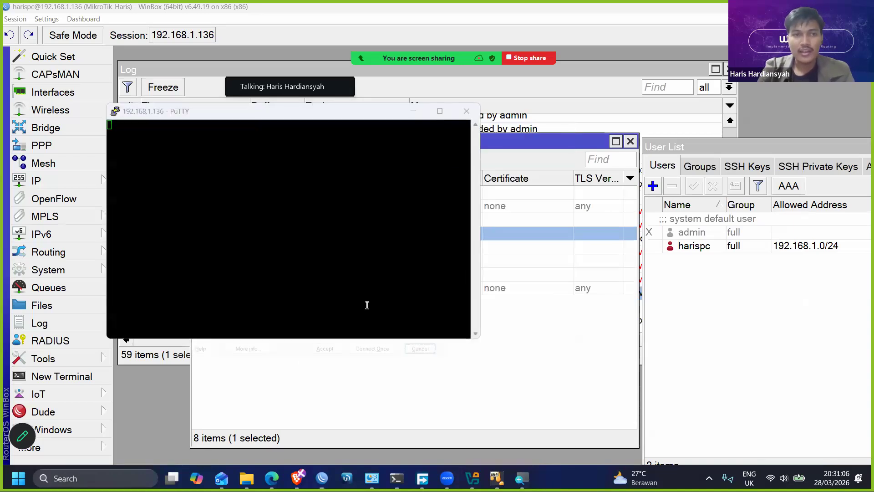
- Accept the router's host key and try to log in as admin with an empty password
key("alt+a")
type("admin")
key("Return")
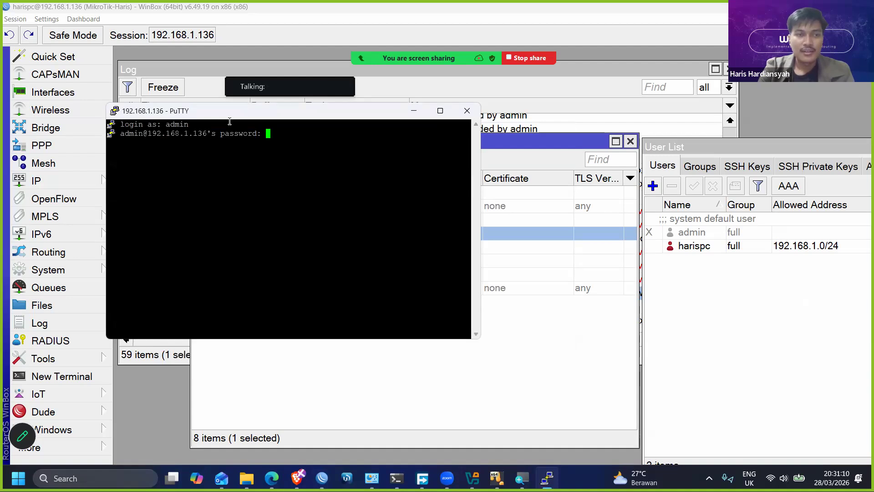
key("Return")
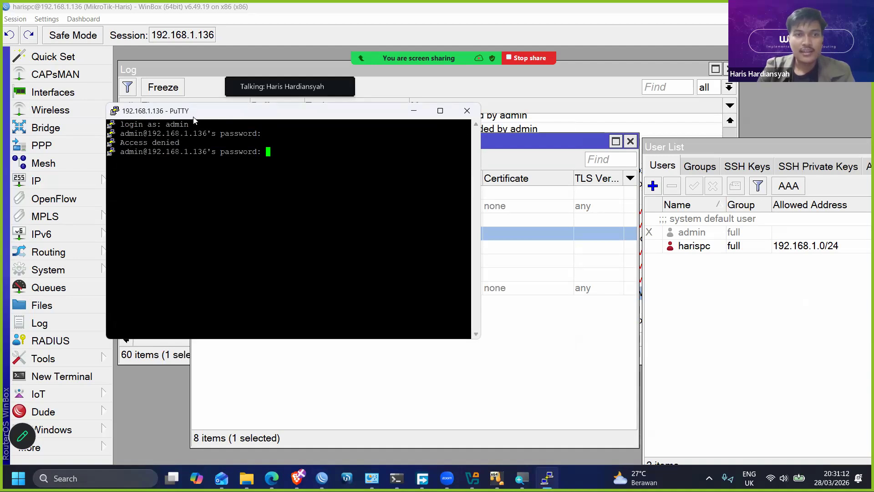
- Move the terminal aside, switch to WinBox and select the newest admin login entry via ssh in the log
left_click_drag(199, 119, 416, 148)
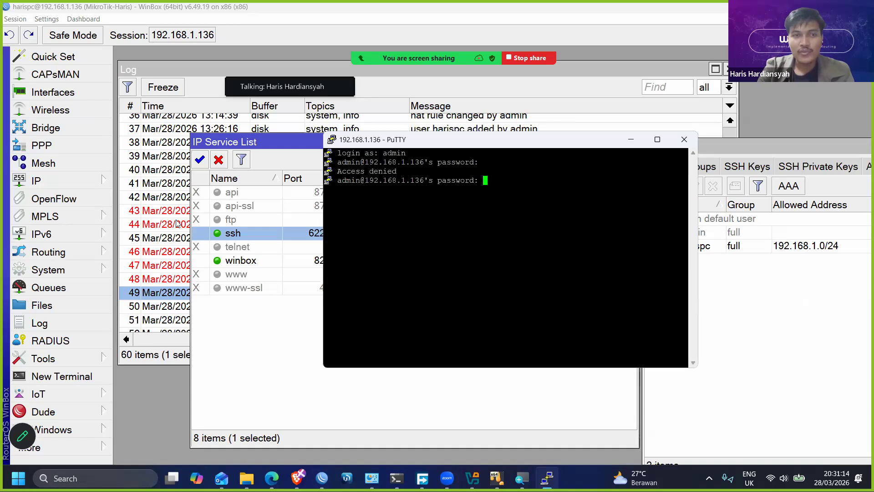
left_click(169, 320)
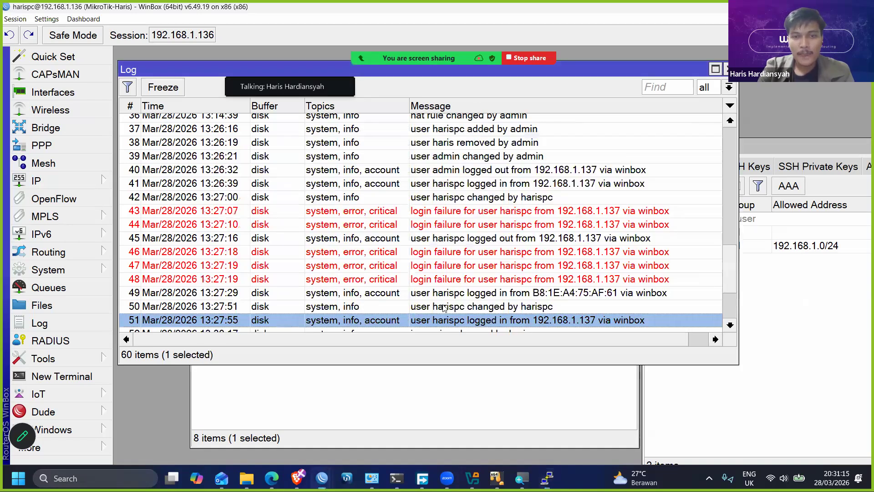
scroll(424, 315, "down", 3)
left_click(430, 312)
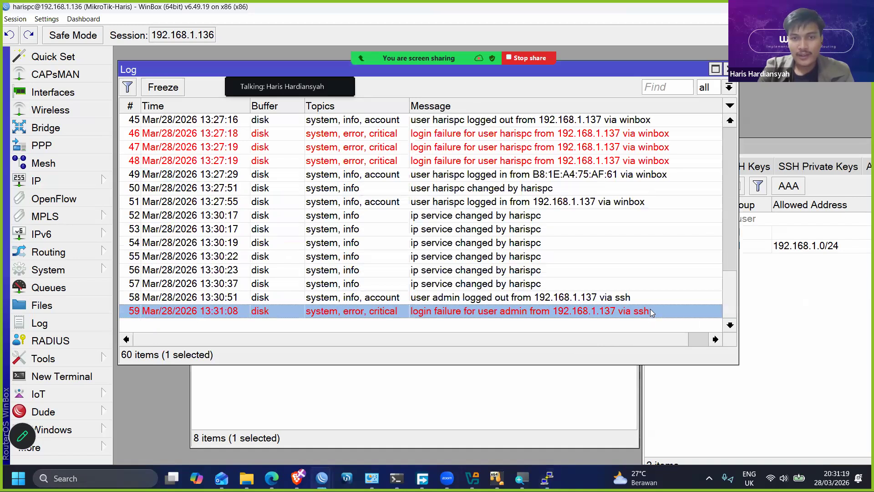
- Switch to PuTTY, duplicate the 192.168.1.136 session and close the original terminal
left_click(547, 478)
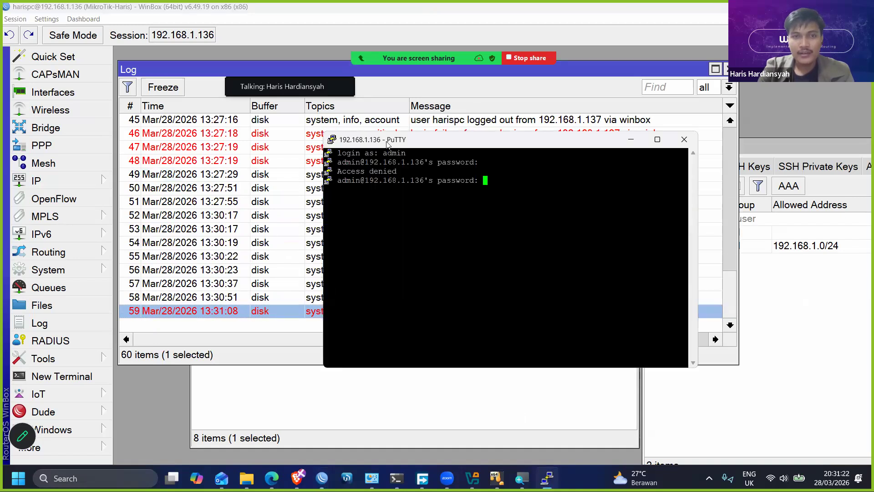
right_click(387, 147)
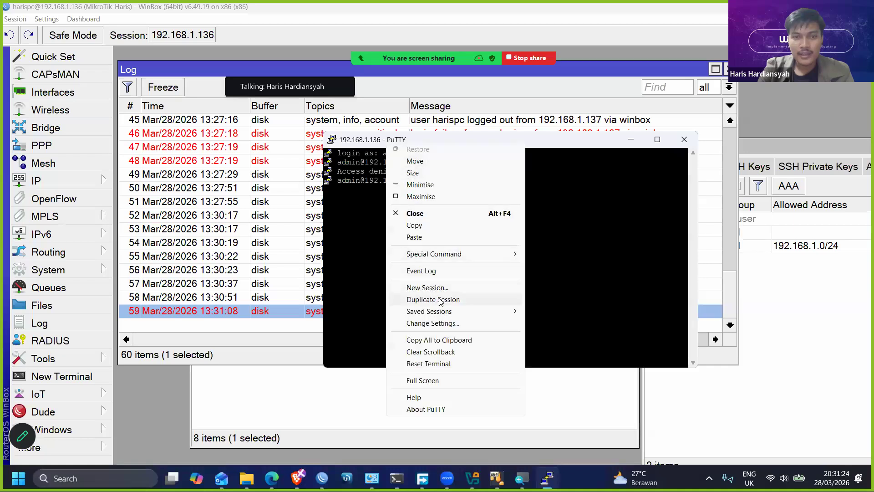
left_click(570, 218)
left_click(683, 138)
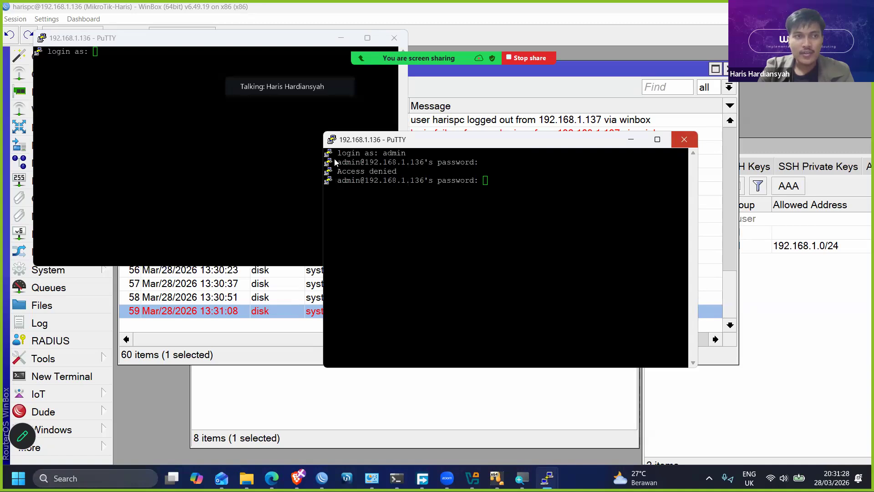
left_click(443, 279)
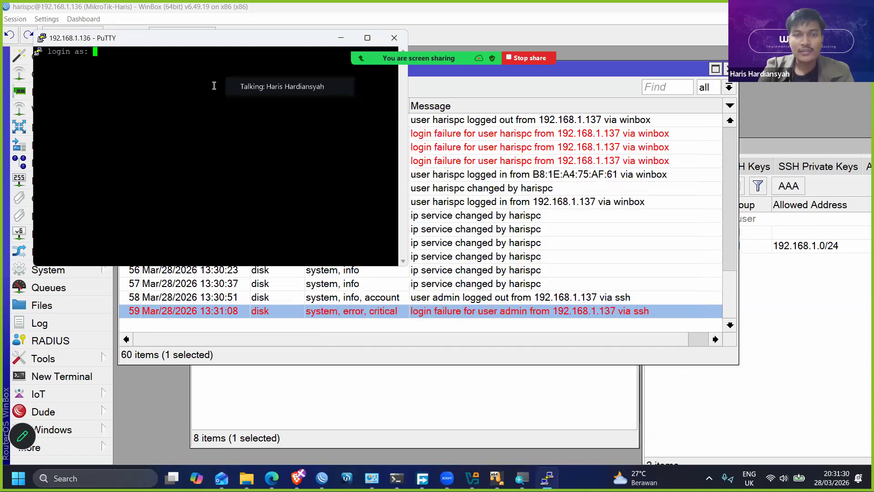
- Log in to the duplicated SSH session with the full-access username and an empty password, and continue past the software key notice
type("harispc")
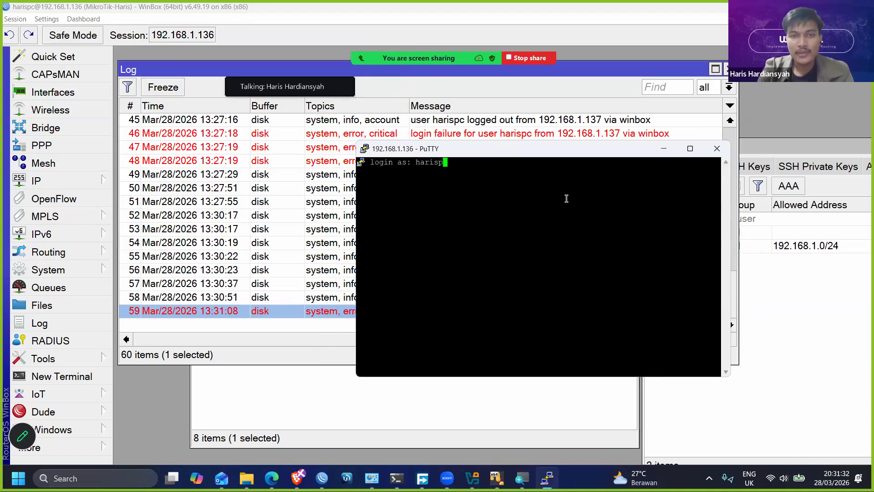
key("Return")
key("Return")
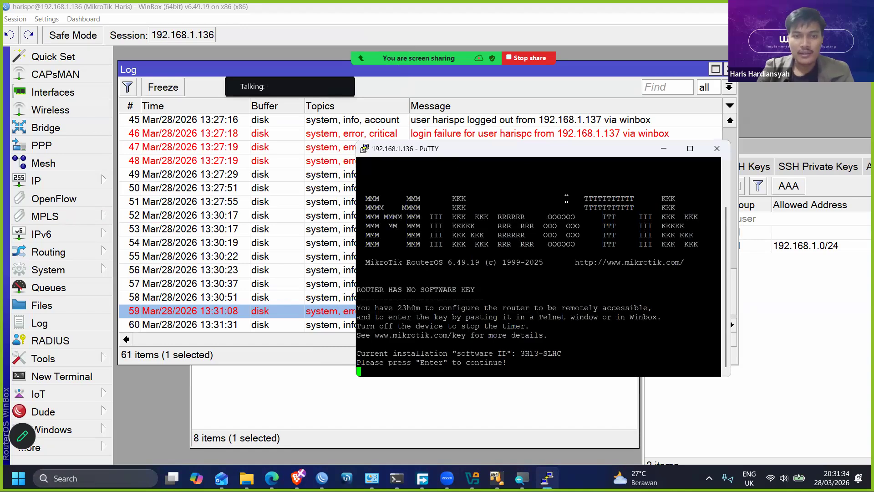
key("Return")
- Select the full-access user's newest ssh login entry in the WinBox log and return to the terminal
left_click(305, 324)
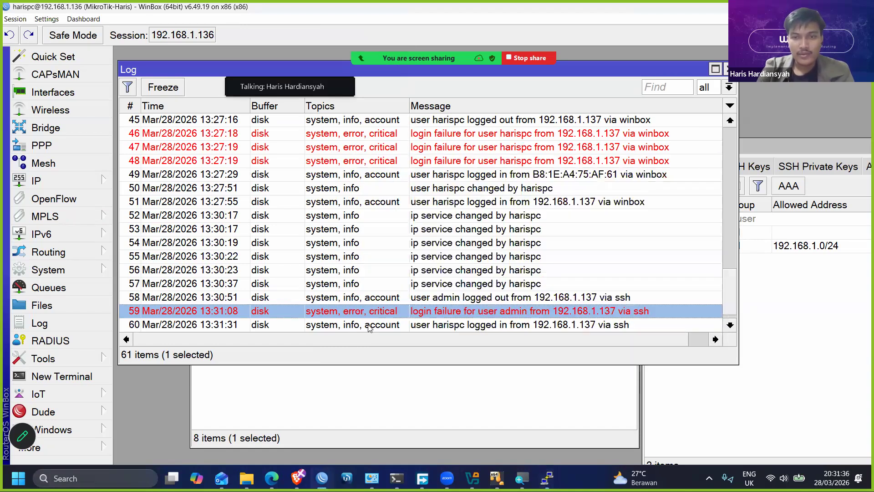
left_click(437, 325)
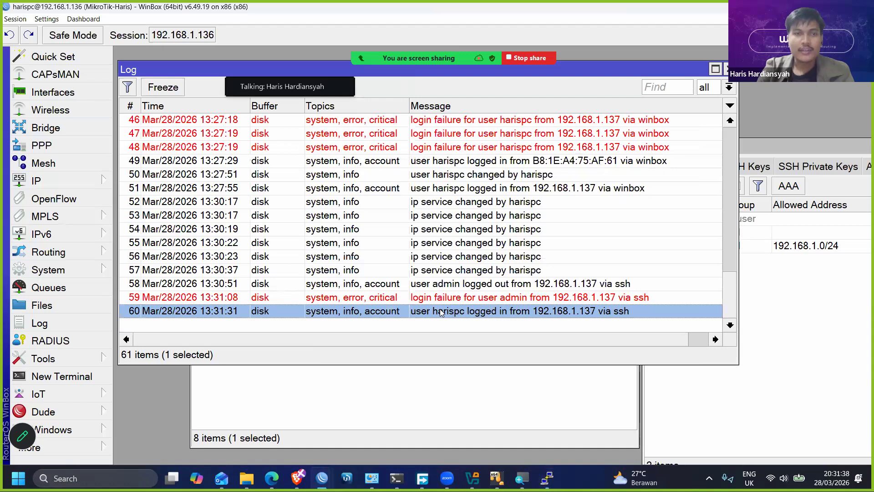
key("alt+Tab")
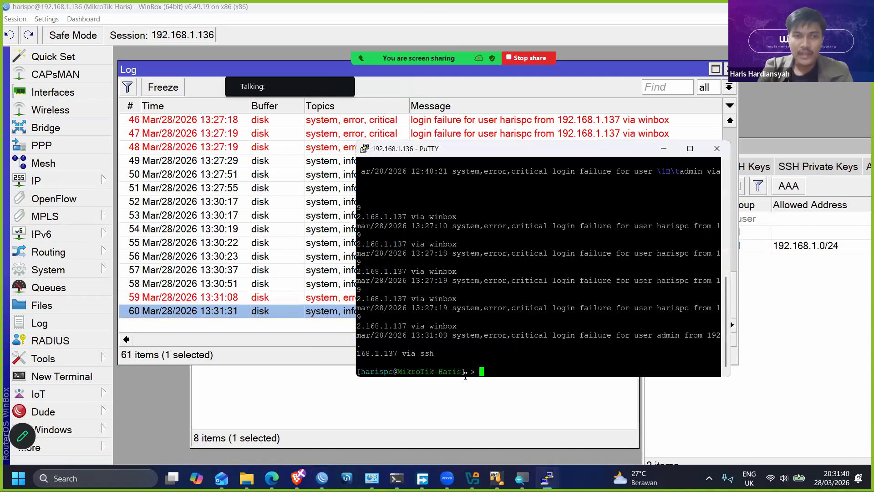
- Bring the IP service list forward and open the ssh service's settings
left_click(298, 416)
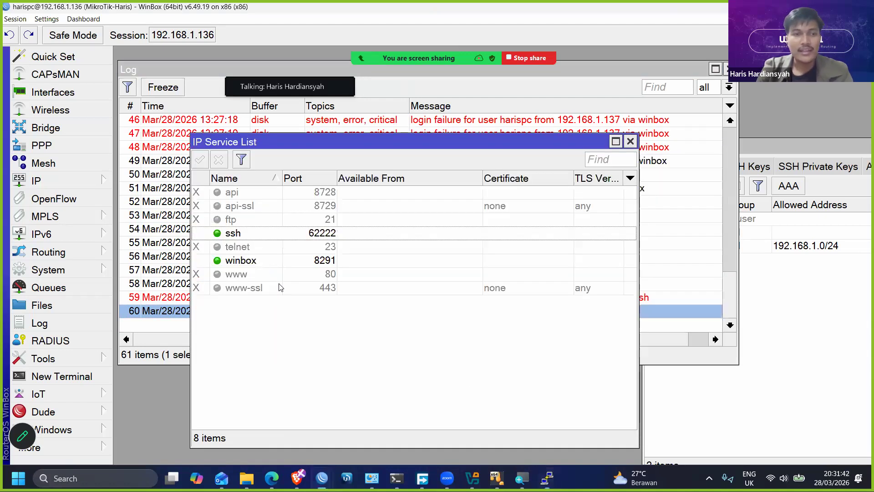
double_click(356, 234)
left_click(493, 243)
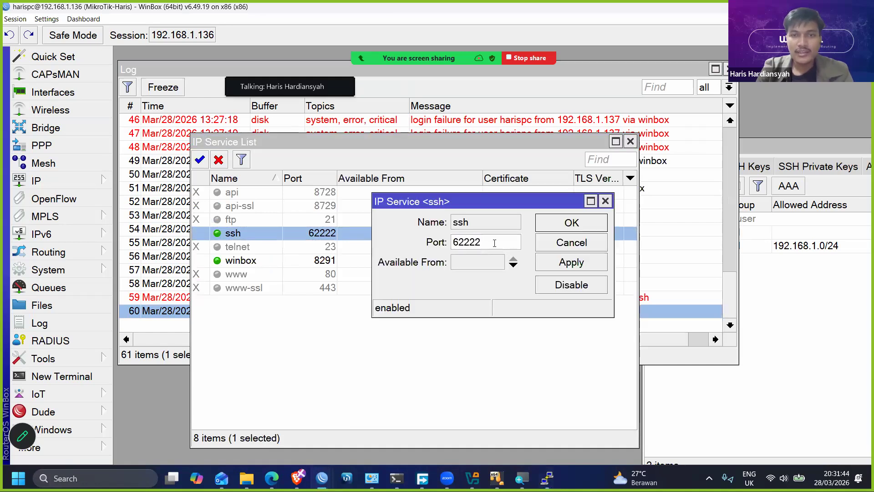
type("1")
key("BackSpace")
key("ctrl+a")
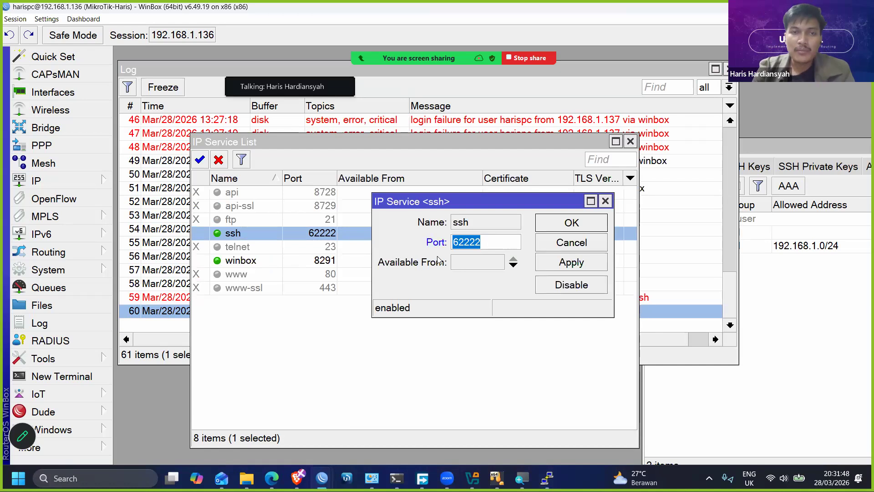
left_click(488, 242)
type("1")
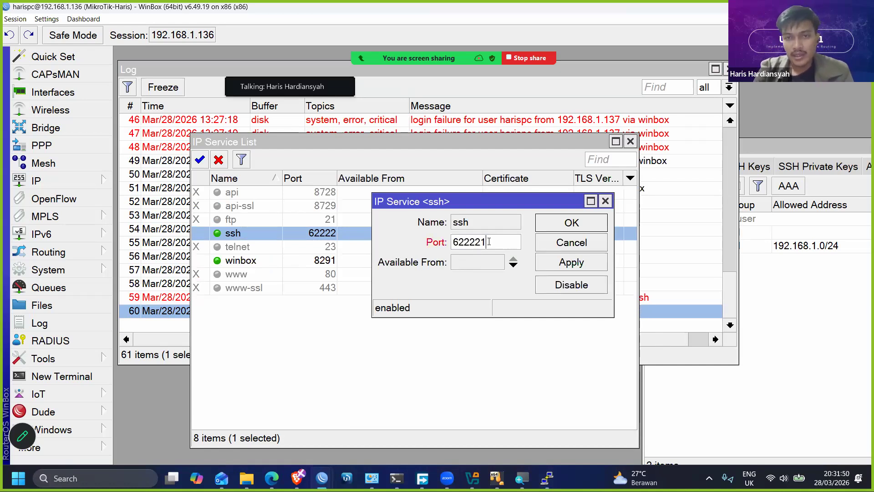
key("BackSpace")
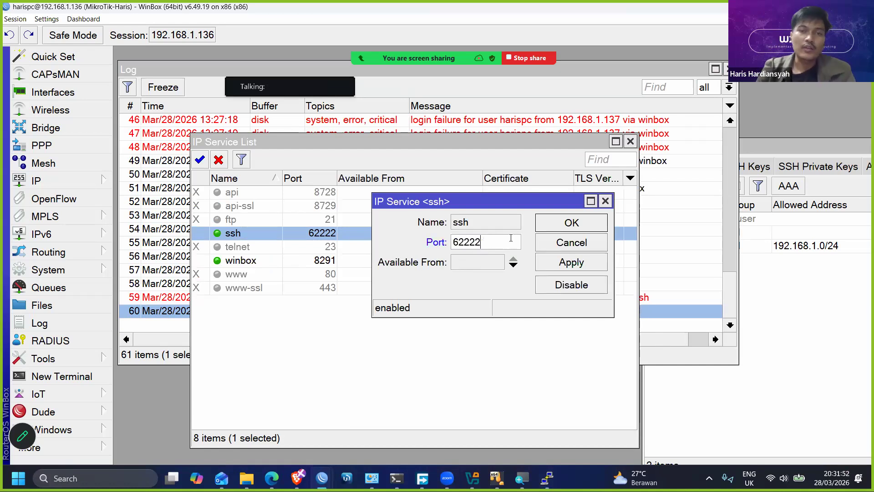
- Restrict the ssh service's Available From address to 192.168.2.0/24, moving the dialog below the service rows, and apply it
left_click(498, 264)
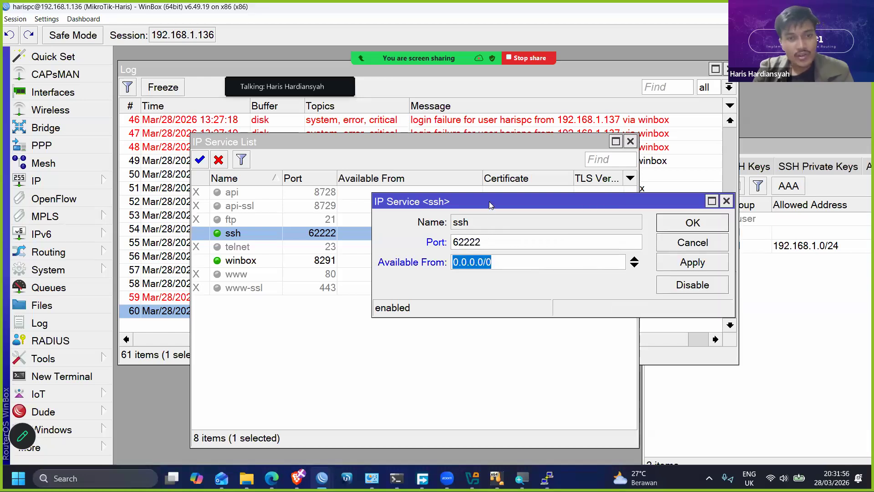
left_click_drag(489, 201, 331, 309)
type("192.168.2.0/")
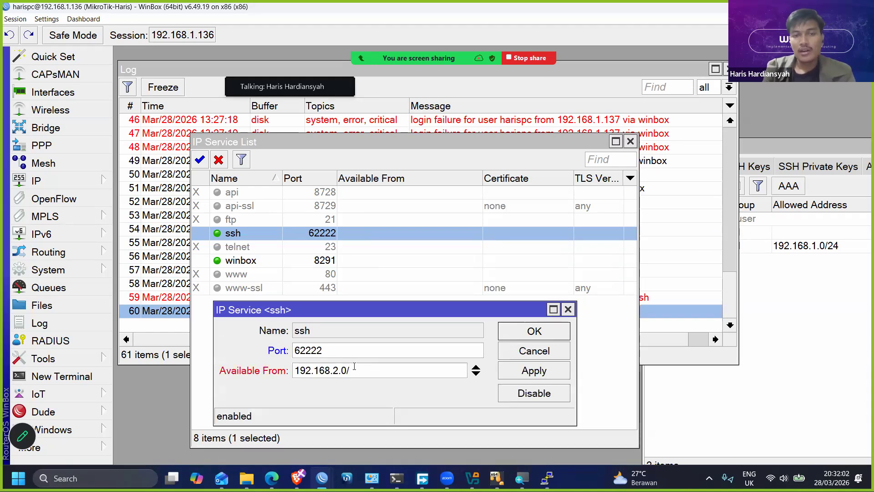
type("24")
left_click(526, 366)
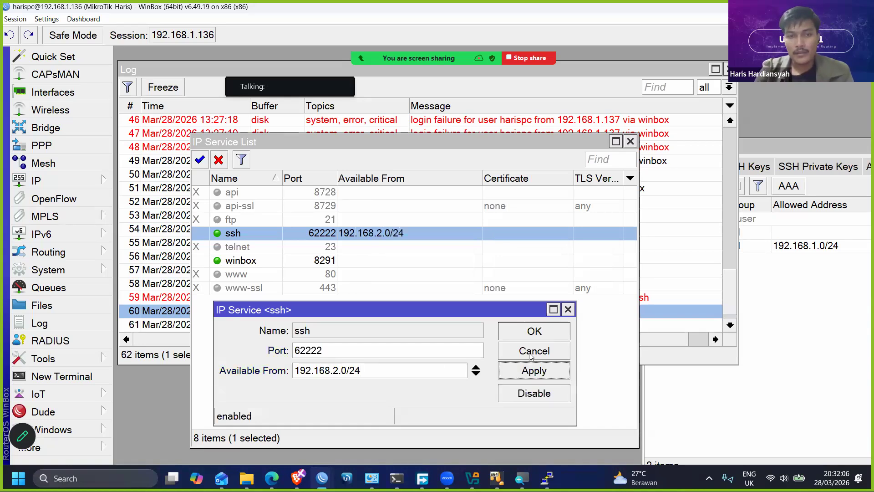
- Switch to PuTTY, duplicate the SSH session to test the address restriction, and dismiss the error and the inactive terminal
left_click(547, 478)
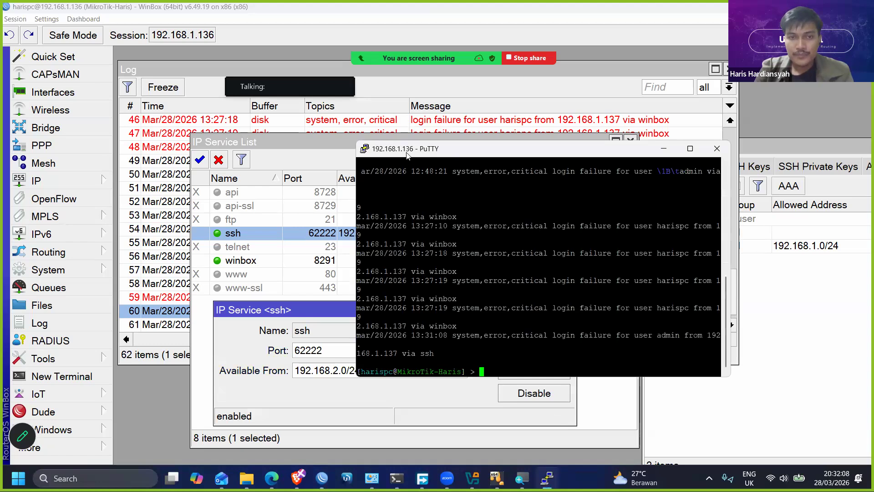
left_click_drag(453, 145, 503, 138)
right_click(541, 142)
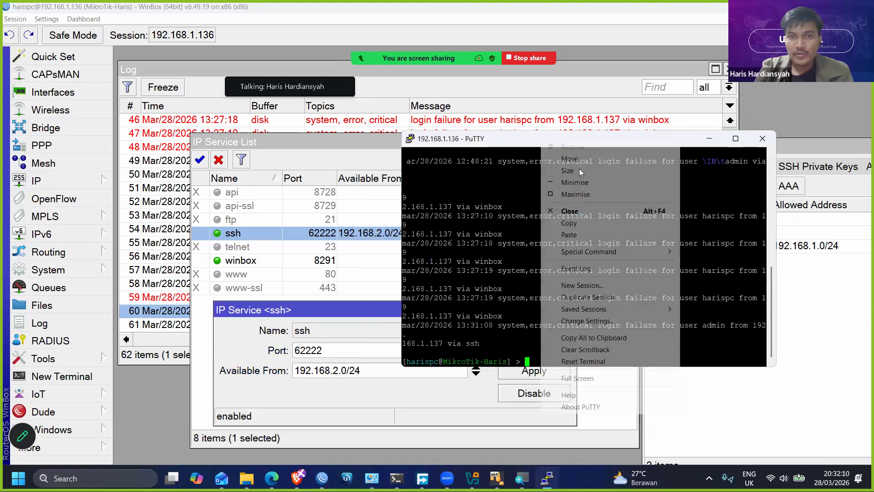
left_click(592, 297)
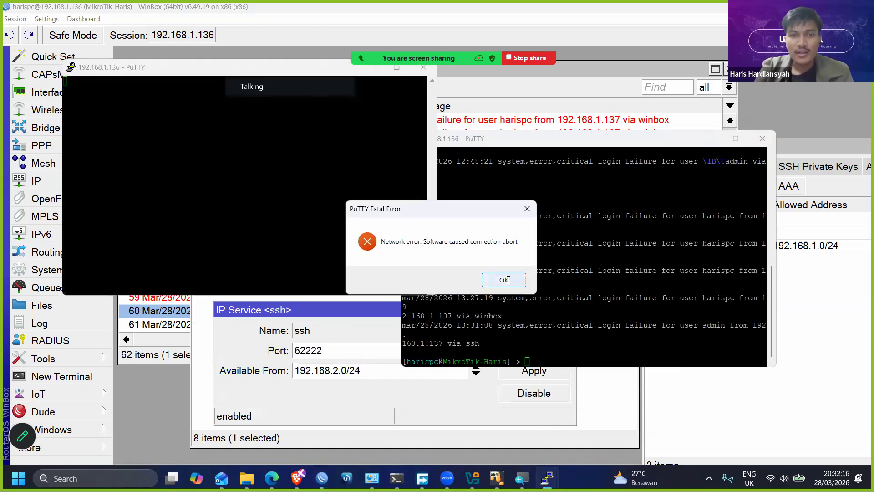
left_click(504, 281)
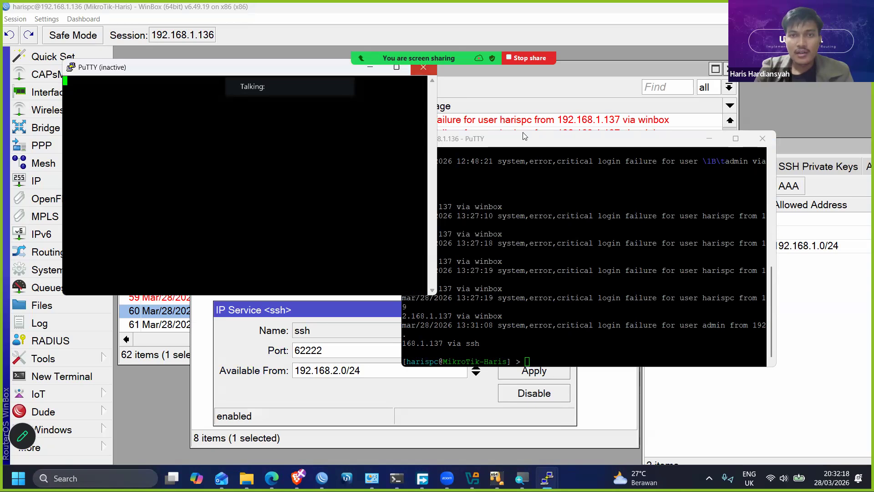
left_click(417, 72)
- Select the newest IP service entry in the WinBox log and bring the ssh service settings back in front
left_click(483, 223)
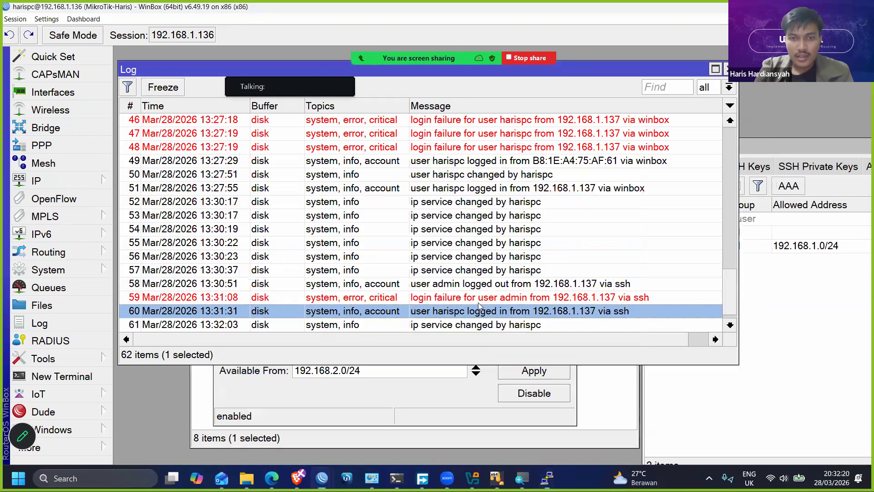
left_click(481, 324)
left_click(516, 369)
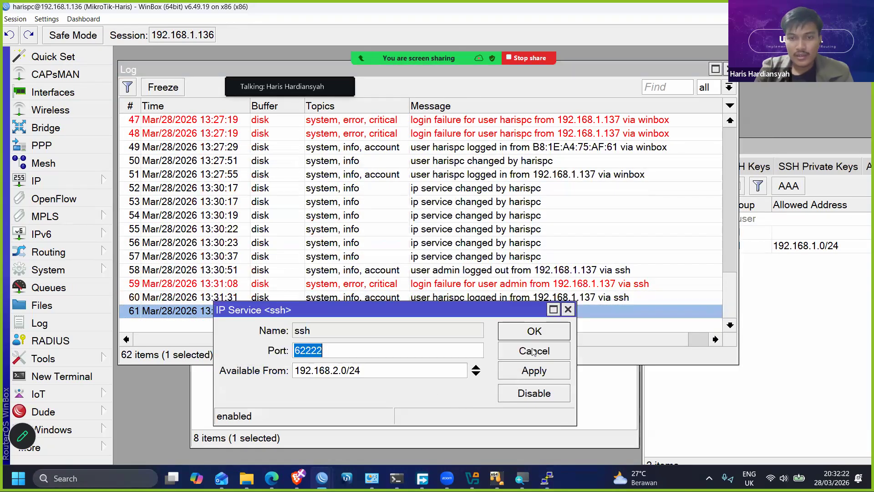
- Switch to PuTTY, open a new session configuration and close the existing 192.168.1.136 terminal
left_click(546, 478)
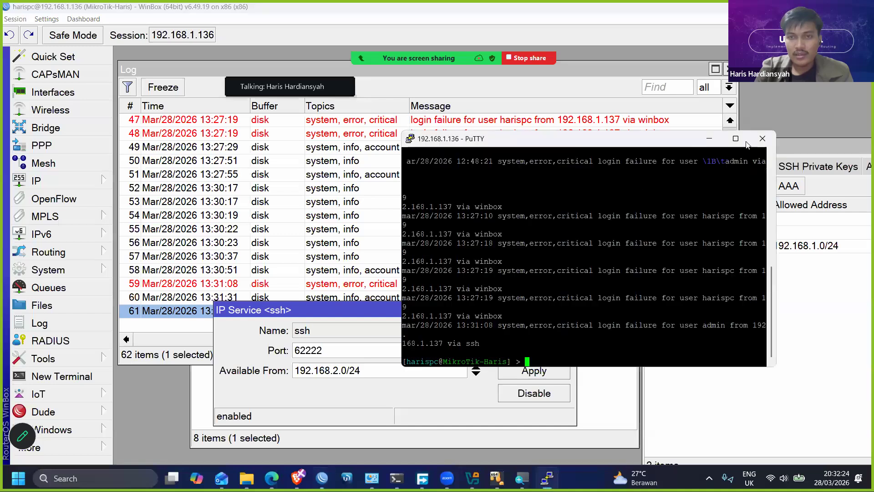
right_click(650, 140)
left_click(697, 281)
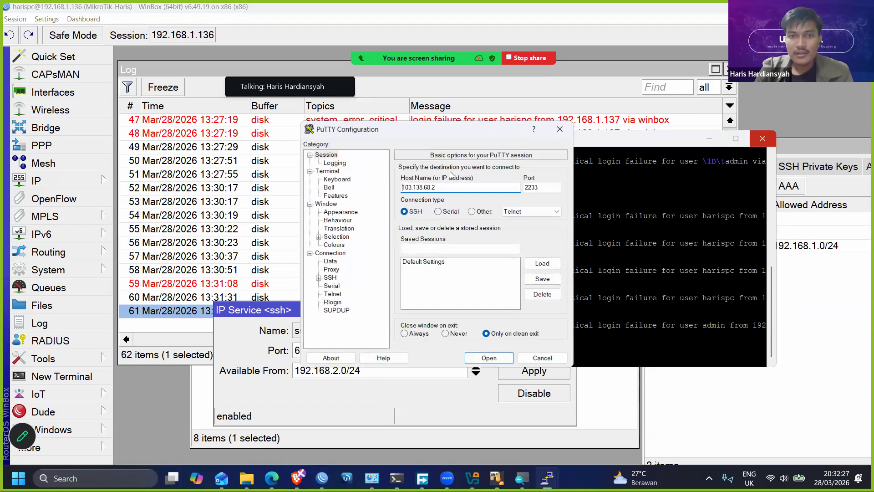
left_click(761, 139)
key("Return")
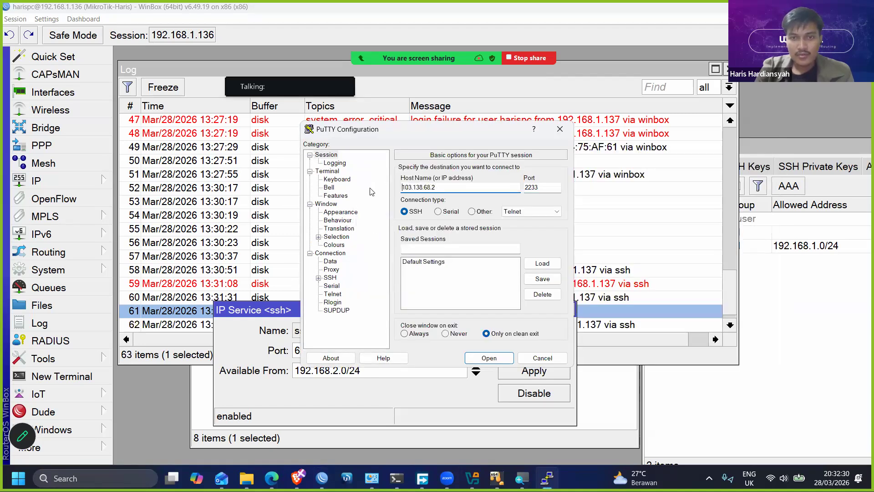
- Attempt an SSH connection to host 192.168.1.136 on port 62222 and dismiss the resulting error
type("192.168")
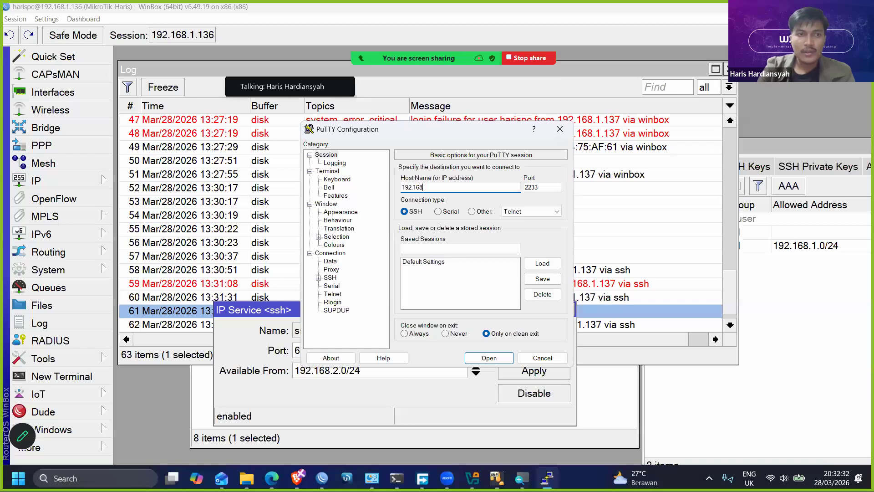
type(".1.136")
key("Tab")
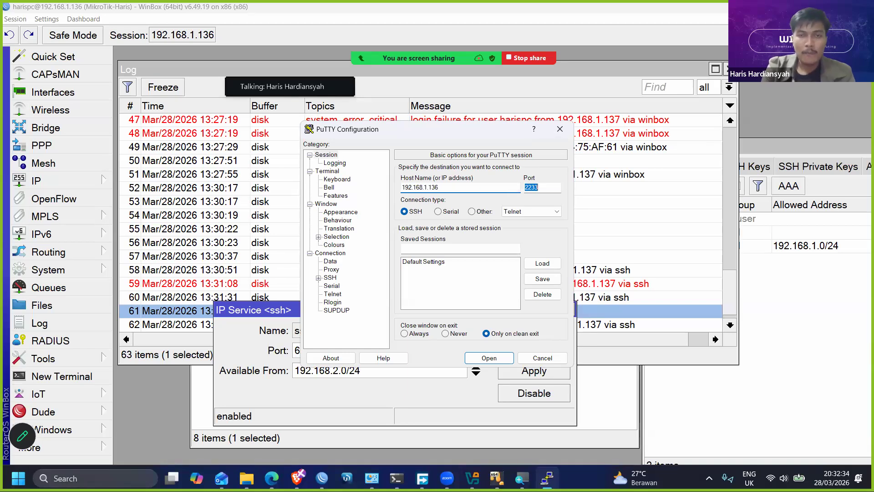
type("6")
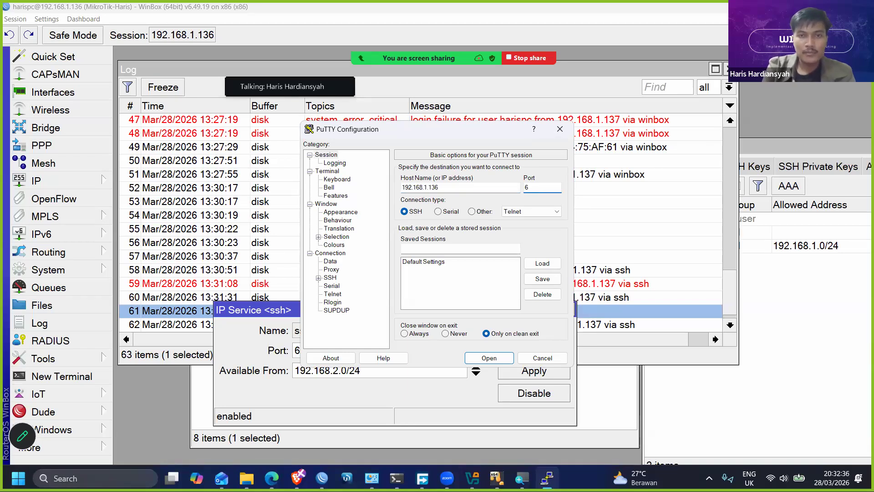
type("2222")
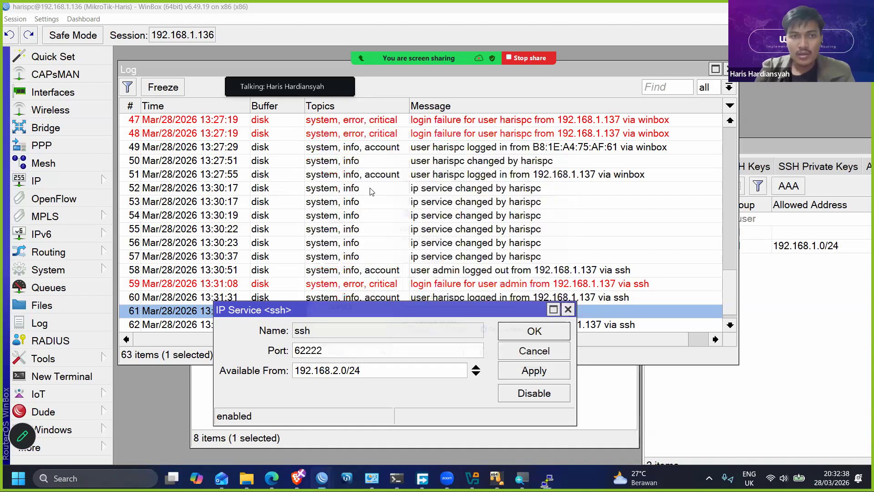
key("Return")
left_click(509, 281)
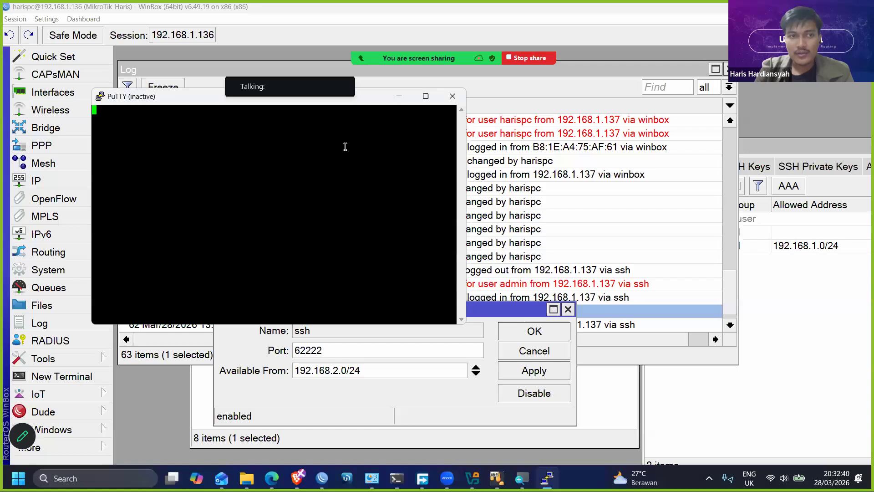
- In WinBox, set the ssh service's Available From address to 192.168.1.0/24 and confirm, moving the dialog clear of the log entries
left_click_drag(522, 313, 544, 331)
left_click_drag(471, 394, 355, 391)
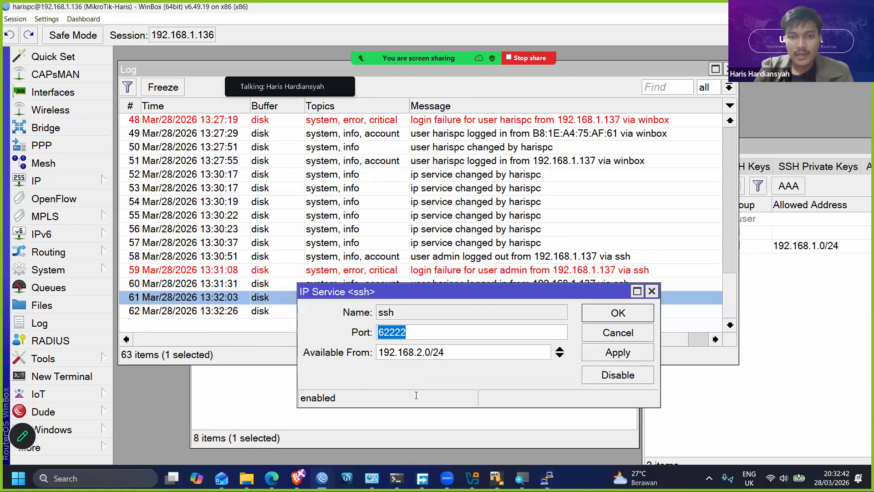
key("Left")
key("Left")
key("Left")
key("Left")
key("Left")
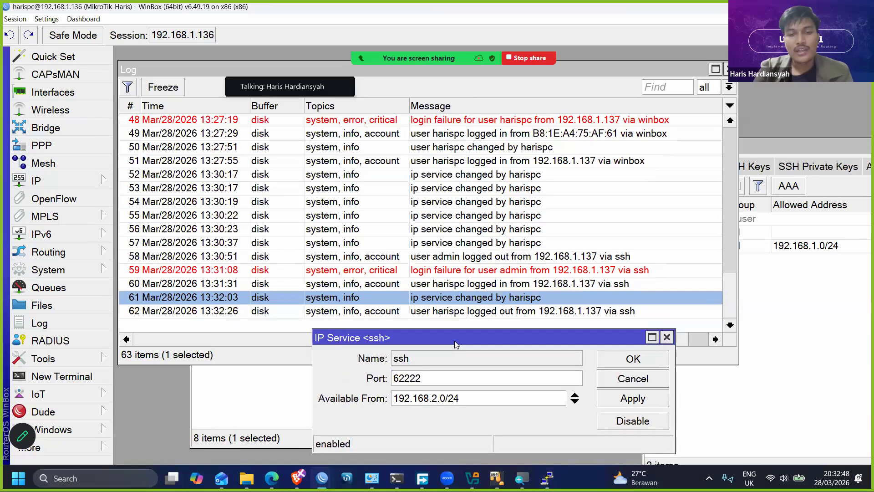
left_click_drag(454, 336, 452, 290)
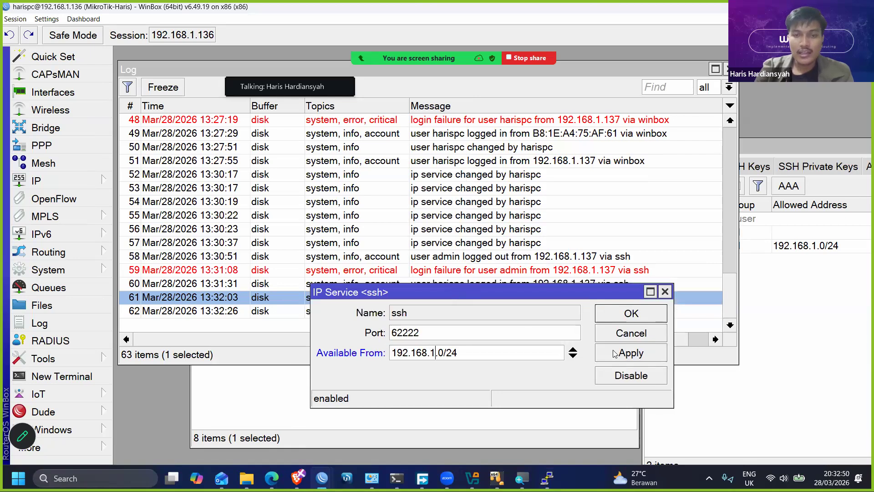
left_click(631, 313)
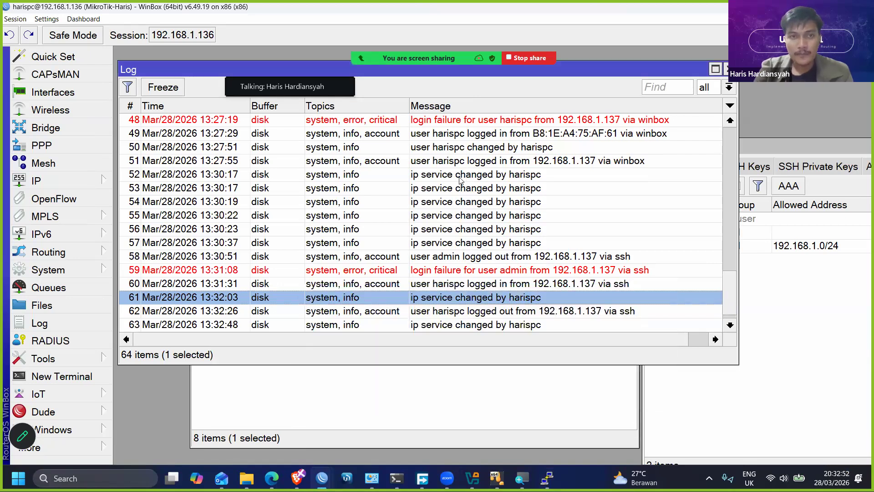
- Switch to the inactive PuTTY terminal, move it aside and restart its SSH session
left_click(547, 476)
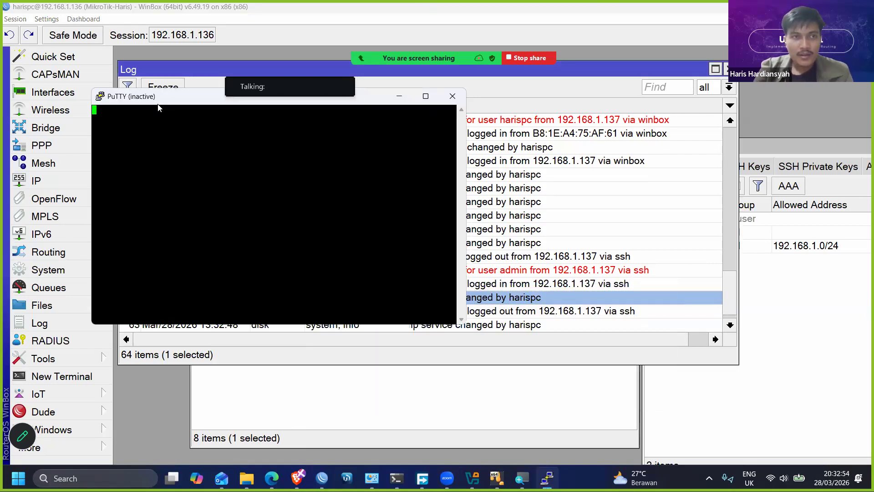
left_click_drag(158, 104, 210, 131)
right_click(254, 123)
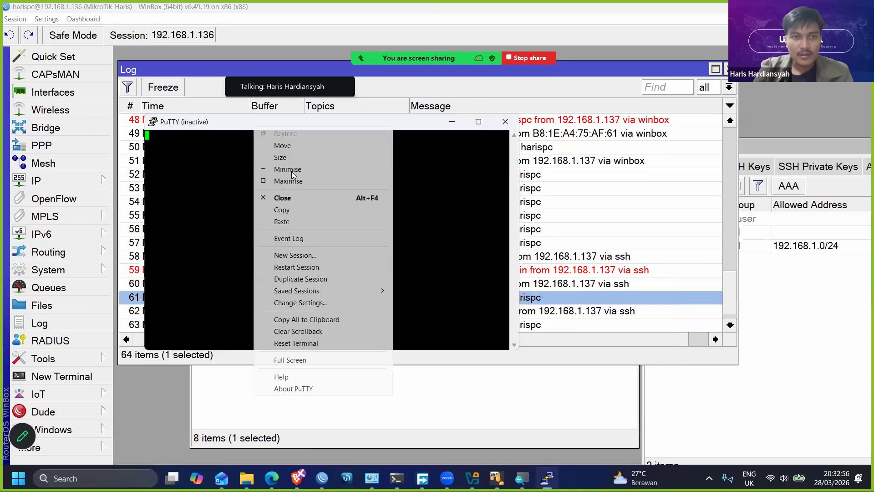
left_click(296, 267)
- Log in over SSH with the router username and account password, continue to the command prompt and minimise the terminal
type("ha")
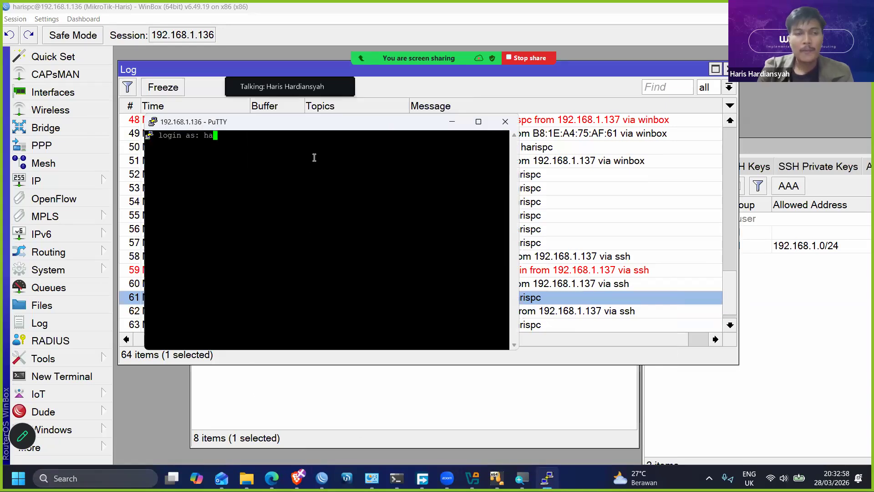
type("rispc")
key("Return")
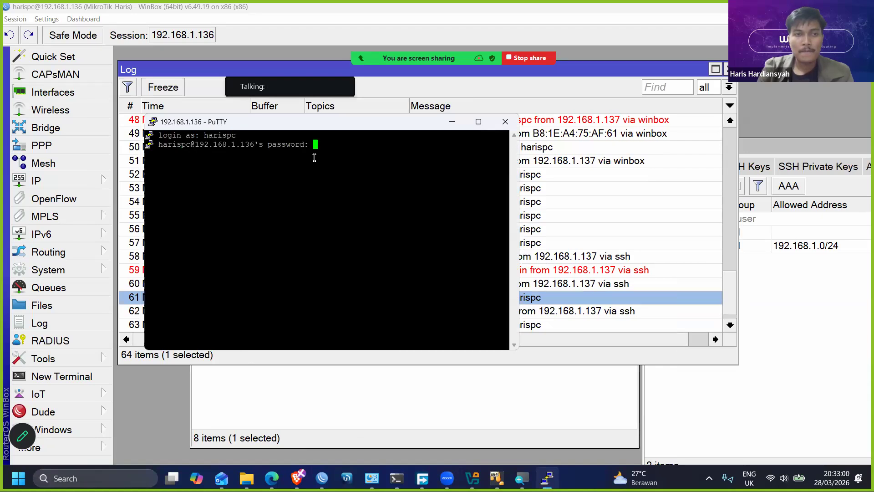
key("Return")
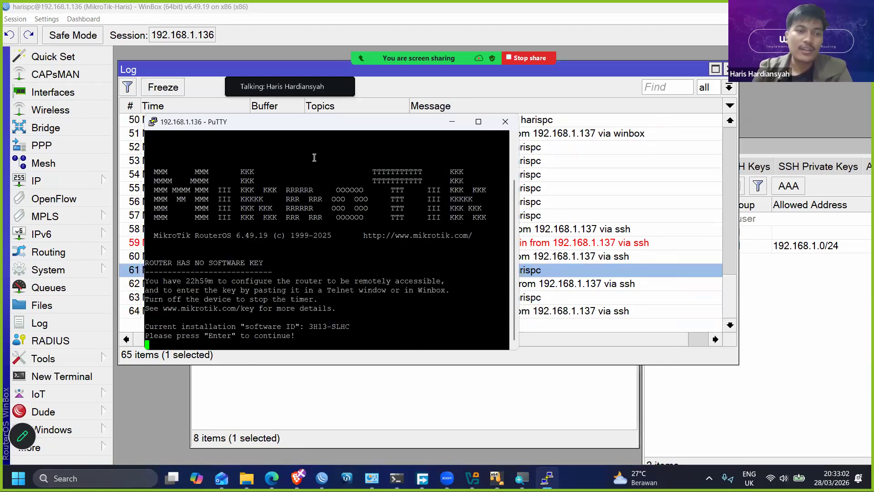
key("Return")
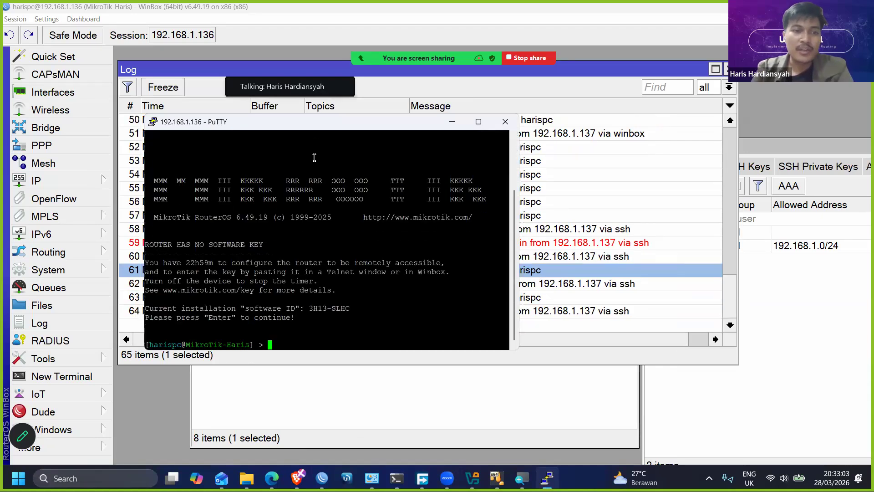
left_click(452, 122)
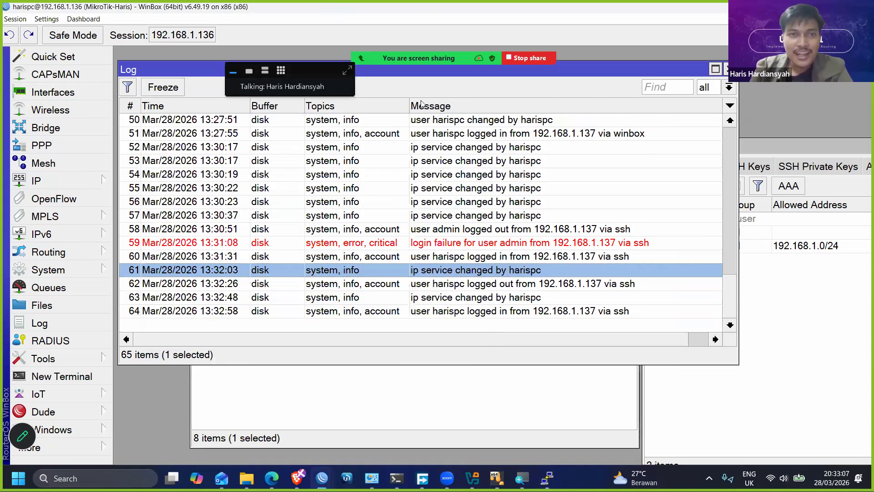
- Check the latest SSH login and IP service entries in the log, and select ssh in the IP service list
left_click(481, 312)
left_click(353, 296)
left_click(558, 409)
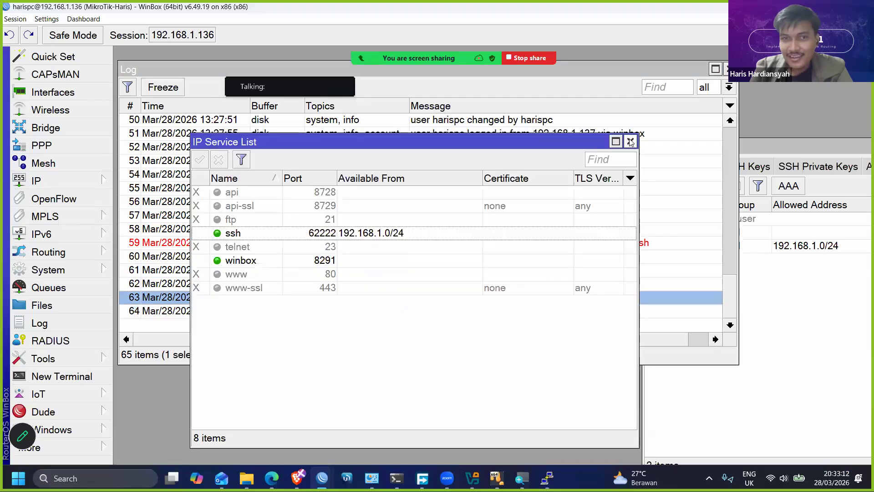
left_click(403, 233)
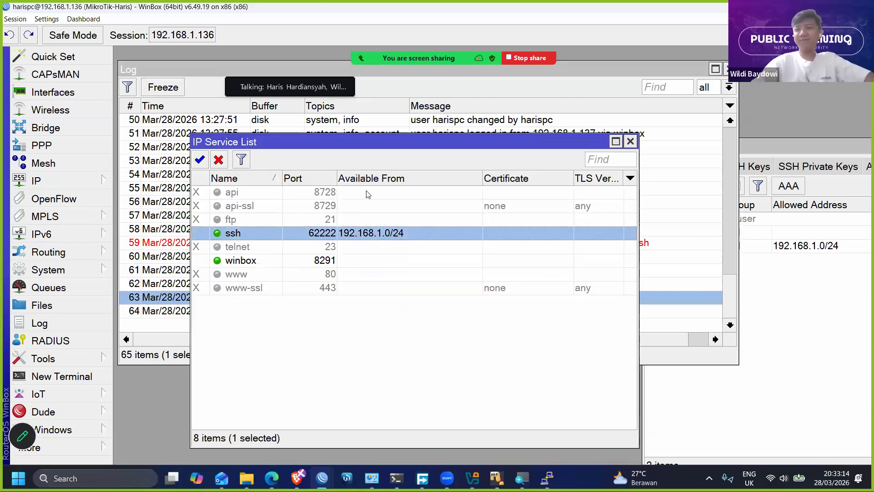
- Narrow the Port and Available From columns of the IP service list and widen the TLS Version column
mouse_move(337, 178)
left_mouse_down()
mouse_move(351, 178)
mouse_move(332, 180)
left_mouse_up()
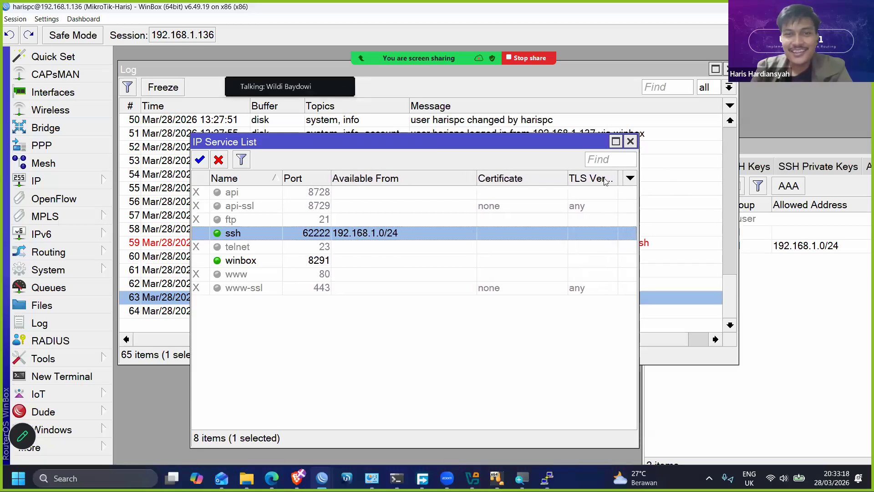
left_click_drag(476, 179, 416, 180)
left_click_drag(557, 178, 571, 179)
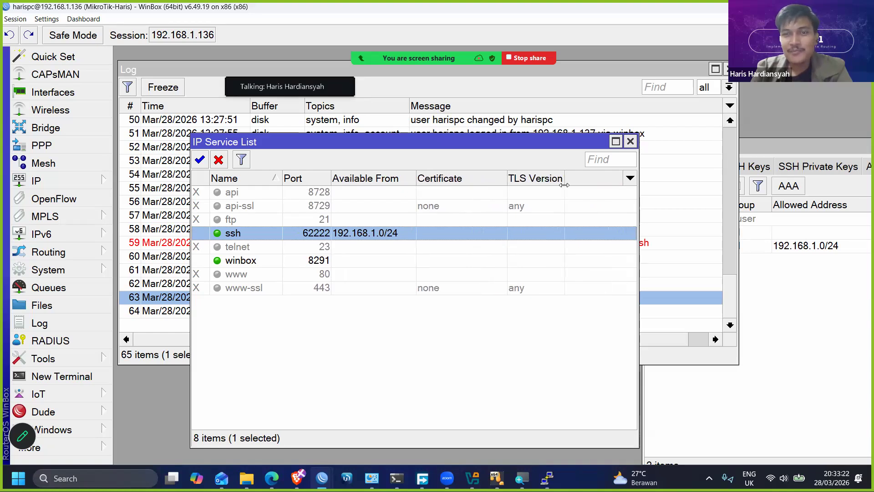
- Bring the User List forward and close it, move the IP Service List aside and select the winbox service
left_click(818, 148)
left_click_drag(816, 149, 277, 198)
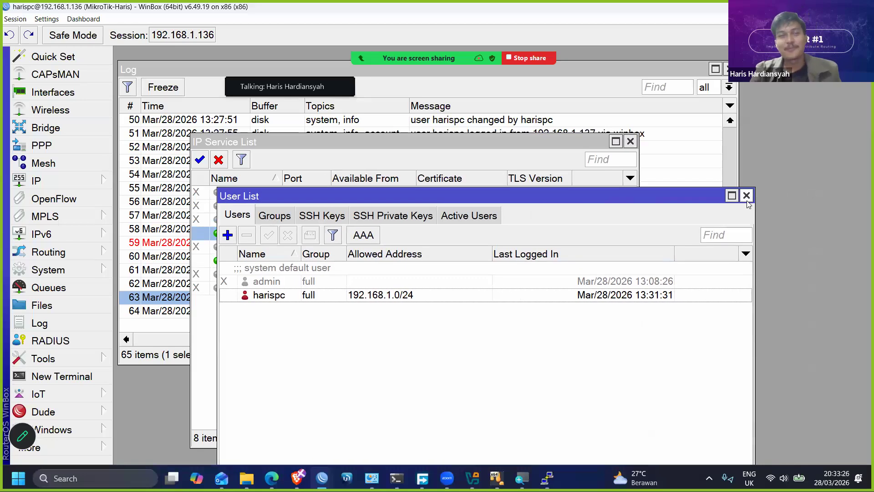
left_click(746, 196)
left_click_drag(493, 142, 584, 120)
left_click(422, 240)
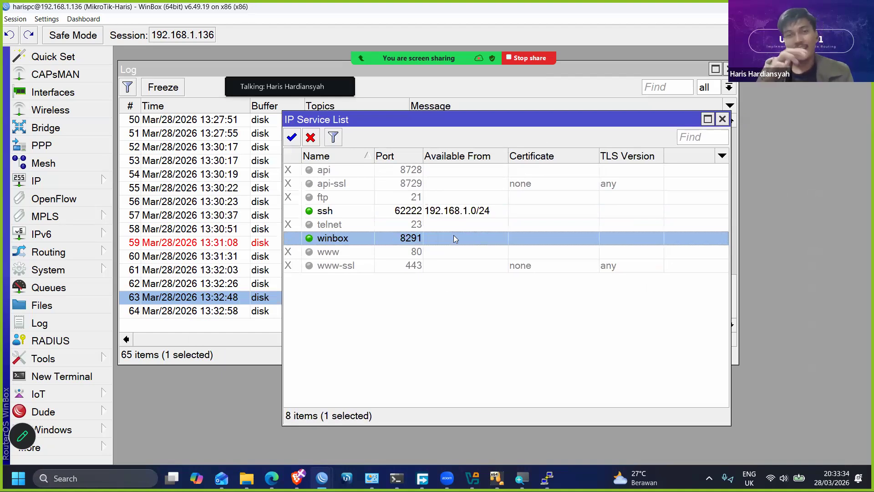
- Add a second Available From entry to the ssh service, remove it again and confirm the settings
left_click(466, 213)
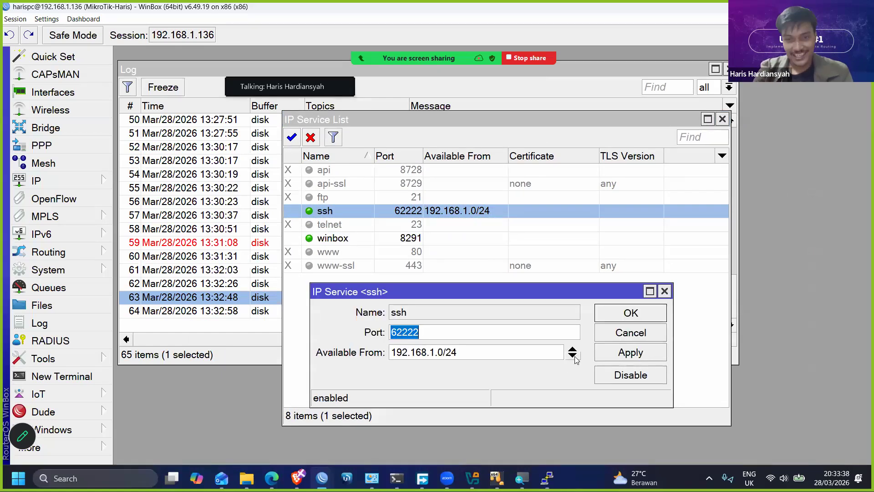
left_click(575, 356)
left_click_drag(549, 288, 663, 206)
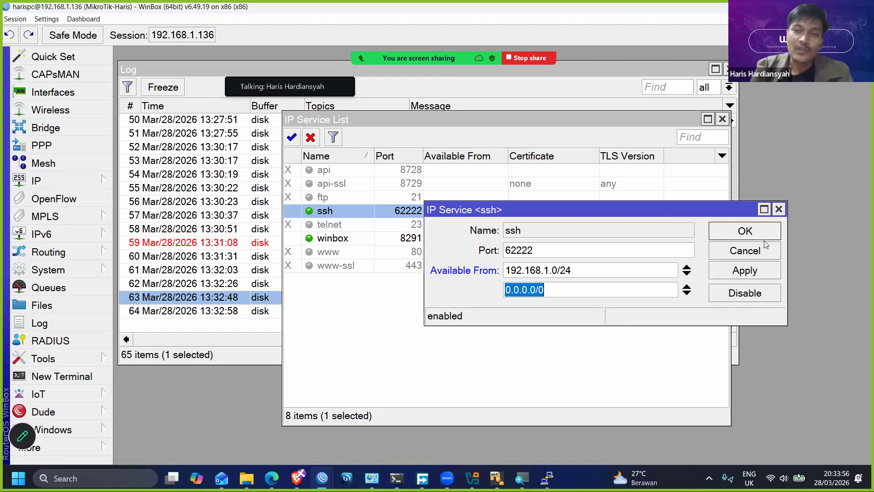
left_click(690, 292)
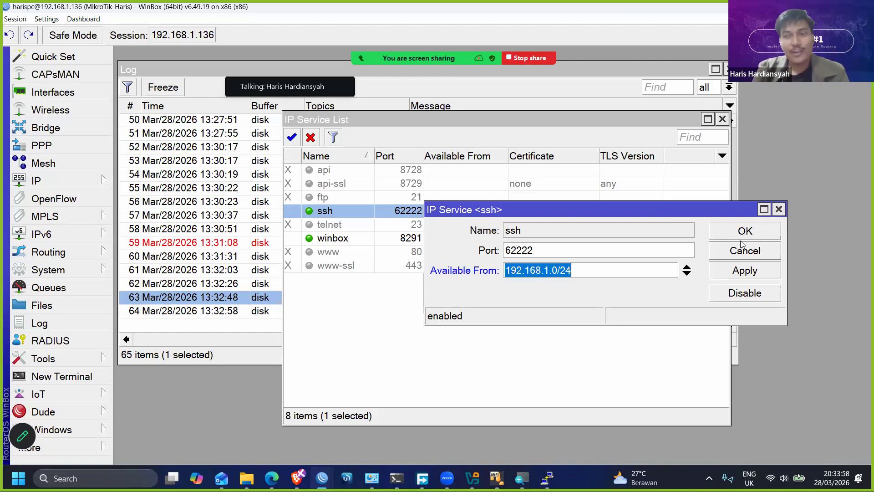
left_click(743, 238)
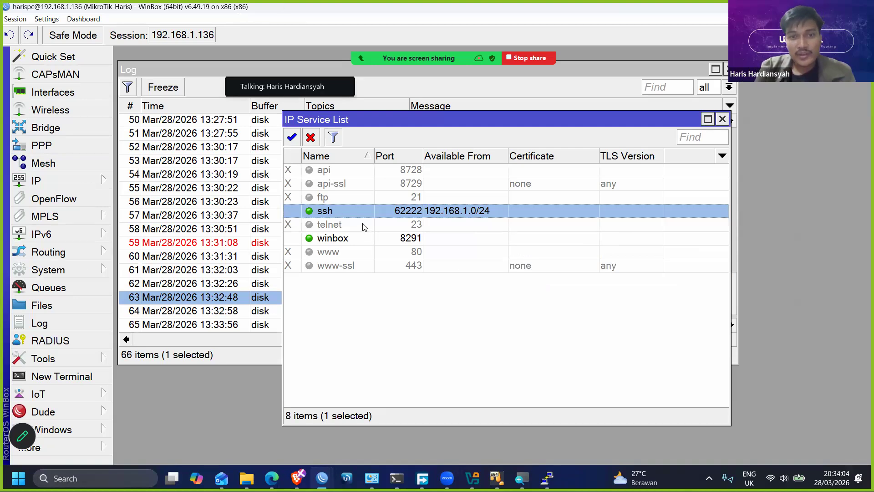
- Set the winbox service's port to 6222 and apply the change
left_click(402, 237)
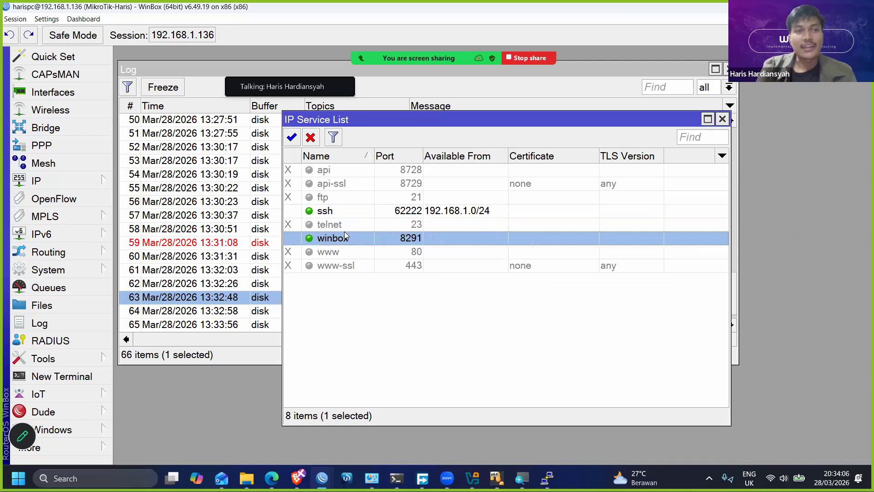
double_click(400, 240)
left_click(540, 247)
type("12")
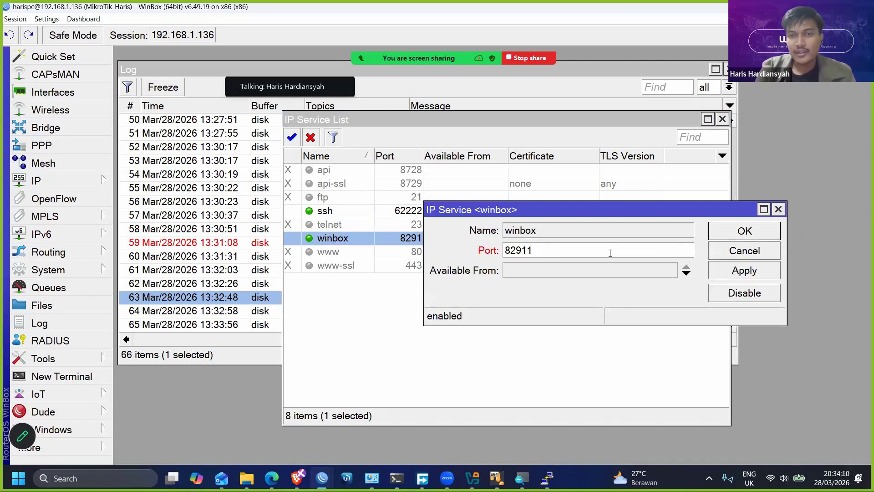
key("BackSpace")
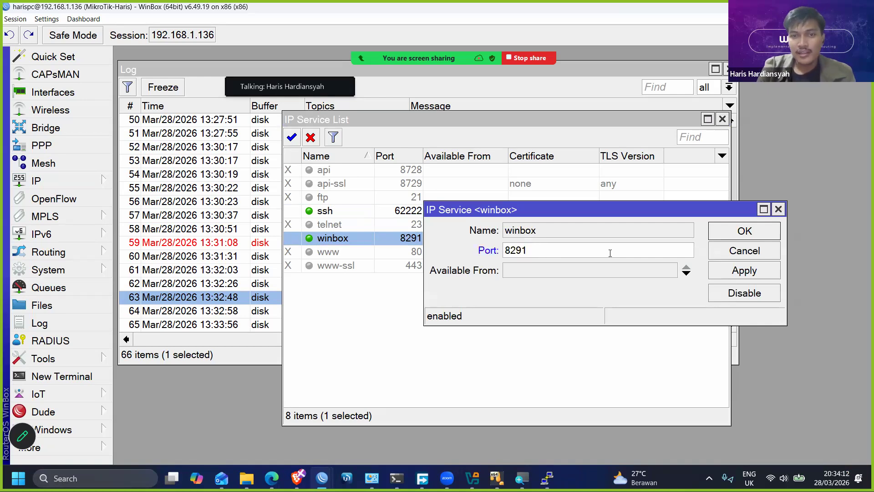
type("6")
key("BackSpace")
key("BackSpace")
key("BackSpace")
key("BackSpace")
key("BackSpace")
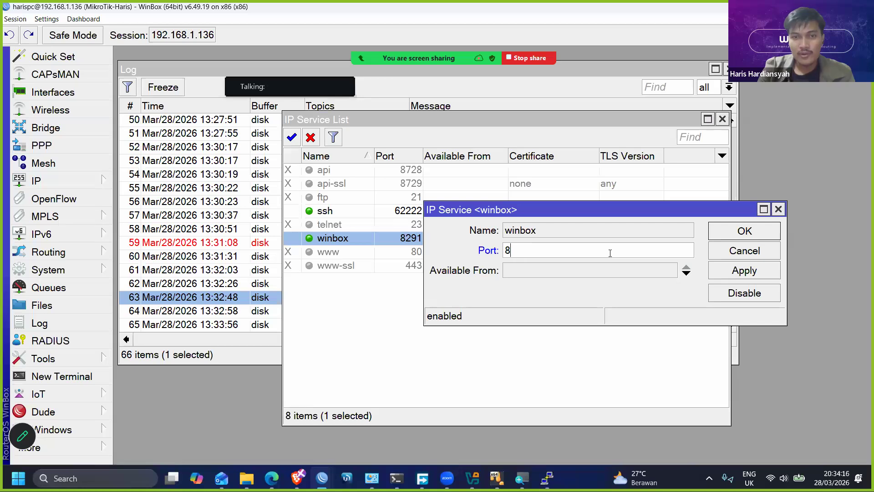
type("6")
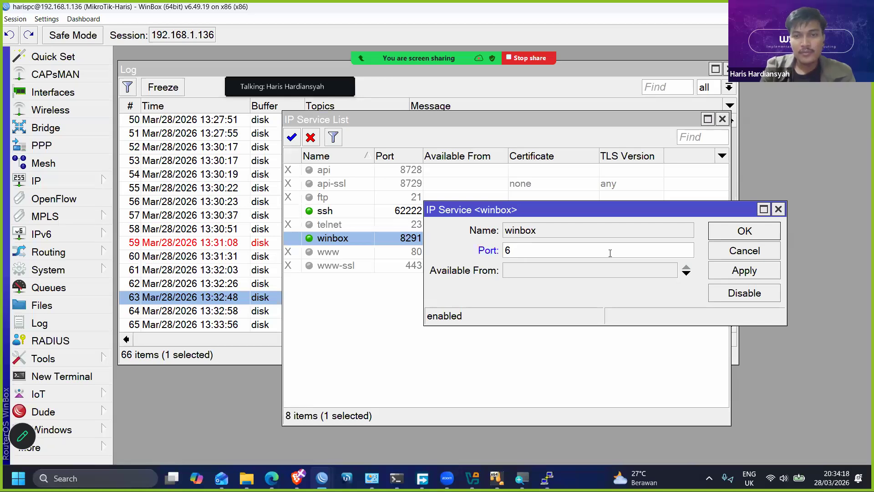
type("222")
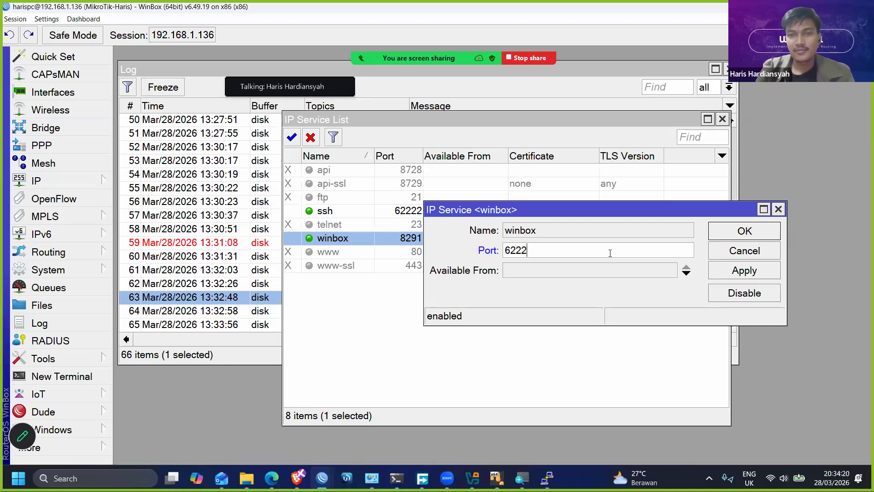
double_click(610, 253)
left_click(744, 271)
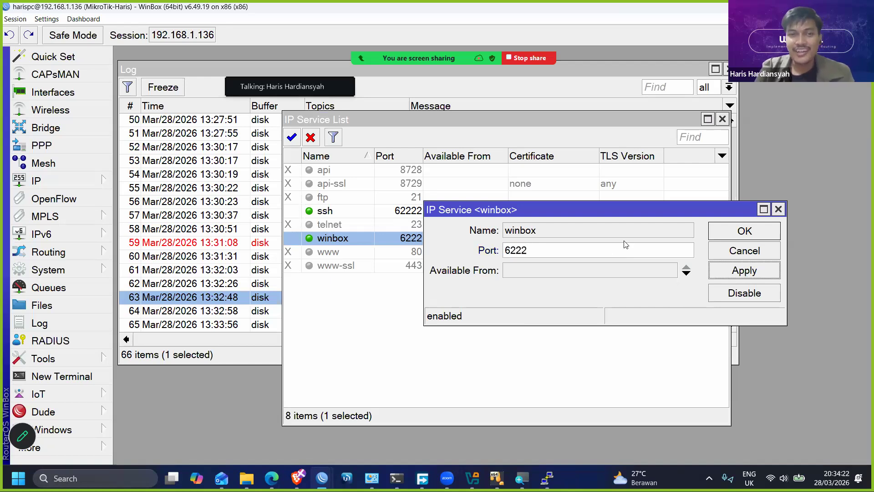
- Open a new WinBox connection window and connect to 192.168.1.136:6222, entering the account password
left_click(81, 445)
left_click(153, 435)
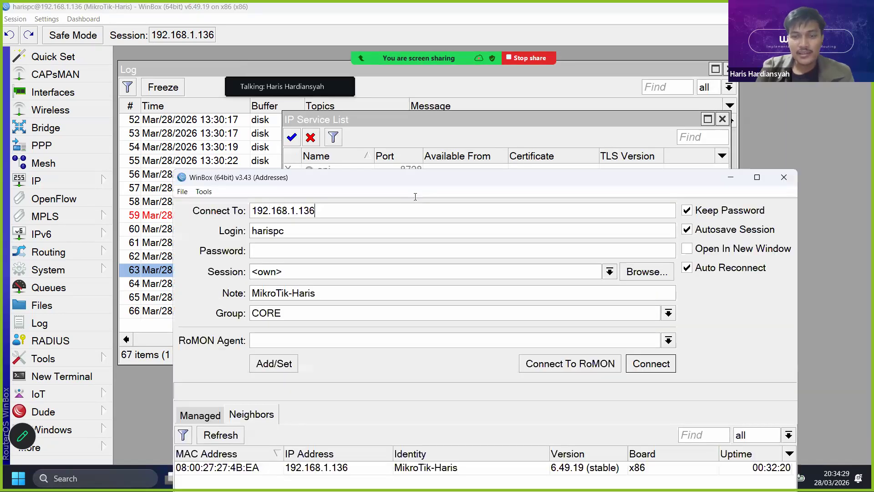
type(":6222")
key("Return")
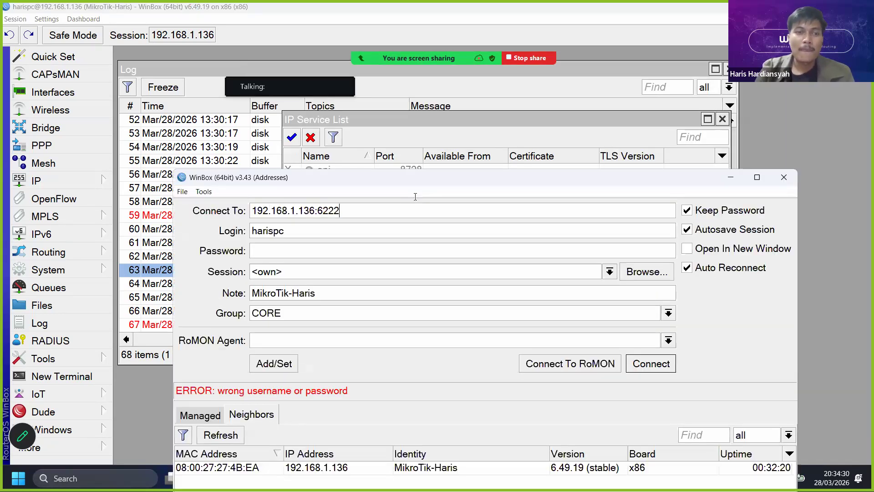
left_click(334, 250)
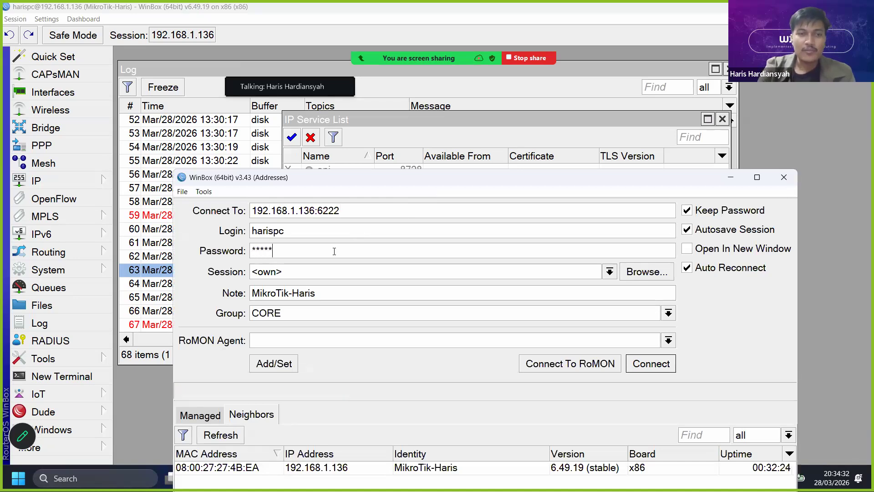
key("Return")
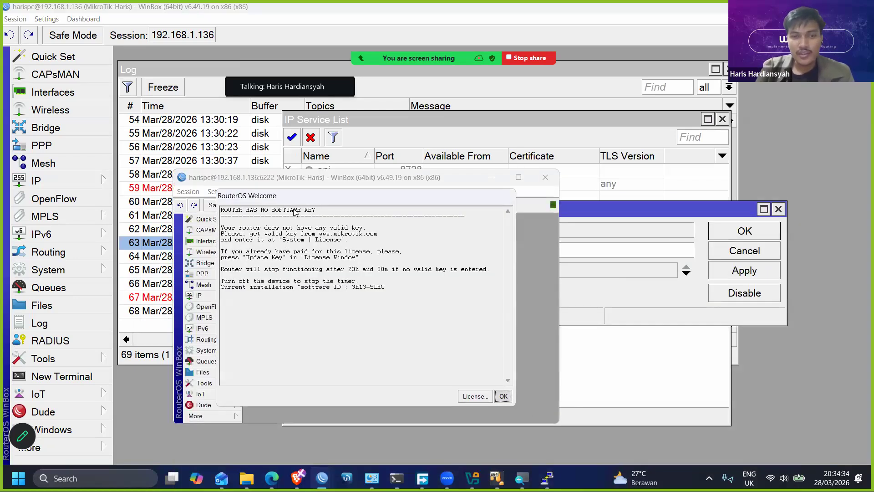
- Dismiss the RouterOS Welcome notice and enlarge the new session's interface by zooming in twice
left_click(503, 396)
left_click(220, 191)
left_click(246, 231)
left_click(220, 191)
left_click(239, 233)
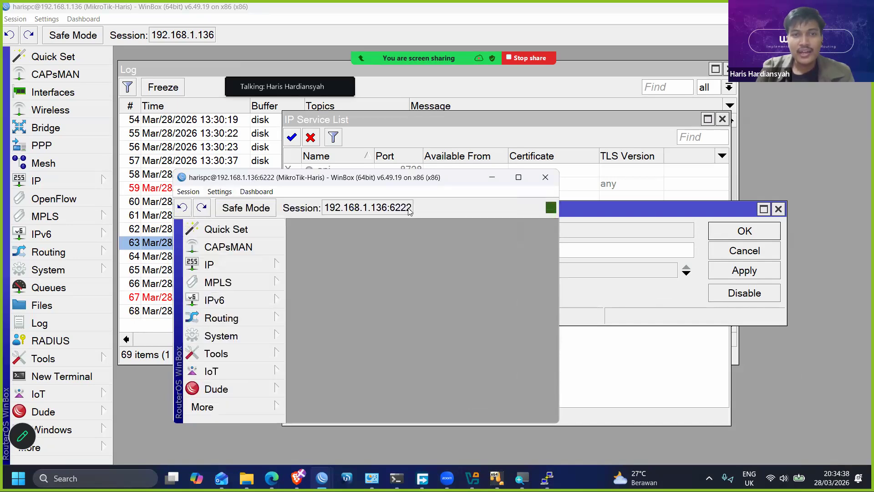
- Highlight the port in the new session's address, then maximize the session window and check the latest log entries
left_click_drag(329, 211, 387, 211)
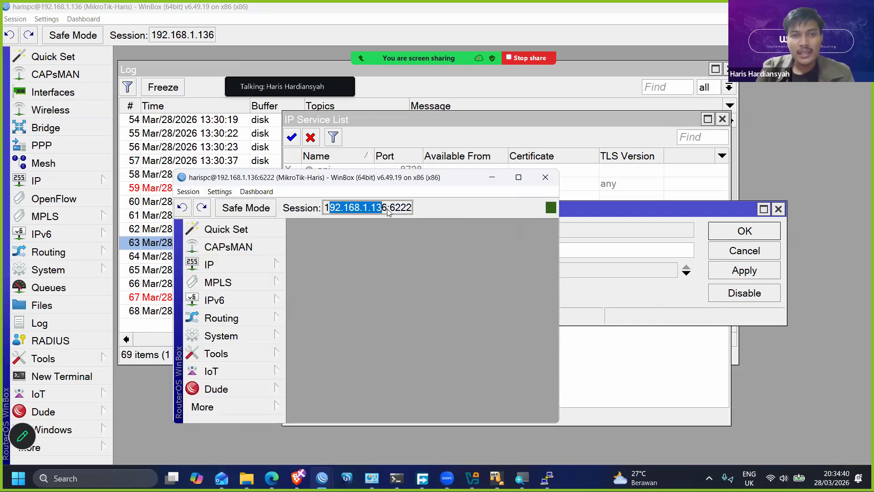
double_click(415, 213)
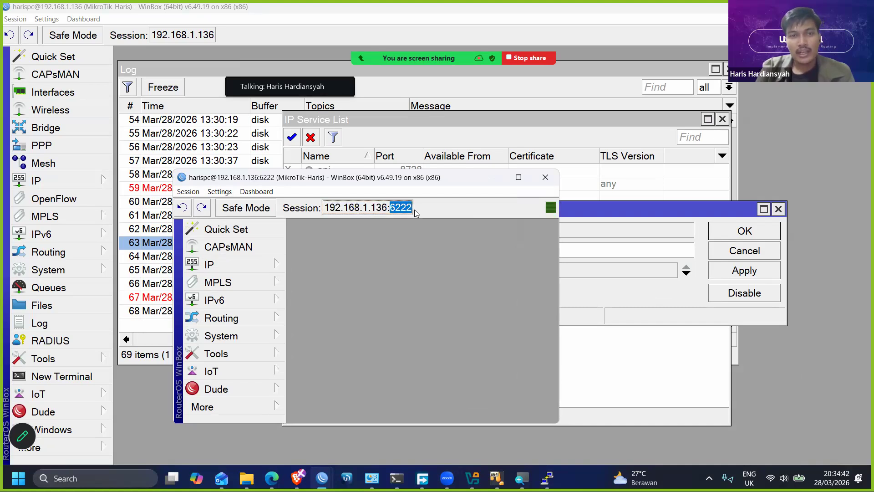
left_click(518, 181)
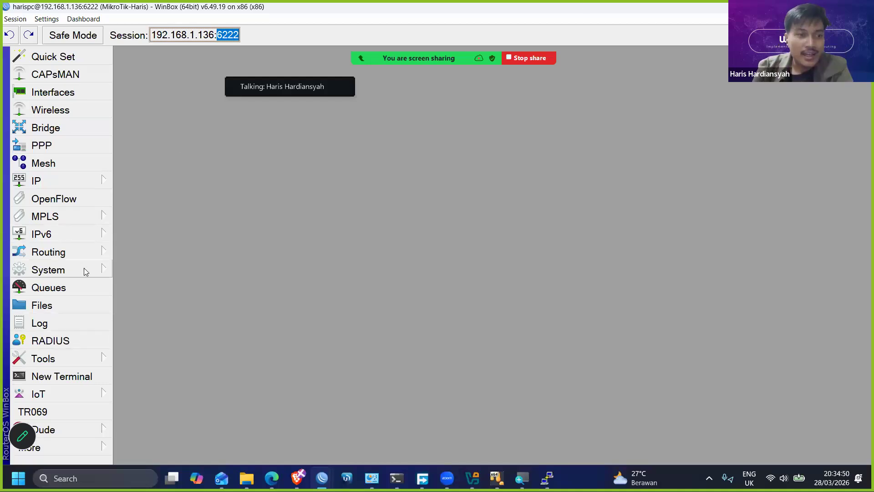
left_click(75, 324)
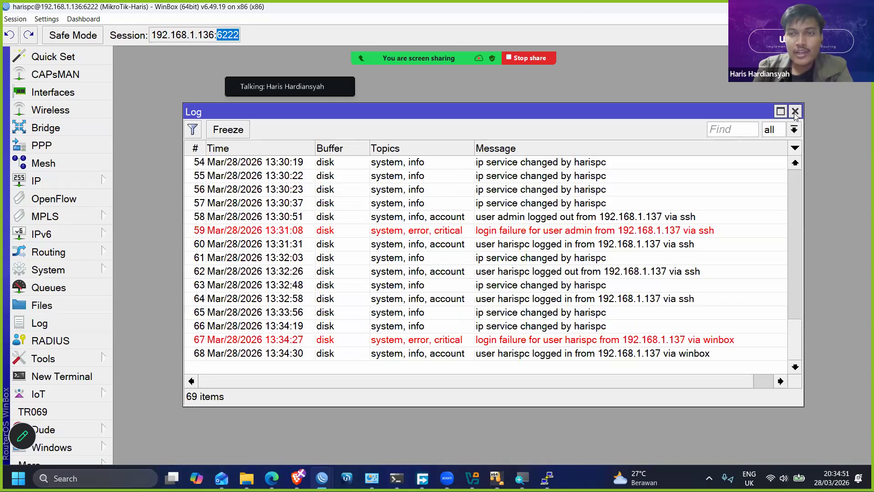
- Open the system History and examine the recent user and IP service changes and who made them
left_click(76, 272)
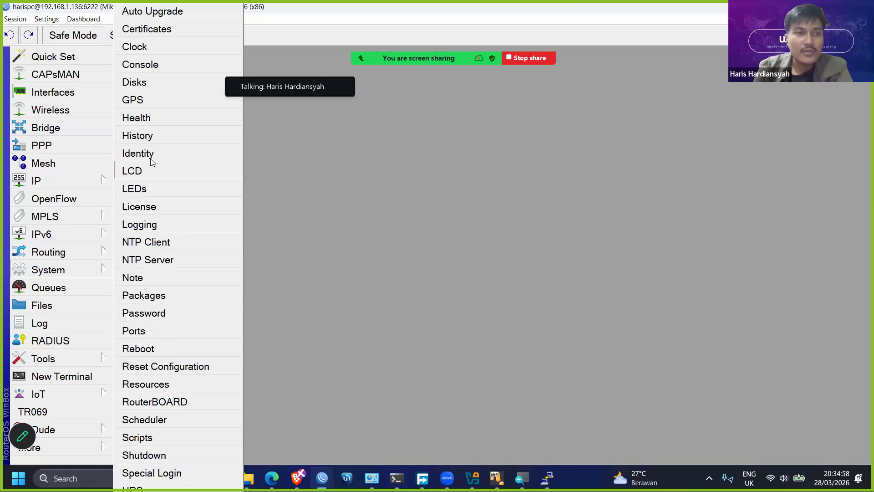
left_click(146, 136)
scroll(427, 241, "down", 5)
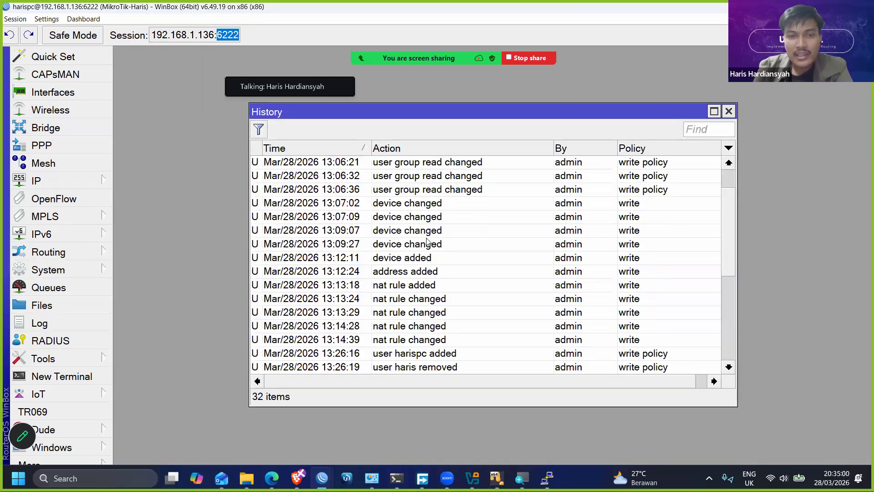
scroll(427, 241, "down", 1)
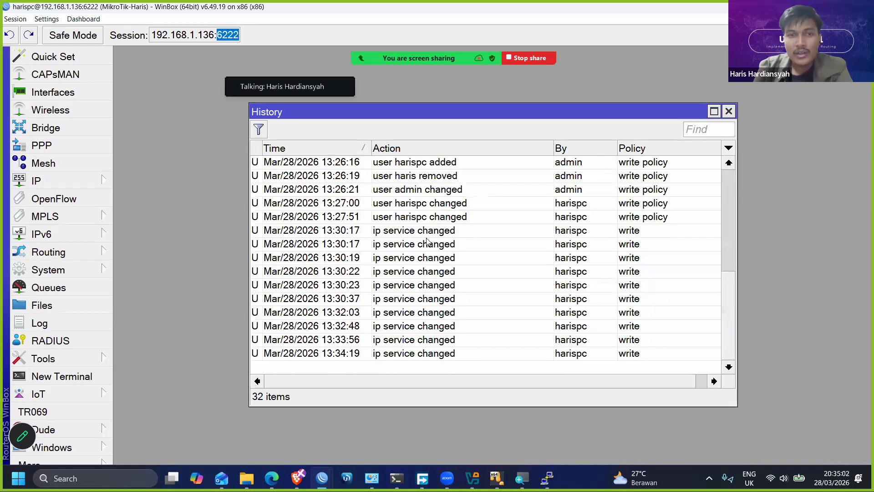
left_click(400, 217)
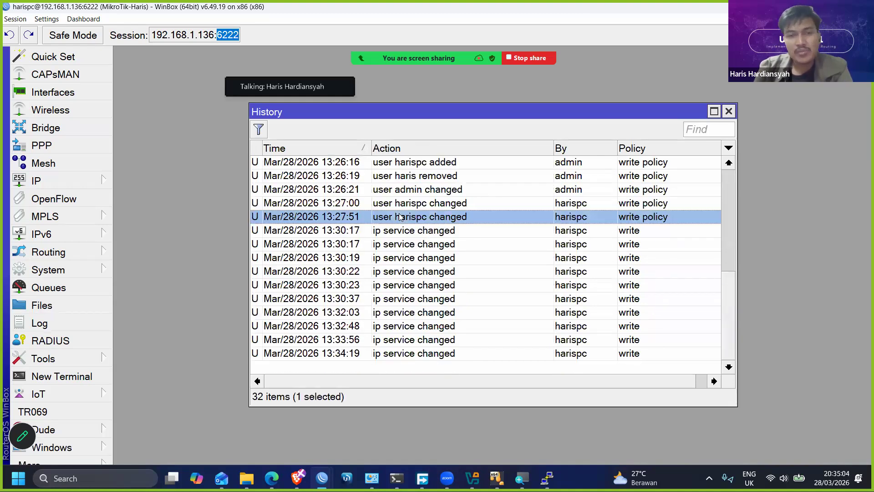
left_click(419, 235)
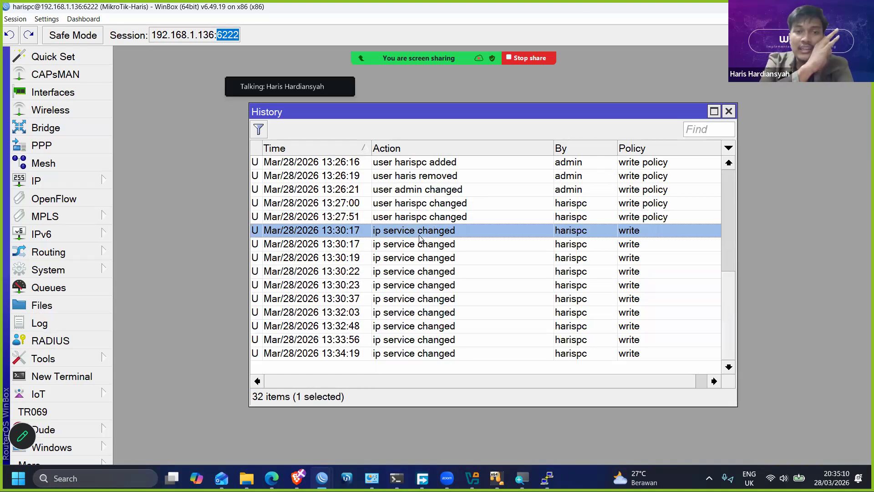
left_click(453, 162)
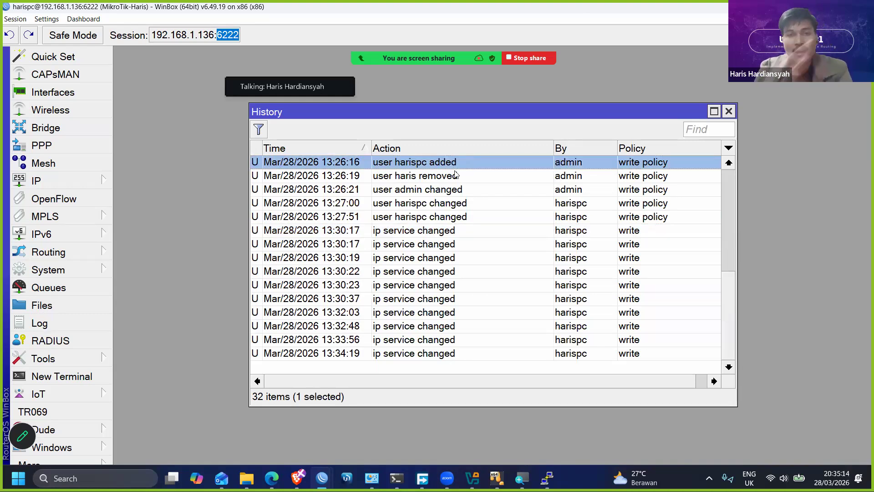
left_click(456, 175)
left_click(458, 190)
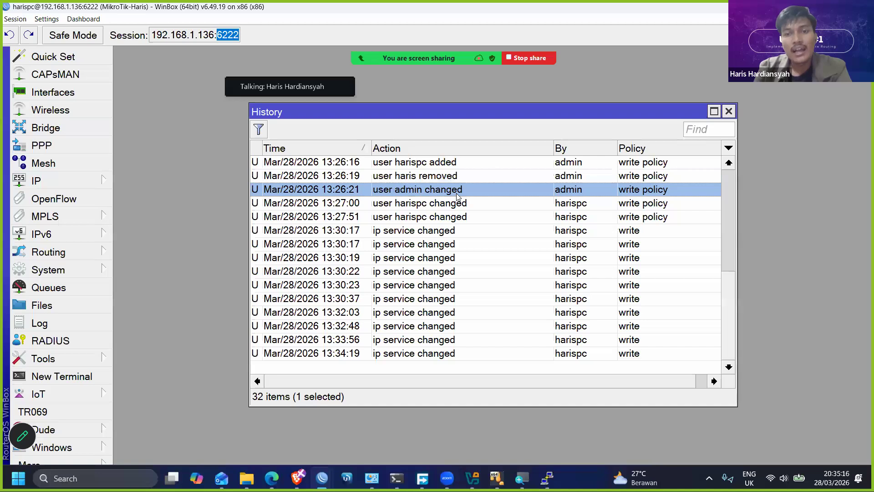
left_click(594, 206)
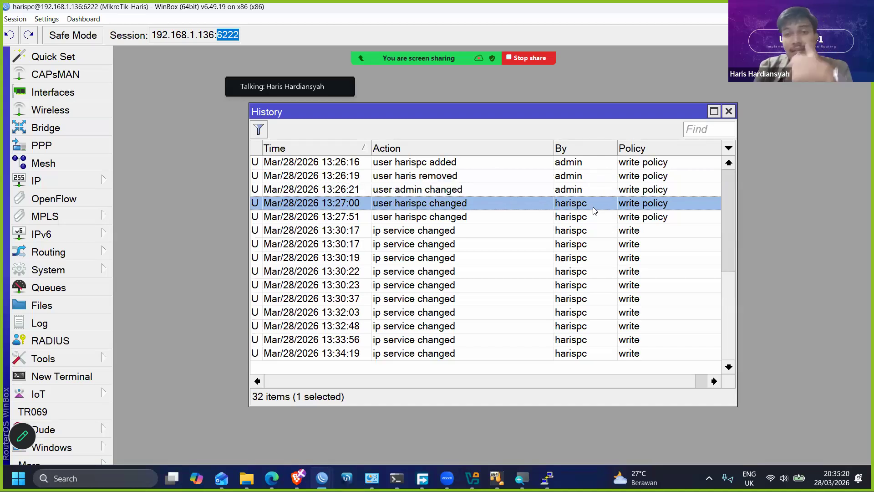
left_click(591, 191)
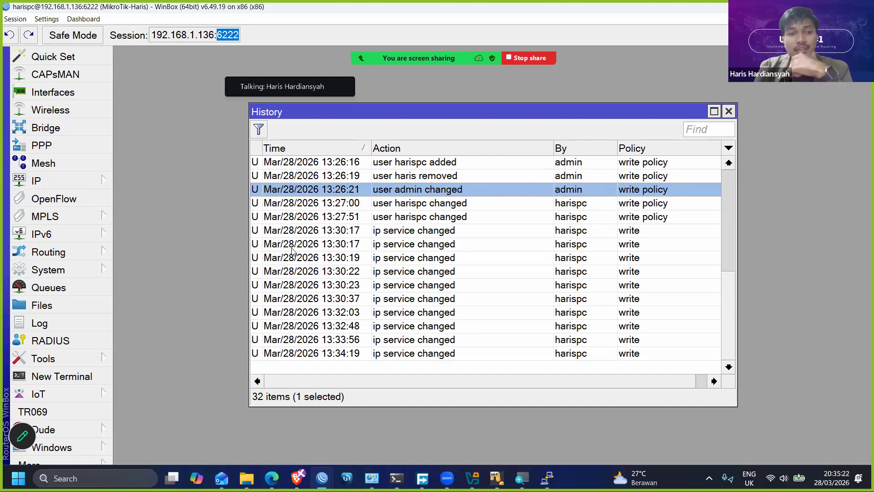
- Browse the full History list and its filter options, then close the History and Log windows
scroll(297, 267, "up", 5)
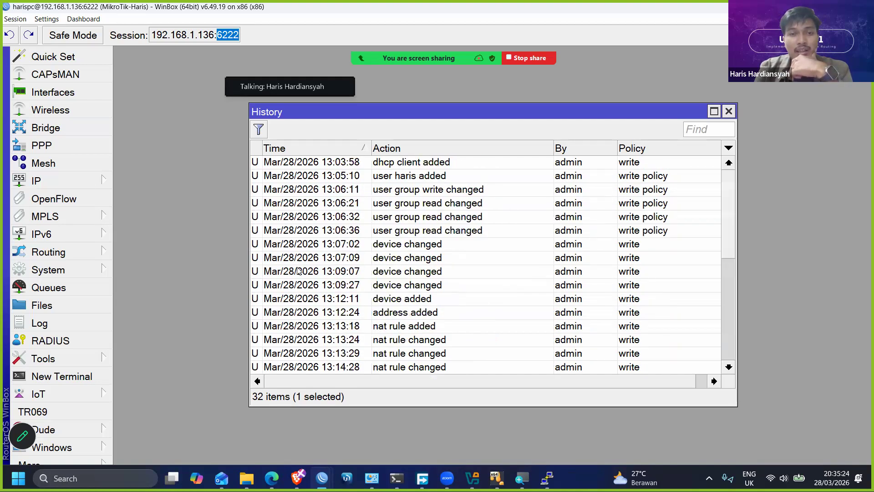
scroll(304, 275, "down", 3)
scroll(304, 275, "down", 2)
left_click(316, 340)
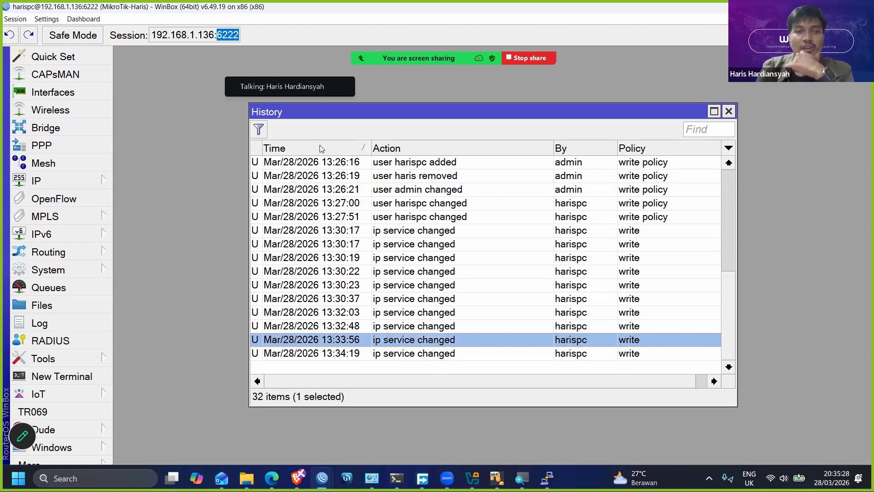
left_click(258, 130)
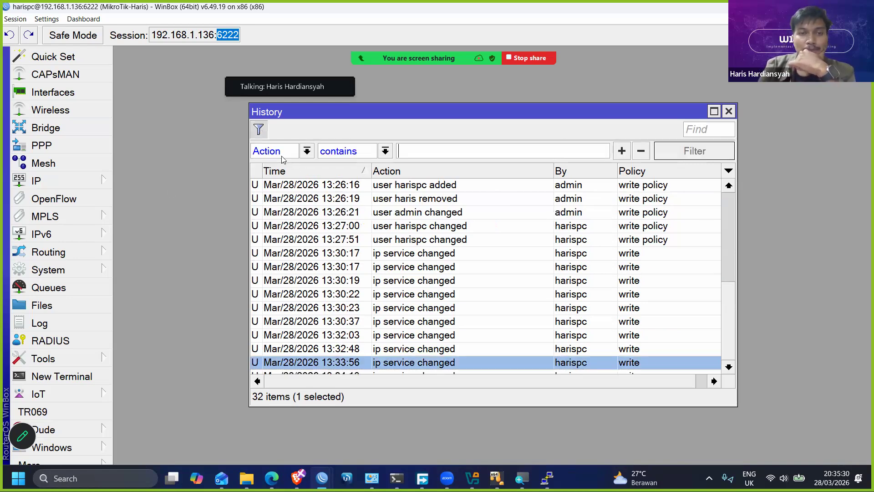
scroll(500, 271, "up", 6)
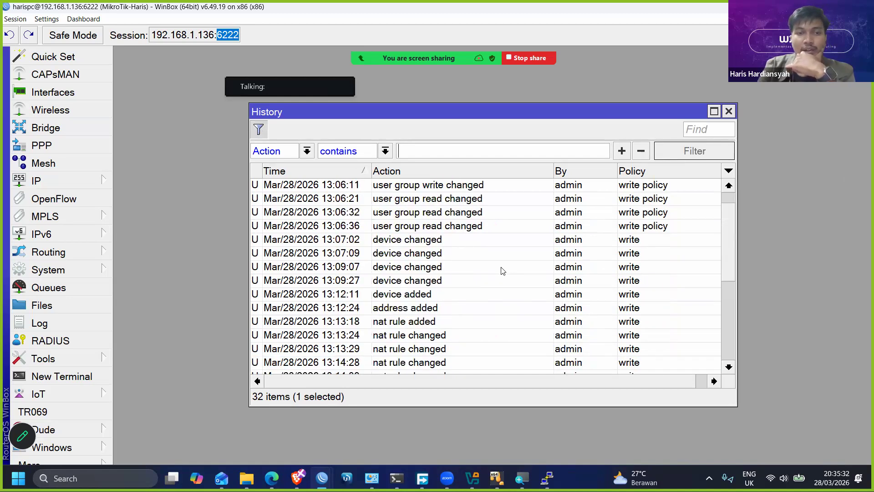
scroll(502, 271, "down", 6)
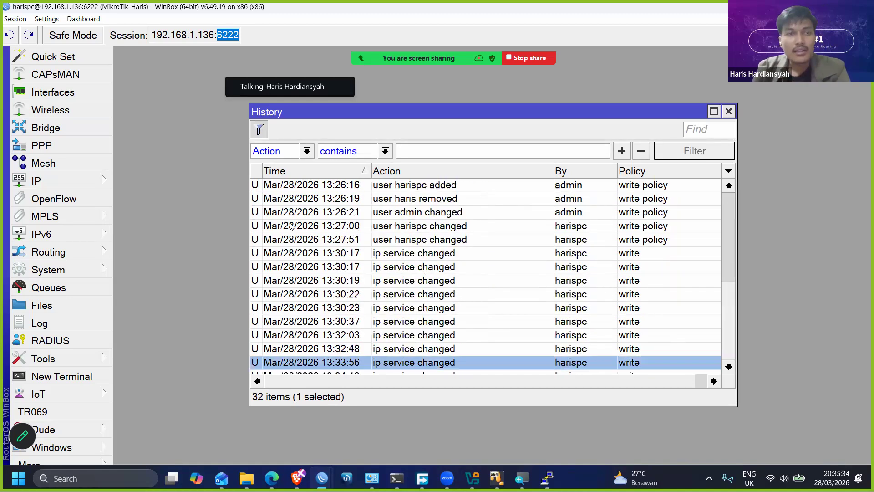
left_click(728, 111)
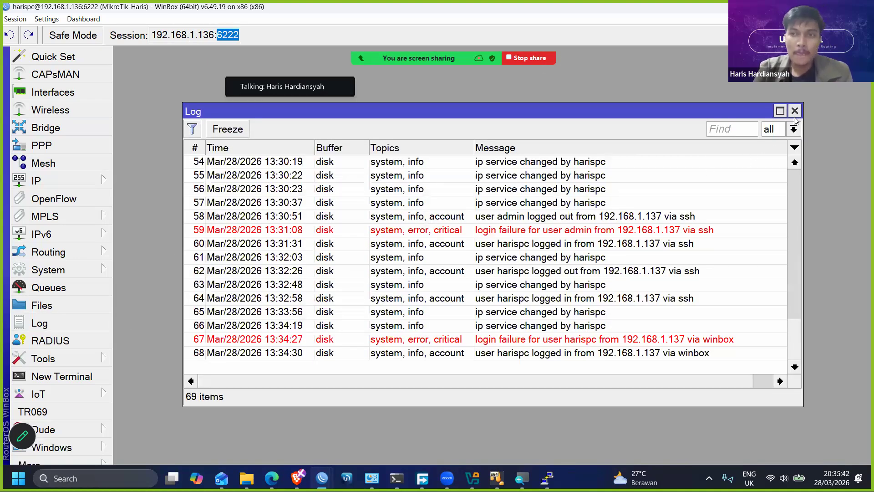
left_click(795, 111)
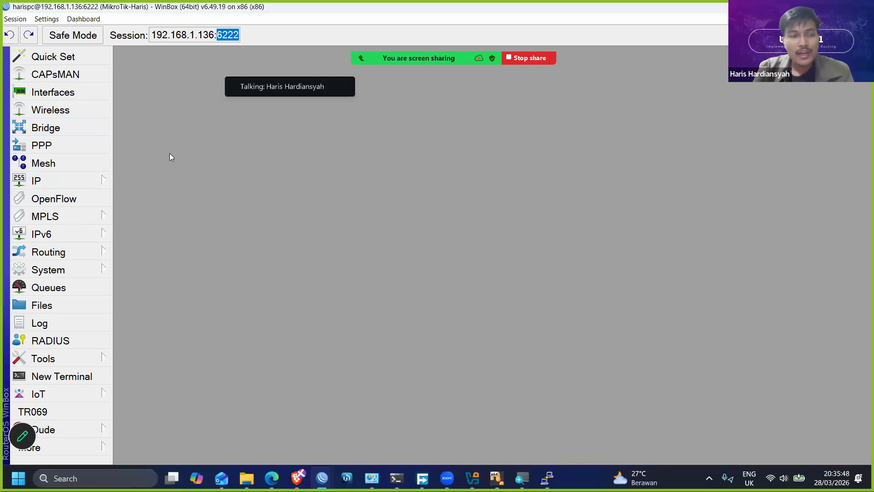
- Open the IP neighbor list and widen its Interface column to show the full interface name
left_click(78, 183)
mouse_move(98, 181)
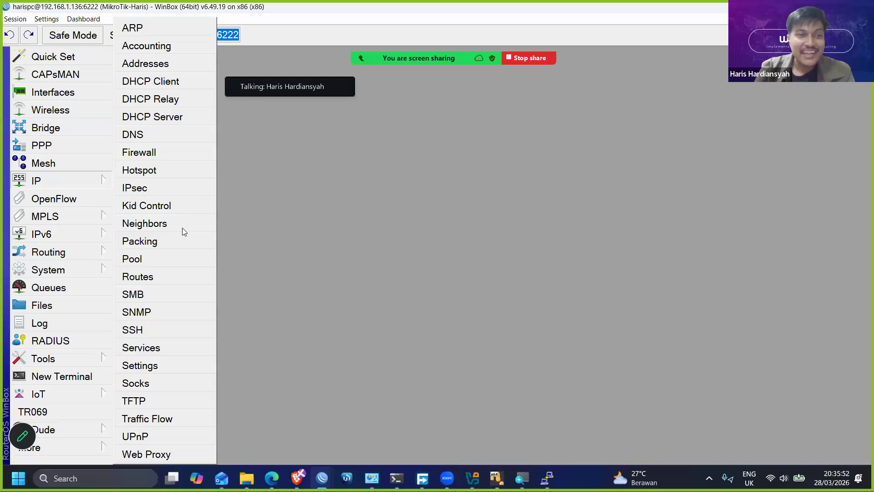
left_click(171, 225)
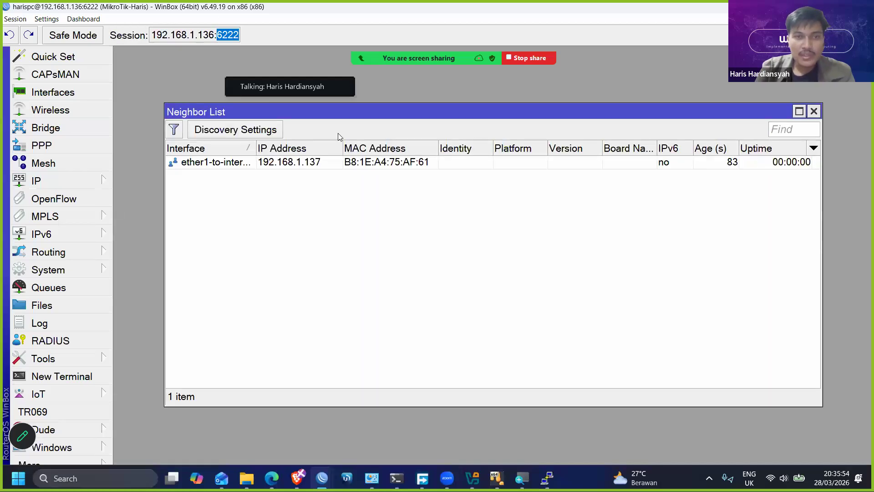
mouse_move(254, 147)
left_mouse_down()
mouse_move(291, 148)
mouse_move(270, 148)
left_mouse_up()
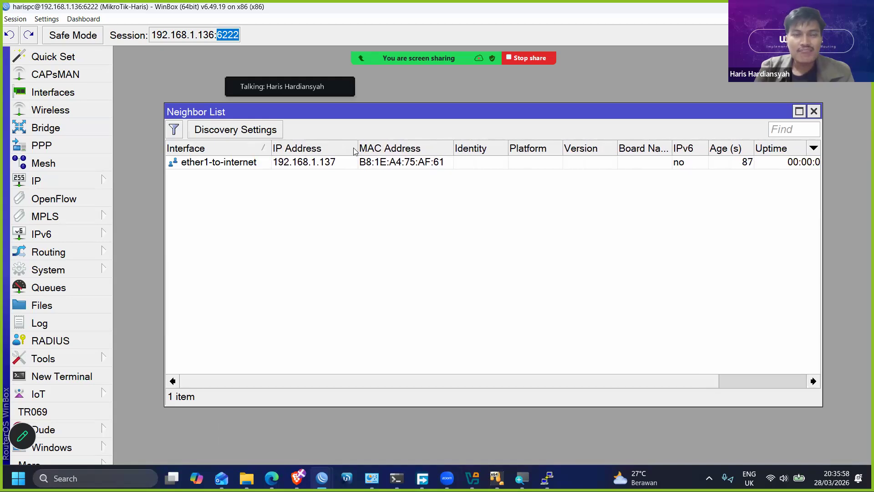
- Open the neighbor Discovery Settings, review the interface and protocol options, and close them without changes
left_click_drag(353, 120, 330, 119)
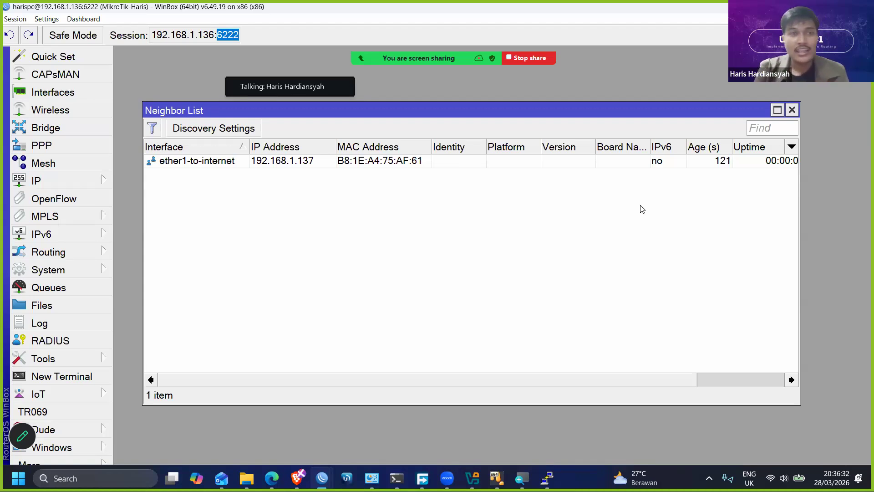
left_click(241, 131)
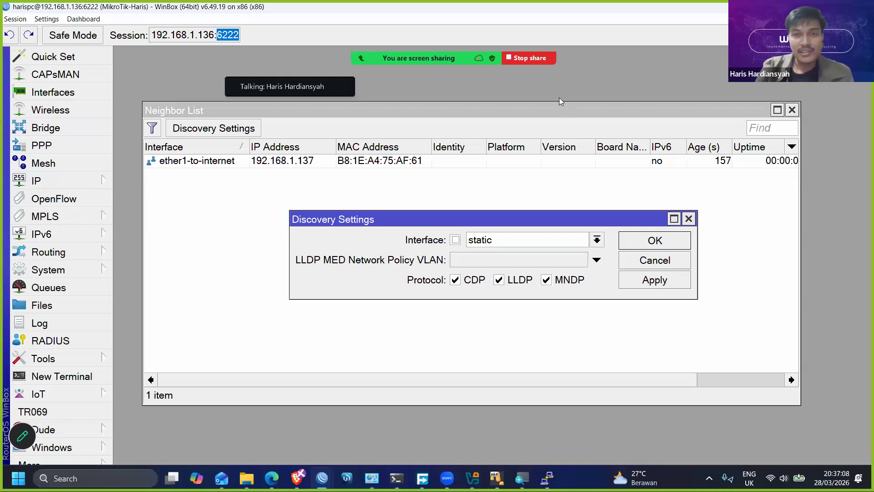
left_click(689, 218)
- Open the details of the discovered neighbor, try a Telnet connection to it, and close the Telnet window
left_click(613, 165)
double_click(615, 167)
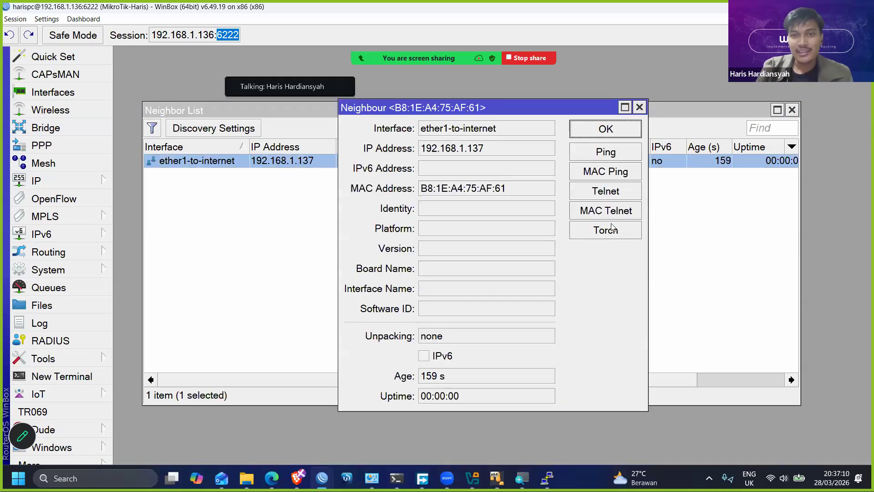
left_click(615, 197)
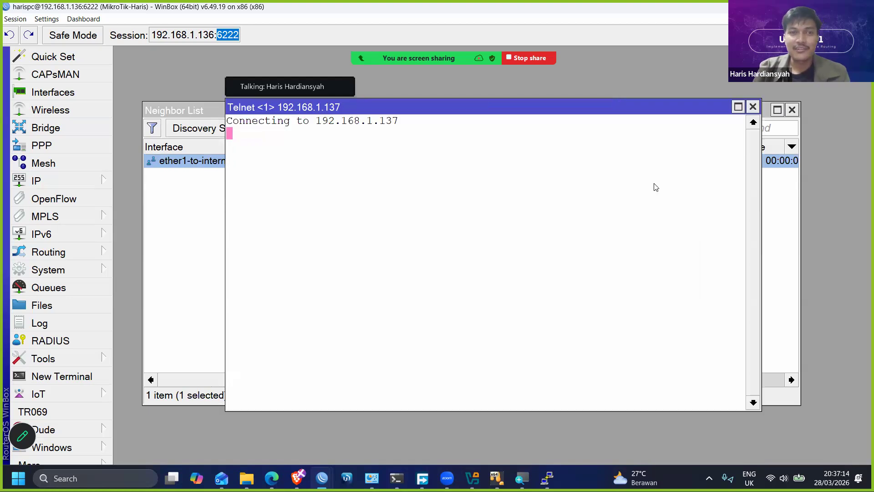
left_click(753, 107)
left_click_drag(549, 108, 511, 180)
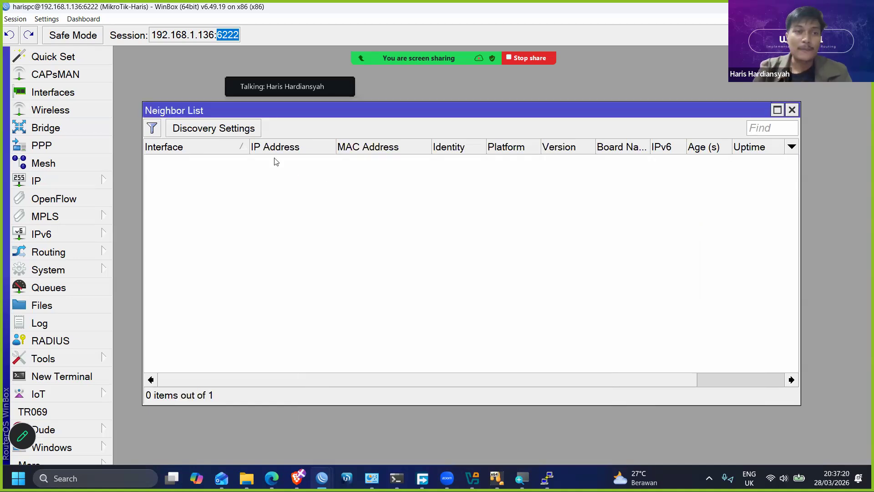
- Check the Discovery Settings once more, then close and reopen the IP neighbor list
left_click(216, 130)
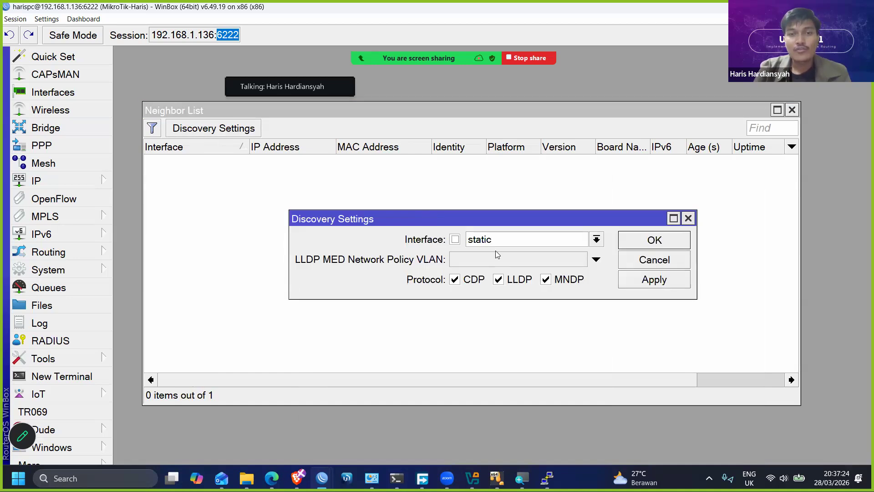
left_click(688, 218)
left_click(792, 110)
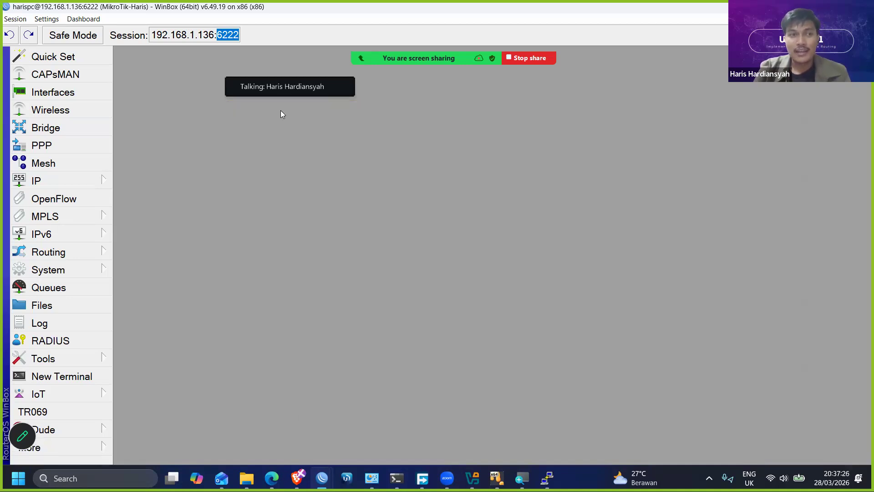
left_click(80, 182)
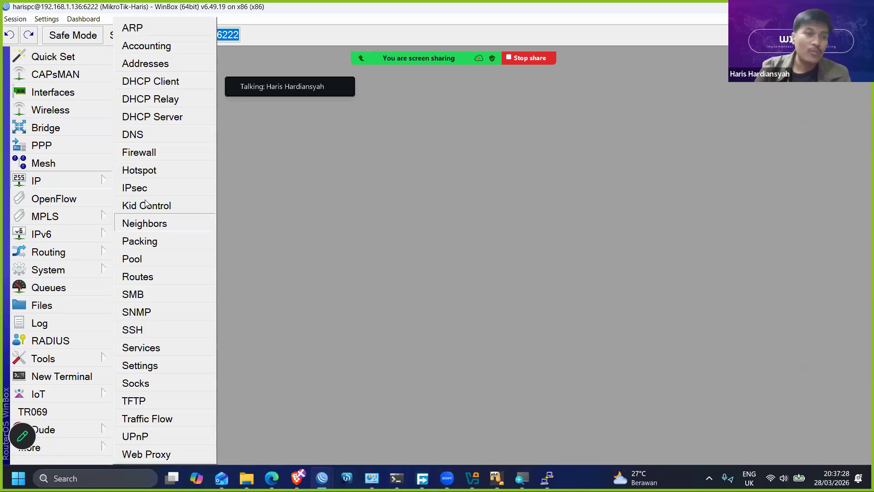
left_click(145, 223)
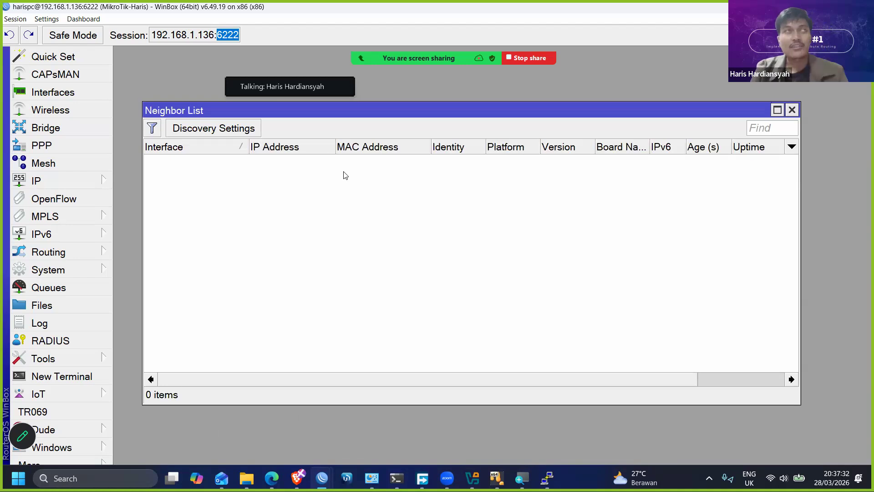
- Set the neighbor discovery interface to none and apply the setting
left_click(226, 134)
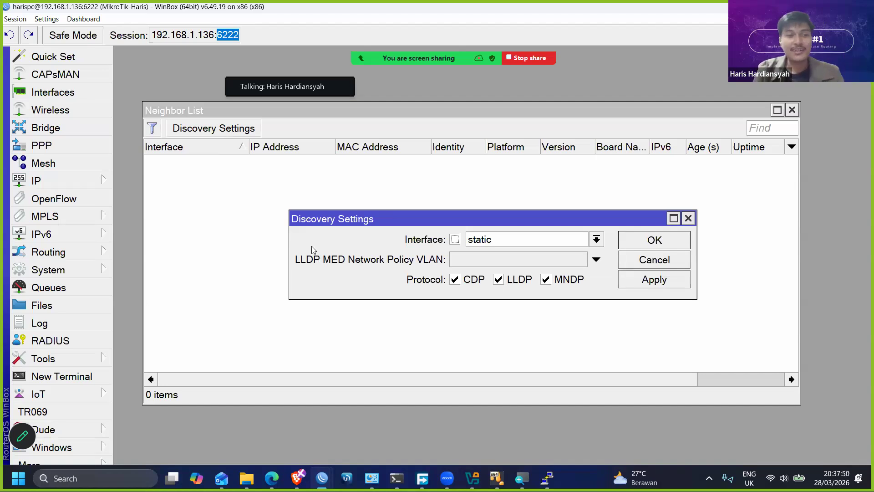
left_click_drag(321, 225, 237, 197)
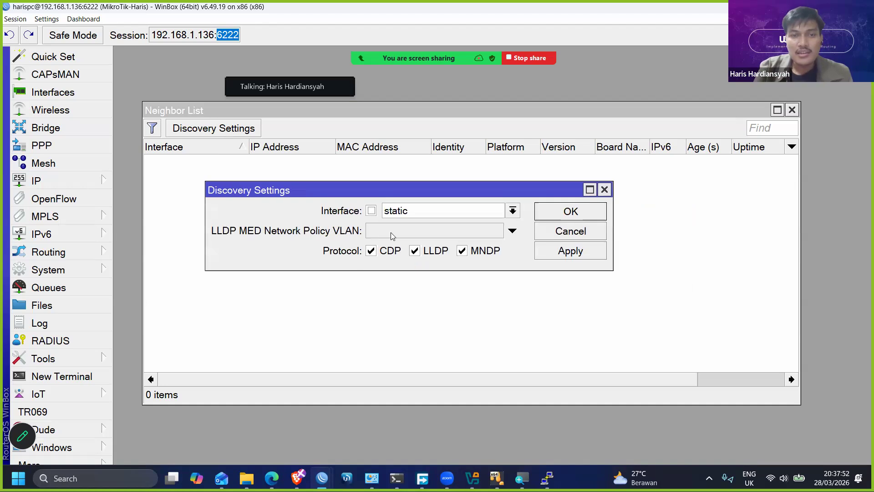
left_click(445, 218)
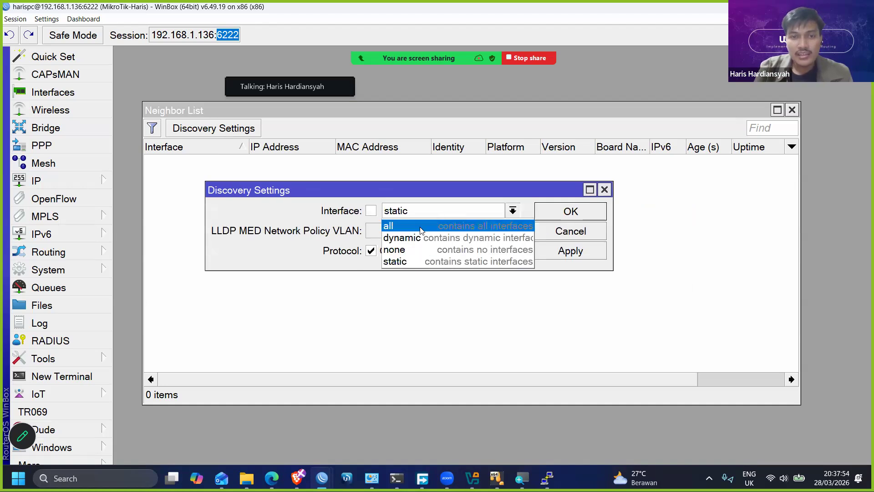
left_click(410, 247)
left_click(560, 252)
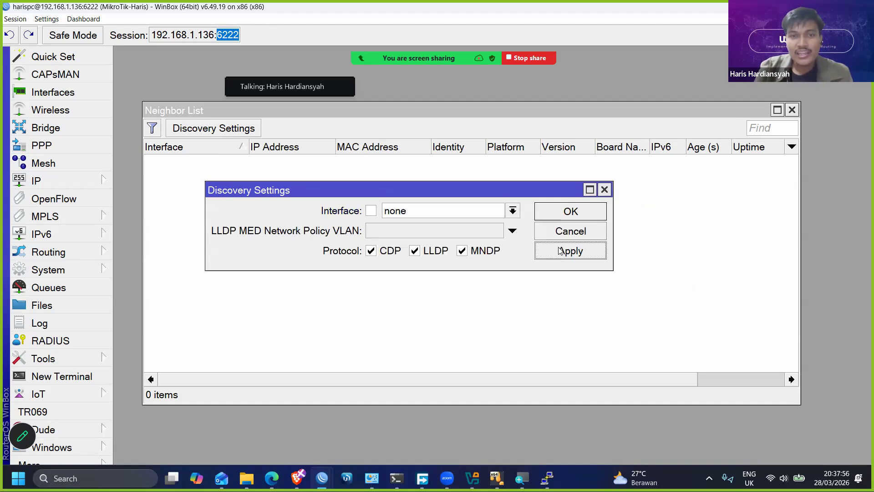
left_click(561, 213)
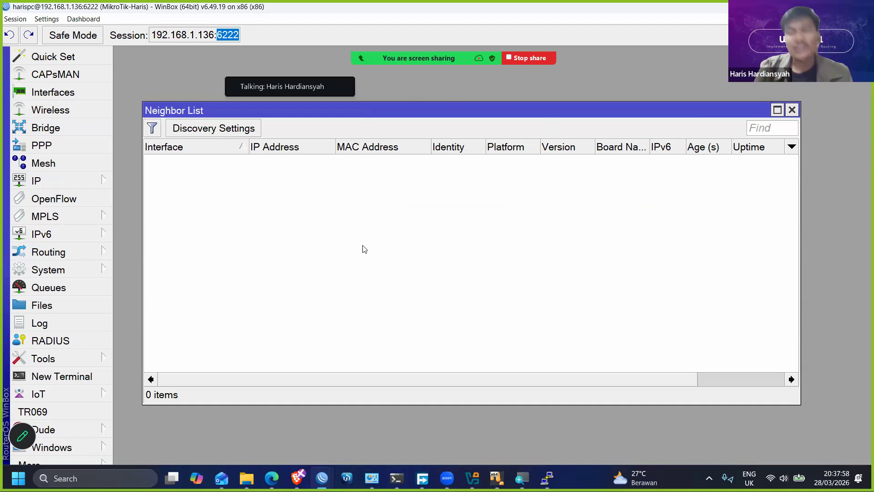
- Set the neighbor discovery interface to all, apply the setting, and close the neighbor list
left_click(231, 132)
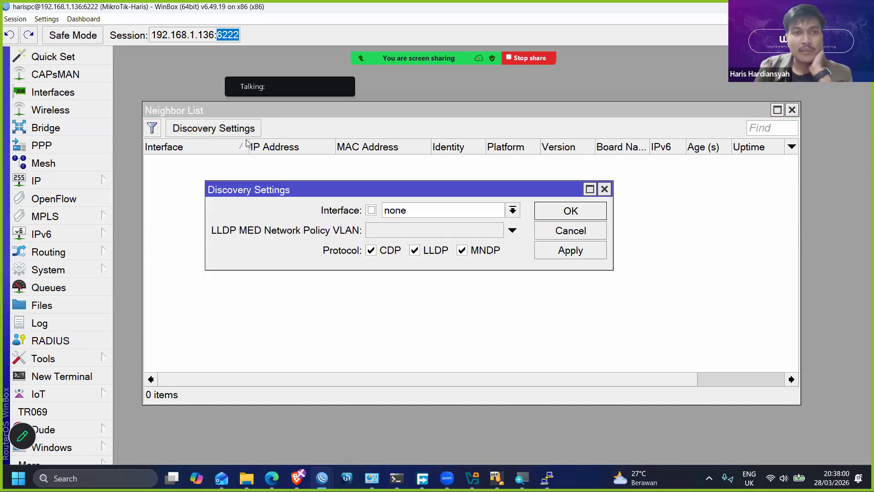
left_click(433, 218)
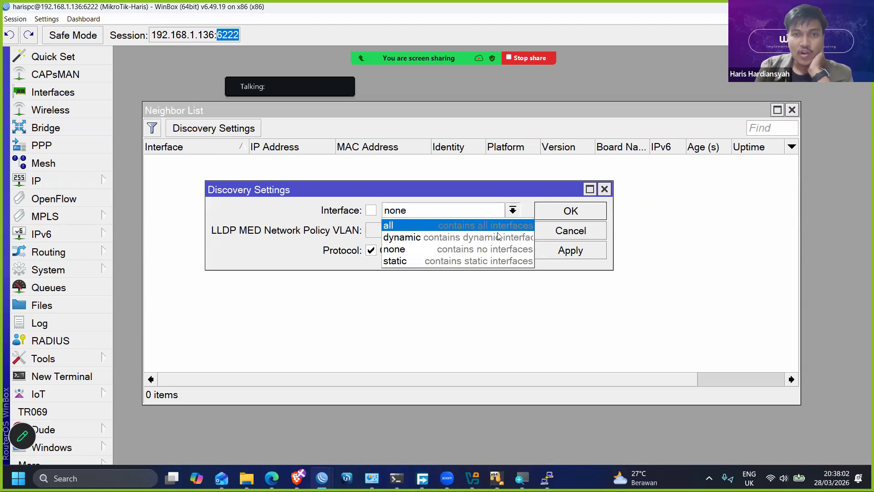
left_click(428, 226)
left_click(575, 255)
left_click(564, 215)
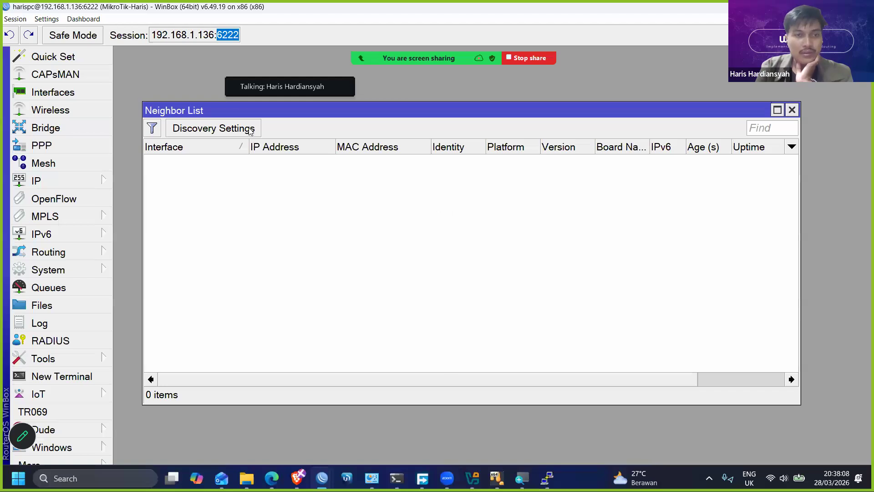
left_click_drag(228, 112, 208, 114)
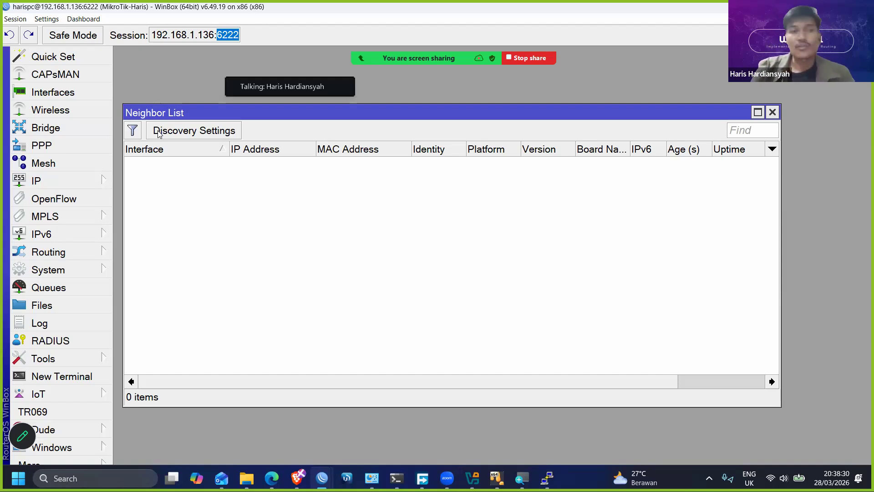
left_click(772, 112)
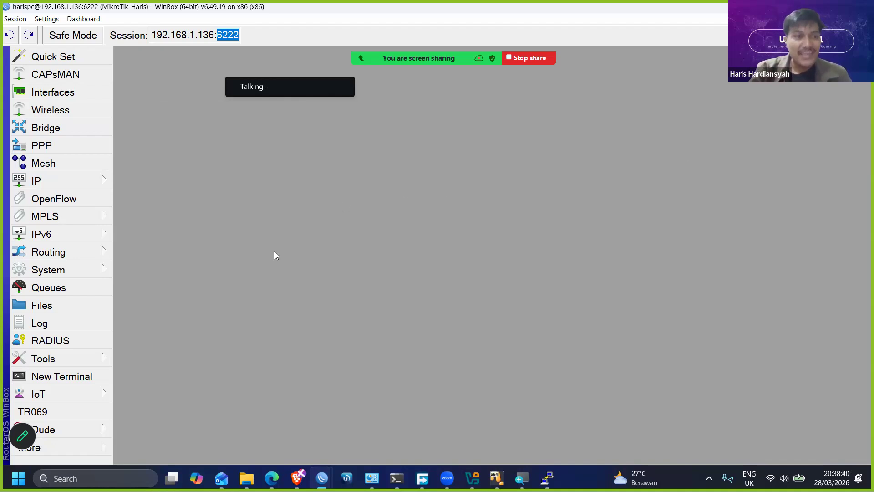
- Open the IP service list and move its window to the upper corner of the workspace beside the main menu
left_click(79, 182)
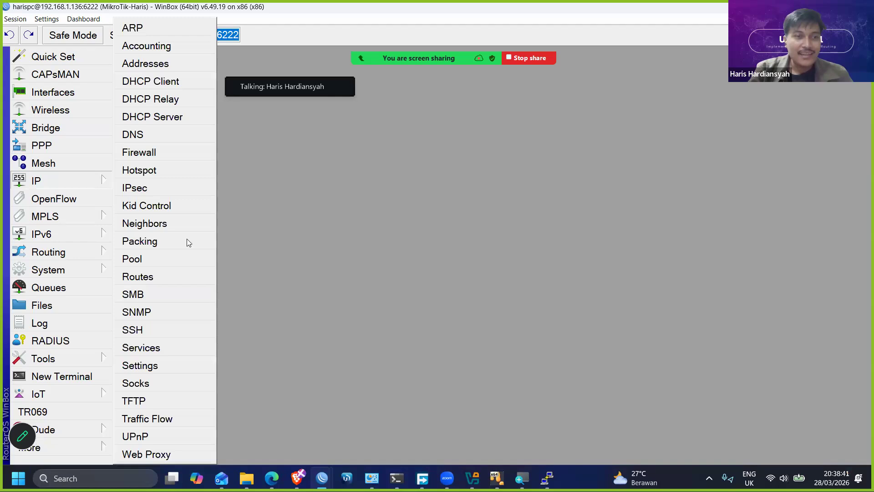
left_click(173, 349)
left_click_drag(371, 111, 216, 61)
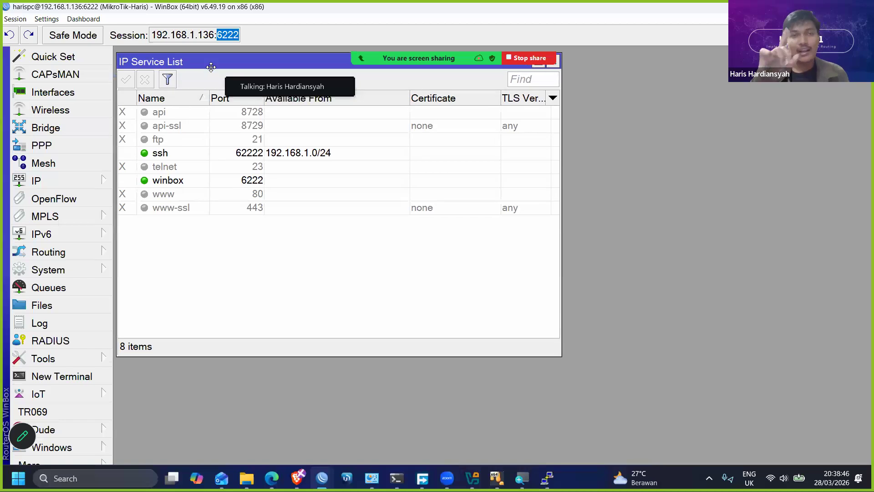
- Open the firewall's service ports and place the window below the listed IP services for comparison
left_click(68, 177)
left_click(151, 153)
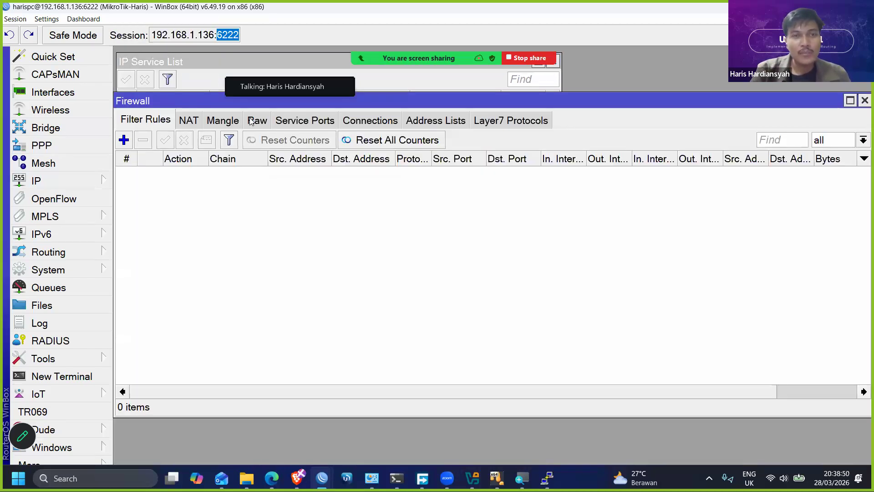
left_click(295, 121)
left_click_drag(319, 100, 327, 243)
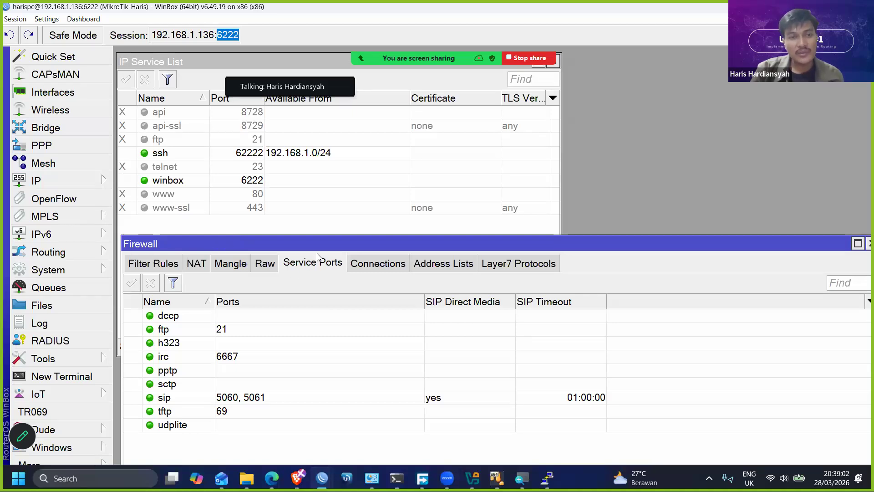
left_click_drag(320, 247, 318, 235)
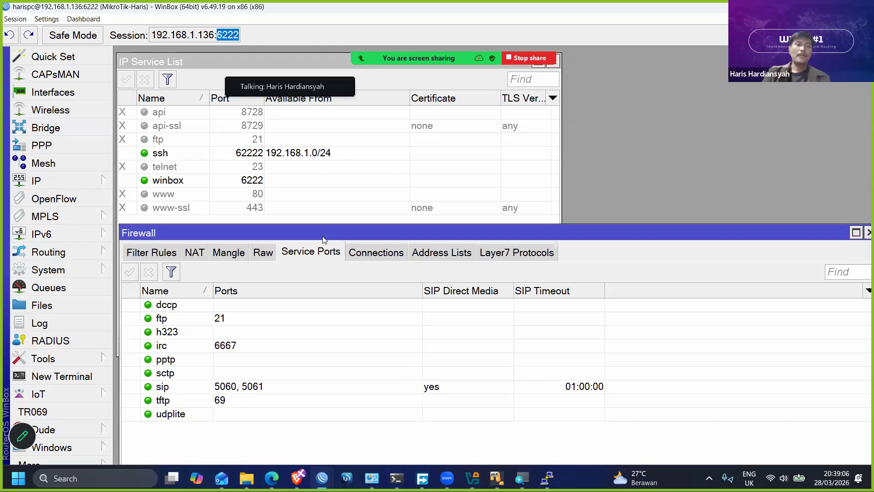
left_click(176, 405)
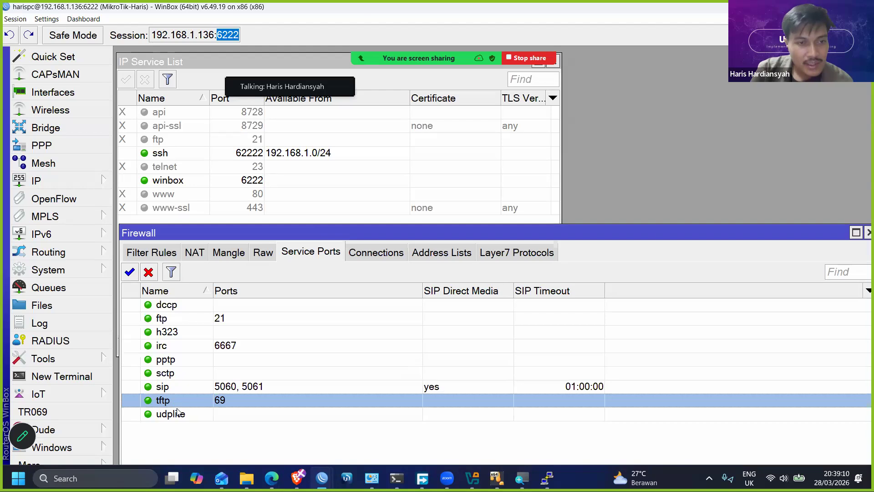
left_click(180, 376)
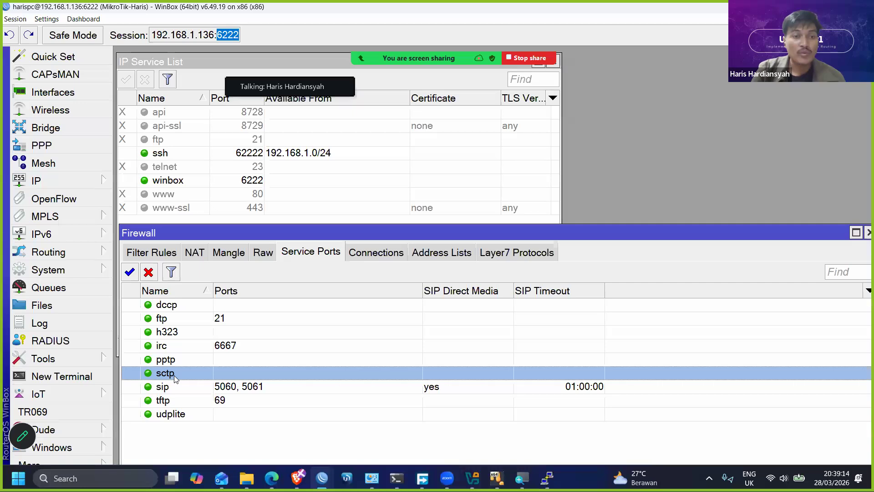
- Disable the dccp, ftp, h323, irc, pptp, sctp, sip and tftp firewall service ports one by one
left_click(171, 303)
left_click(150, 272)
left_click(172, 318)
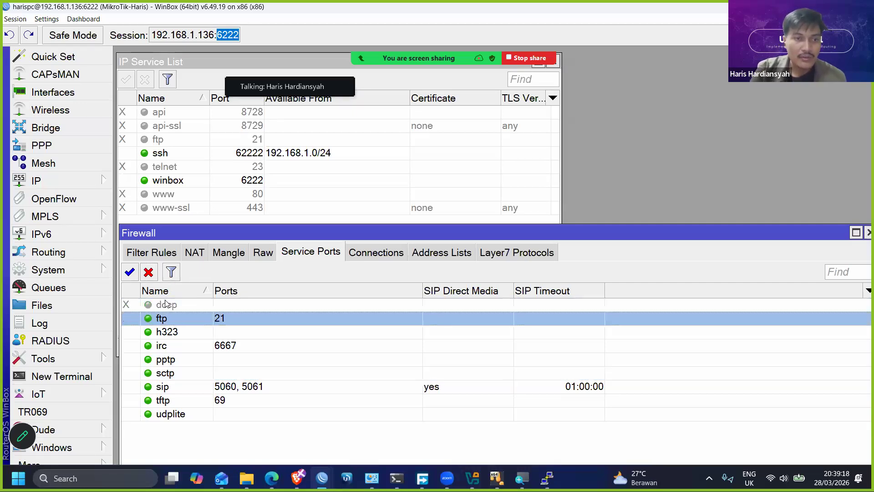
left_click(149, 272)
left_click(166, 331)
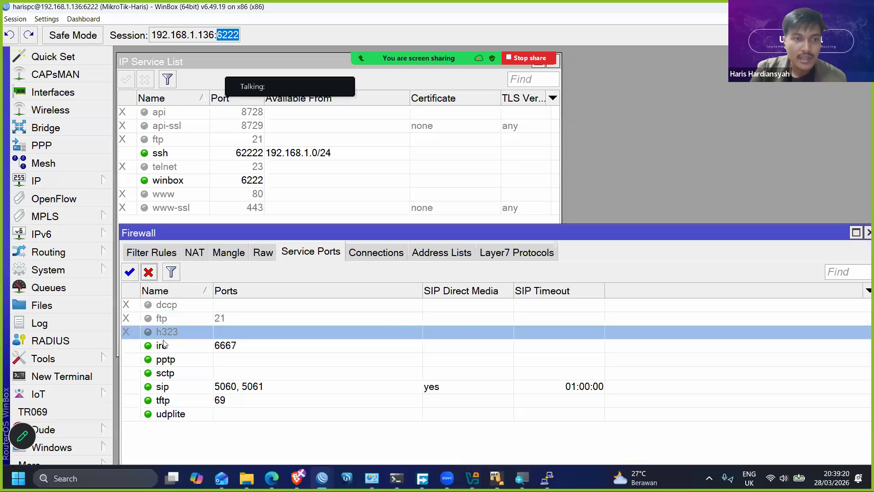
left_click(148, 273)
left_click(162, 345)
left_click(149, 272)
left_click(170, 361)
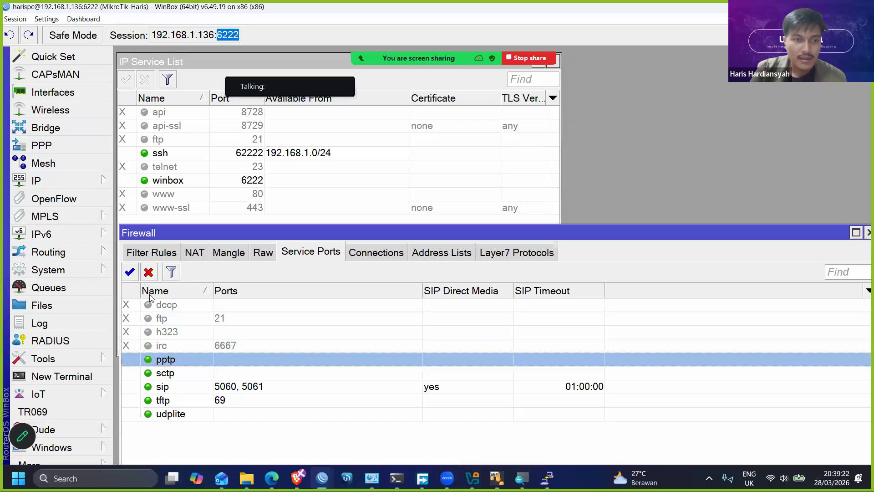
left_click(148, 272)
left_click(172, 372)
left_click(149, 275)
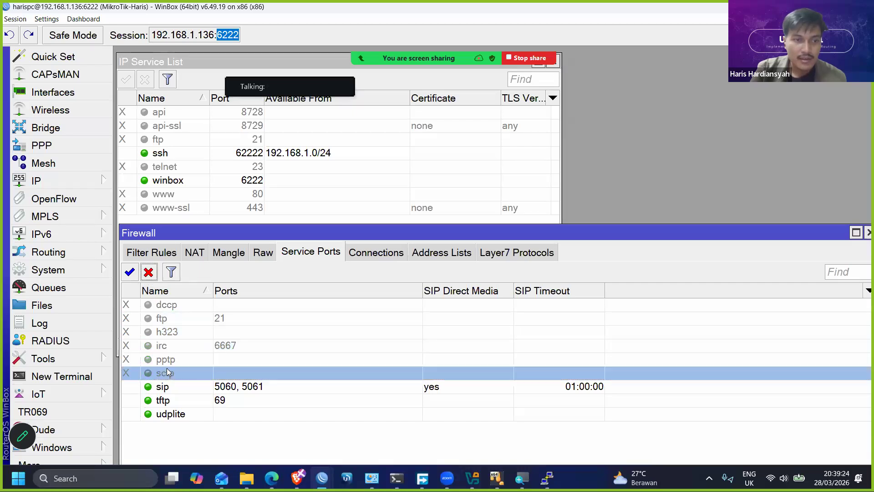
left_click(174, 386)
left_click(148, 273)
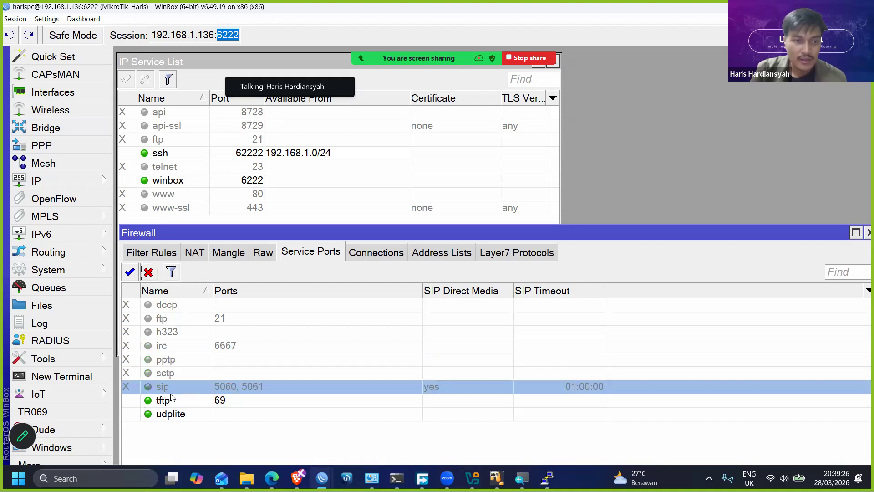
left_click(170, 399)
left_click(148, 272)
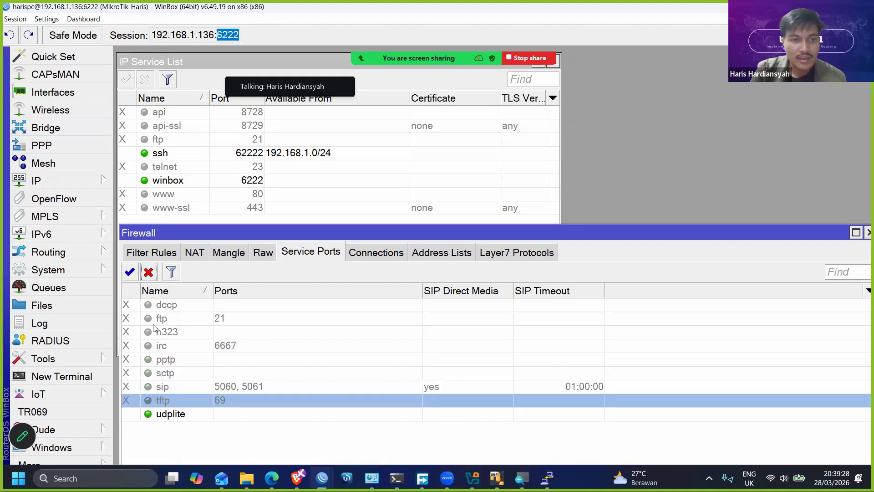
- Disable the udplite firewall service port, then enable it again
left_click(174, 412)
left_click(149, 273)
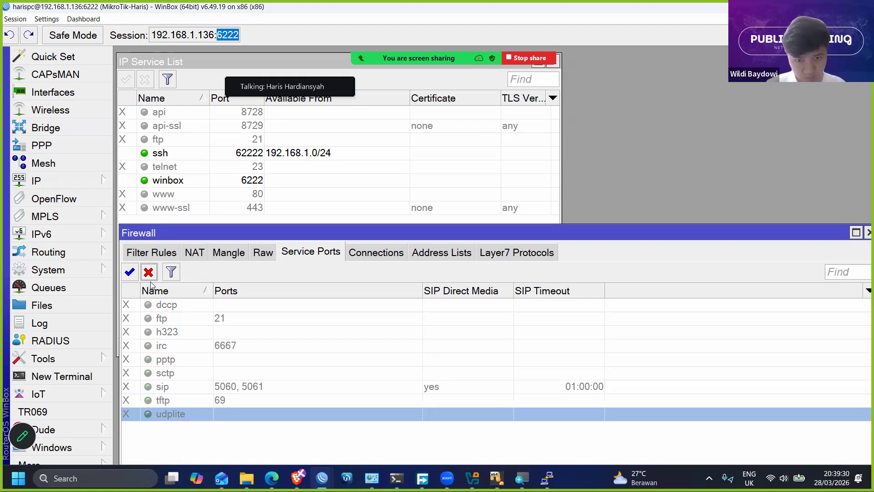
left_click(130, 273)
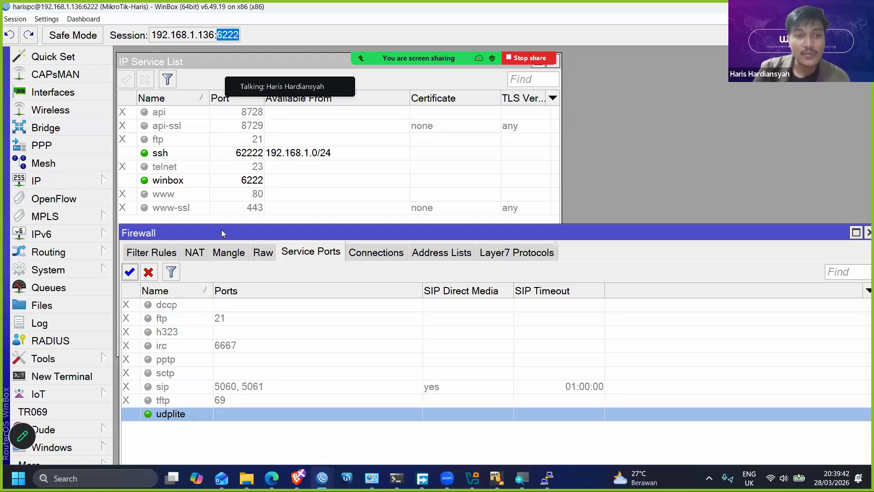
left_click_drag(222, 233, 223, 227)
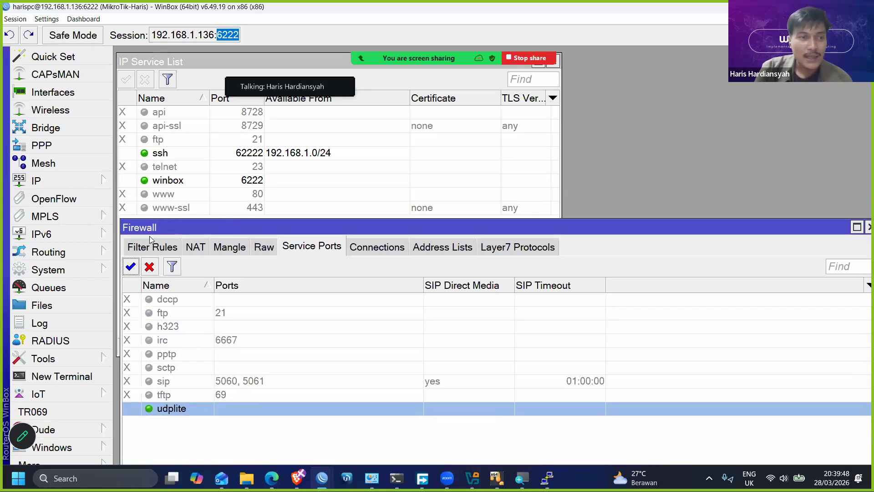
- Open the Bandwidth Test tool and place its window over the service lists beside the main menu
left_click(88, 274)
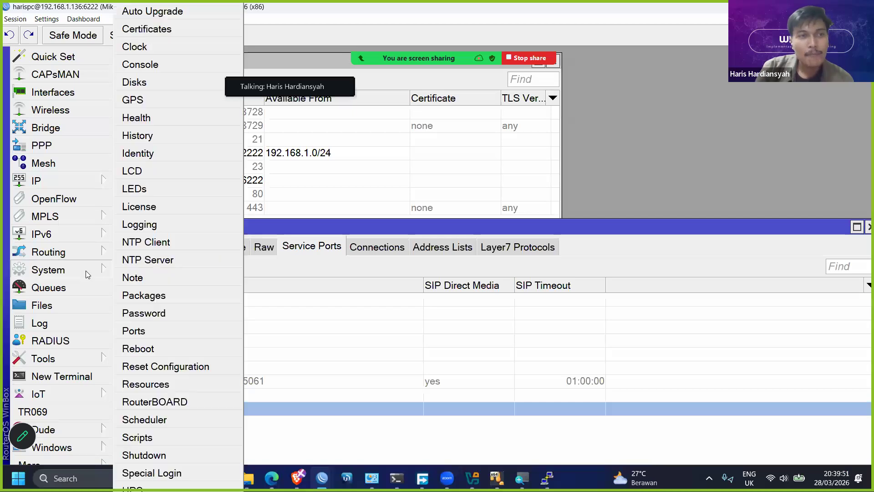
left_click(78, 357)
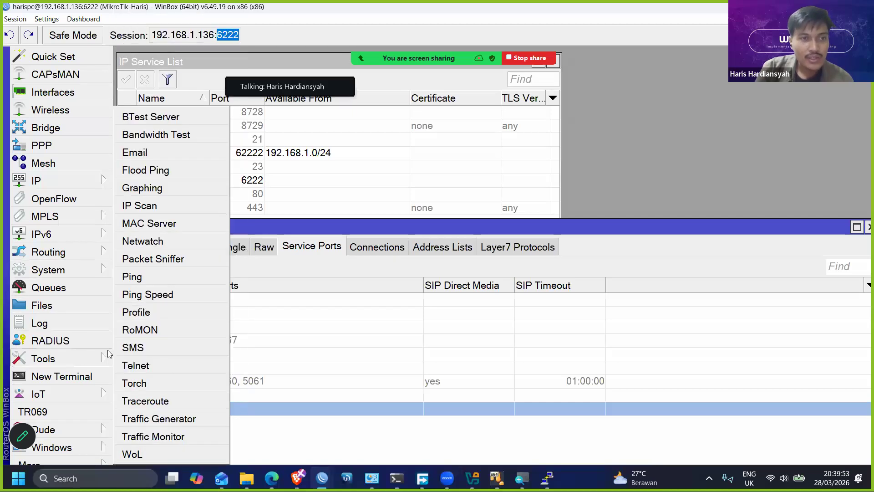
left_click(177, 134)
left_click_drag(339, 59, 152, 148)
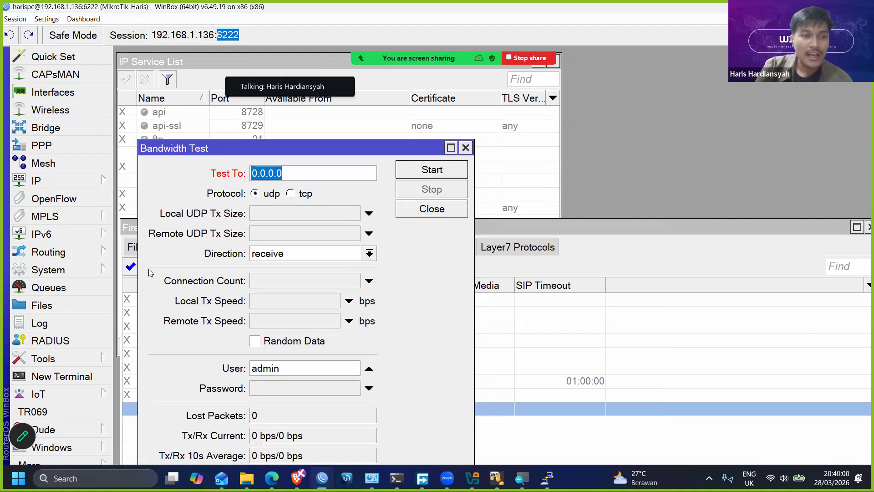
- Open the bandwidth test server settings, close the Bandwidth Test window, then disable the server and apply the change
left_click(75, 359)
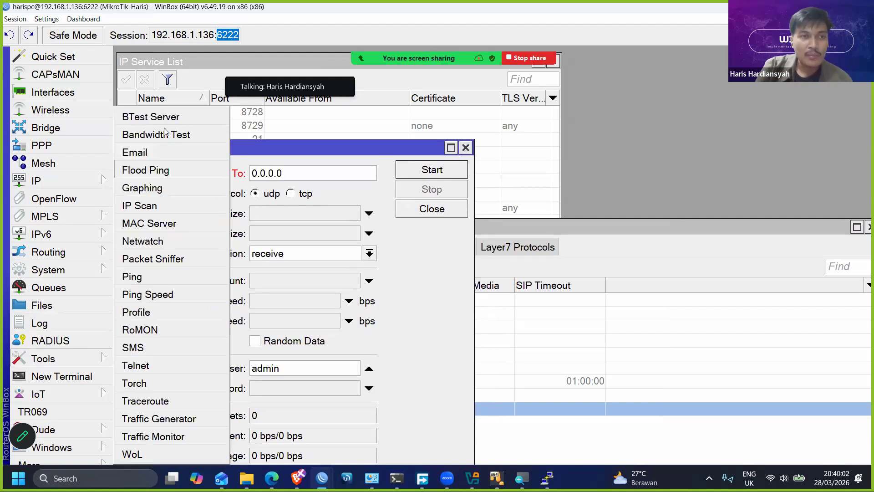
left_click(150, 116)
left_click_drag(358, 214, 496, 153)
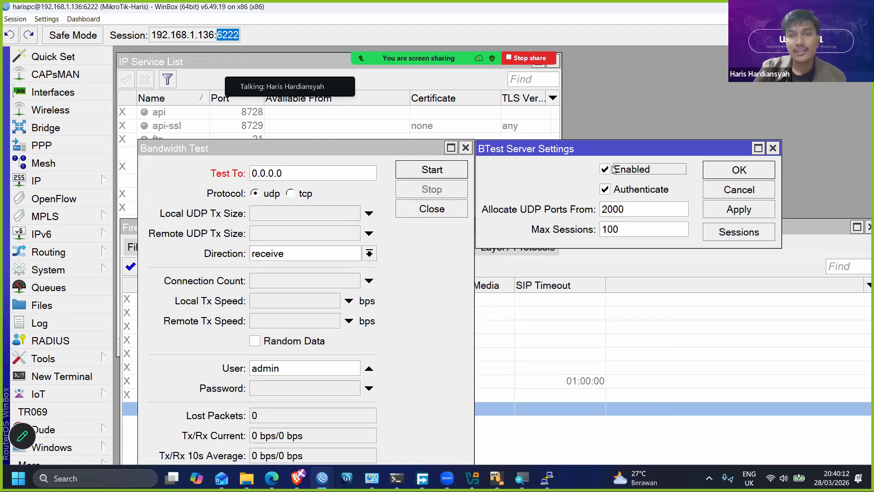
left_click(465, 148)
left_click_drag(497, 152, 577, 95)
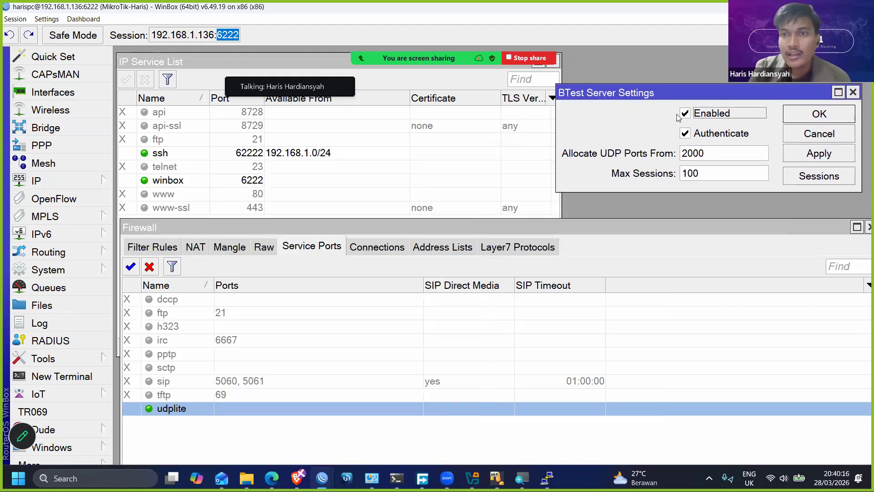
left_click(686, 114)
left_click(807, 157)
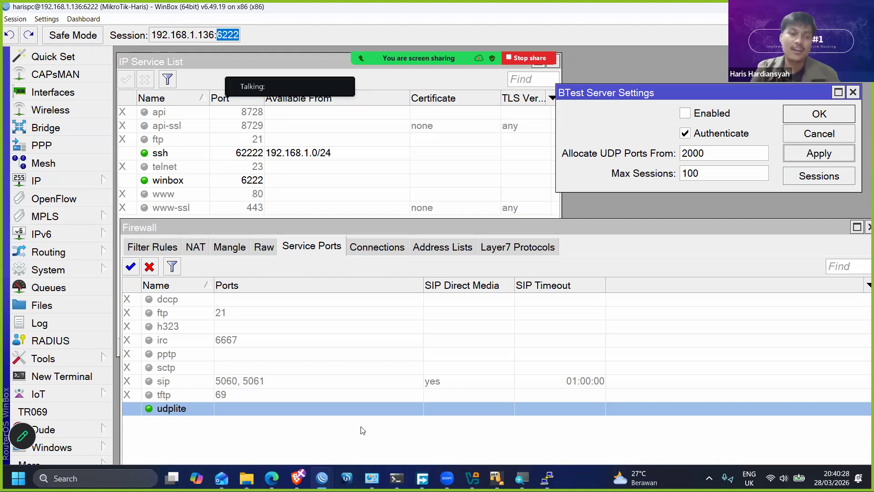
- Switch to the Brave browser, search the web for "shodan" in a new tab, and open the Shodan Search Engine site
mouse_move(299, 478)
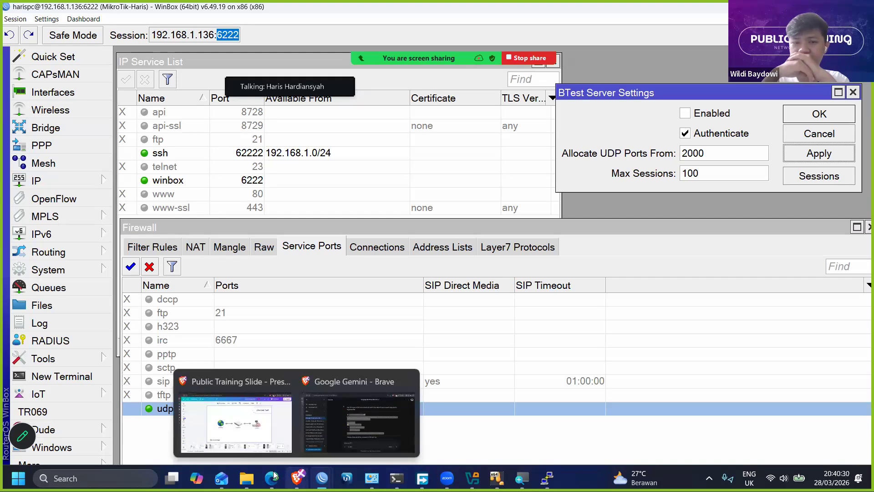
left_click(235, 421)
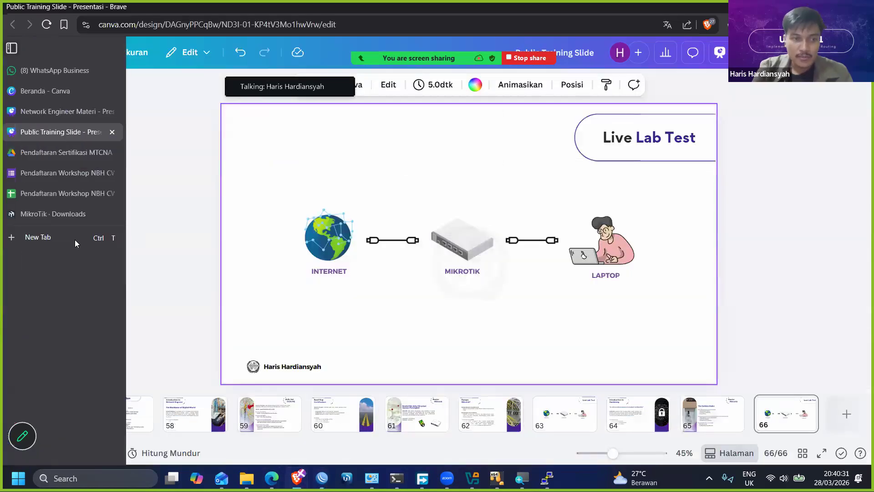
left_click(74, 239)
type("shodan")
key("Delete")
key("Return")
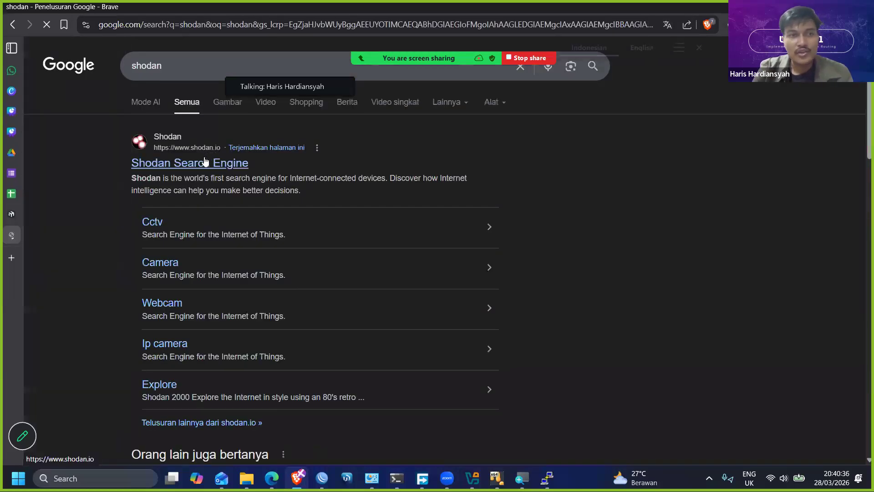
left_click(205, 161)
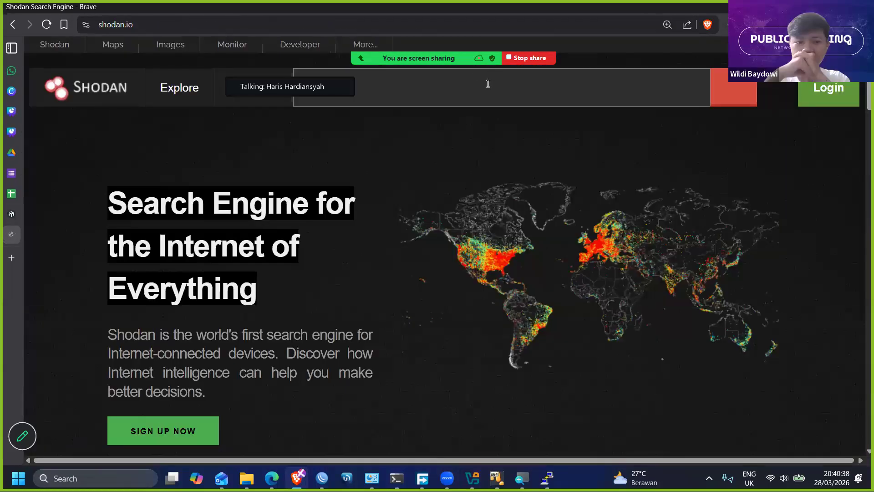
- Search Shodan for "mikrotik"
left_click(488, 84)
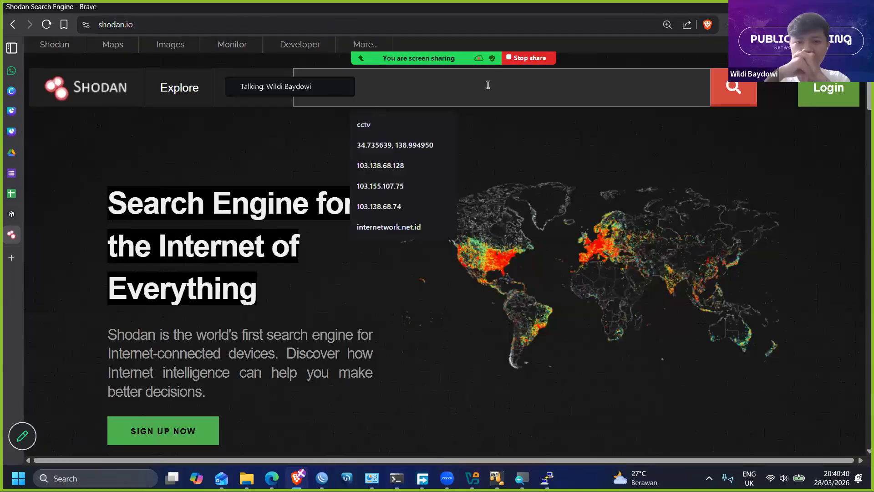
left_click(487, 84)
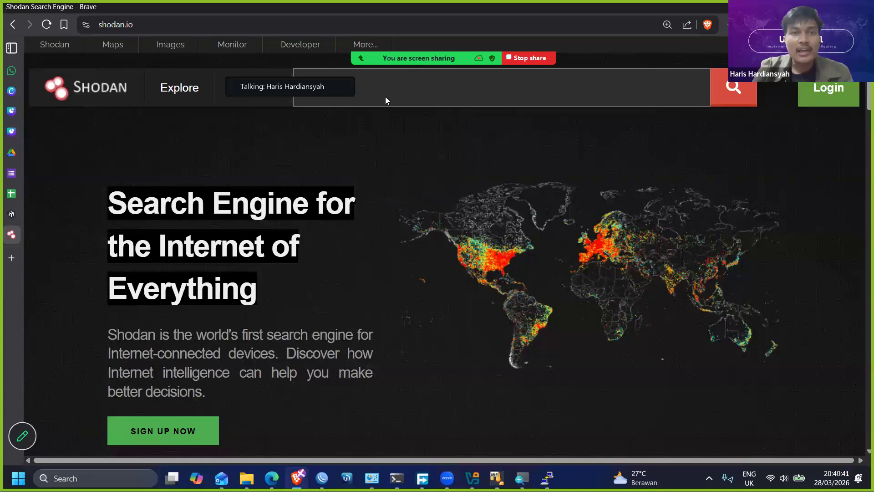
type("mikrotik")
key("Return")
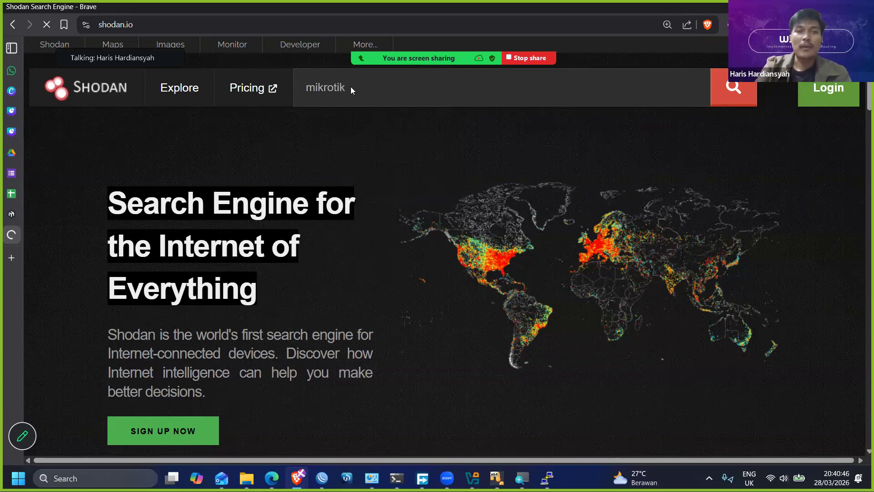
scroll(431, 225, "down", 3)
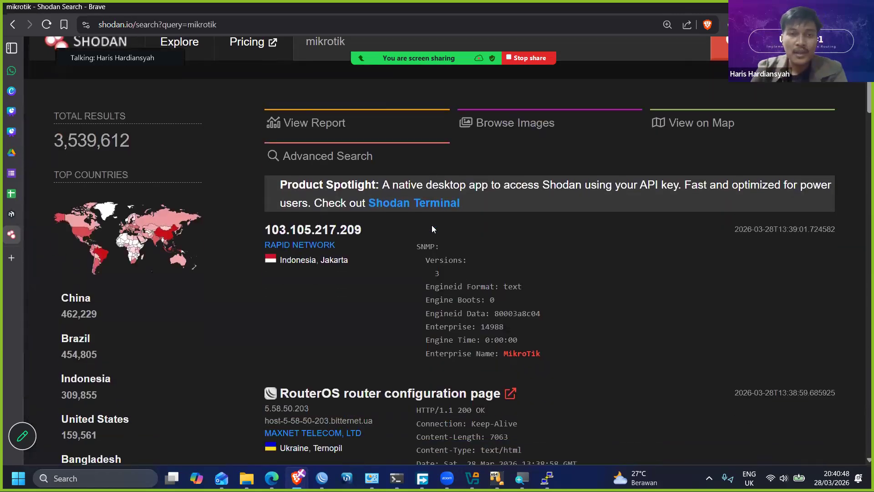
scroll(432, 226, "up", 1)
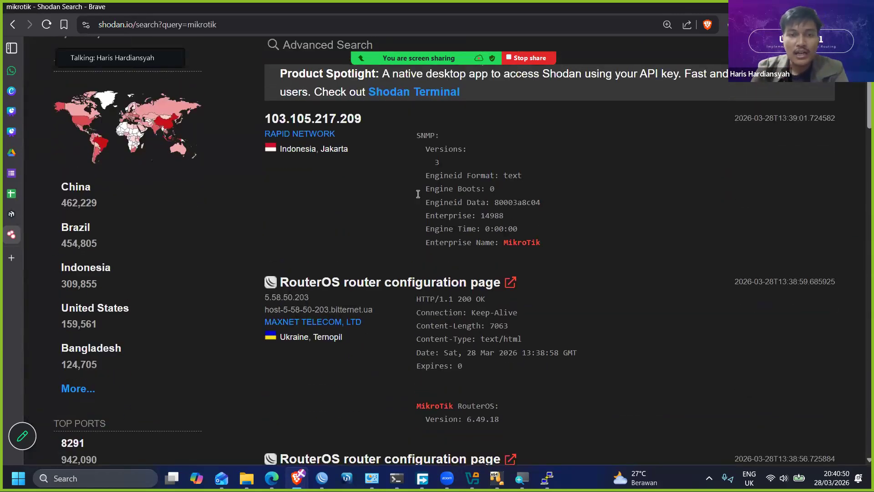
right_click(357, 165)
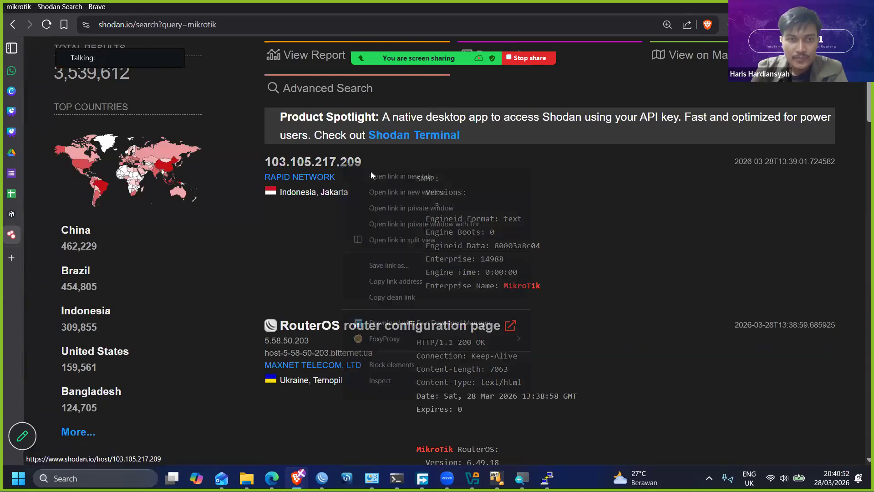
left_click(353, 313)
right_click(354, 329)
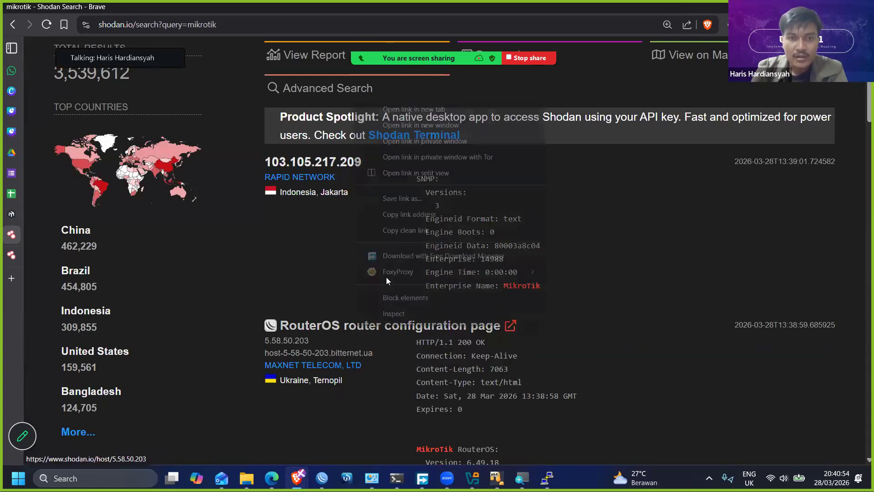
left_click(433, 114)
left_click(11, 260)
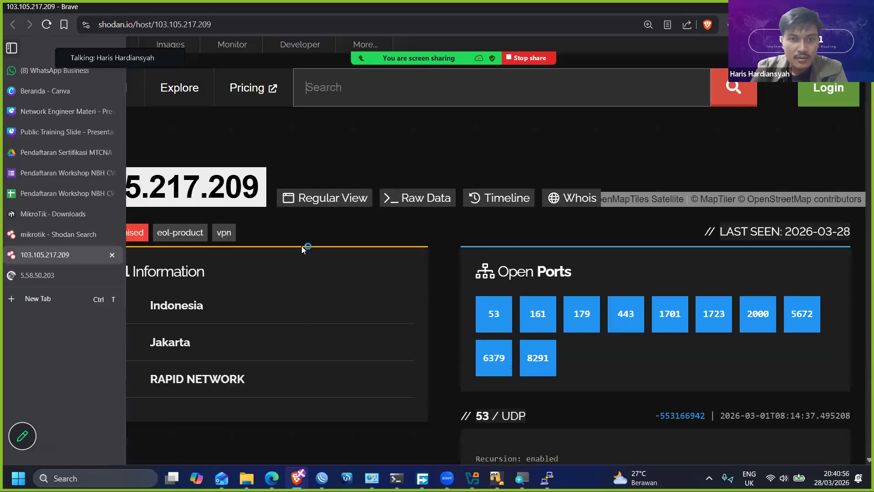
- Examine the host's open ports and the service details listed for each port, down to the Winbox entry
scroll(354, 199, "down", 1)
scroll(442, 195, "up", 1)
scroll(507, 262, "down", 1)
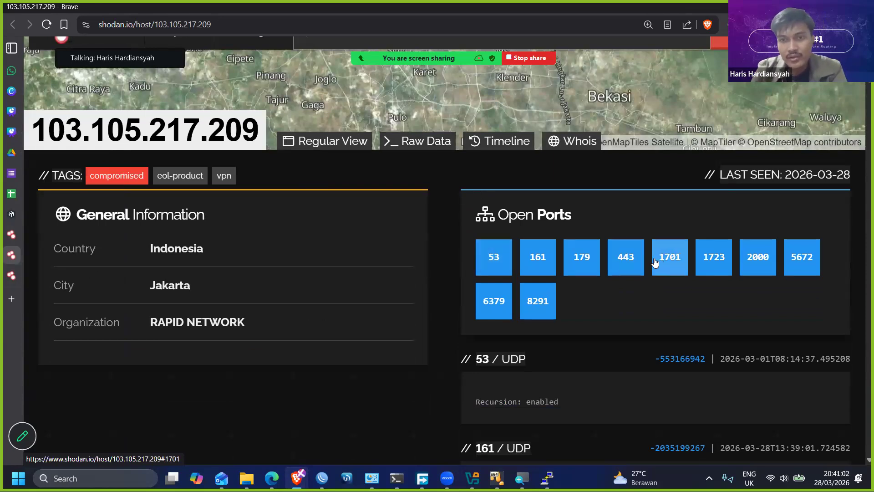
scroll(628, 269, "down", 1)
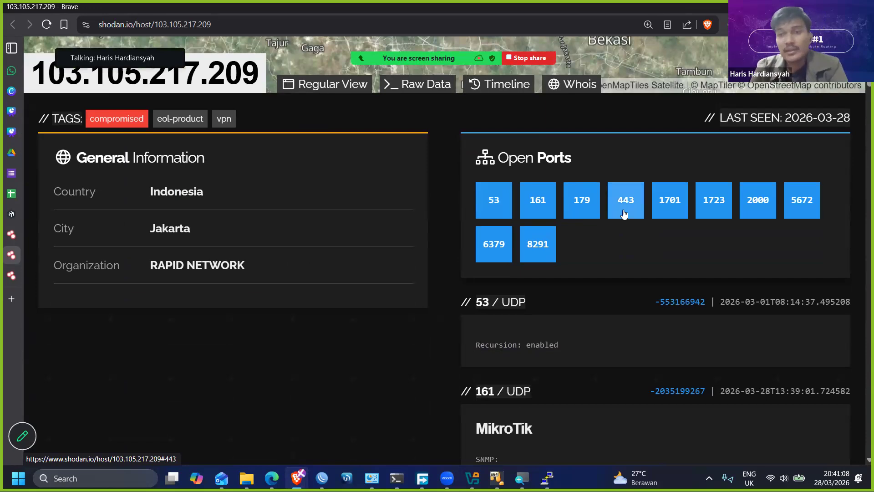
left_click(766, 208)
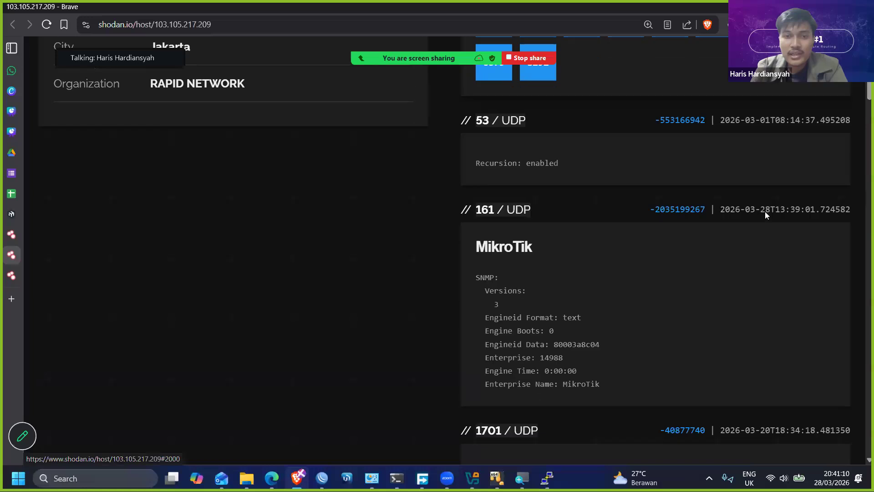
scroll(765, 212, "down", 20)
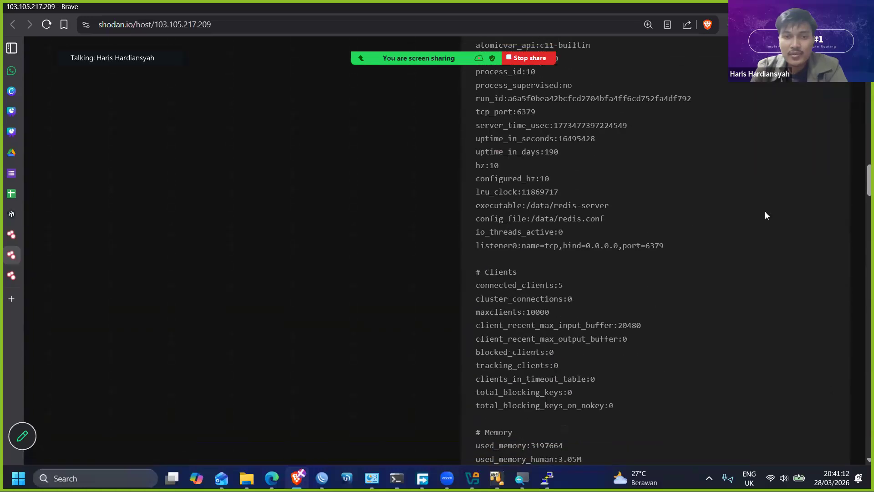
scroll(763, 214, "down", 20)
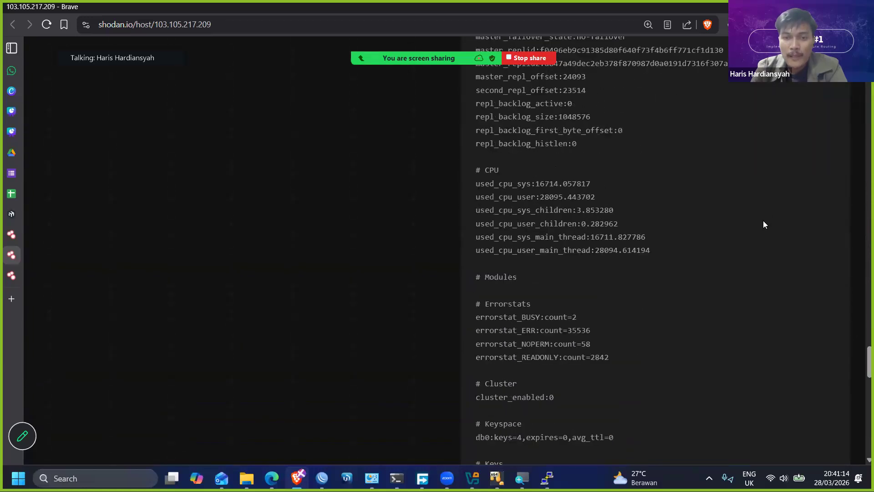
scroll(763, 221, "down", 8)
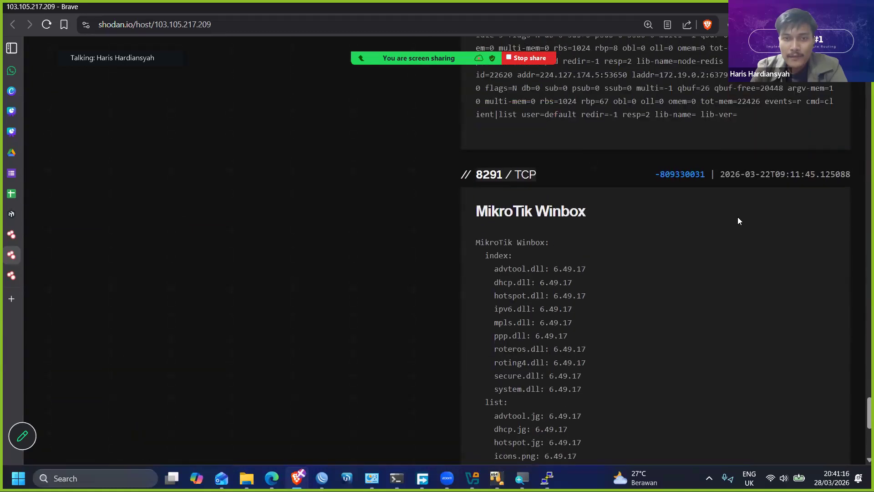
scroll(738, 217, "up", 15)
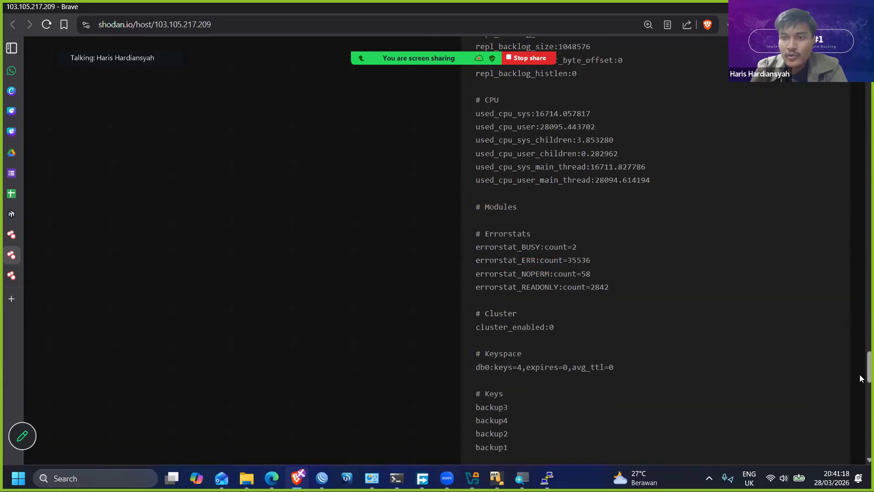
scroll(803, 195, "up", 20)
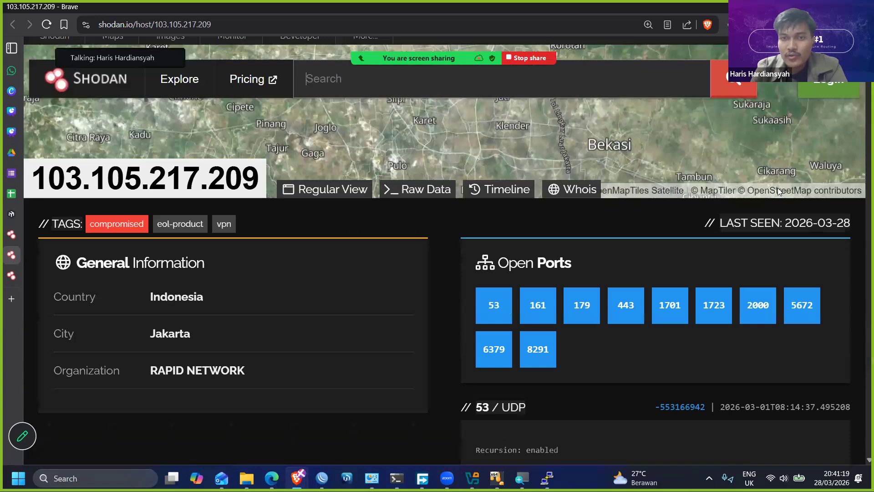
- Go to the host's port 2000 entry and highlight its "MikroTik bandwidth-test server" heading
scroll(761, 190, "down", 2)
left_click(757, 244)
scroll(593, 158, "up", 4)
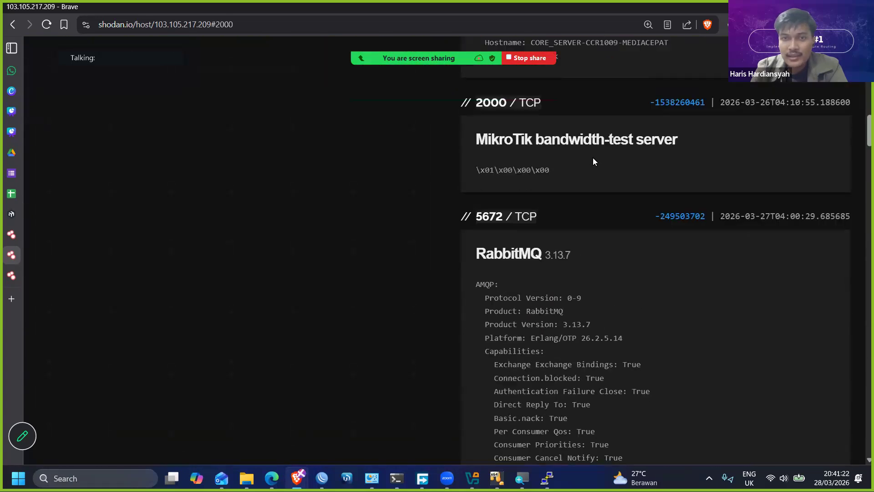
left_click_drag(690, 254, 461, 249)
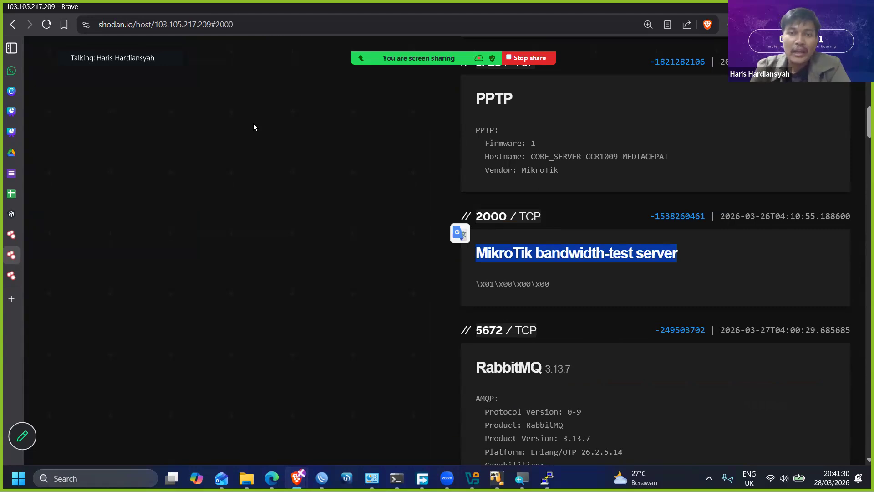
left_click_drag(135, 24, 85, 24)
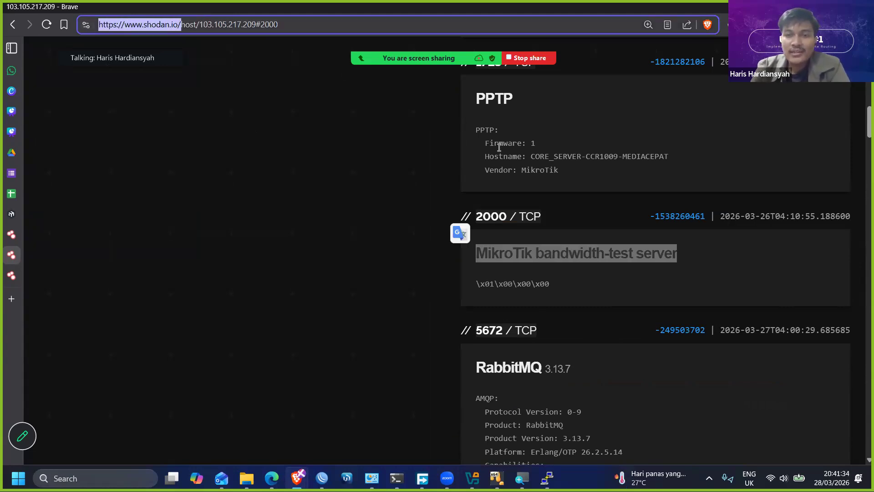
left_click(321, 181)
triple_click(546, 257)
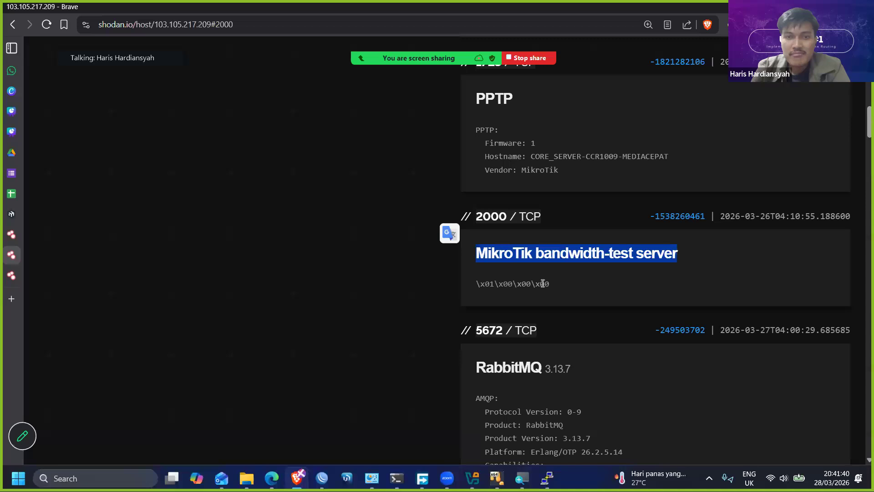
- Review the service entries around and below port 2000, then return to the host's open ports overview
scroll(655, 255, "down", 1)
scroll(656, 256, "up", 2)
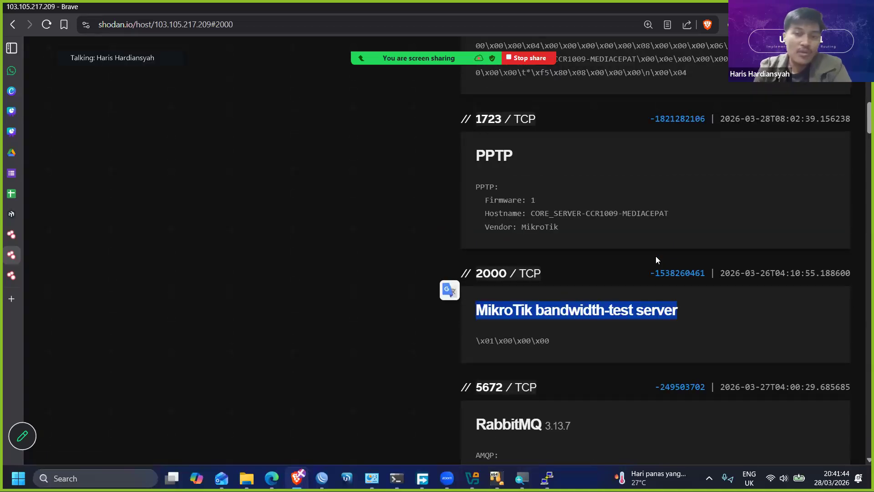
scroll(656, 258, "down", 2)
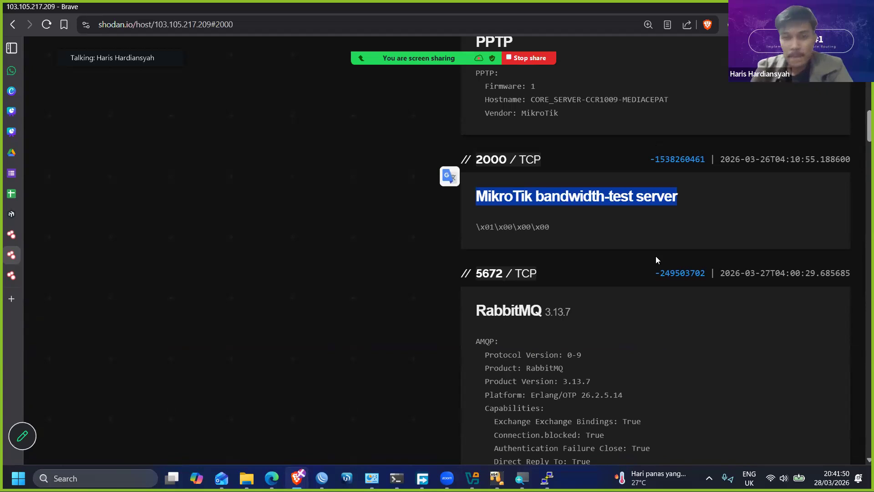
scroll(656, 256, "down", 10)
scroll(763, 267, "down", 10)
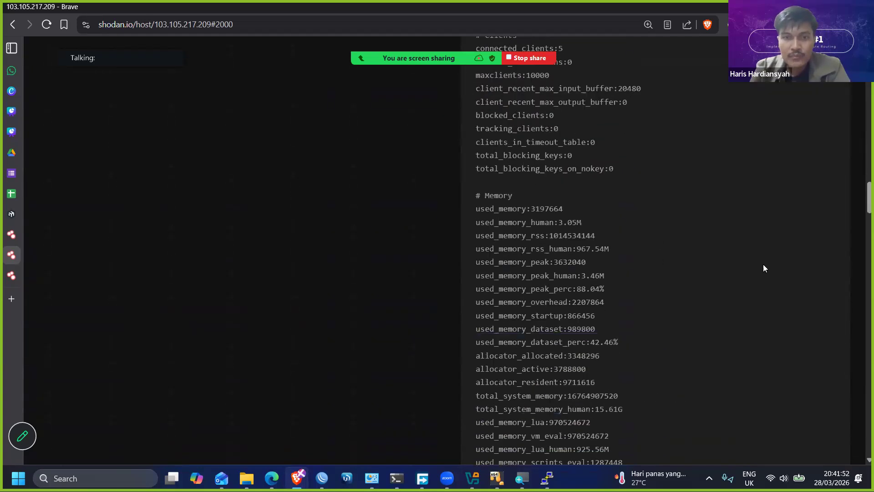
scroll(683, 260, "up", 20)
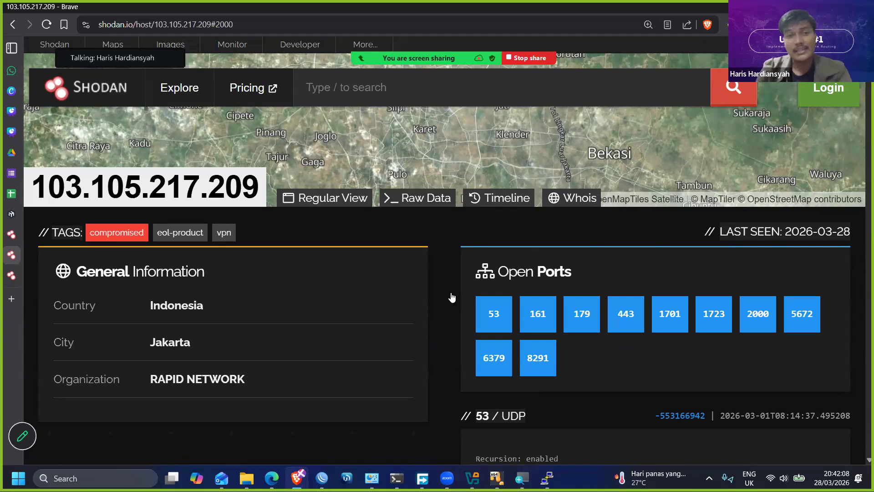
left_click(12, 25)
mouse_move(12, 234)
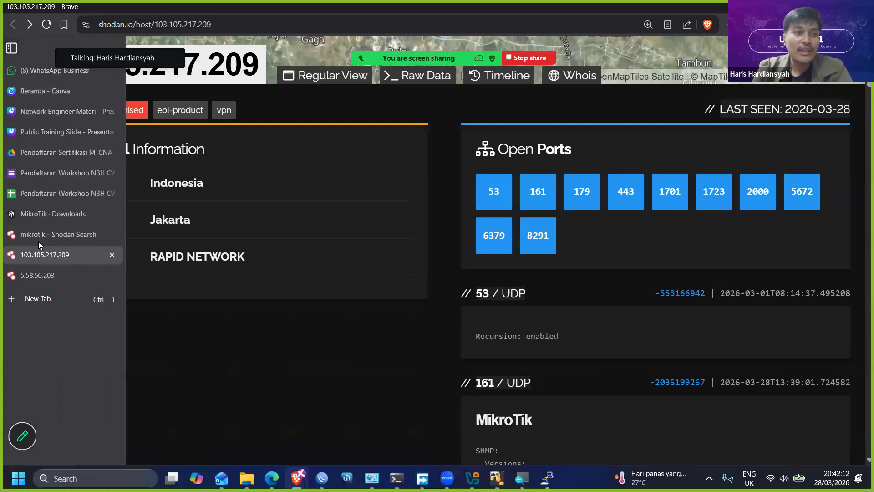
left_click(51, 243)
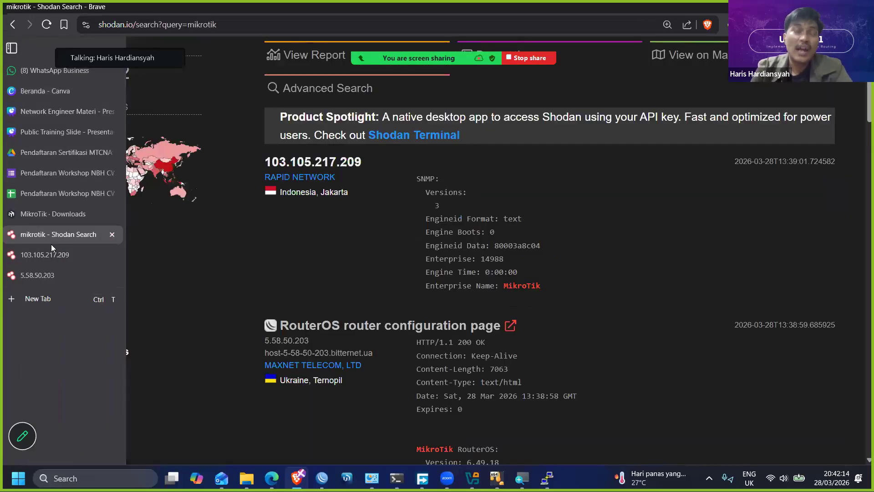
scroll(436, 276, "down", 2)
scroll(436, 280, "down", 1)
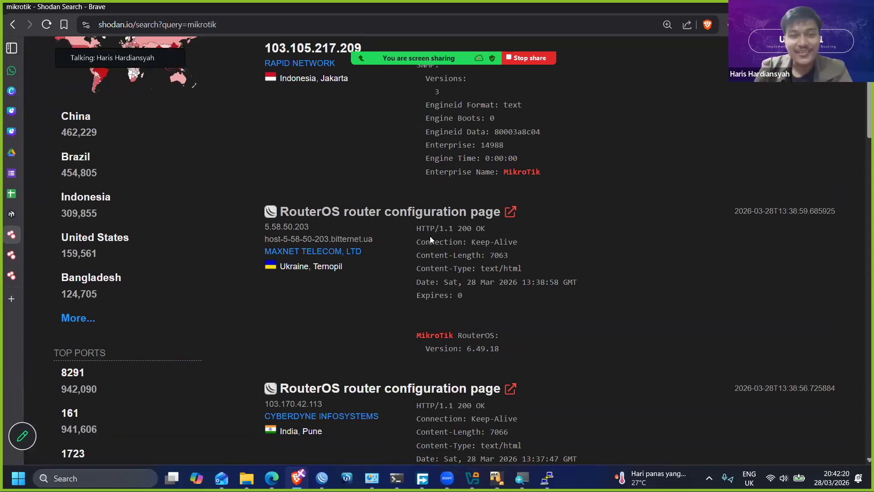
scroll(429, 239, "down", 2)
right_click(413, 158)
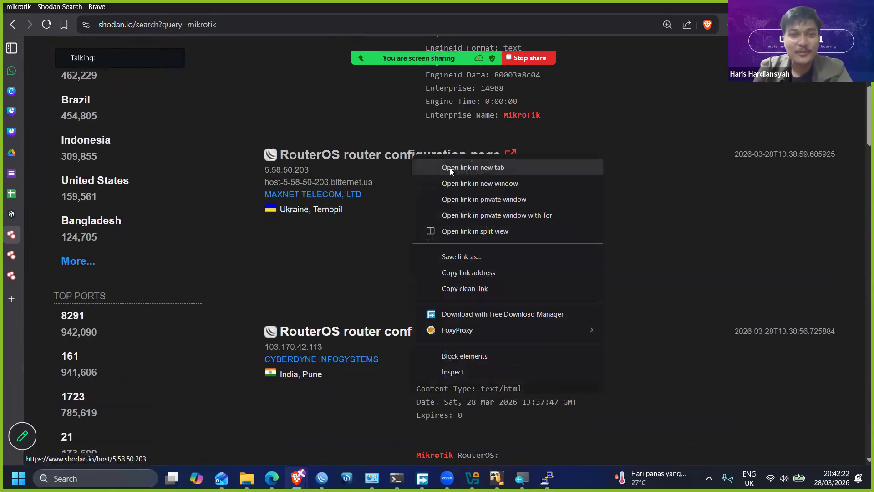
left_click(449, 167)
left_click(63, 297)
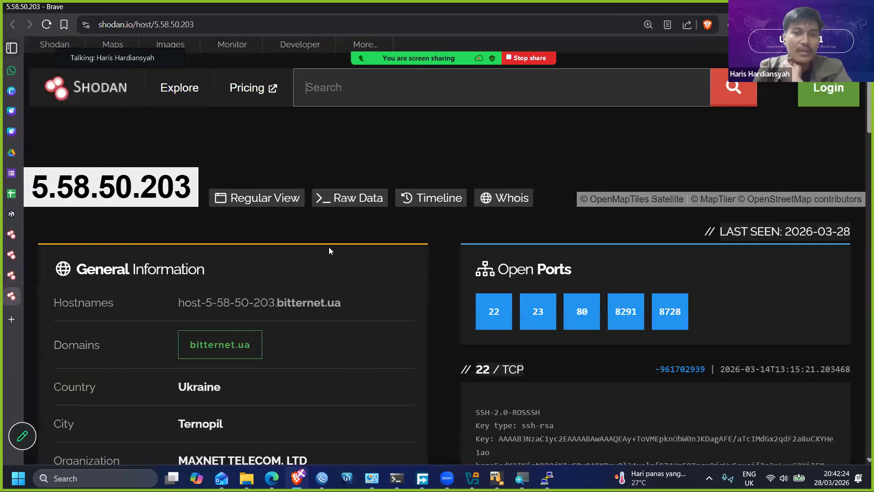
- Examine the host's service entries, highlighting the SSH key text under port 22 and the login prompt under port 23
scroll(327, 247, "down", 5)
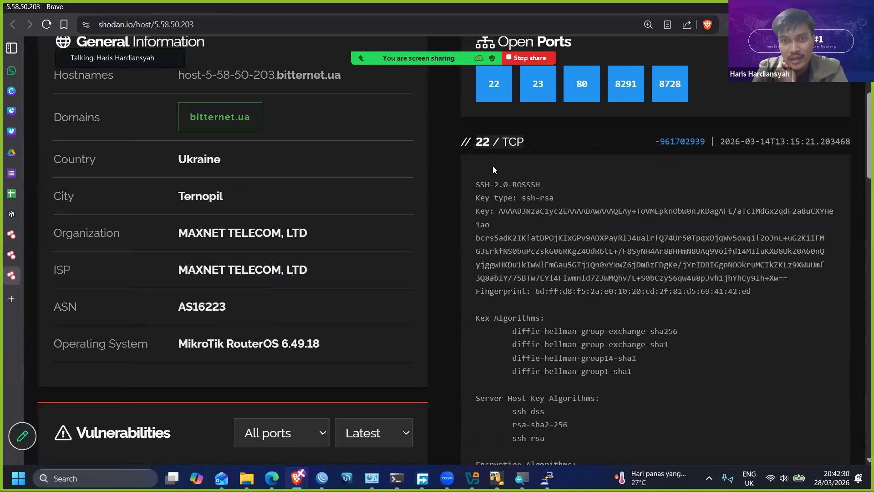
left_click_drag(473, 182, 774, 283)
scroll(641, 257, "down", 3)
scroll(642, 260, "down", 7)
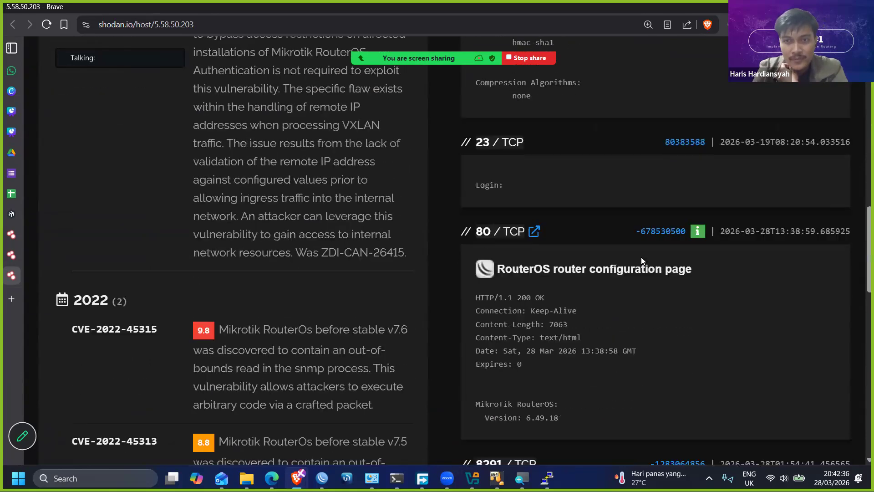
left_click_drag(508, 184, 460, 190)
scroll(501, 191, "down", 2)
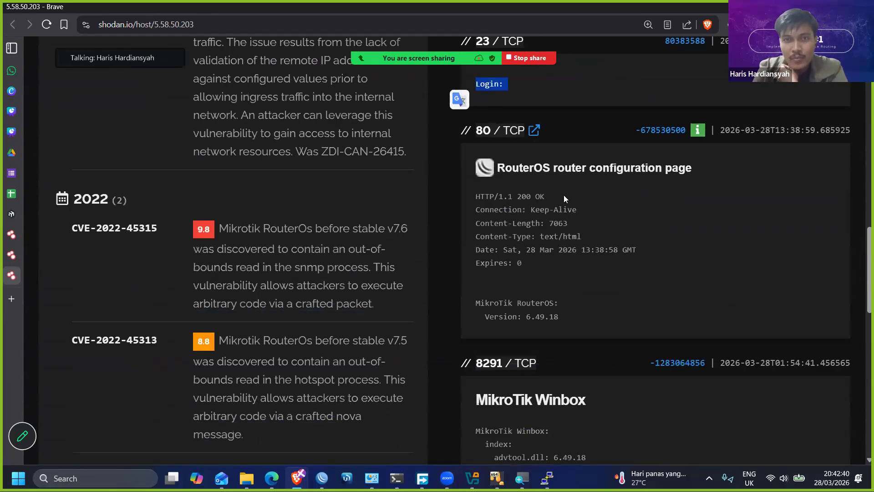
- Open the host's port 80 web service in a new tab, return to its Shodan page and view the port 8291 Winbox entry
left_click(535, 120)
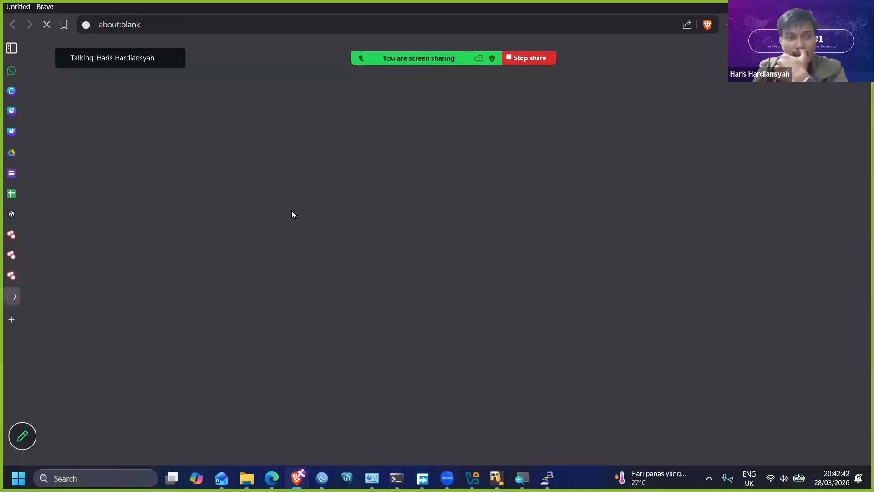
left_click(28, 273)
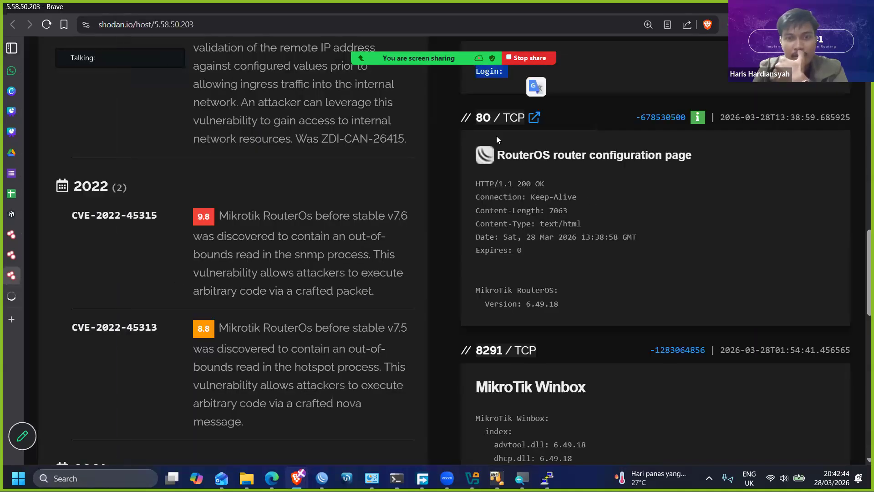
scroll(501, 141, "down", 3)
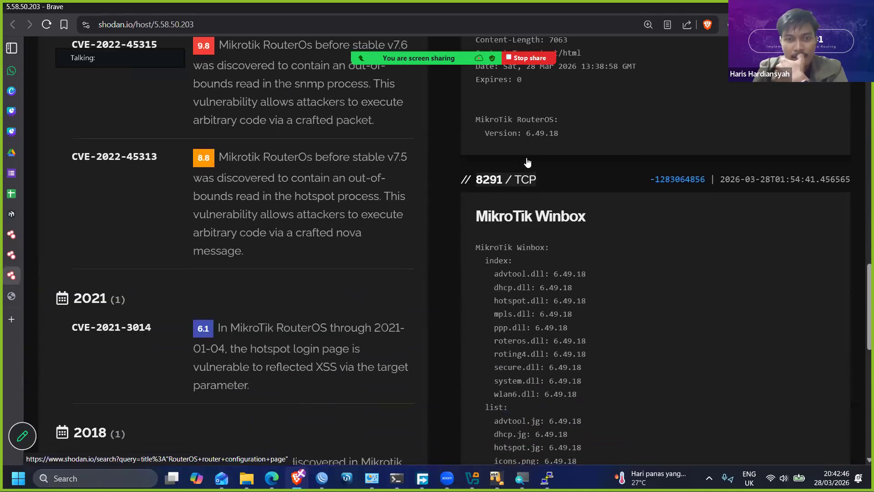
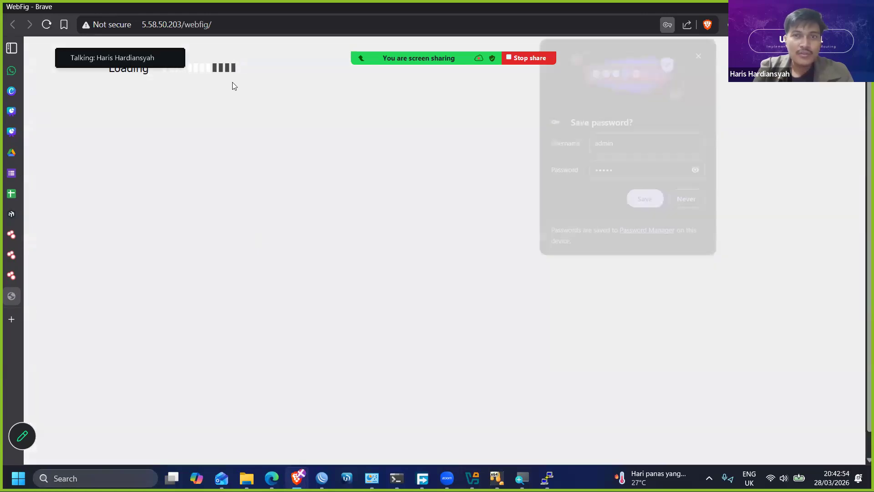
left_click(687, 199)
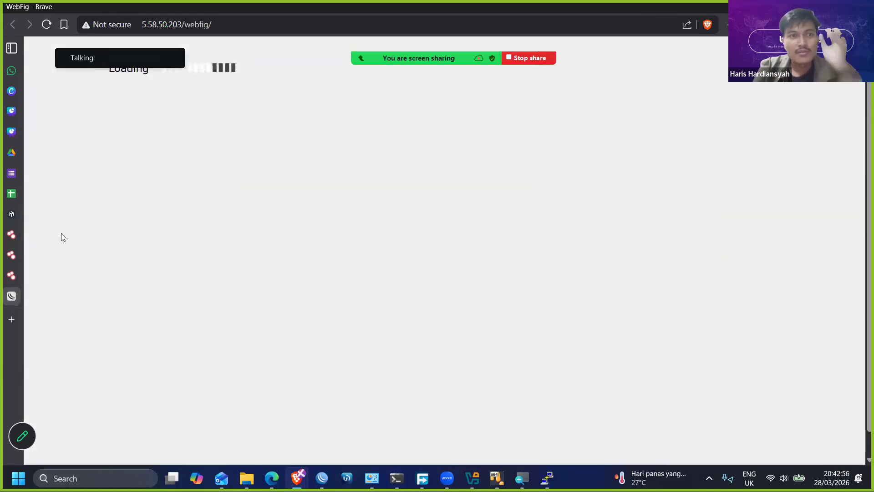
left_click(31, 274)
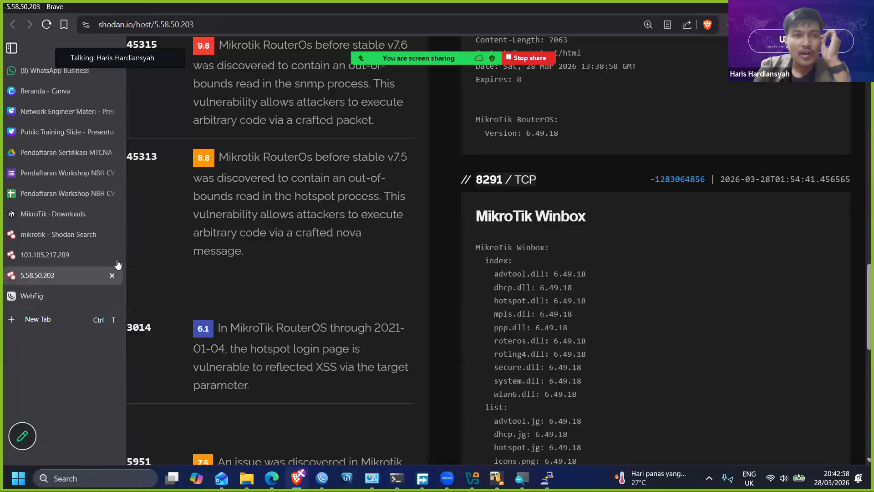
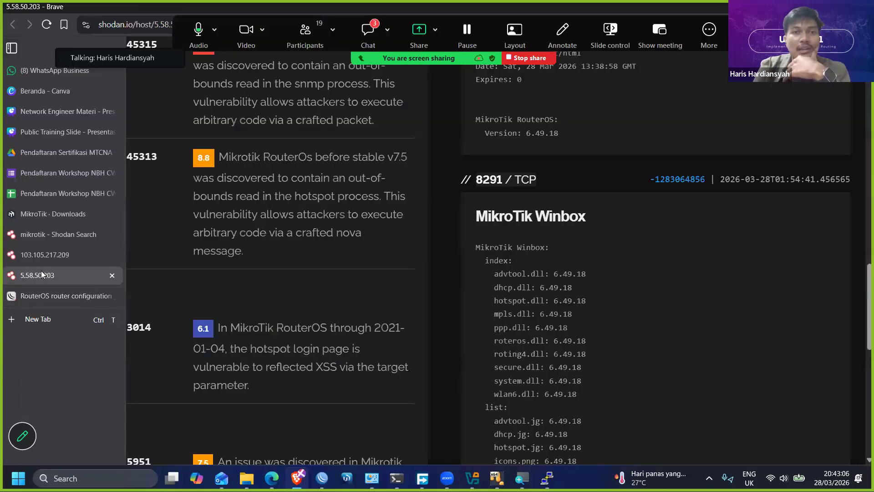
scroll(480, 234, "down", 6)
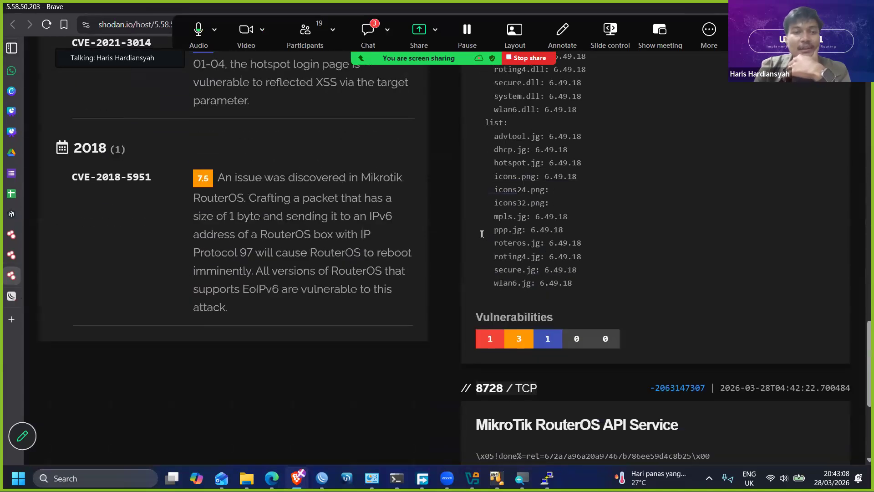
scroll(481, 234, "up", 6)
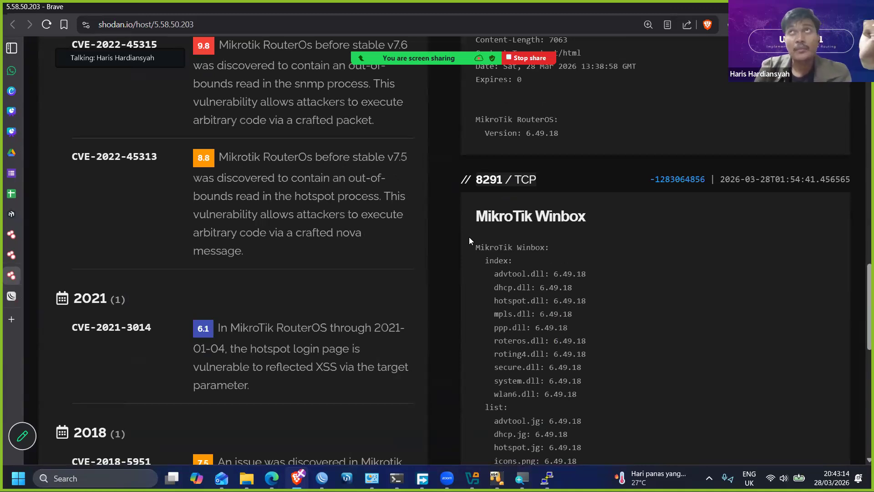
scroll(469, 237, "up", 5)
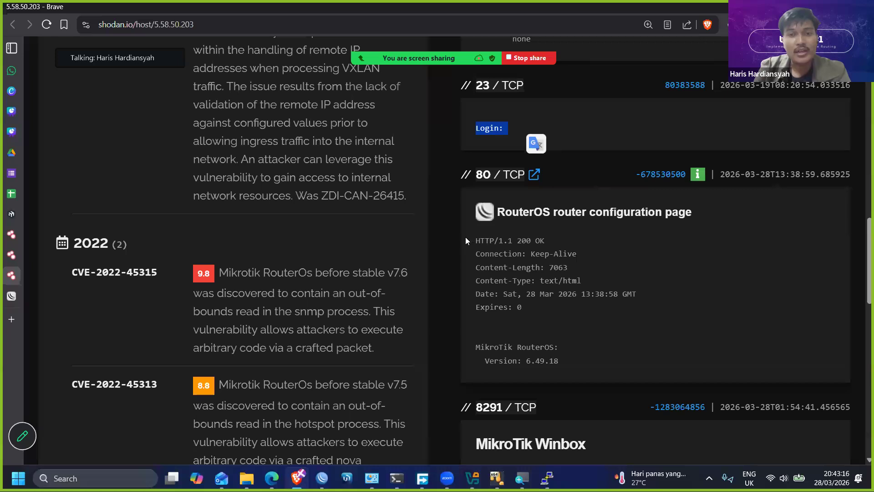
scroll(465, 236, "down", 3)
scroll(462, 237, "up", 6)
scroll(446, 216, "up", 3)
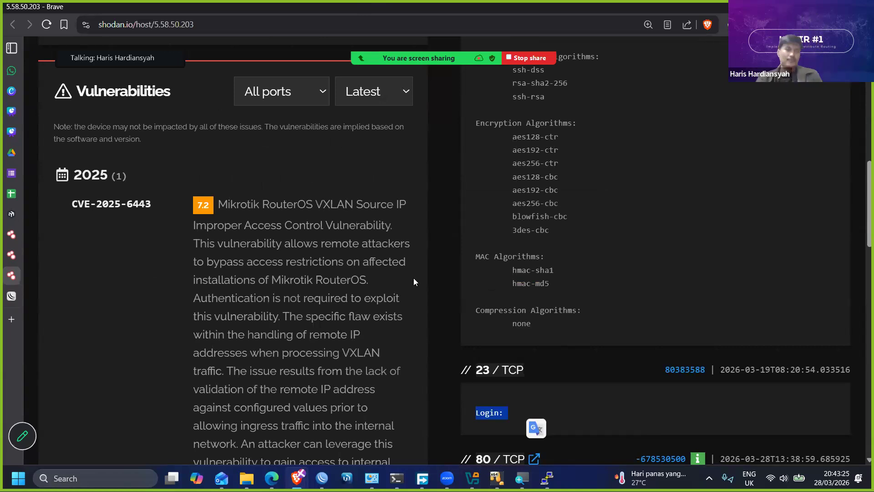
key("Home")
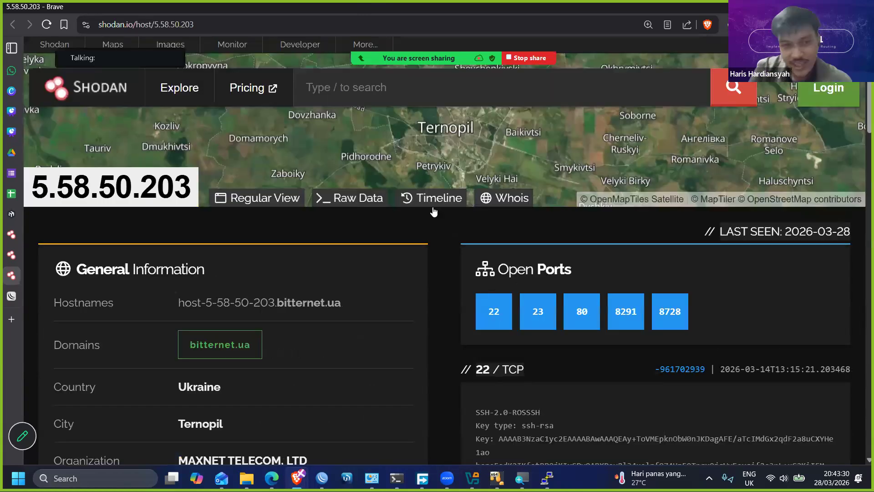
scroll(385, 245, "down", 4)
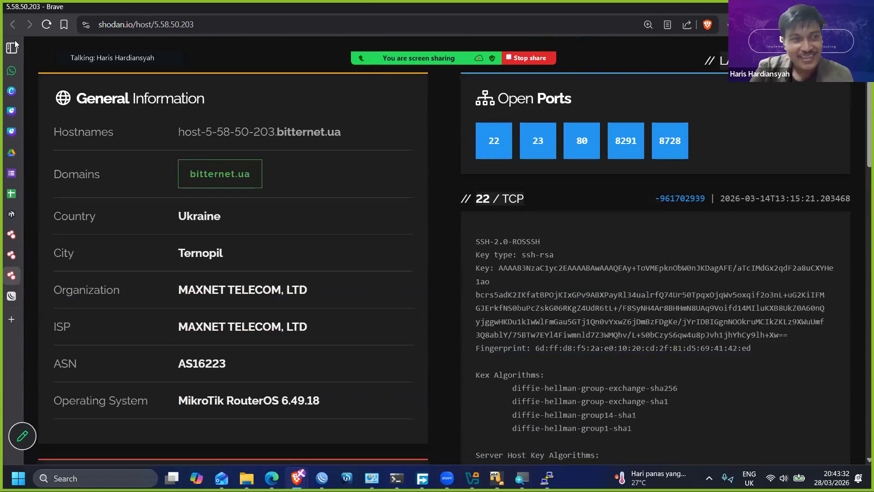
- Return to the Shodan mikrotik search, look through its results, and run a new search for cisco
mouse_move(14, 40)
left_click(47, 231)
scroll(229, 89, "down", 5)
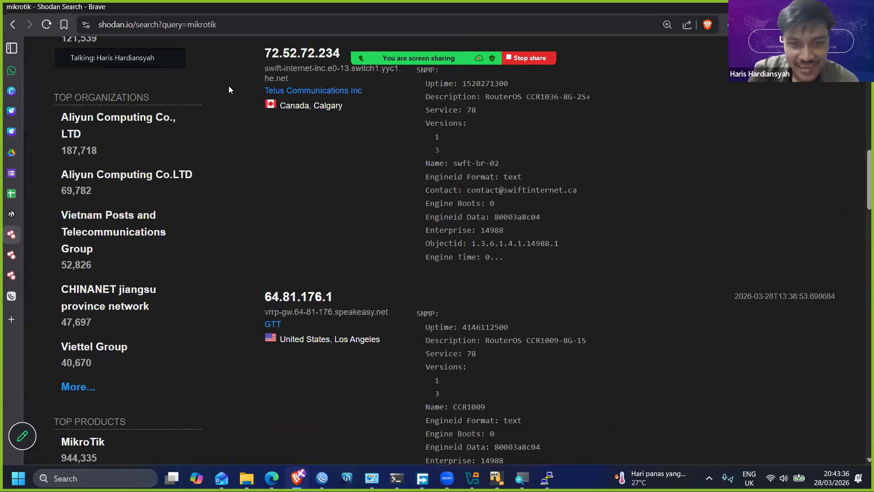
scroll(229, 89, "down", 5)
scroll(455, 220, "up", 15)
scroll(376, 118, "up", 5)
left_click_drag(357, 89, 284, 85)
type("cisco")
key("Return")
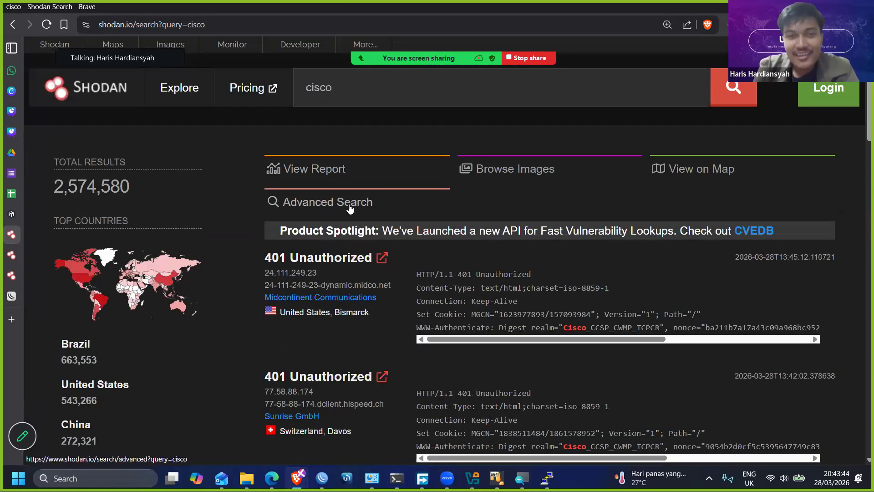
scroll(436, 4, "down", 1)
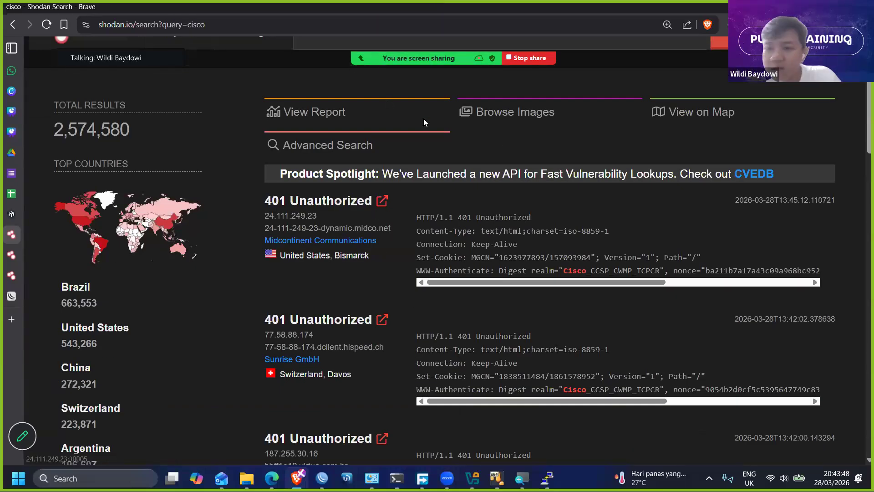
- Open the Zoom meeting chat and read the participants' questions about ARP spoofing, DNS spoofing and QUIC
key("alt+h")
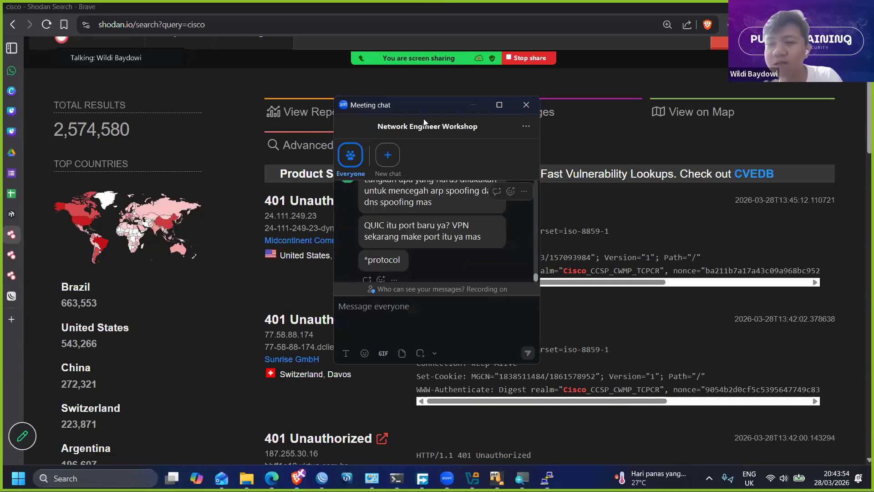
scroll(424, 122, "up", 2)
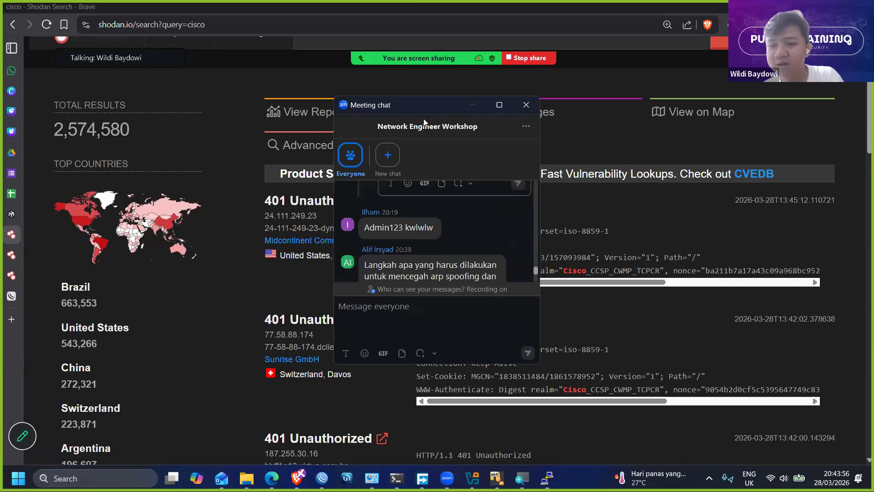
scroll(424, 122, "down", 1)
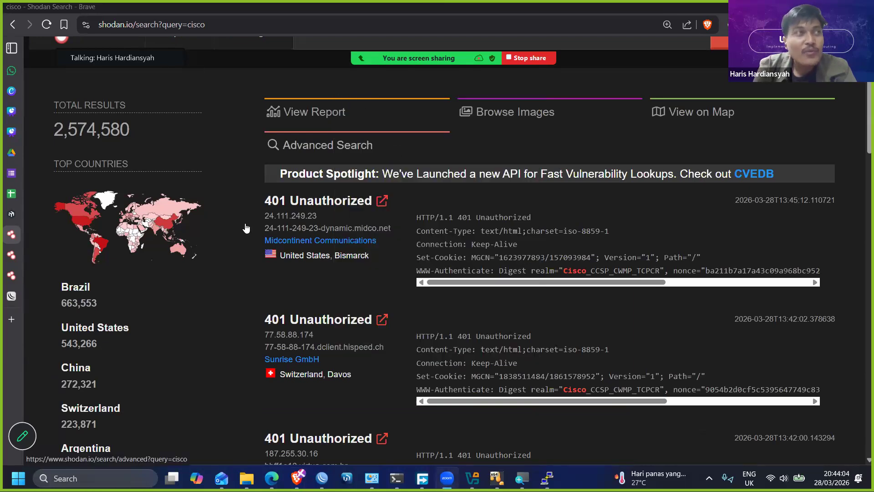
- Switch to the WinBox session at 192.168.1.136:6222 and select reply-only as the ARP mode of the ether1-to-internet interface
mouse_move(54, 333)
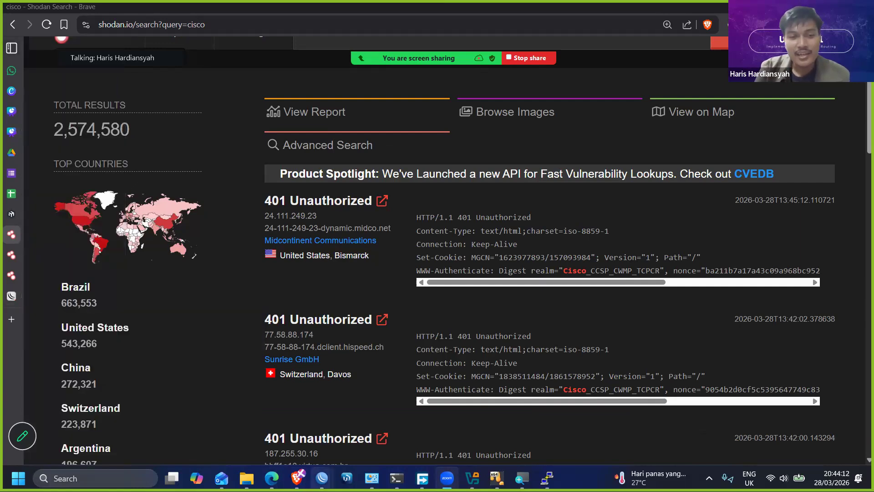
mouse_move(322, 478)
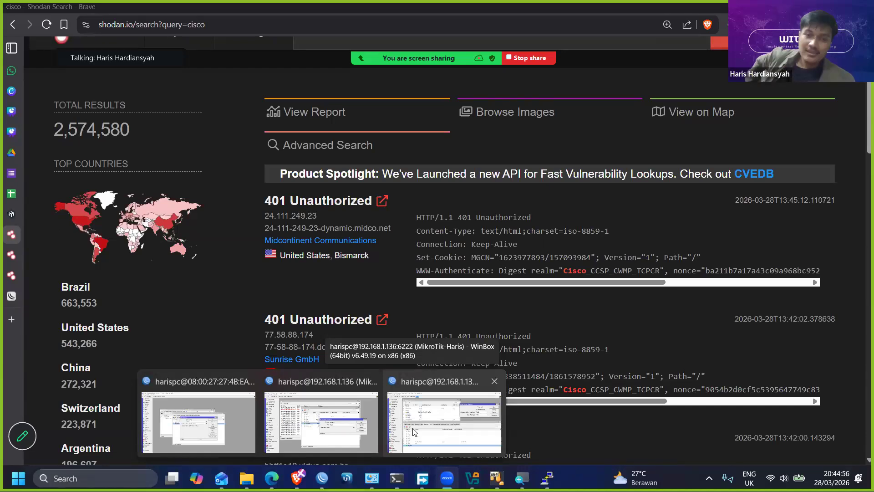
left_click(414, 431)
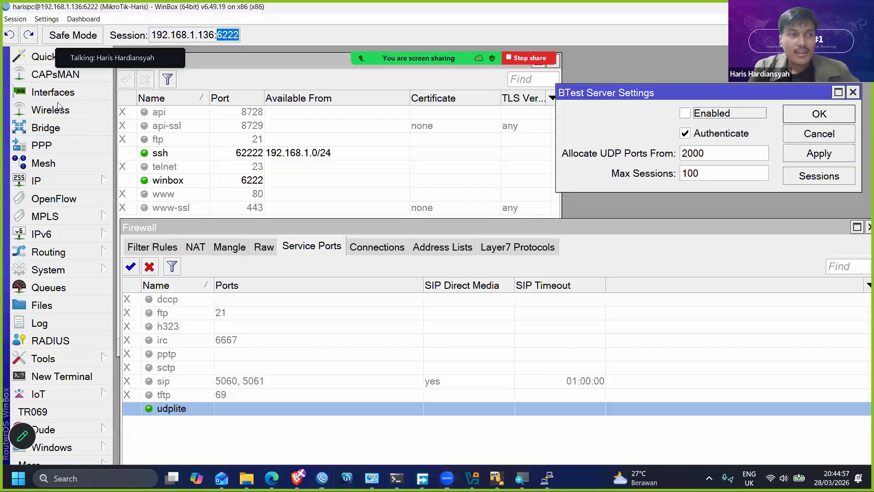
left_click(53, 92)
double_click(218, 187)
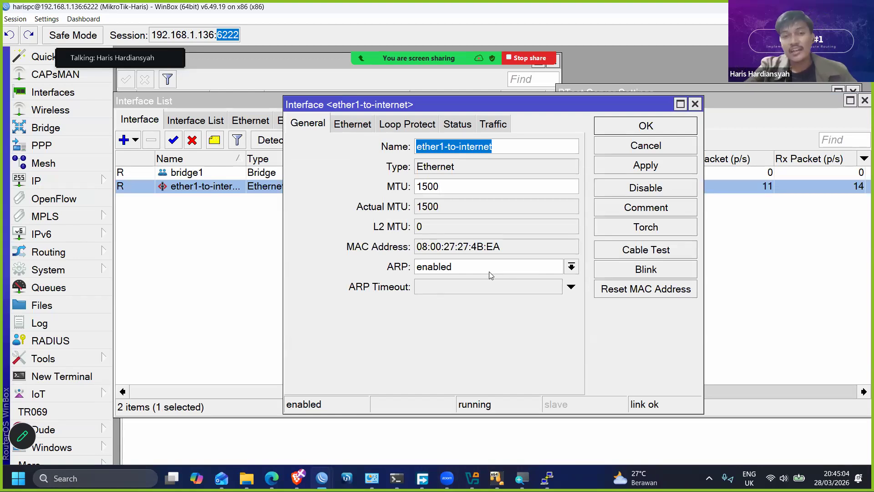
left_click(434, 267)
left_click(430, 330)
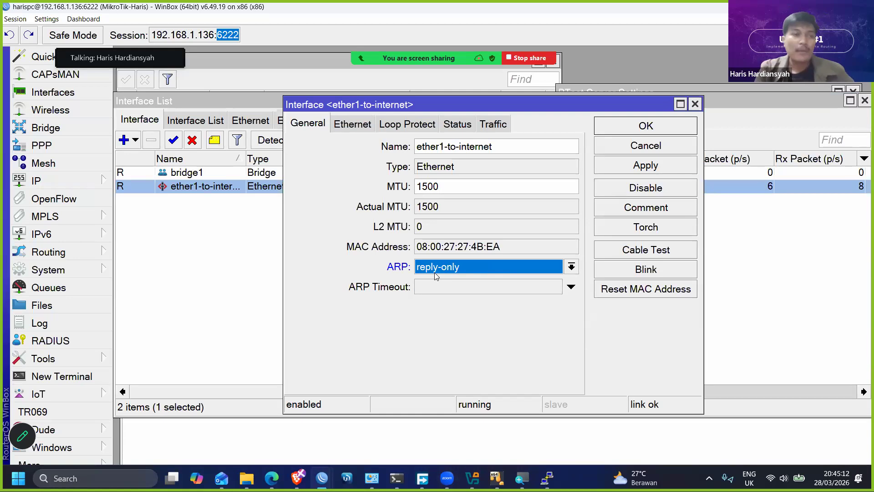
- View the router's ARP list beside the interface settings, and close both windows without applying the ARP mode
left_click(73, 177)
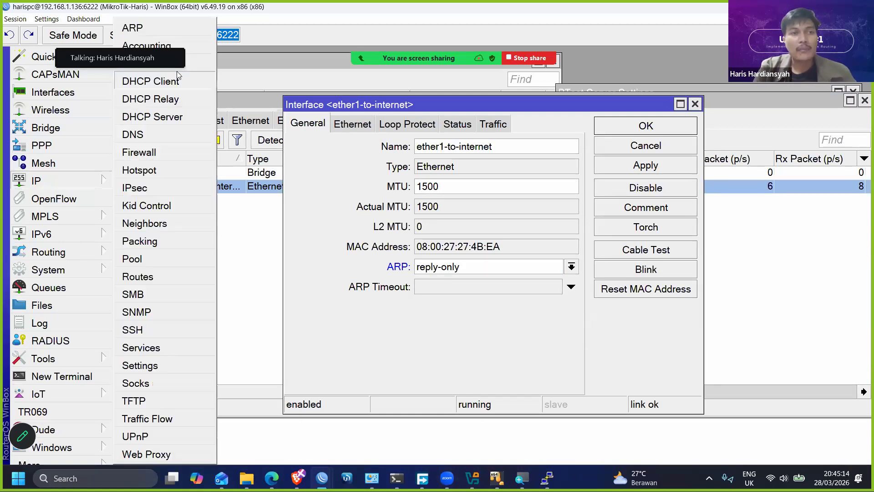
left_click(389, 267)
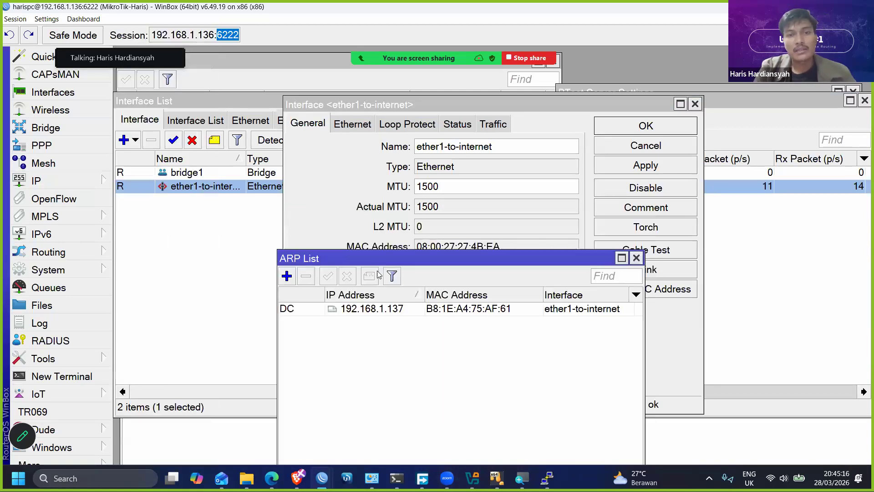
left_click_drag(400, 309, 403, 343)
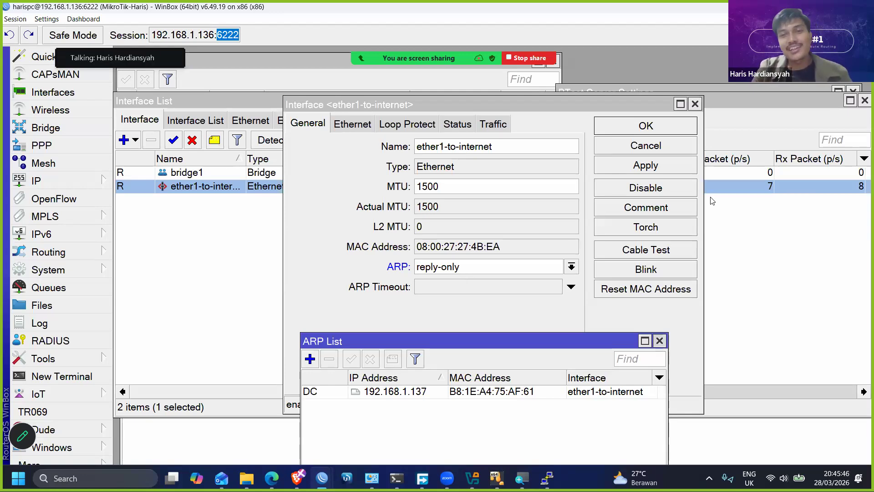
left_click(659, 341)
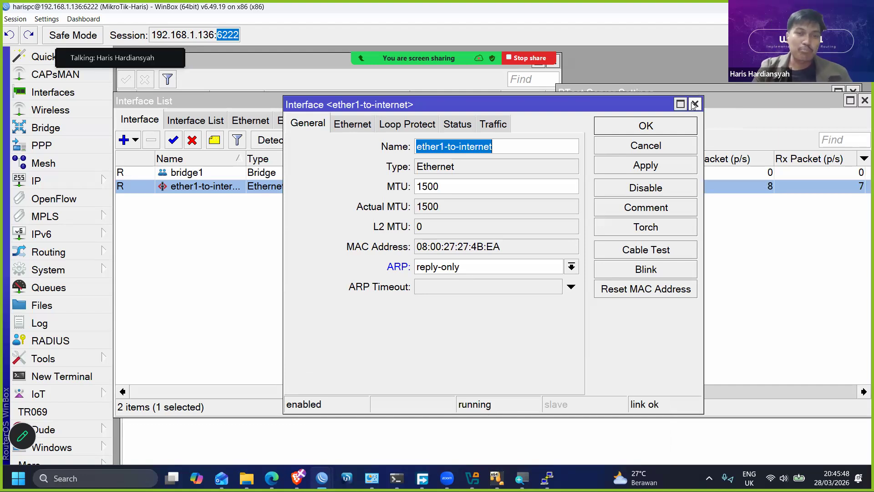
left_click(694, 105)
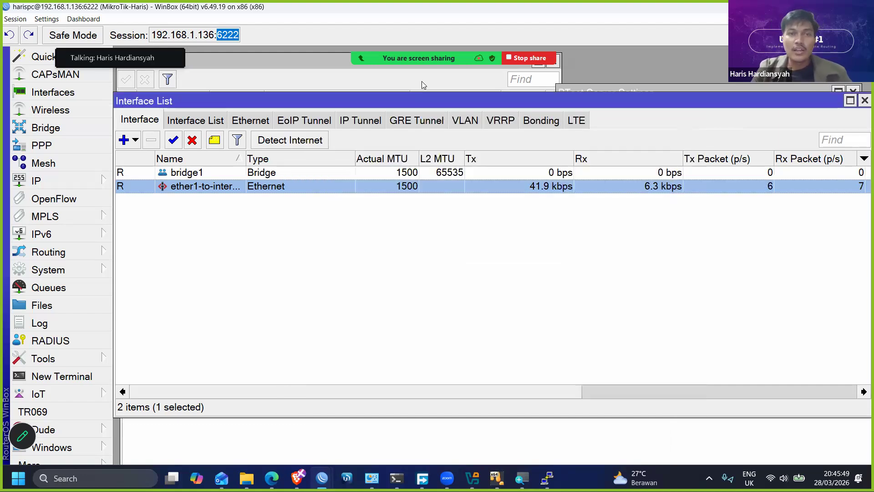
- Reread the spoofing question in the Zoom meeting chat and close the chat window
left_click(395, 67)
scroll(435, 232, "up", 4)
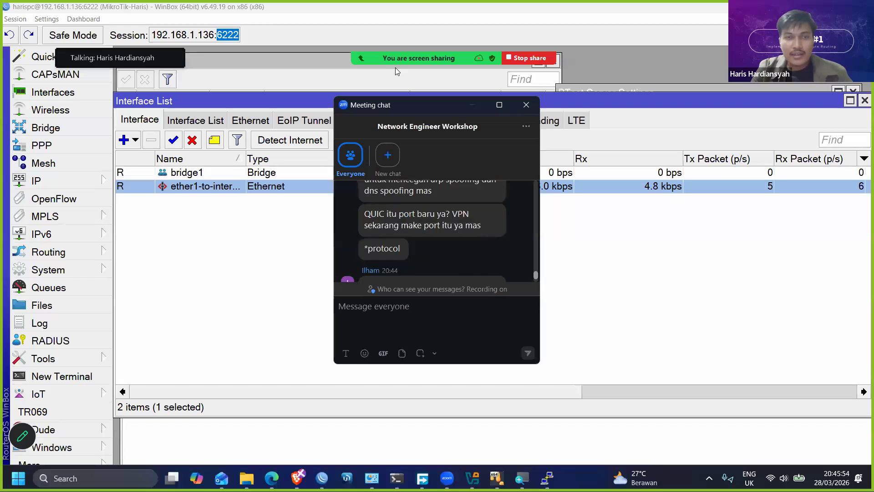
left_click(526, 104)
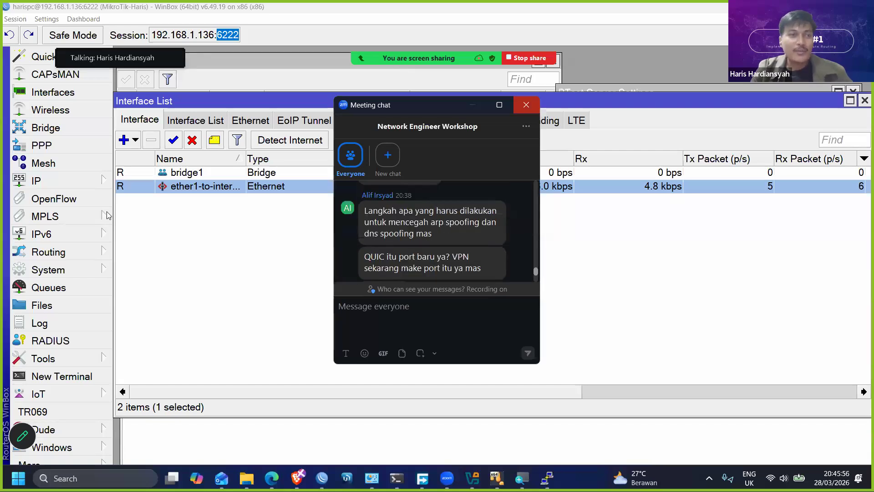
- Open the router's DNS settings and enable Allow Remote Requests
left_click(77, 181)
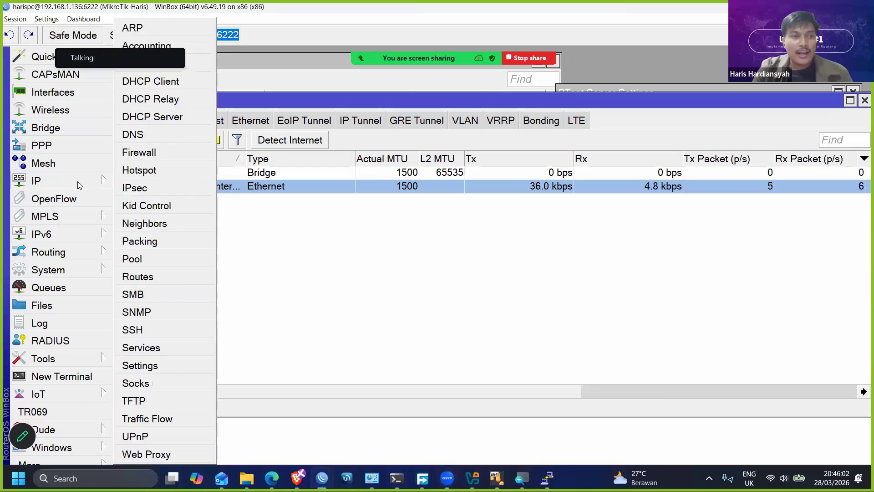
left_click(139, 139)
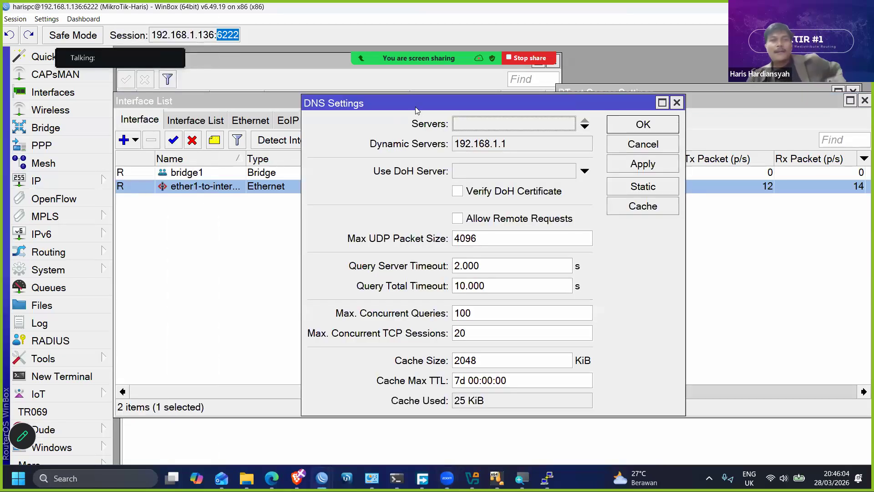
left_click_drag(302, 148, 305, 210)
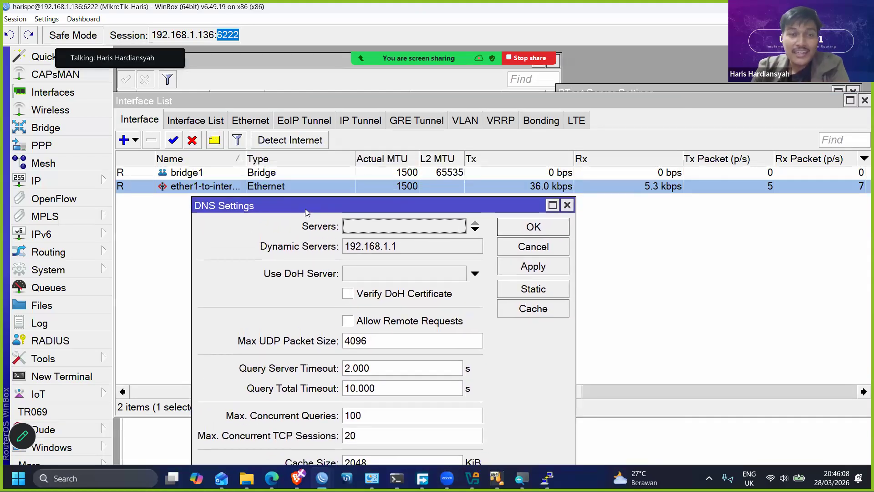
left_click(353, 324)
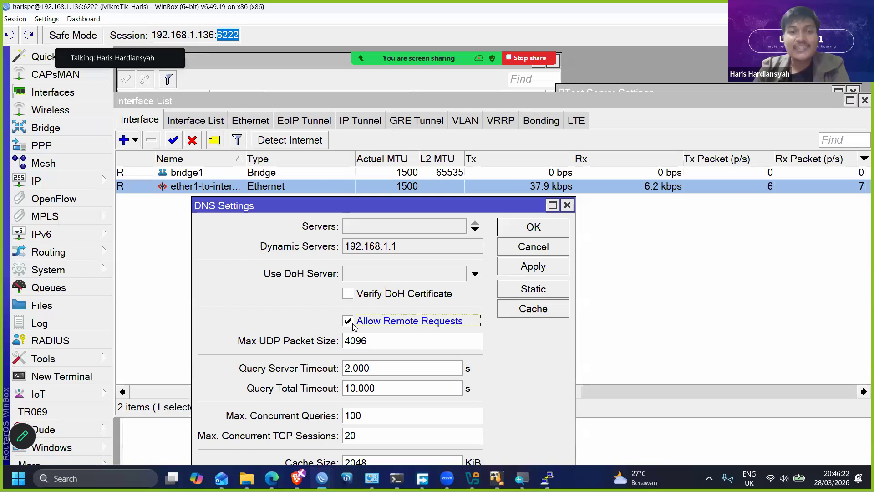
left_click_drag(413, 209, 356, 123)
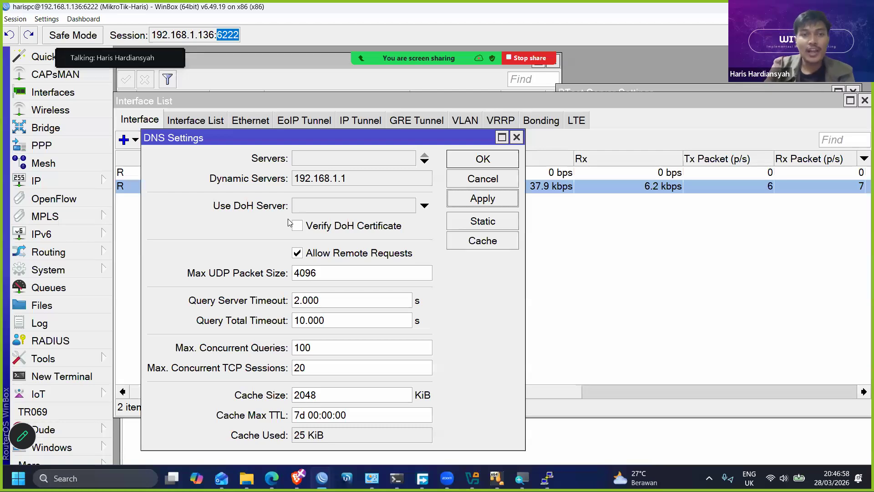
- Disable Allow Remote Requests in the DNS settings and save the change
left_click(376, 259)
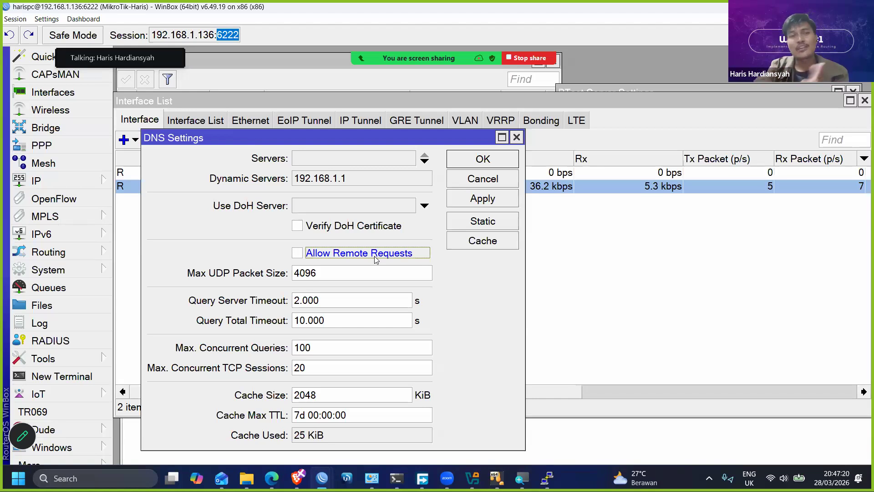
left_click(376, 259)
left_click(376, 260)
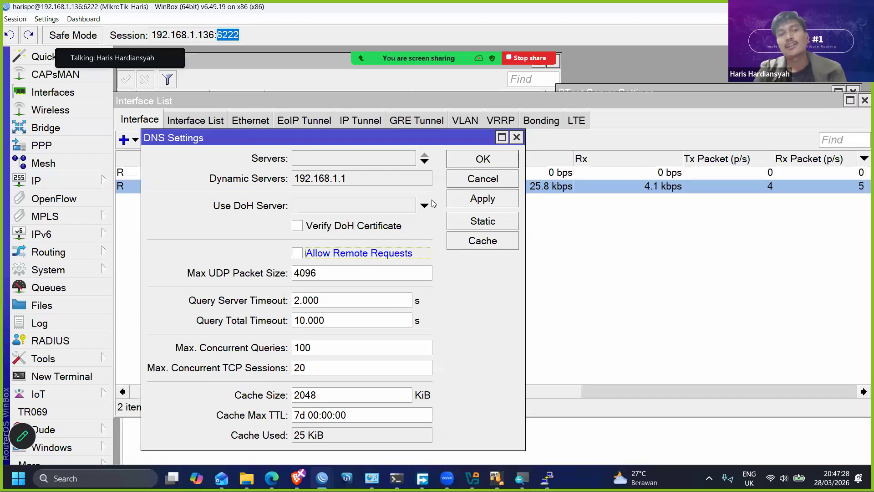
left_click(473, 162)
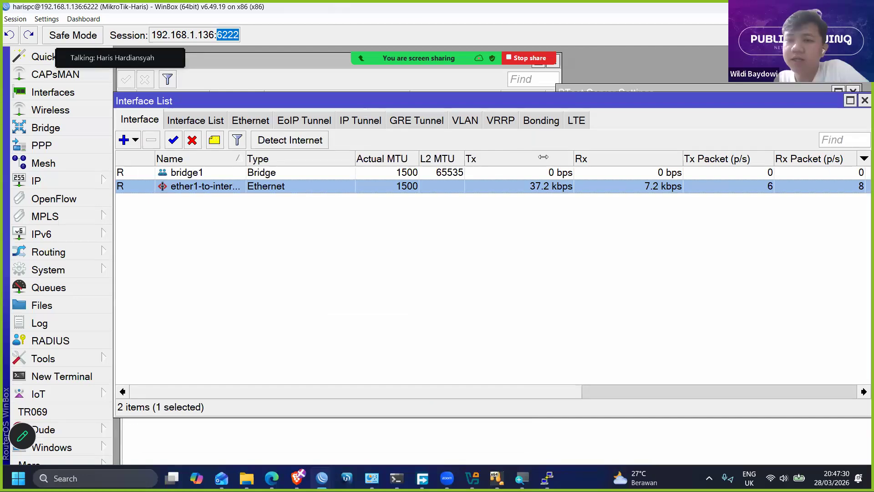
- Check the Zoom meeting chat for further participant questions and close it
key("alt+h")
scroll(433, 223, "up", 1)
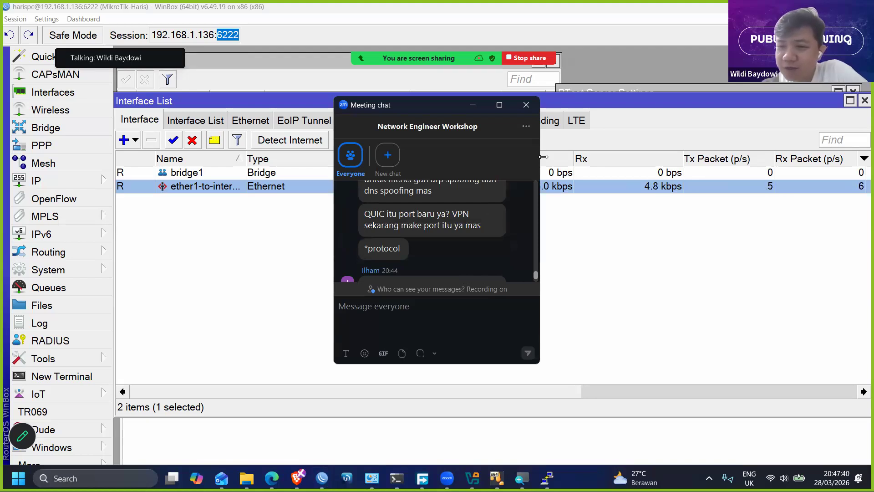
key("alt+h")
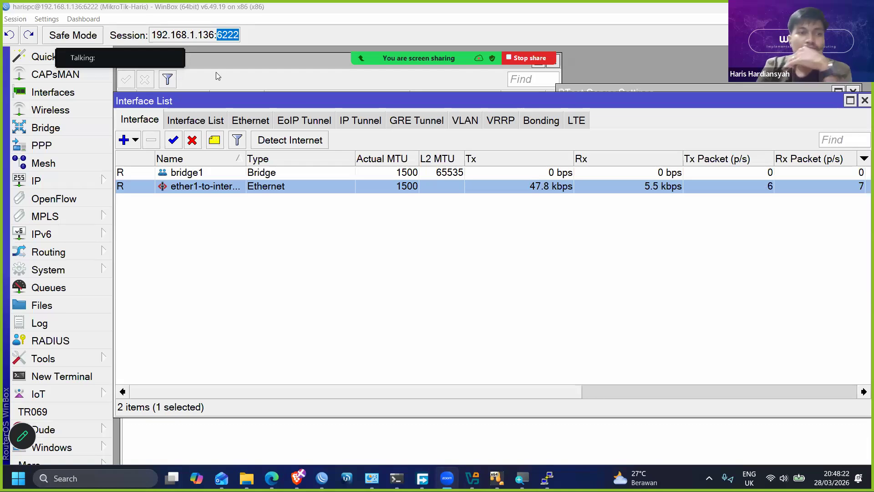
- Open the DHCP Server settings, look at the DHCP networks list, and close the window
left_click(94, 185)
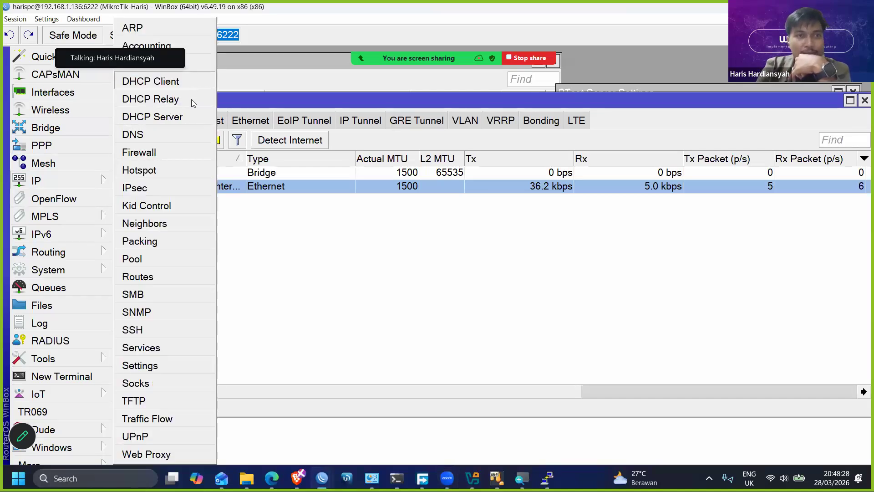
left_click(190, 118)
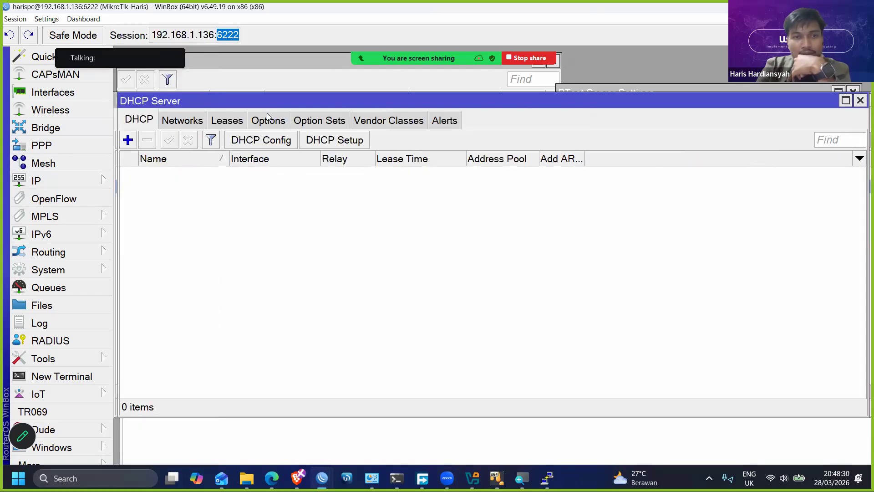
left_click_drag(260, 105, 318, 158)
left_click(239, 173)
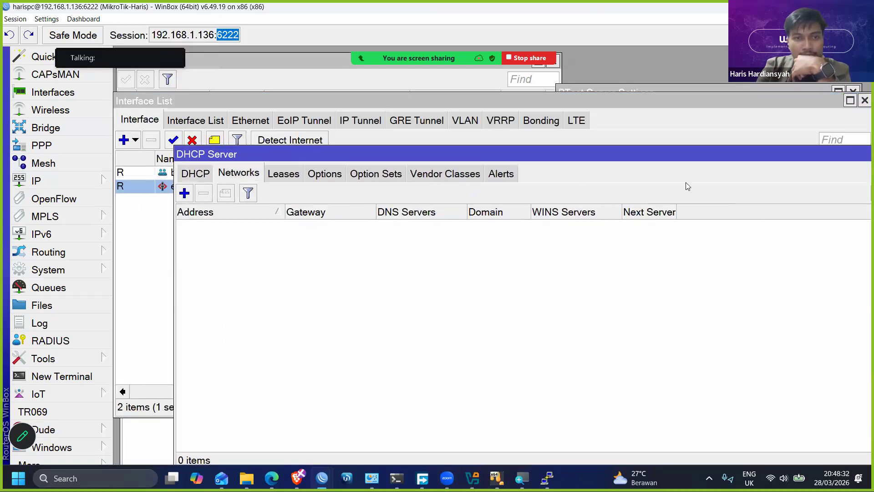
left_click_drag(777, 151, 634, 135)
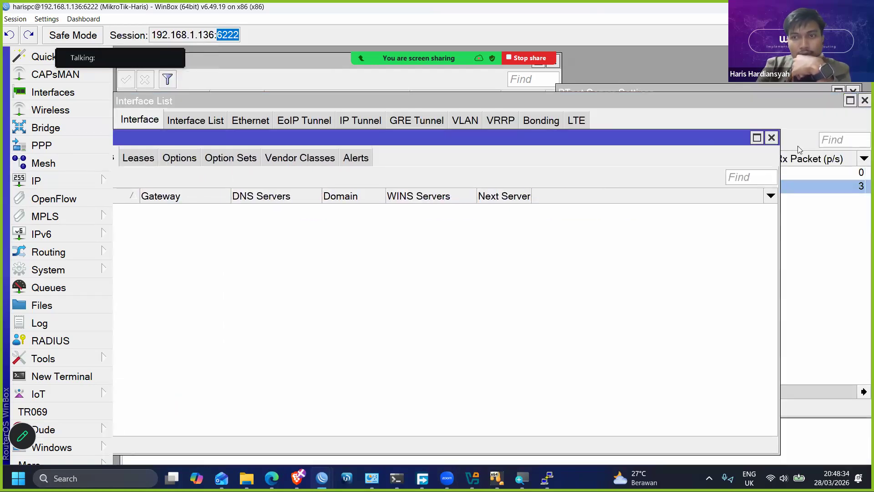
left_click(772, 139)
- Start a new firewall filter rule with its chain set to input
left_click(40, 181)
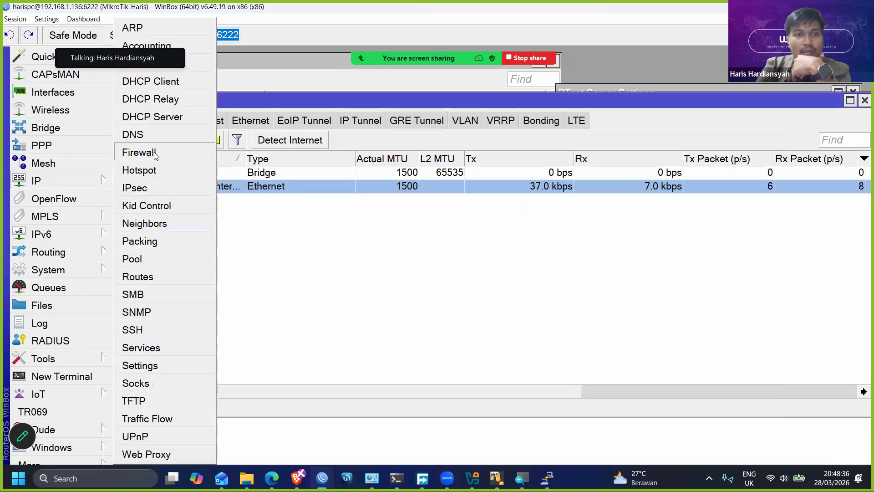
left_click(139, 152)
left_click(188, 166)
left_click(145, 165)
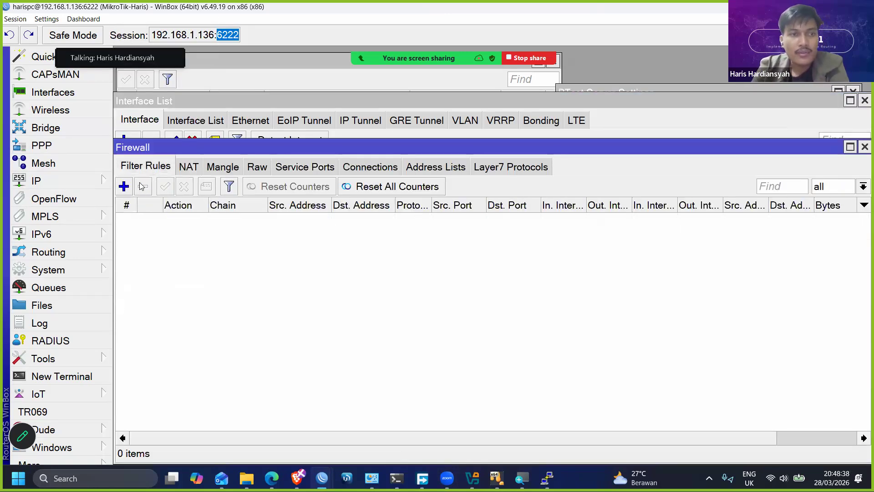
left_click(123, 189)
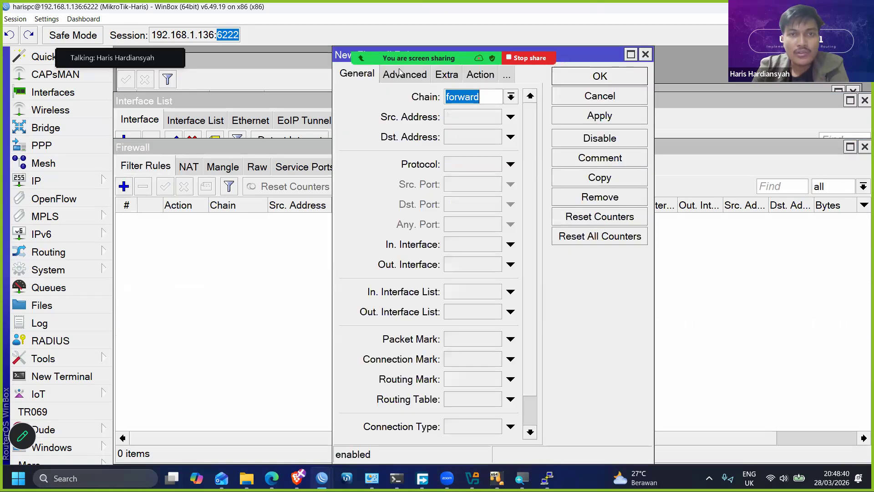
left_click_drag(348, 55, 264, 140)
left_click(425, 182)
left_click(388, 209)
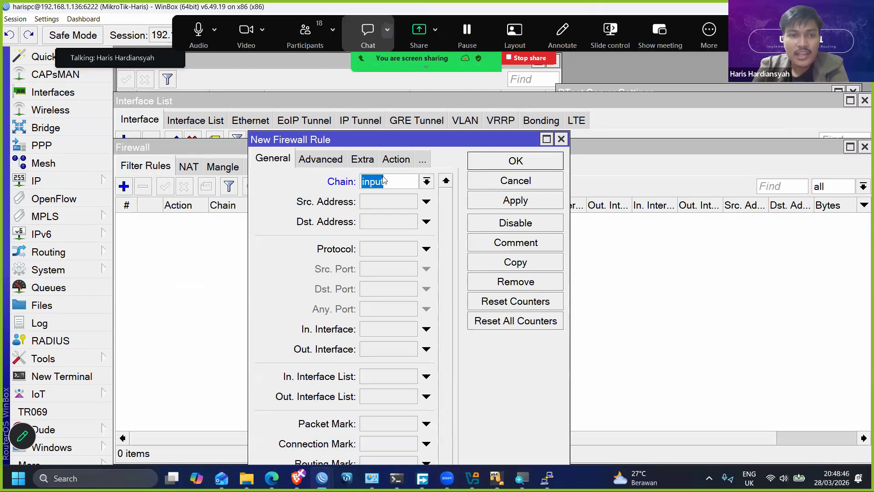
- Reread the participant's DHCP broadcast and looping question in the Zoom meeting chat, return to the new rule, and widen its window
left_click(368, 34)
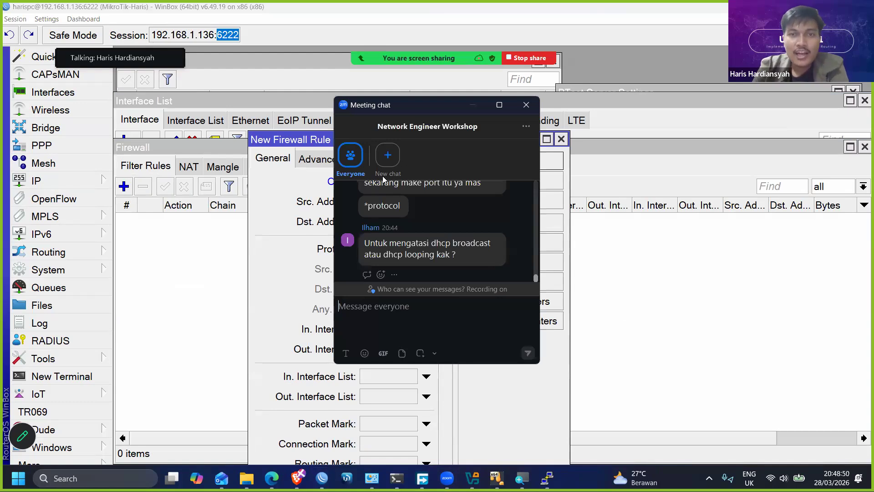
left_click(561, 177)
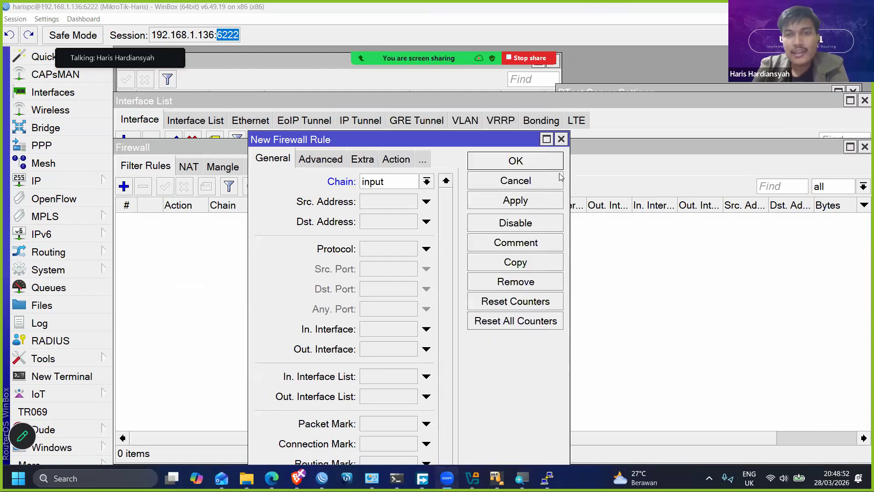
left_click_drag(569, 173, 602, 170)
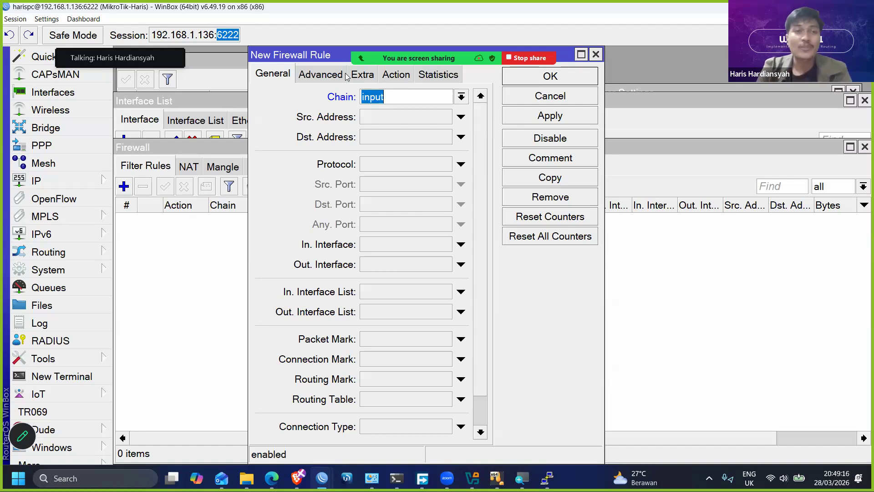
- Look through the Connection Type choices of the new firewall rule and collapse the field without choosing one
left_click_drag(431, 45, 384, 57)
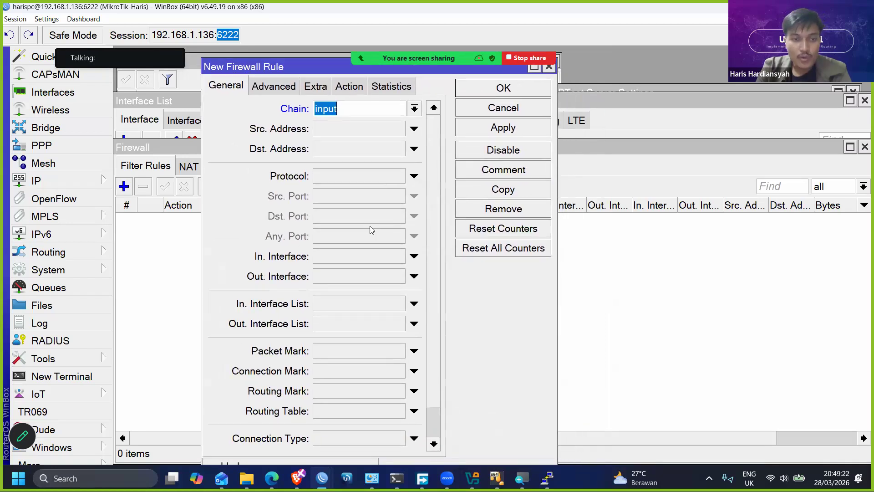
scroll(371, 229, "down", 2)
left_click(371, 392)
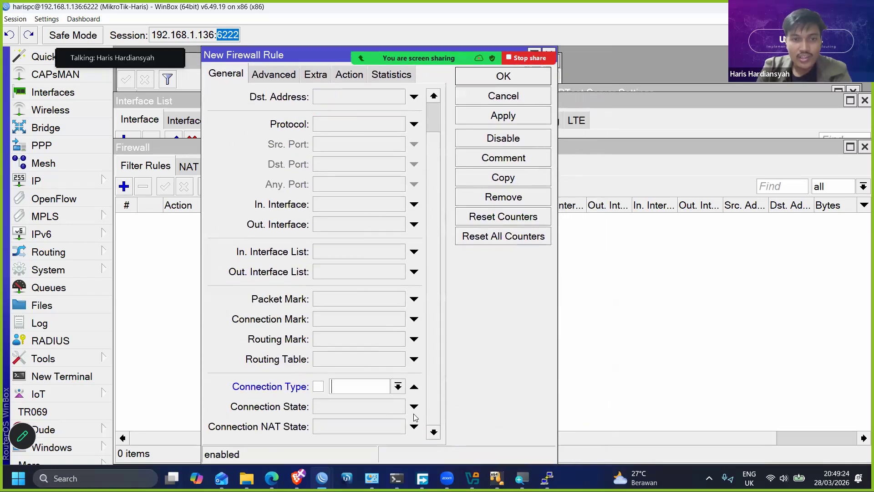
left_click(398, 386)
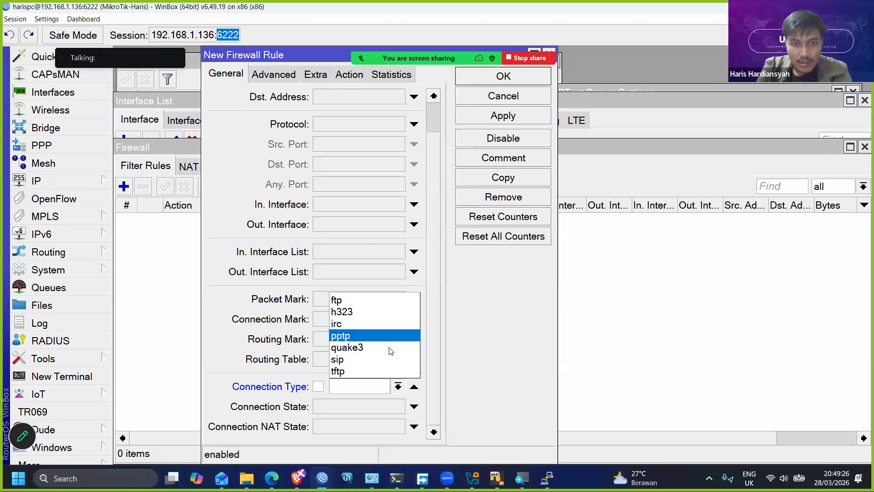
left_click(399, 386)
left_click(414, 386)
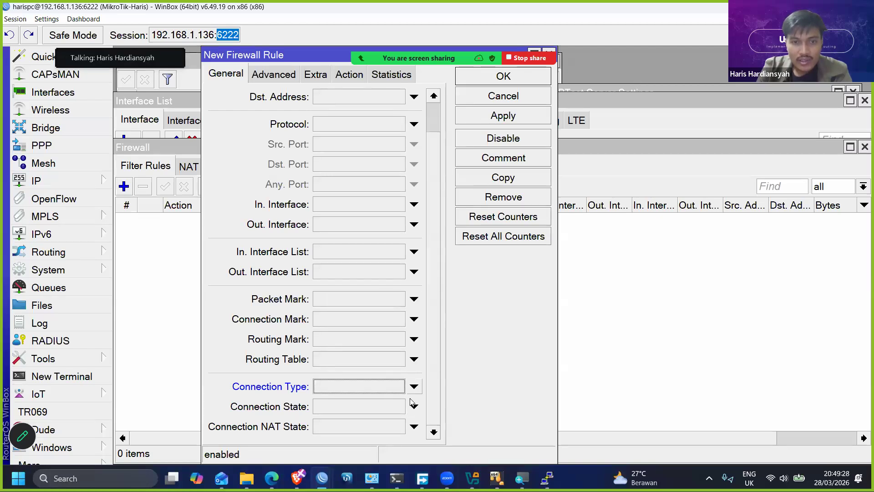
- Set the rule's connection state to match invalid, established and new connections
left_click(413, 406)
left_click(349, 410)
left_click(398, 412)
left_click(509, 406)
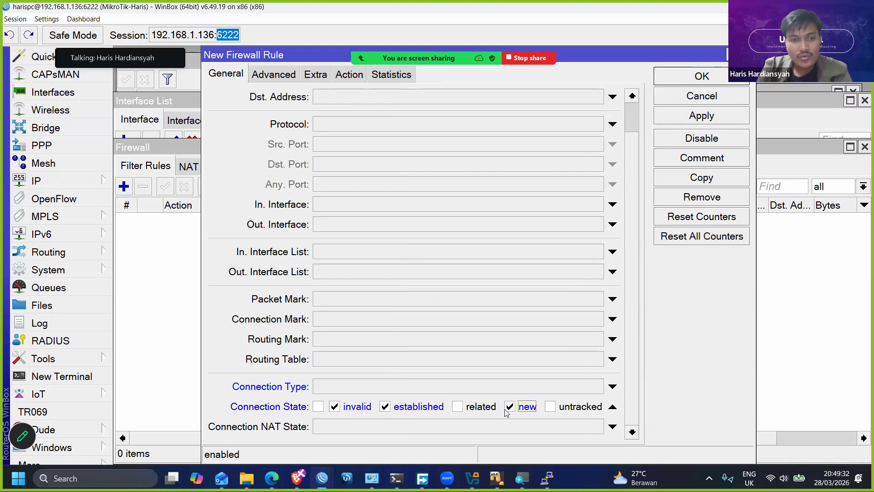
scroll(416, 220, "up", 2)
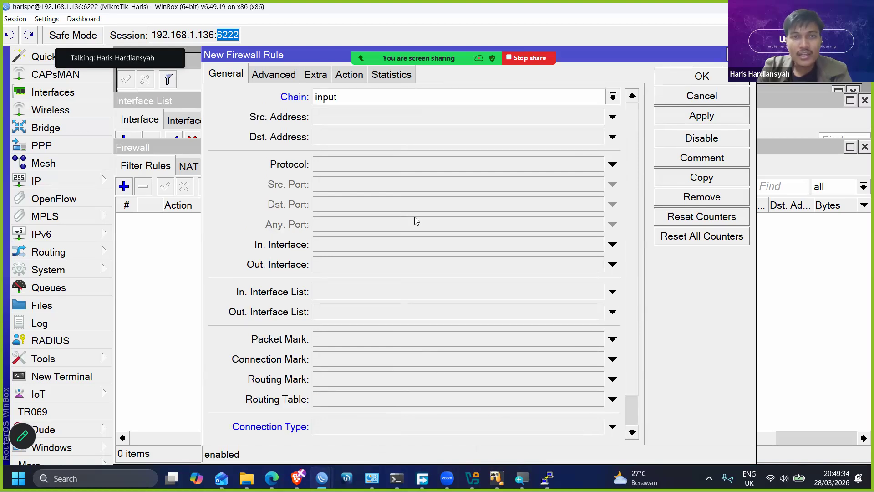
- Try reject as the rule's action, then set it to drop
left_click(358, 76)
left_click(355, 98)
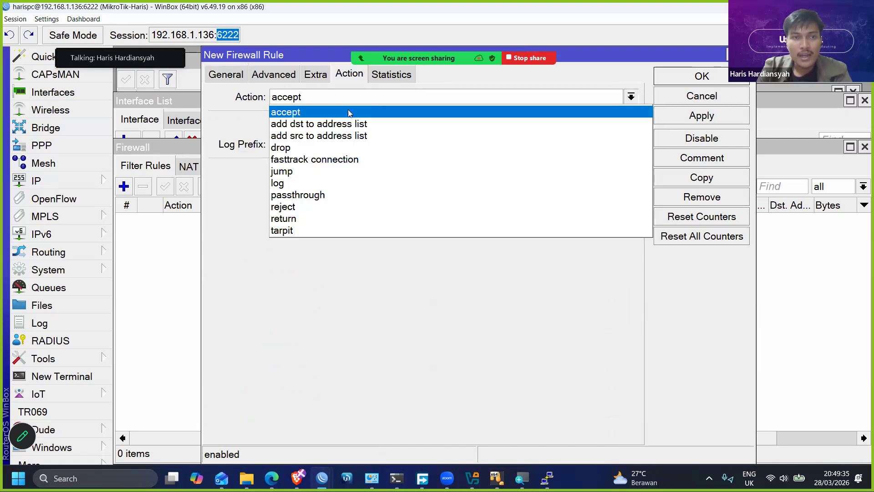
left_click(313, 207)
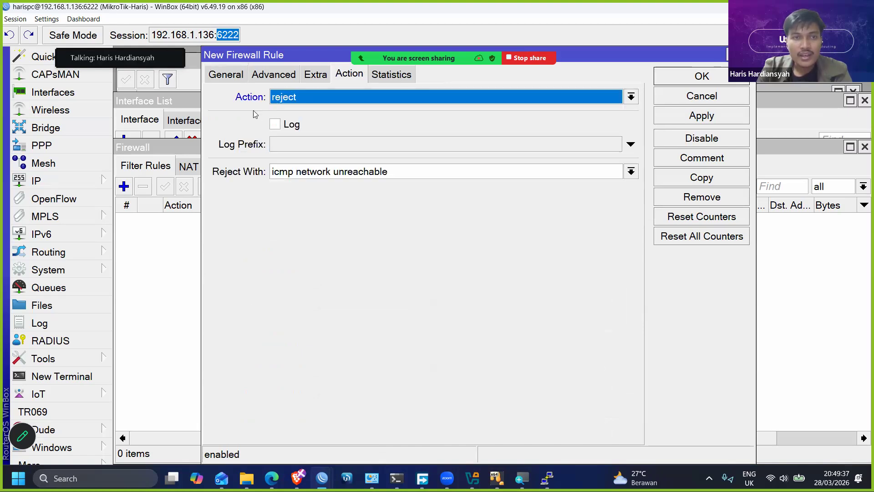
left_click(313, 97)
left_click(282, 145)
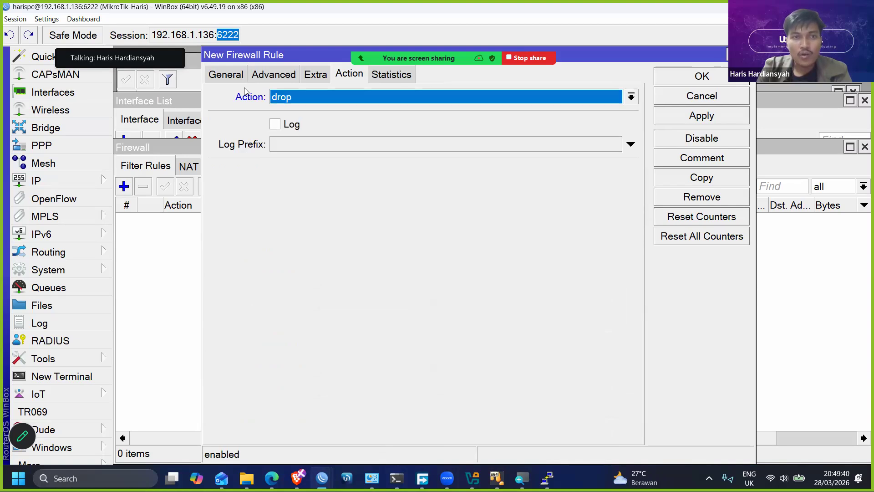
- Review the rule's connection state and examine its advanced conditions, including the ICMP Options and TCP Flags sections
left_click(228, 75)
scroll(353, 307, "down", 2)
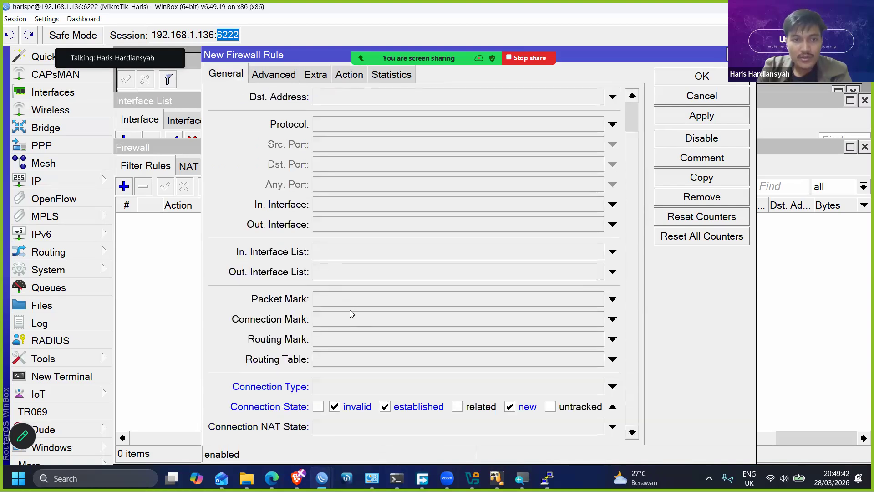
left_click(283, 75)
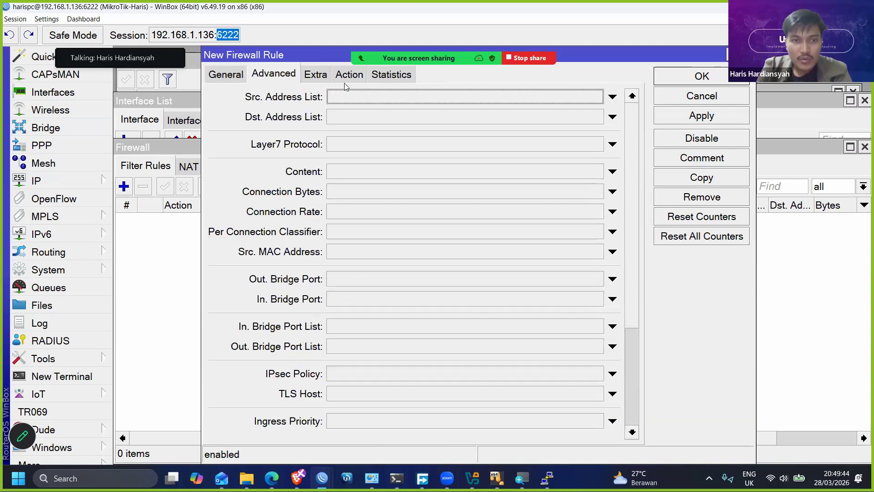
scroll(323, 222, "down", 5)
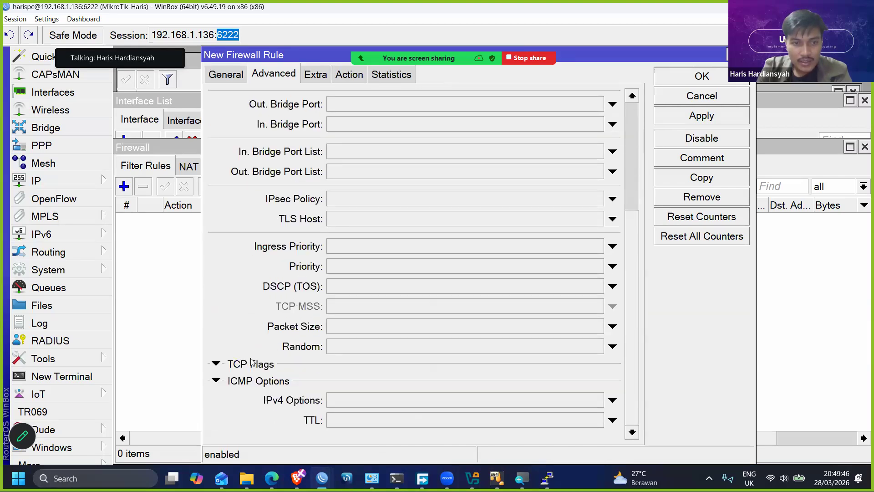
left_click(247, 380)
left_click(248, 381)
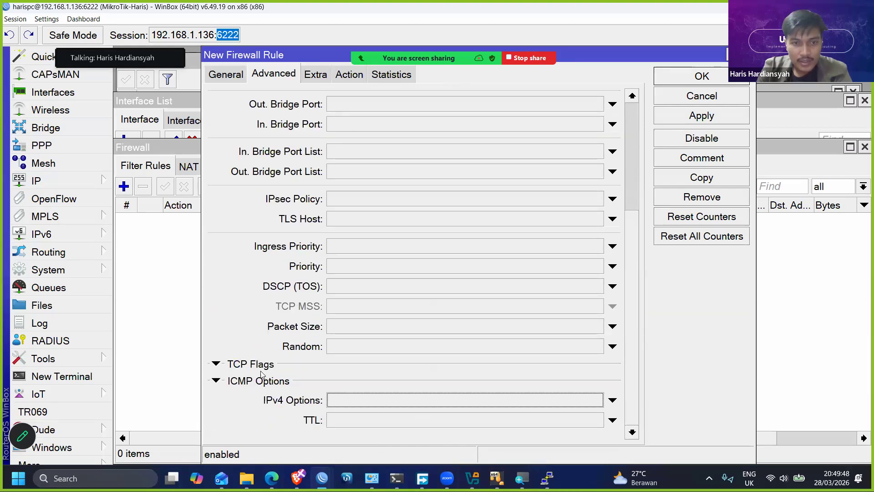
left_click(259, 366)
scroll(332, 370, "down", 2)
scroll(332, 369, "up", 4)
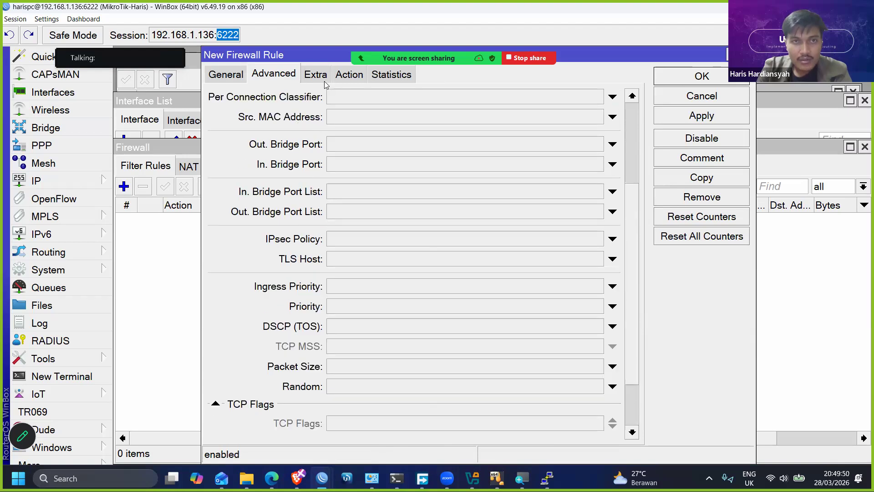
- Examine the rule's extra conditions, expanding and collapsing IP Fragment, and review the action settings
left_click(325, 83)
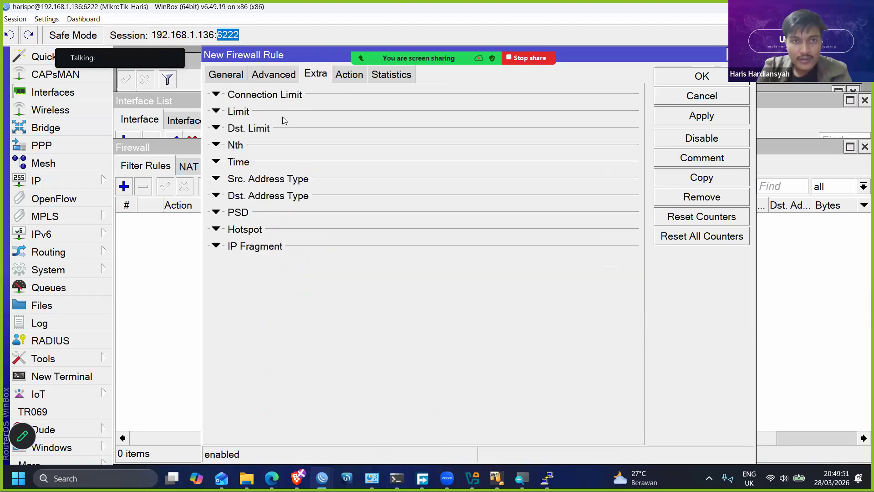
left_click(210, 247)
left_click(210, 247)
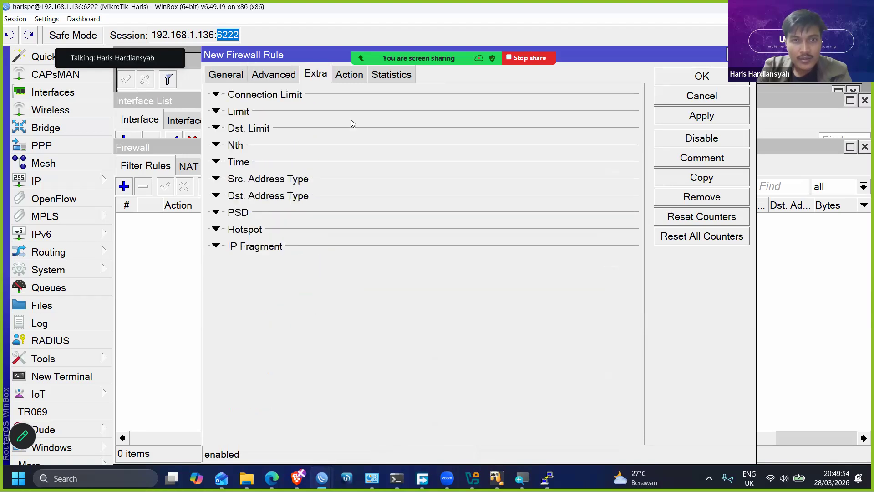
left_click(350, 80)
- Examine the rule's advanced conditions again, opening and clearing Packet Size and Ingress Priority, and return to the general conditions
left_click(275, 75)
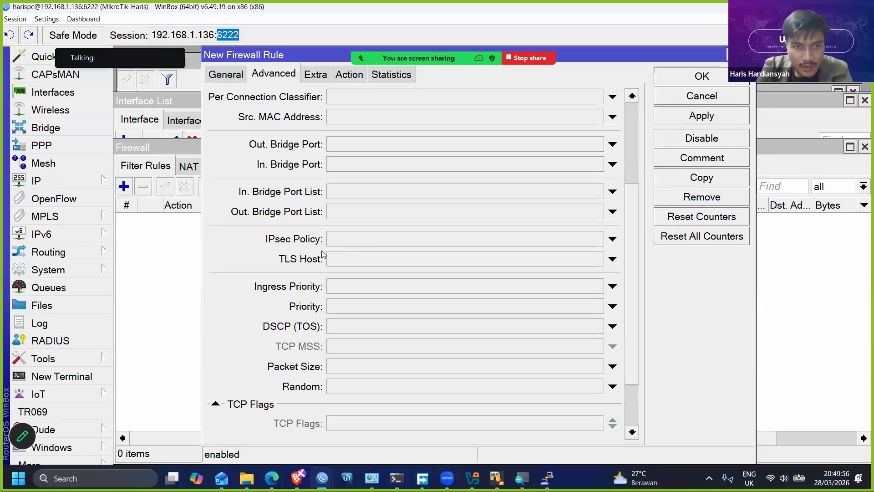
scroll(322, 250, "down", 4)
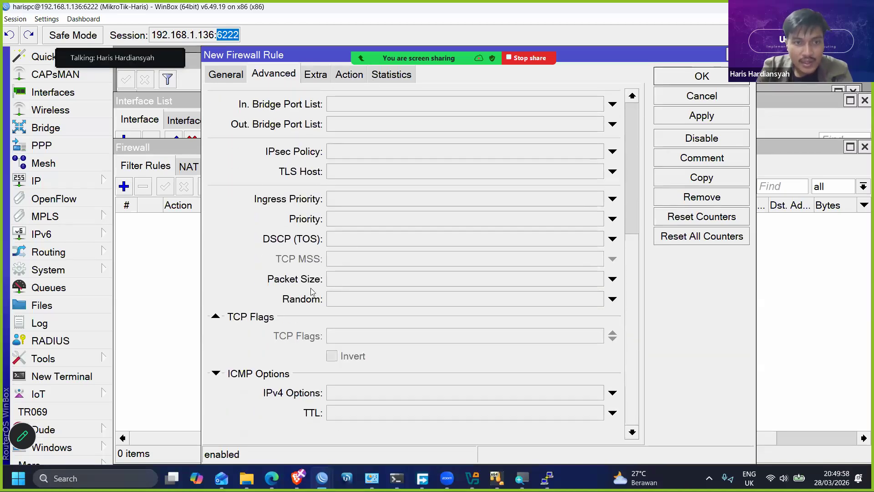
scroll(357, 351, "up", 2)
scroll(366, 335, "down", 2)
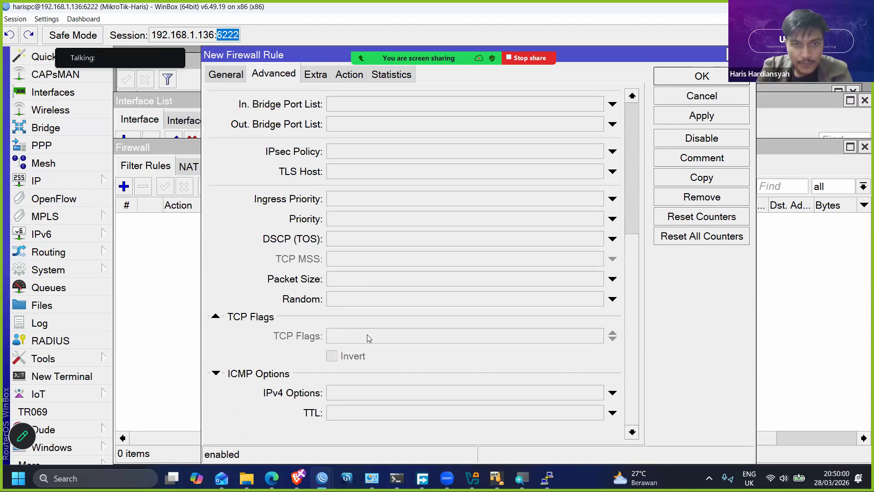
scroll(388, 318, "up", 1)
left_click(457, 301)
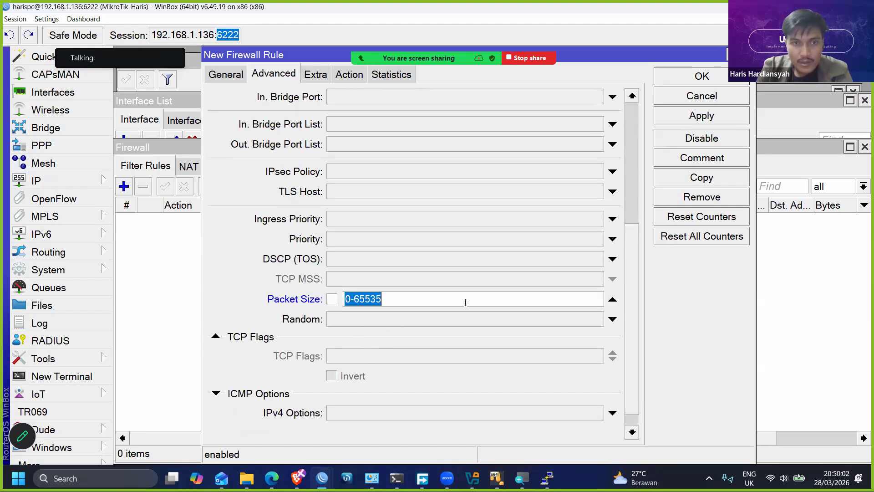
left_click(612, 300)
scroll(488, 282, "up", 1)
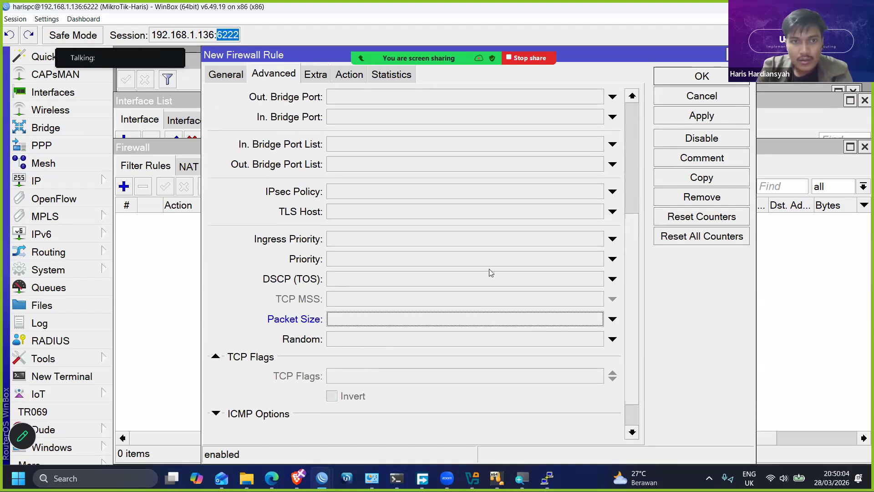
left_click(521, 242)
left_click(613, 246)
scroll(506, 243, "up", 8)
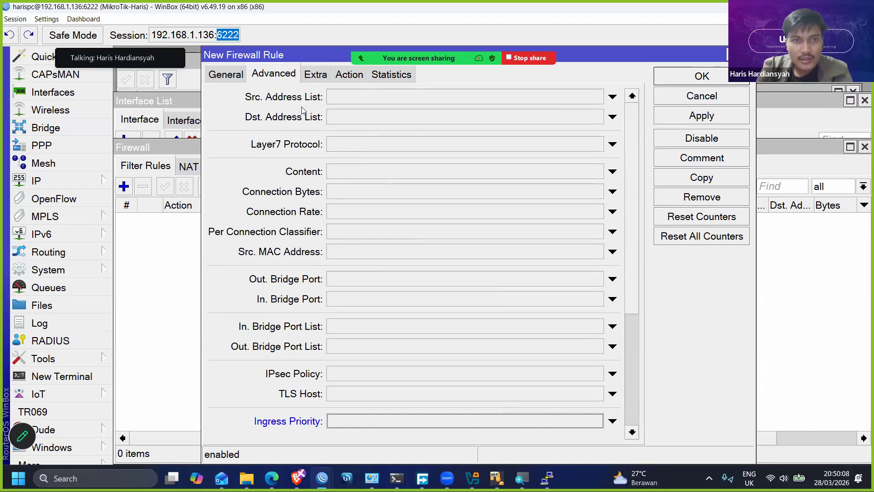
scroll(283, 269, "down", 10)
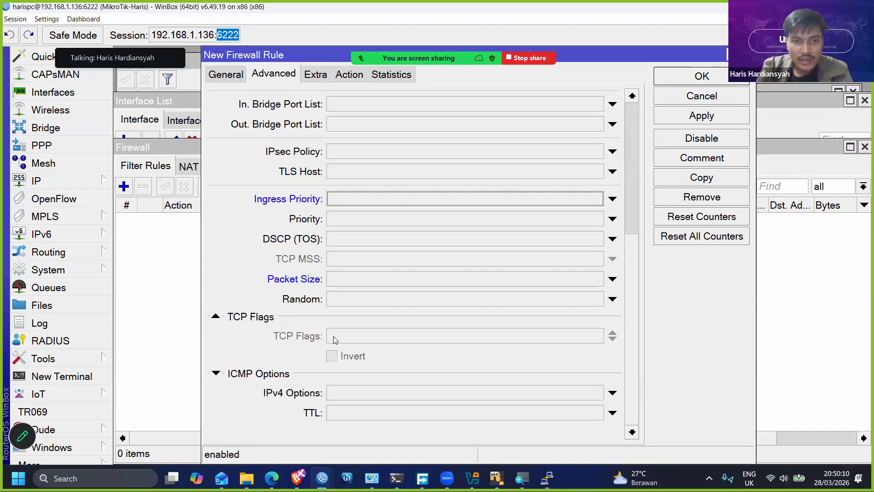
left_click(225, 75)
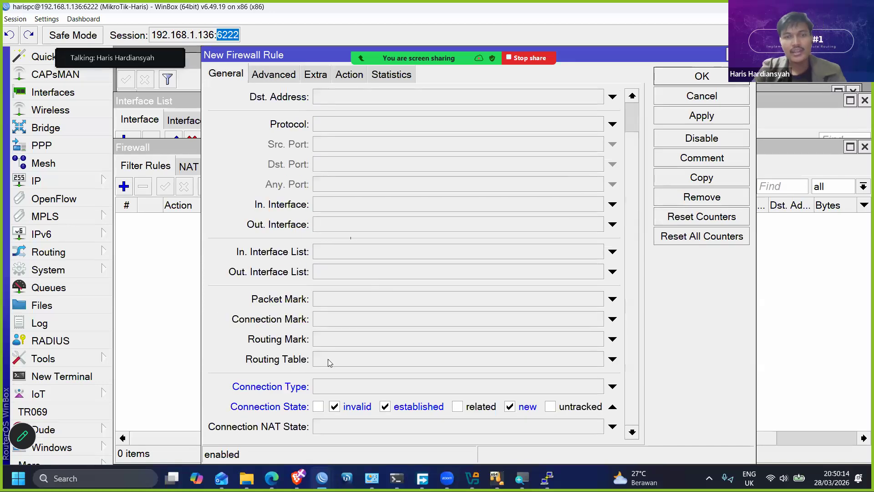
- Examine the available choices for the rule's Connection Type, clear the condition again, and review the general conditions
left_click(332, 390)
left_click(597, 387)
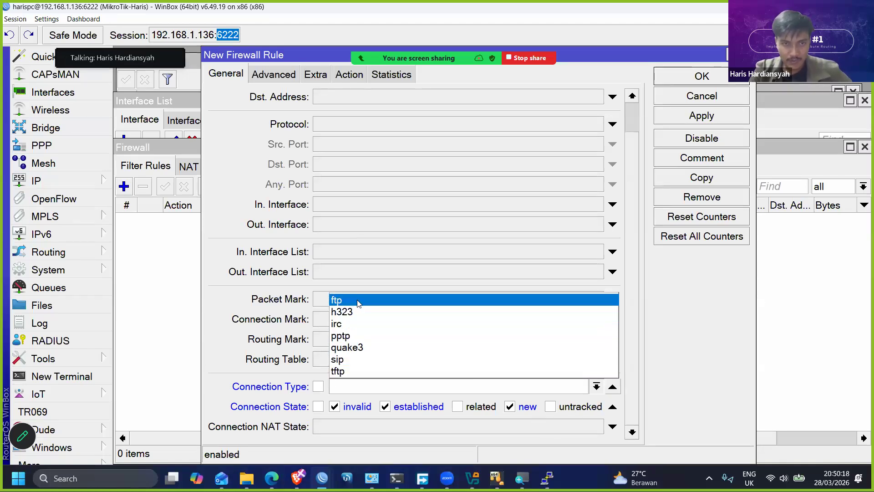
left_click(272, 395)
left_click(612, 386)
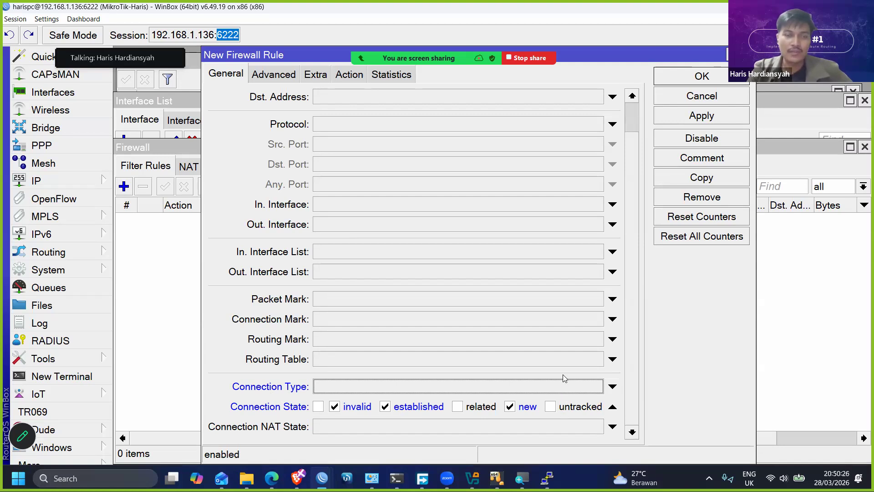
scroll(360, 105, "up", 2)
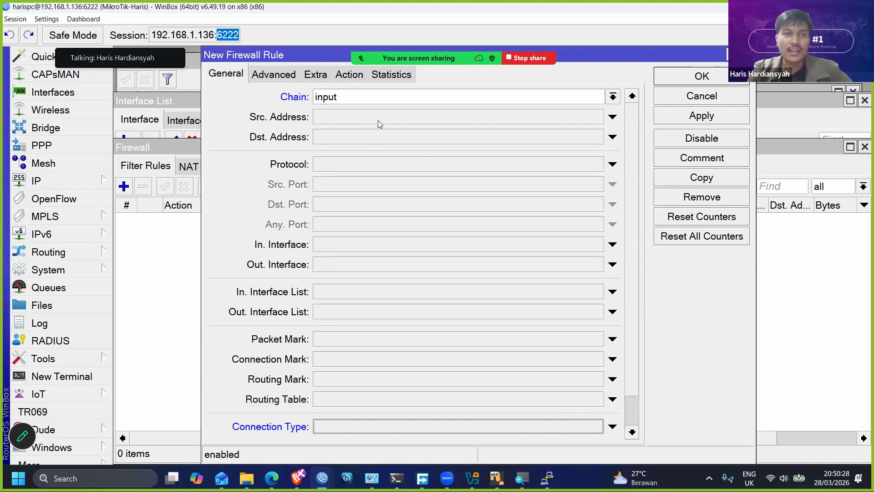
left_click(356, 104)
scroll(405, 234, "down", 2)
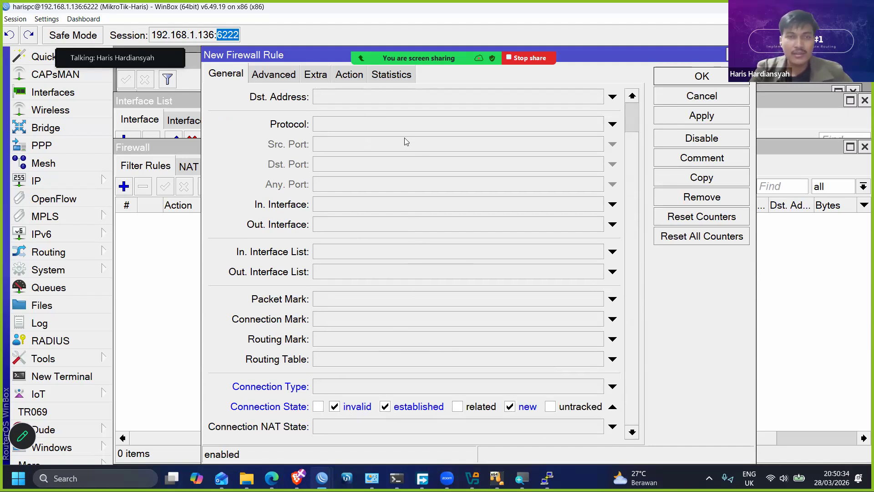
- Try the IPv4 Options, TTL and Random conditions in the rule's advanced settings and clear each of them
left_click(339, 80)
left_click(256, 79)
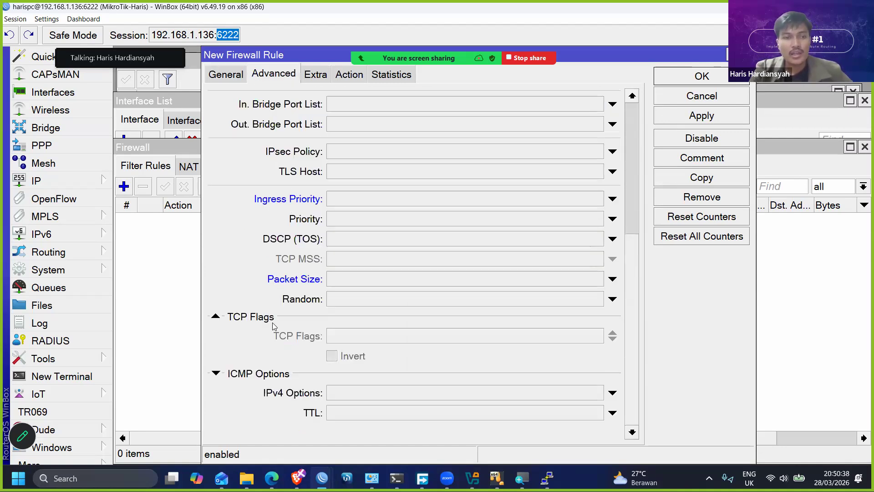
left_click(372, 397)
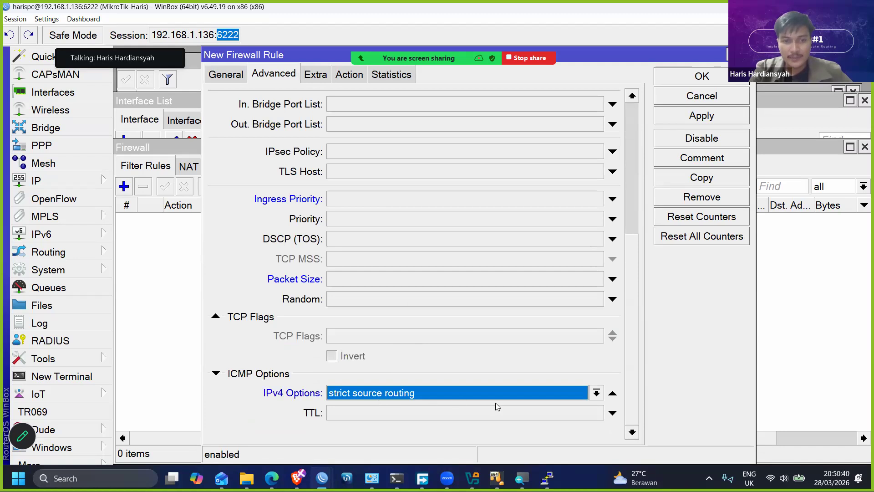
left_click(472, 412)
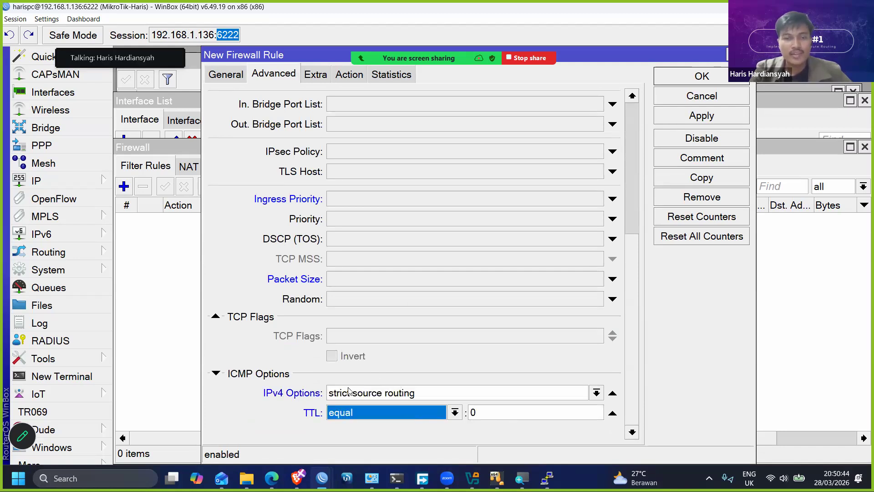
left_click(611, 392)
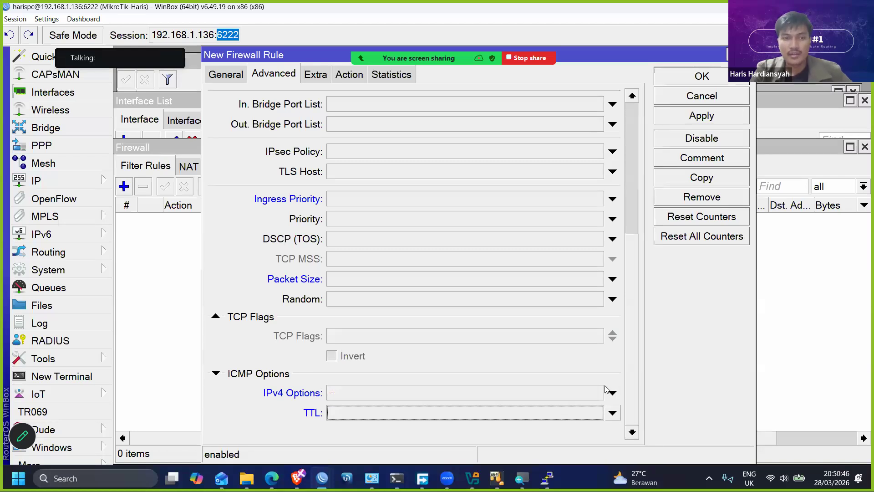
left_click(612, 299)
left_click(613, 298)
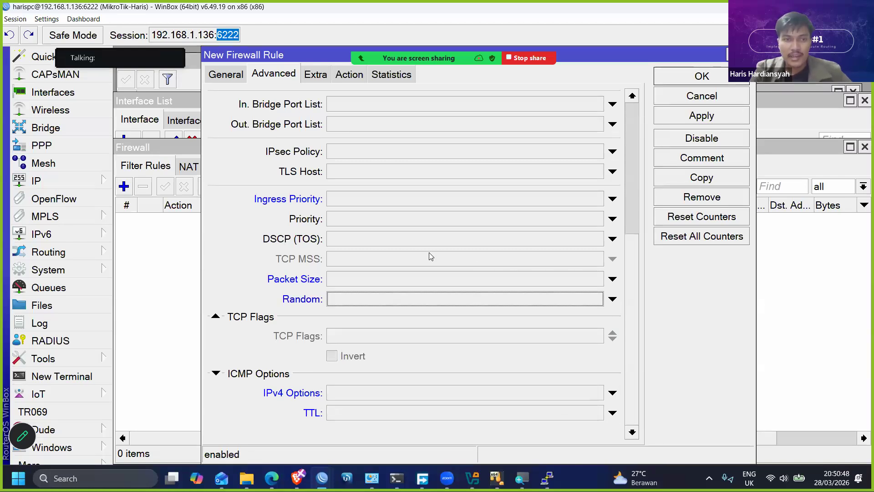
- Enable the rule's Packet Size condition and ping 8.8.8.8 from the Command Prompt to check the packet size
left_click(339, 278)
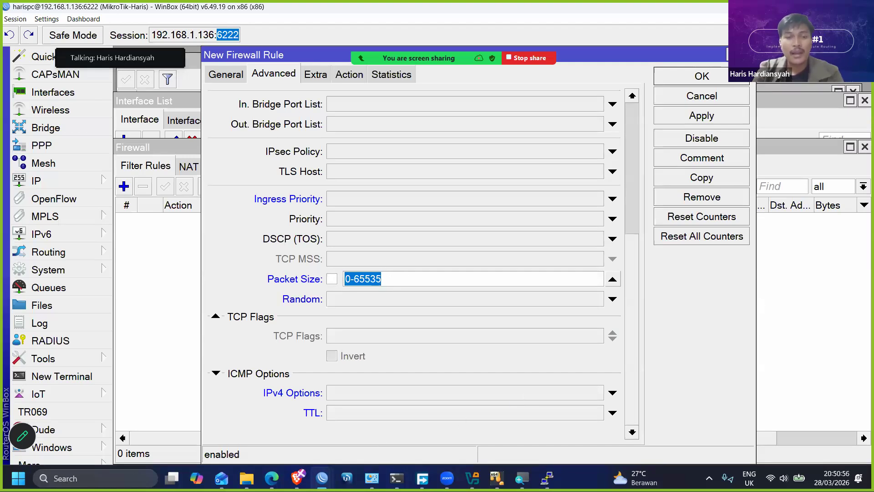
left_click(397, 478)
type("ping 8.8.8.8")
key("Return")
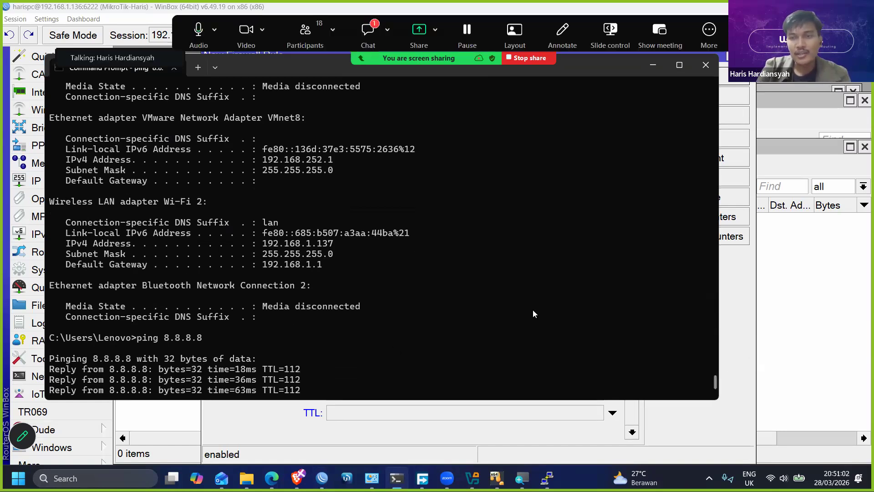
- Switch back to WinBox and set the rule's Packet Size to 33
key("alt+Tab")
scroll(385, 335, "down", 5)
double_click(396, 298)
type("33")
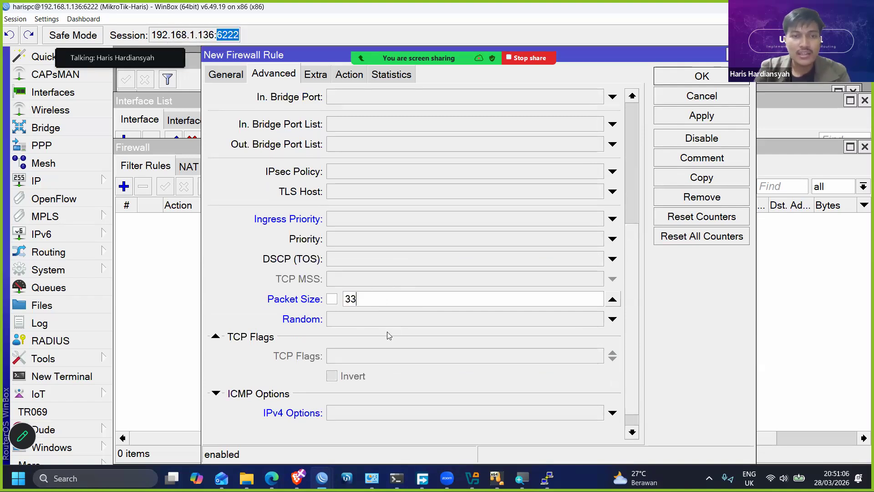
- Try the rule's Random condition twice and clear it each time
scroll(388, 335, "up", 1)
left_click(393, 367)
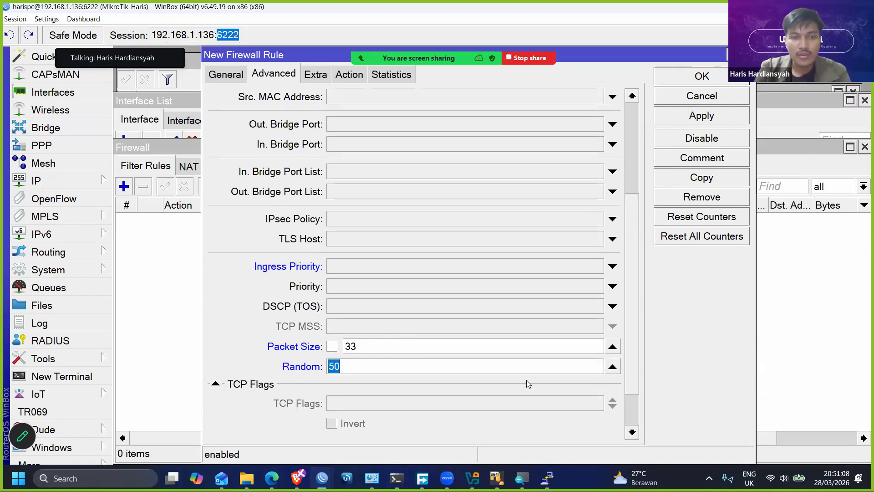
left_click(611, 366)
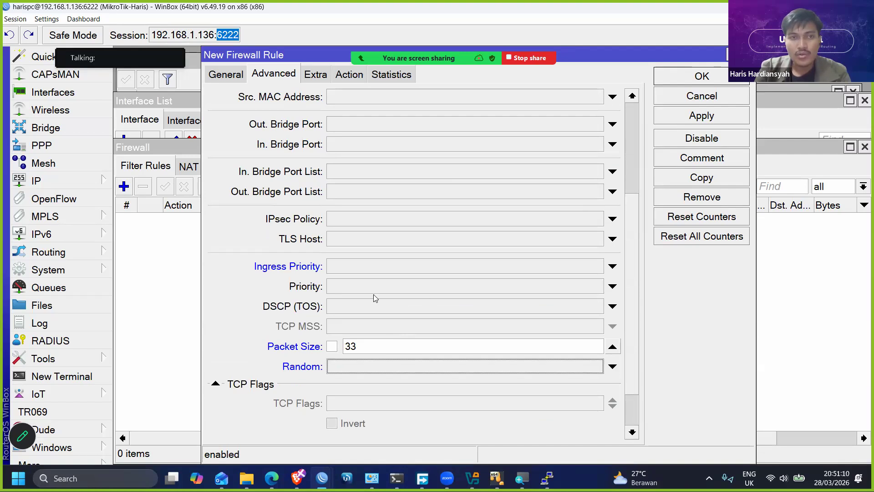
left_click(378, 369)
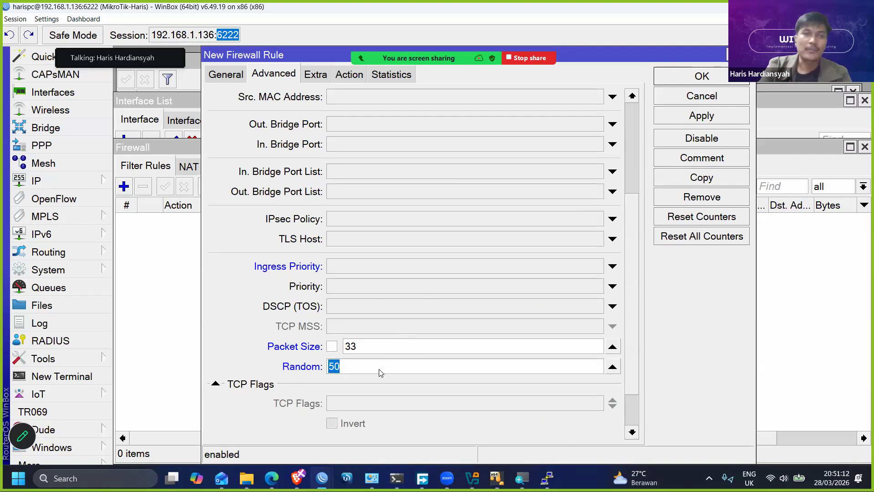
left_click(613, 369)
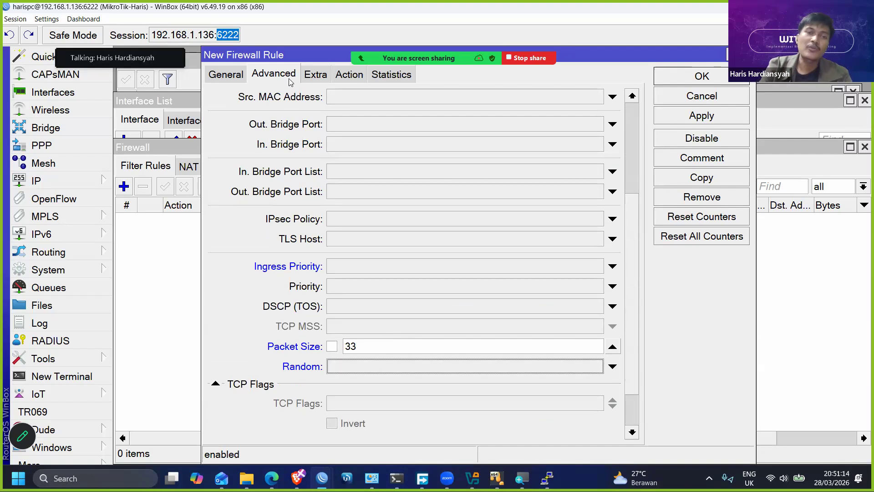
- Set the rule's protocol to udp in its general conditions, looking through the available protocols
left_click(236, 78)
scroll(336, 163, "up", 2)
left_click(361, 165)
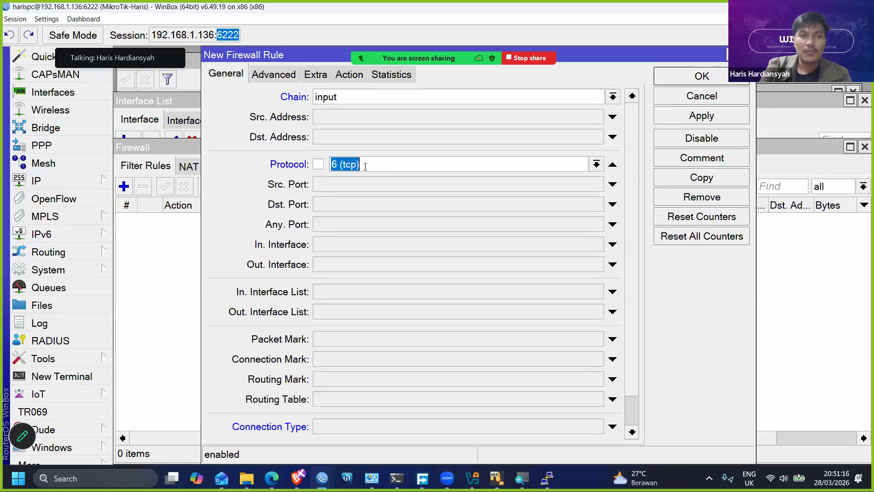
left_click(596, 164)
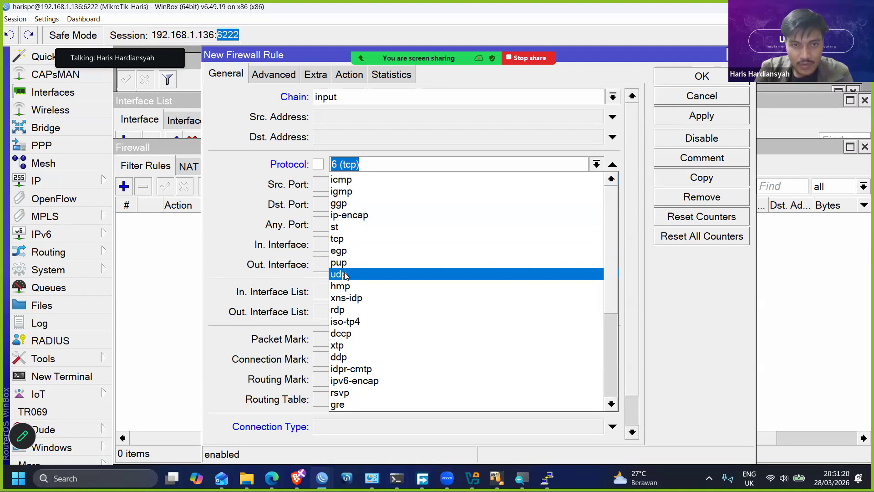
scroll(364, 337, "down", 4)
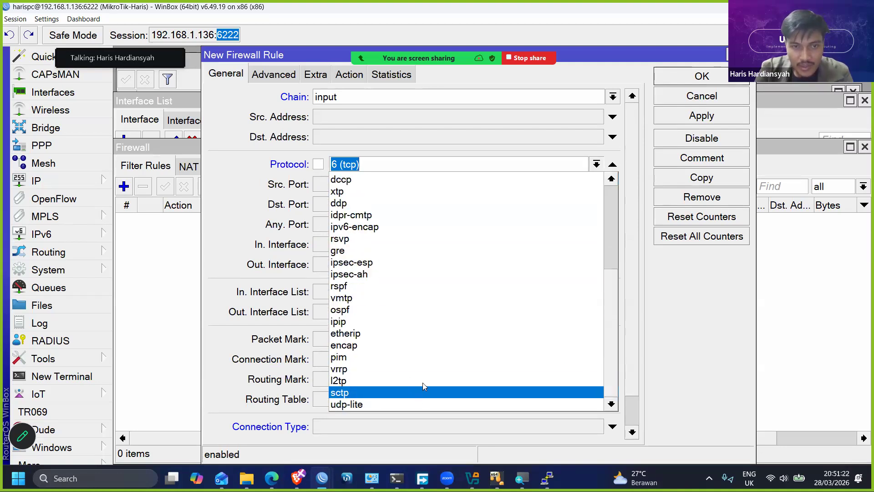
scroll(409, 390, "up", 2)
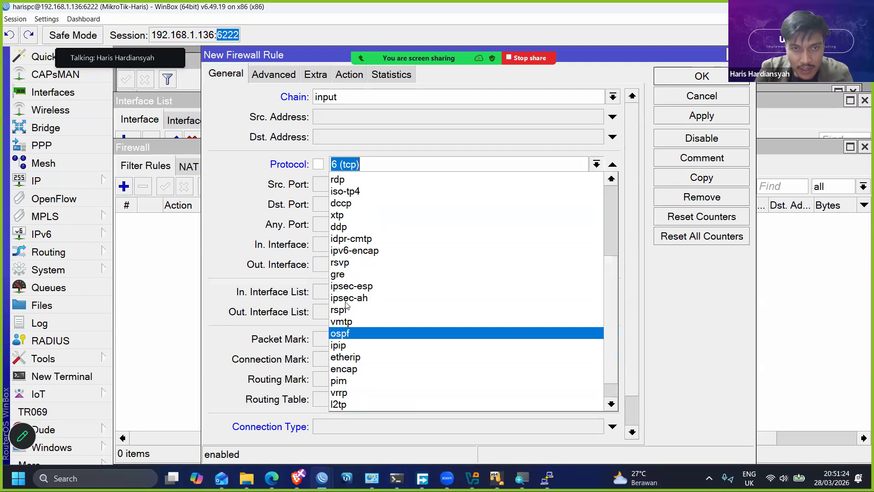
scroll(346, 306, "up", 5)
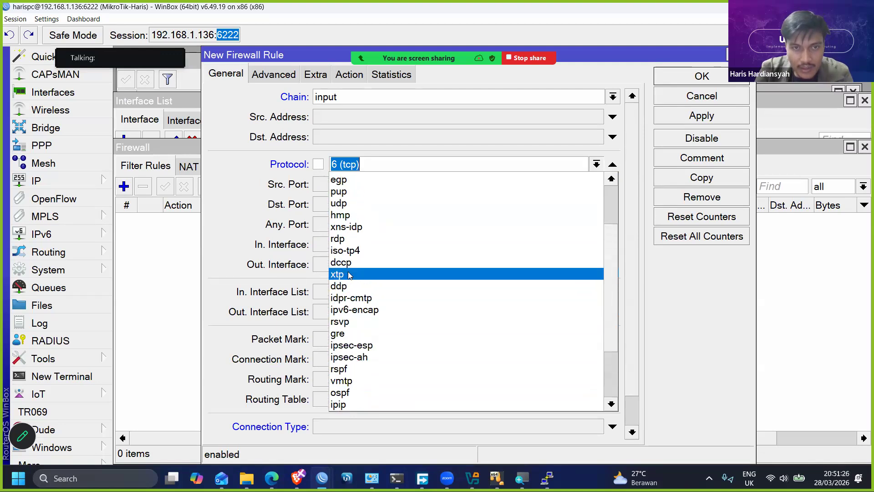
scroll(349, 274, "up", 2)
left_click(360, 226)
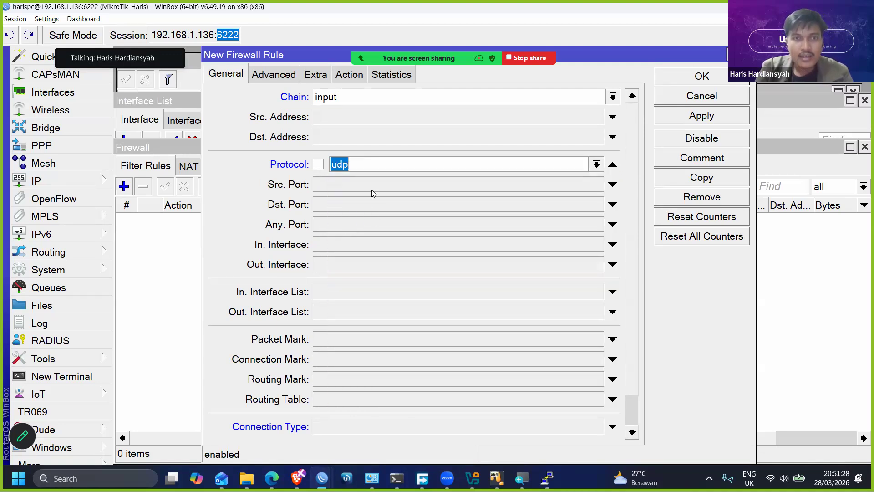
- Enable the rule's Any. Port condition, switch to Brave and search the web for "port number dhcp"
left_click(345, 230)
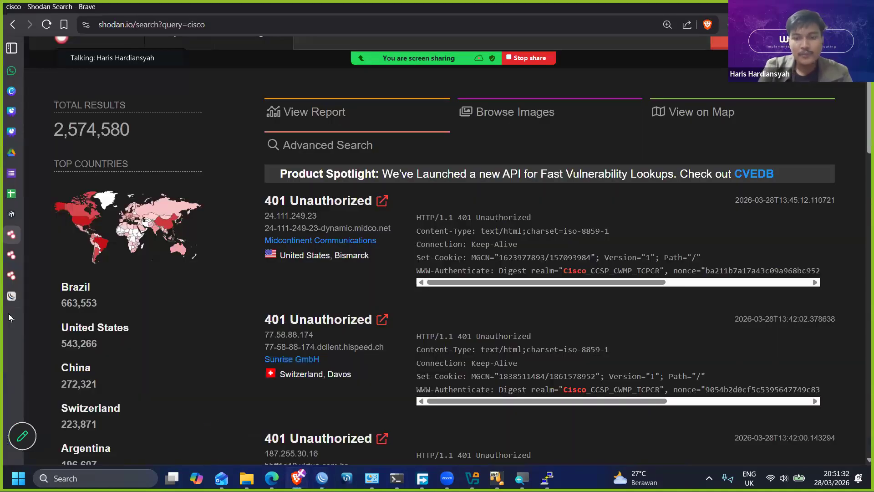
left_click(9, 314)
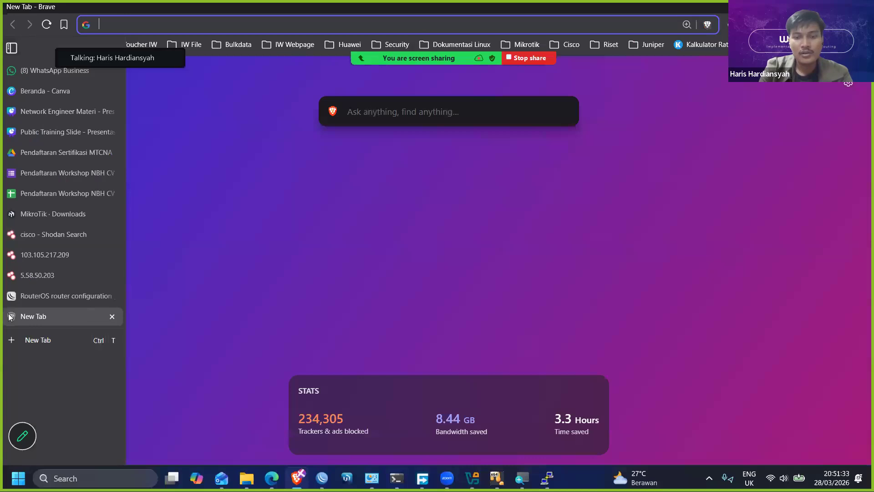
type("[p")
key("BackSpace")
key("BackSpace")
type("poty")
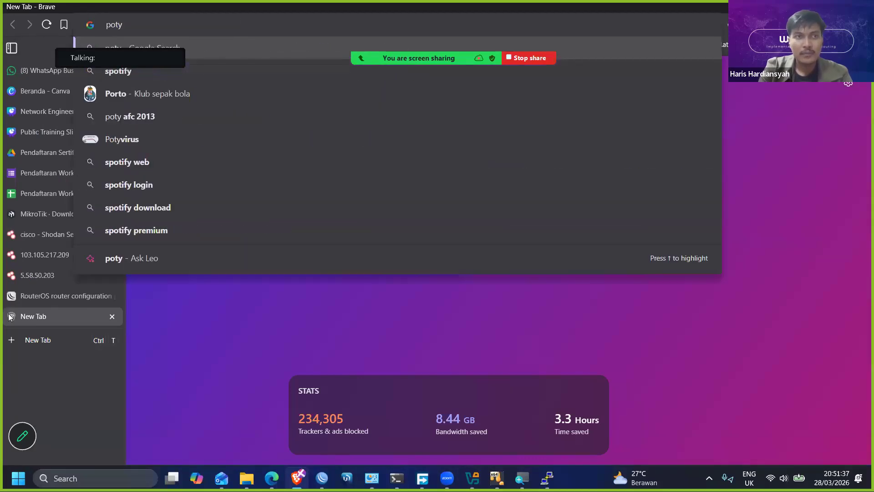
key("BackSpace")
key("BackSpace")
type("rt number dhcp")
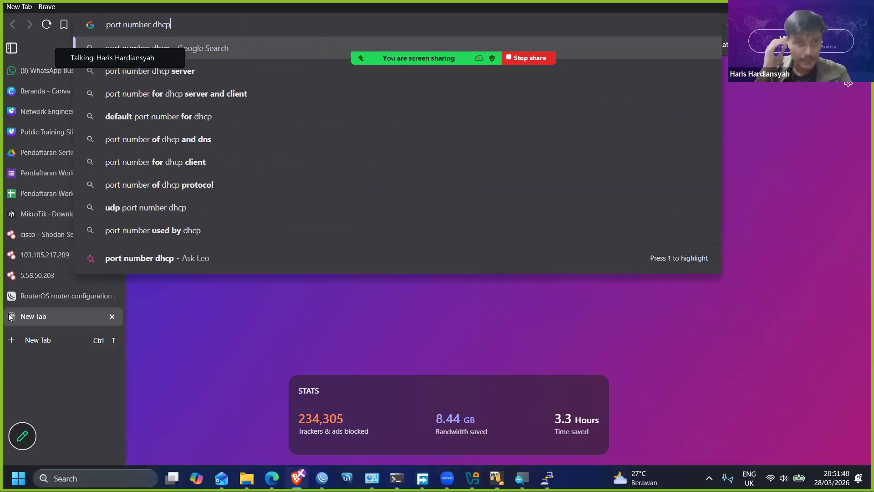
key("Return")
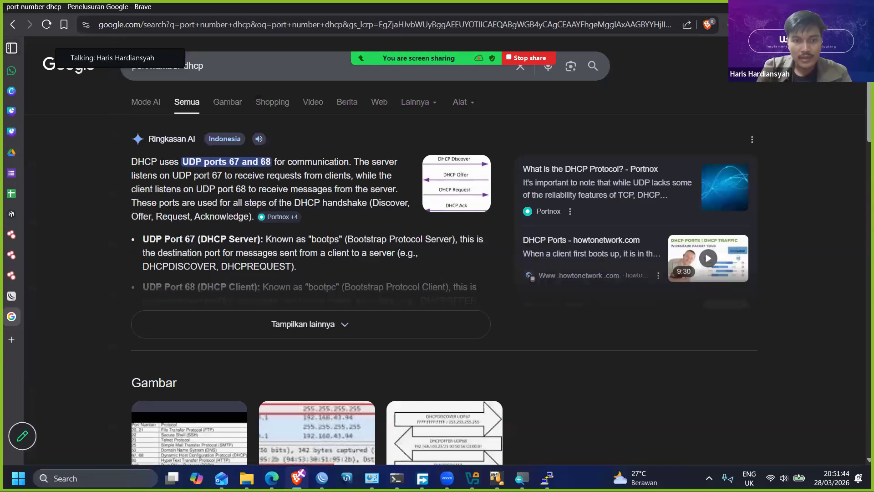
- Switch back to WinBox and set the rule's Any. Port to 67,68
left_click(322, 478)
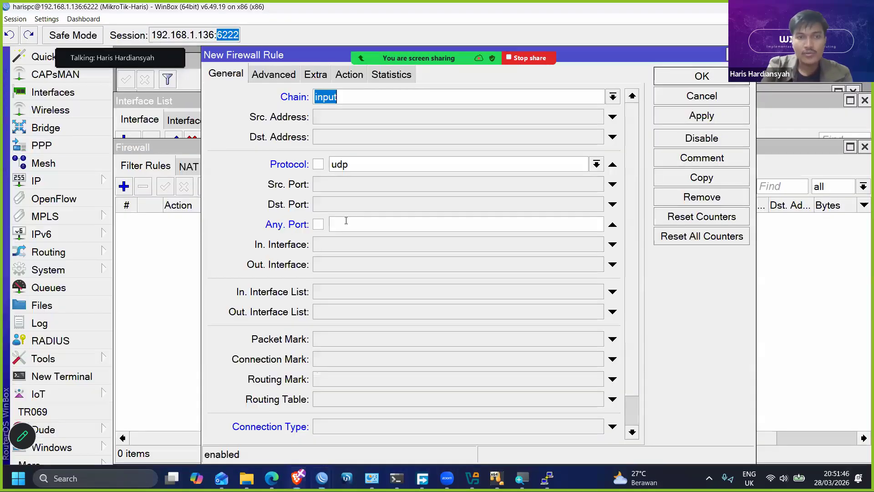
left_click(346, 221)
type("67,68")
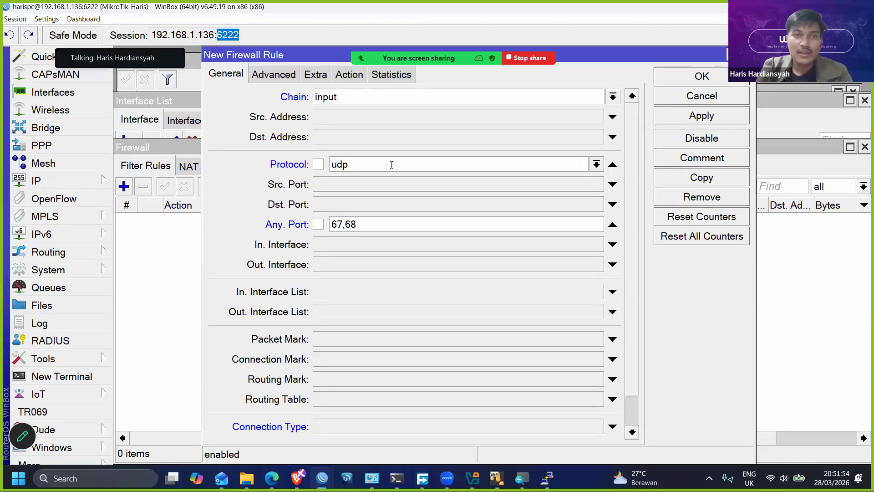
left_click_drag(352, 163, 278, 163)
key("Tab")
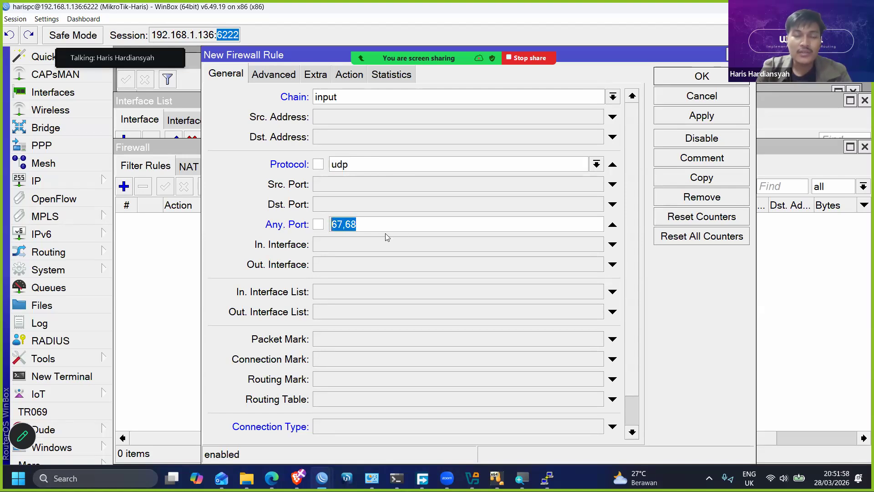
- Check the rule's connection state and drop action, save the rule, and select it in the filter list
scroll(385, 233, "down", 2)
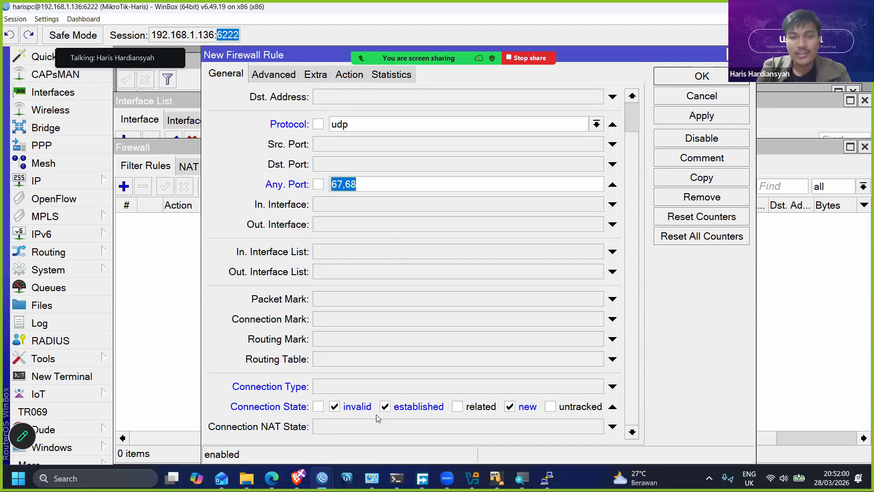
left_click(352, 412)
left_click(393, 409)
scroll(428, 264, "up", 2)
left_click(348, 77)
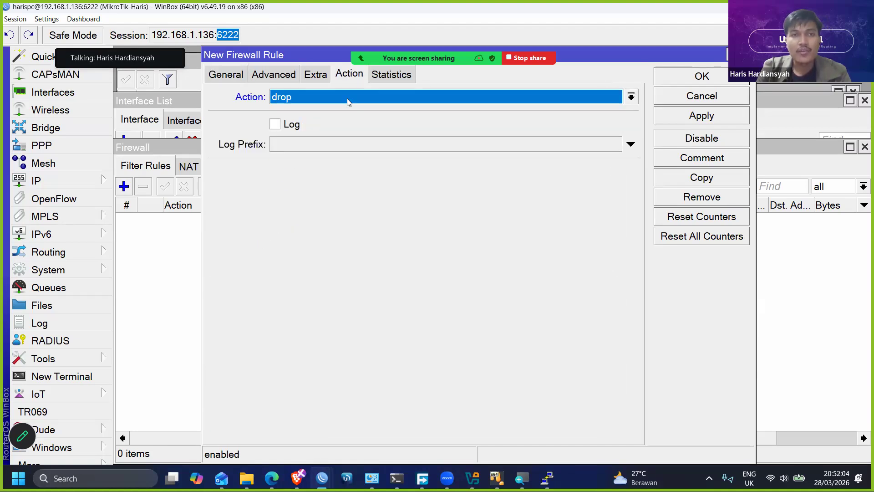
left_click(228, 75)
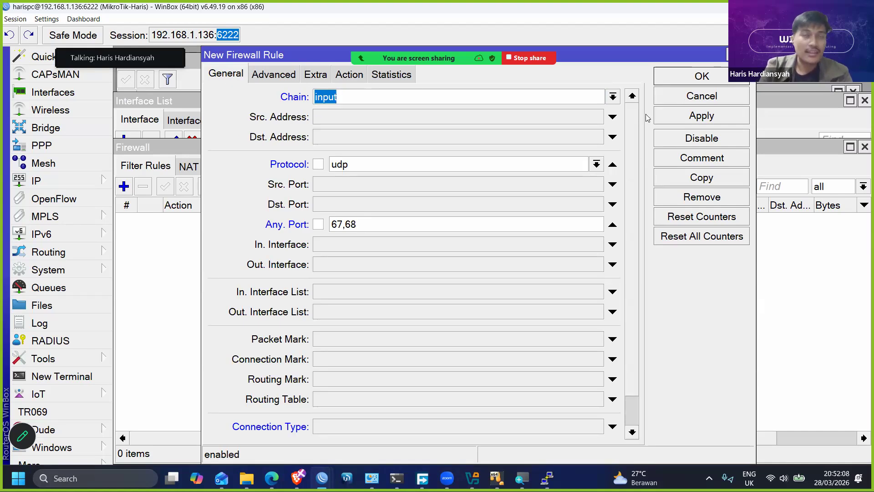
left_click(692, 79)
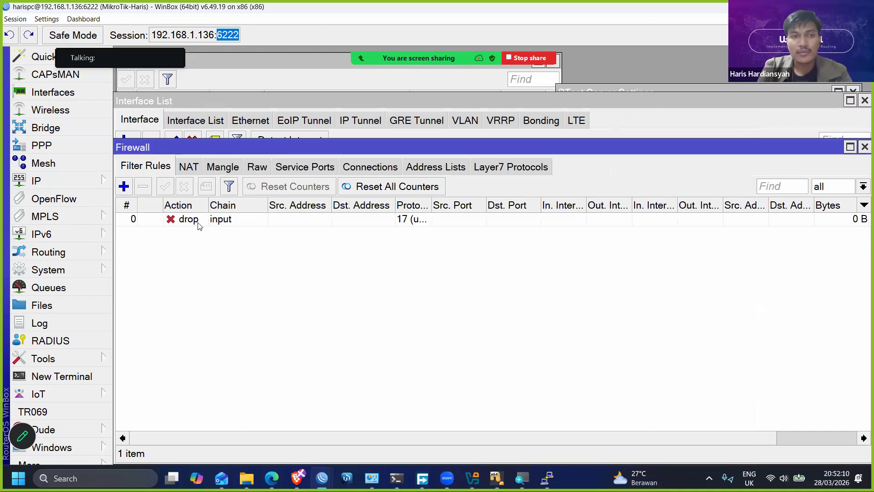
left_click(304, 219)
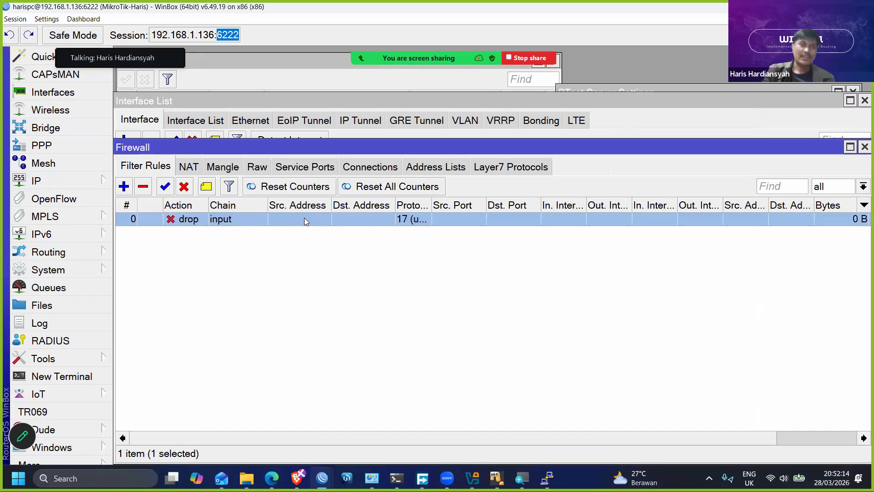
- Reopen the UDP drop rule in the input chain, review its port and connection state conditions, and close it
double_click(304, 219)
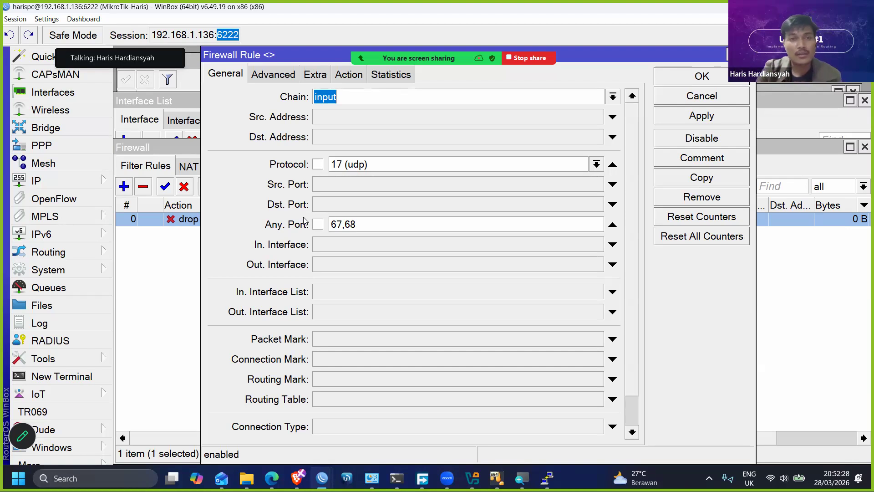
scroll(613, 386, "down", 2)
scroll(536, 416, "up", 2)
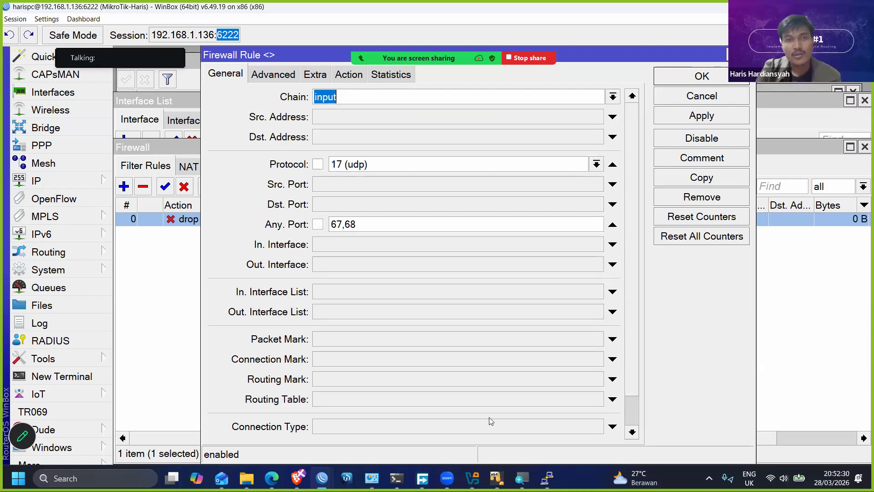
scroll(489, 417, "down", 2)
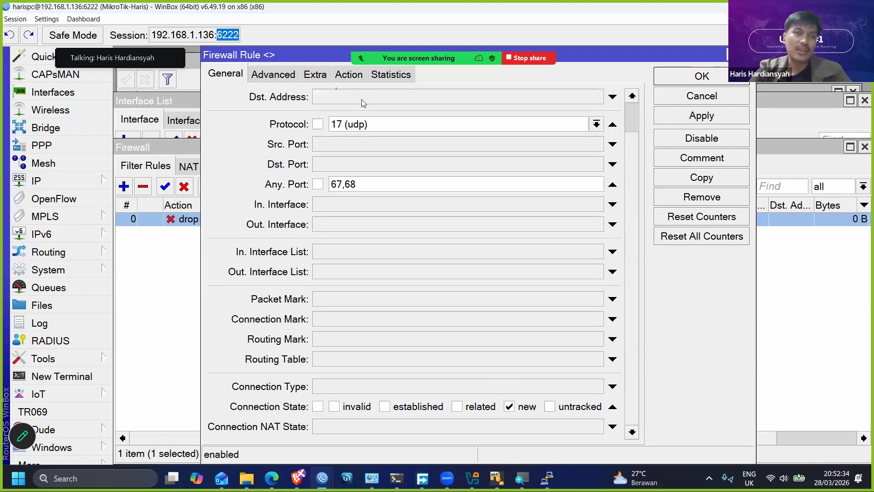
mouse_move(453, 4)
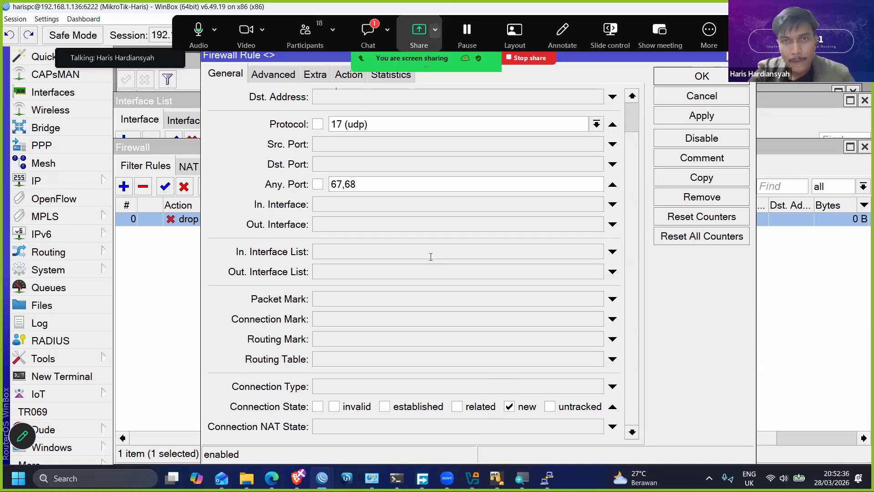
left_click(526, 103)
scroll(698, 79, "up", 2)
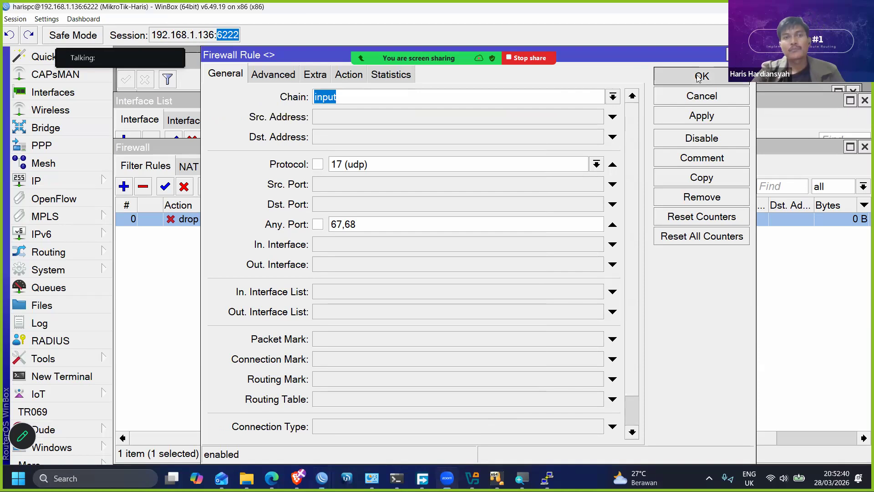
left_click(699, 78)
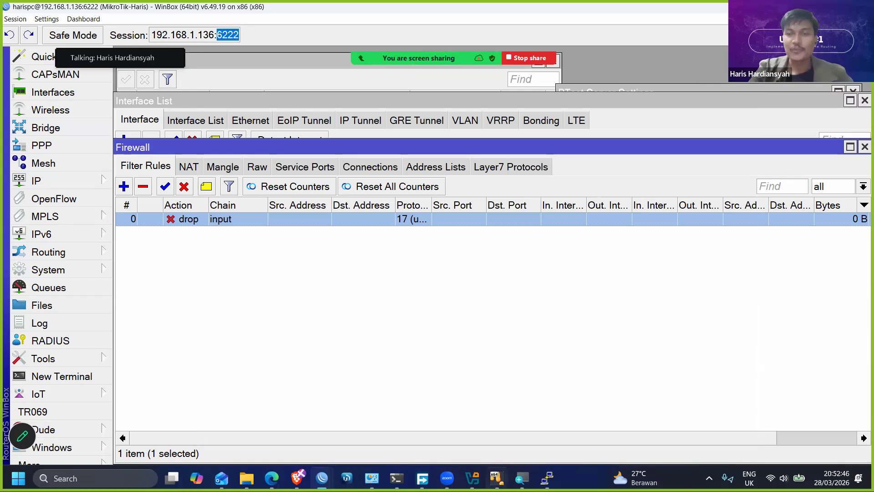
- Bring up the running Mikrotik-Worskhop virtual machine in VirtualBox to check it, and minimize its window
mouse_move(496, 478)
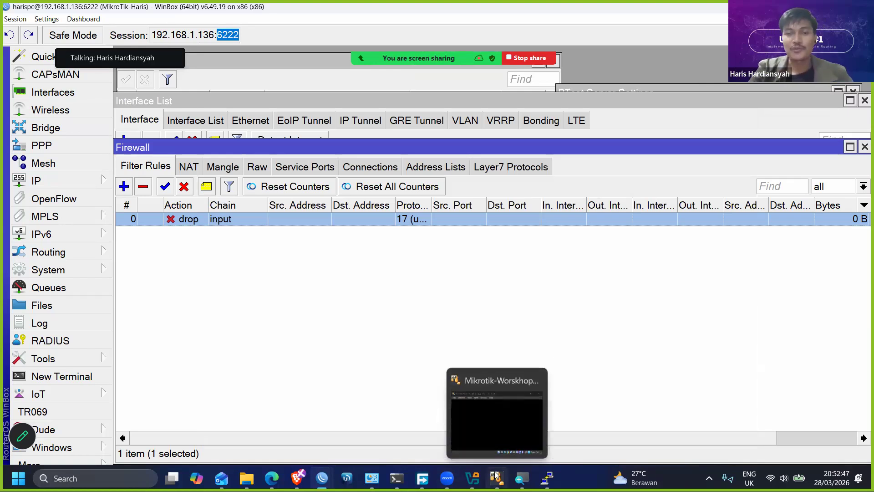
left_click(508, 427)
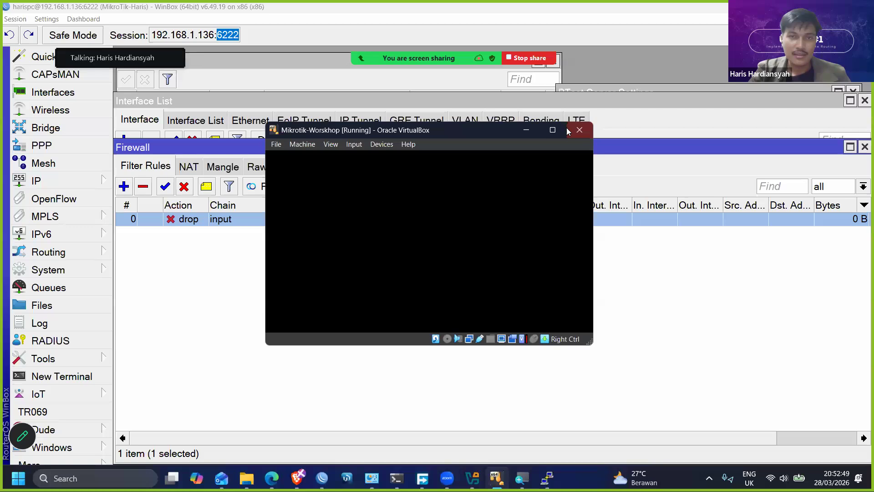
left_click(525, 130)
- Close the Interface List, Firewall and BTest Server Settings windows, along with the meeting chat
left_click_drag(752, 148, 742, 217)
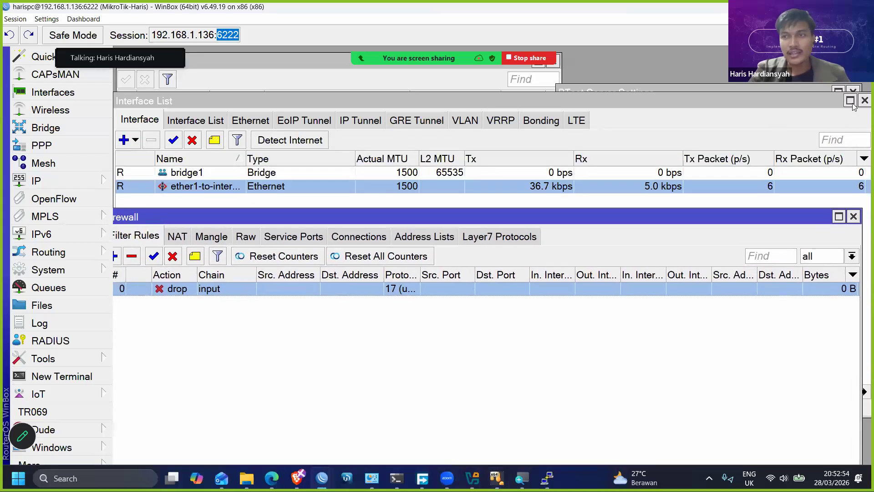
left_click(863, 100)
left_click(863, 100)
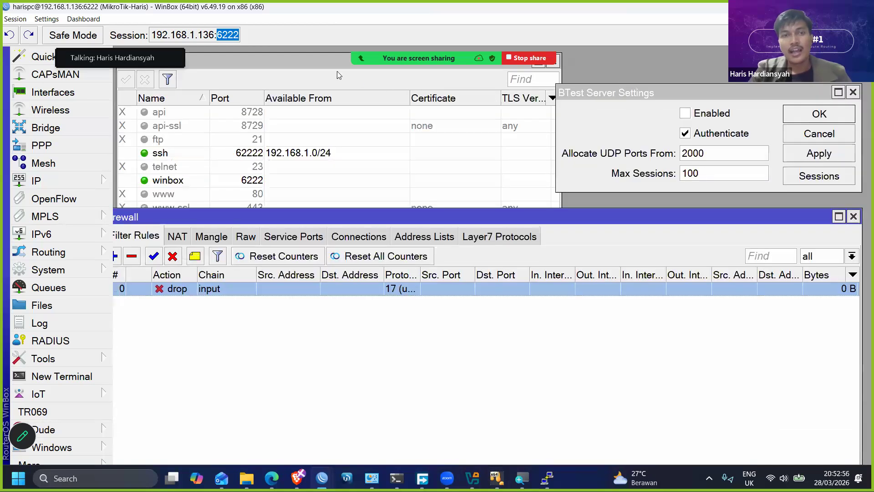
left_click(313, 67)
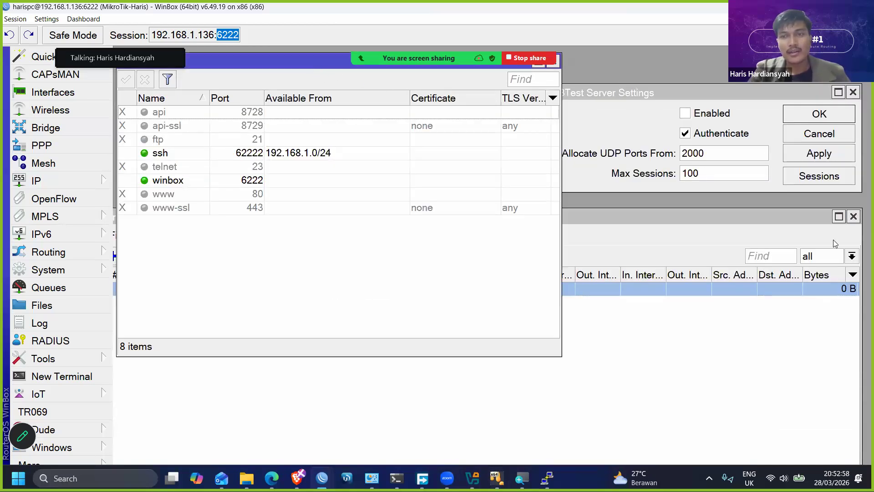
left_click(853, 216)
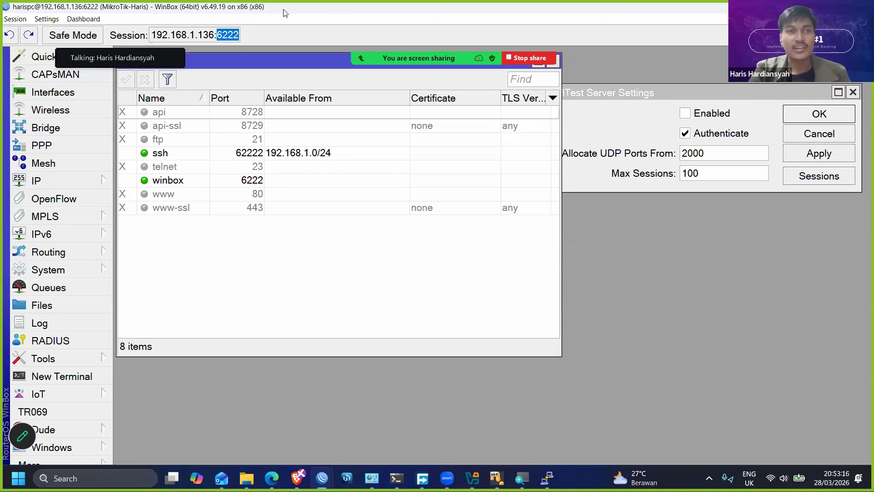
left_click(809, 119)
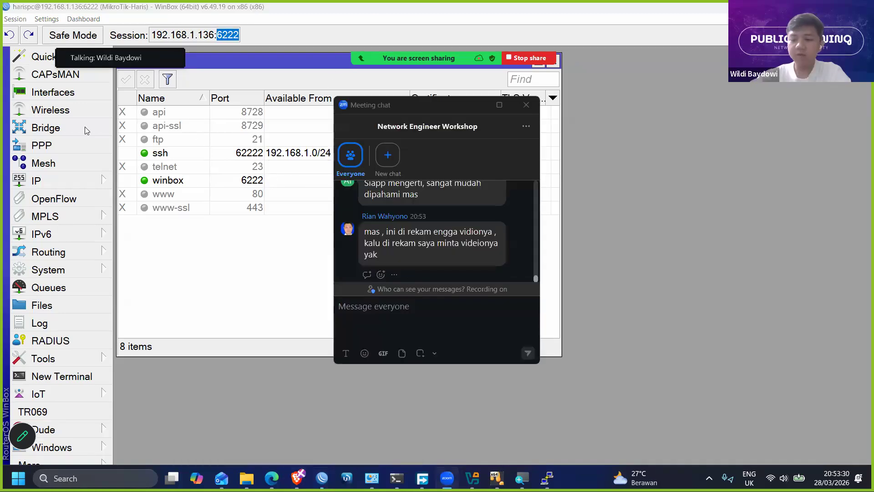
left_click(526, 105)
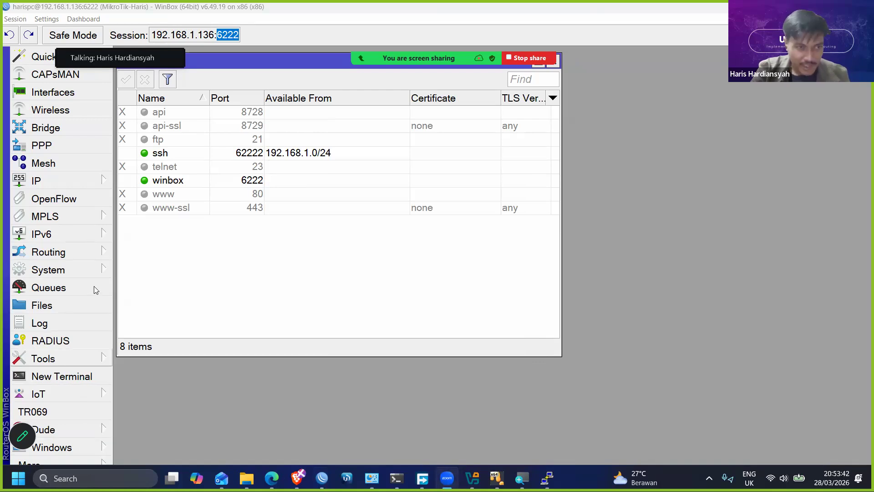
- Shut down the router from its system commands, confirming the shutdown, and close the WinBox login window
left_click(59, 269)
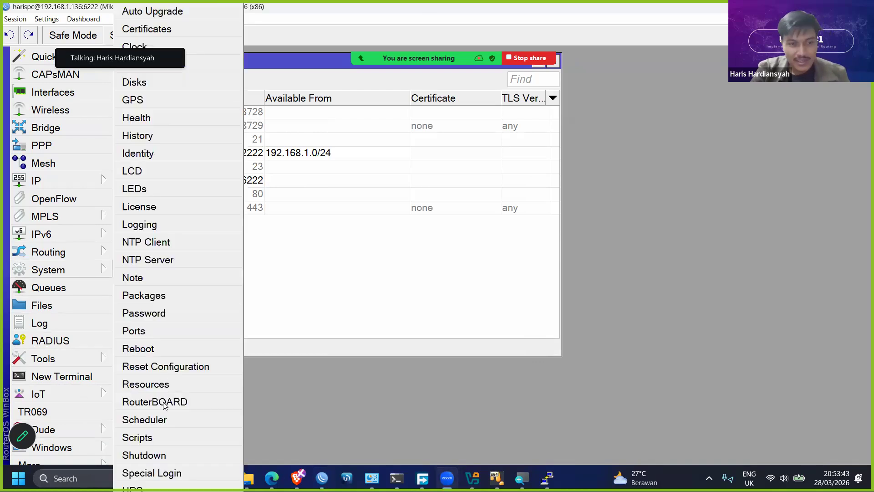
left_click(154, 461)
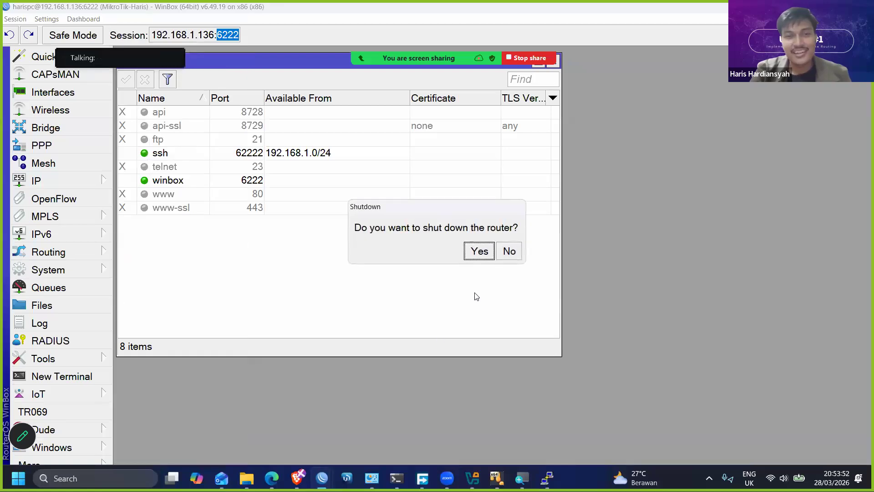
left_click(479, 252)
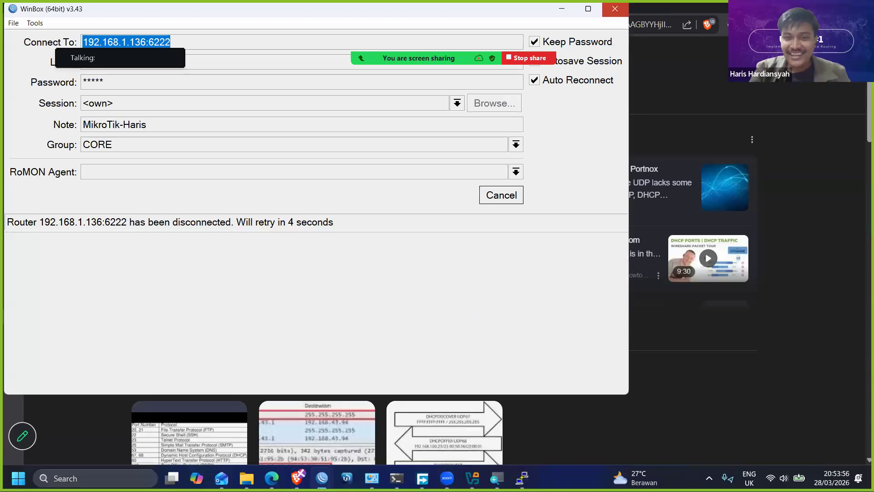
left_click(614, 9)
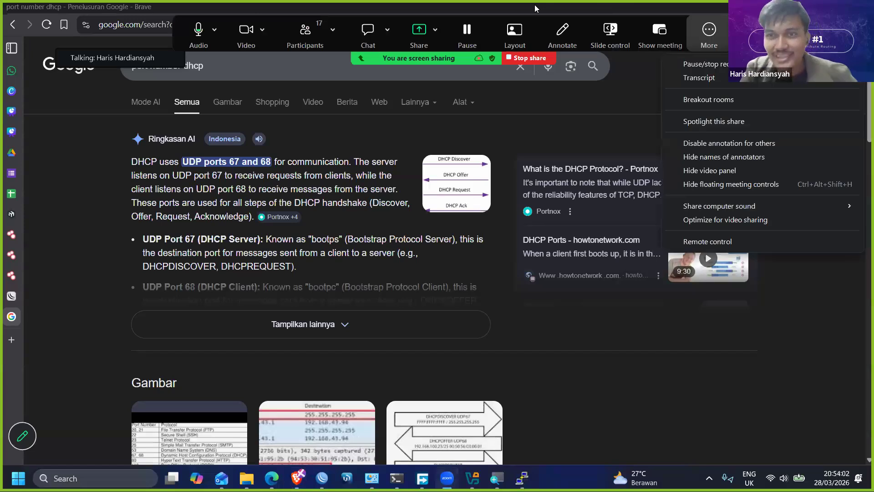
mouse_move(705, 65)
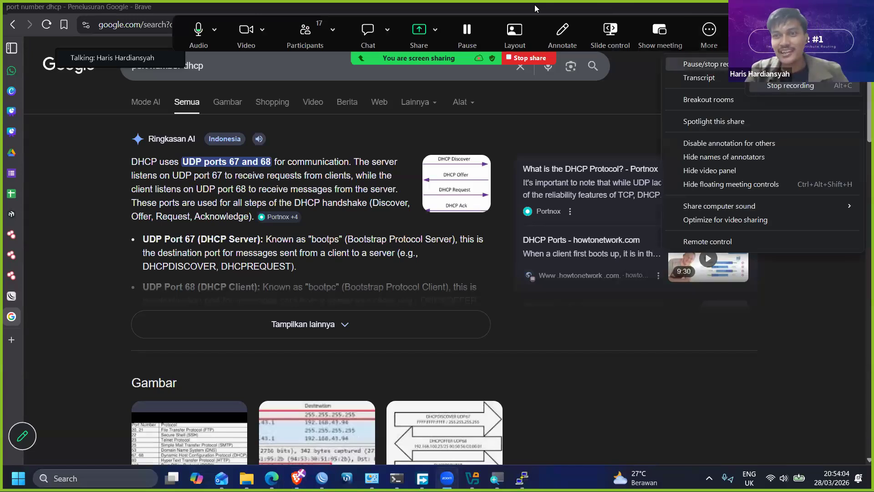